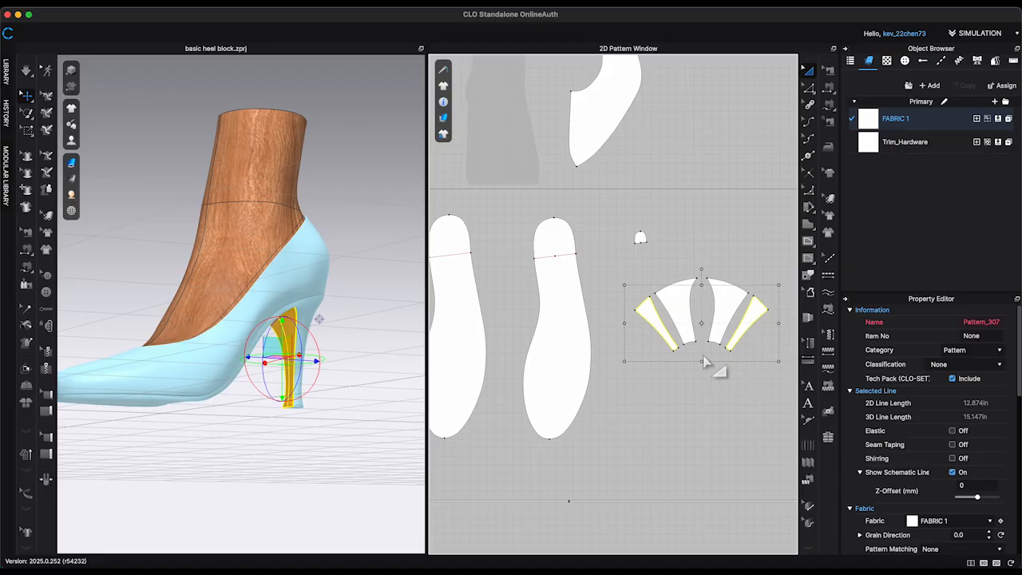
# Step: Merge the two narrow inner heel pieces into one along their outer curved edges
pyautogui.click(636, 380)
pyautogui.scroll(6, 367, 385)
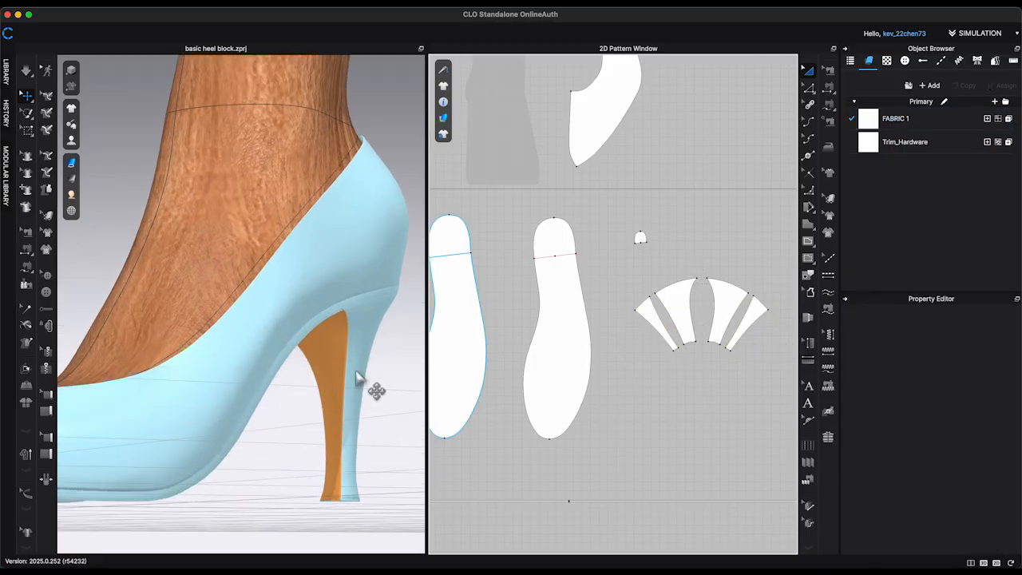
pyautogui.moveTo(317, 279); pyautogui.dragTo(333, 298, button='right')
pyautogui.scroll(5, 729, 360)
pyautogui.moveTo(721, 392); pyautogui.dragTo(669, 416, button='right')
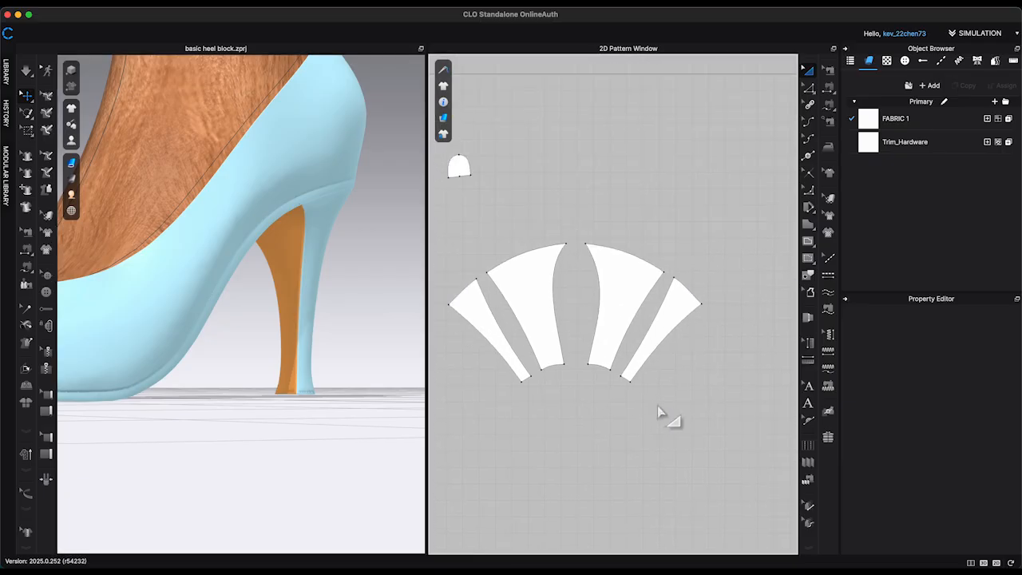
pyautogui.click(493, 349)
pyautogui.keyDown('shift'); pyautogui.click(676, 347); pyautogui.keyUp('shift')
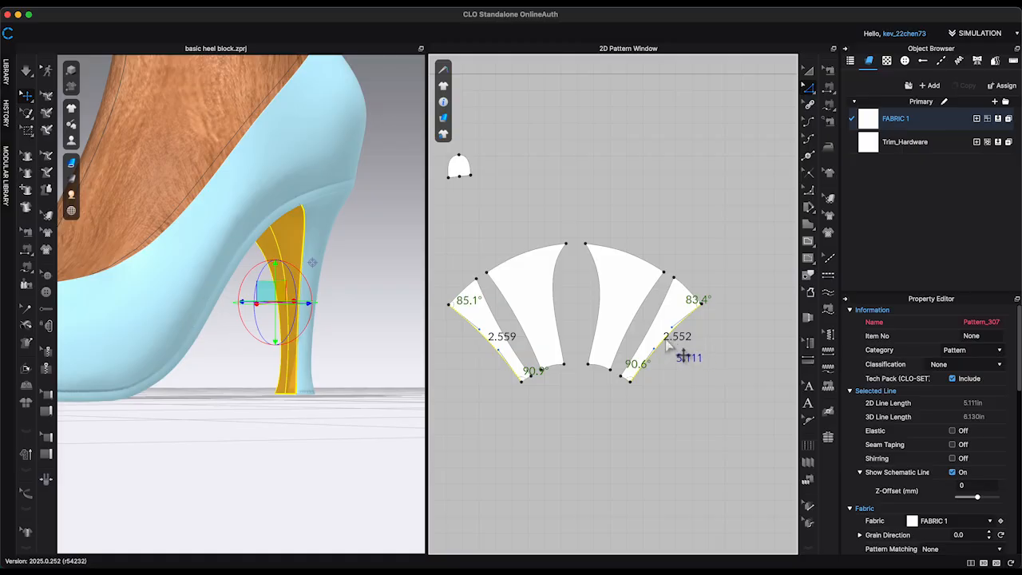
pyautogui.rightClick(667, 342)
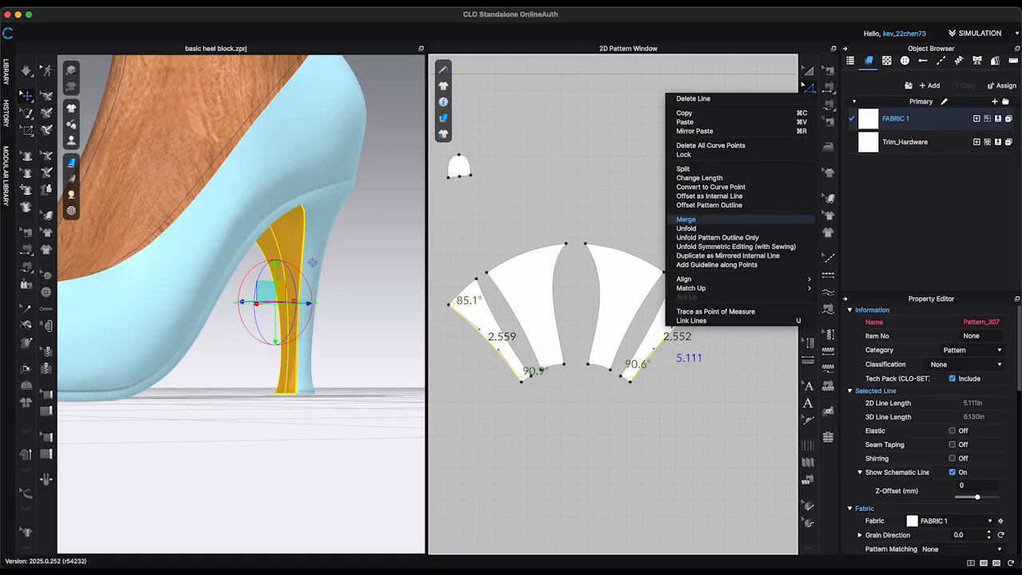
pyautogui.click(685, 219)
# Step: Adjust the curve handles on both long sides of the merged heel piece so each side measures 2.710 in
pyautogui.click(693, 372)
pyautogui.scroll(6, 698, 375)
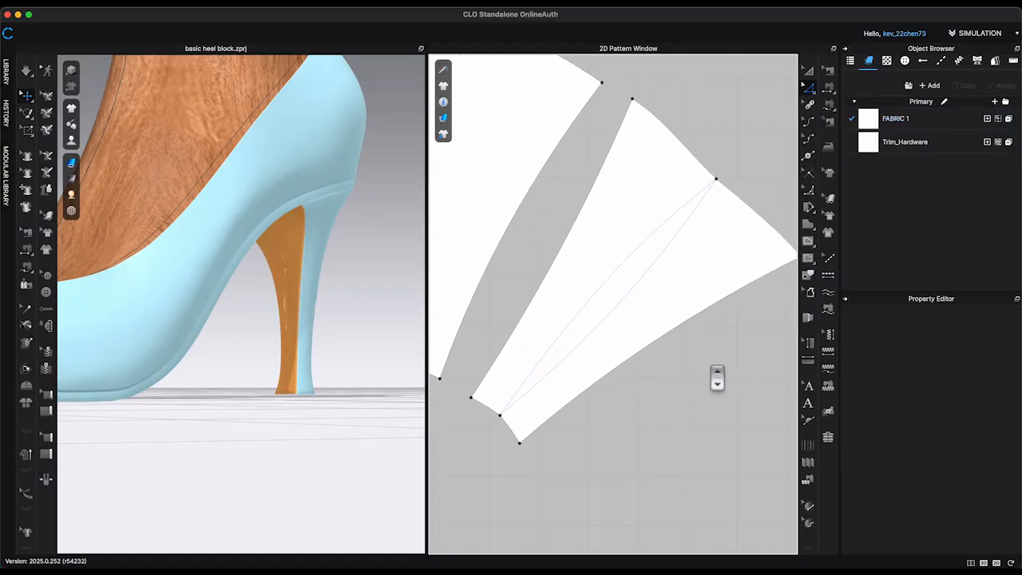
pyautogui.click(735, 274)
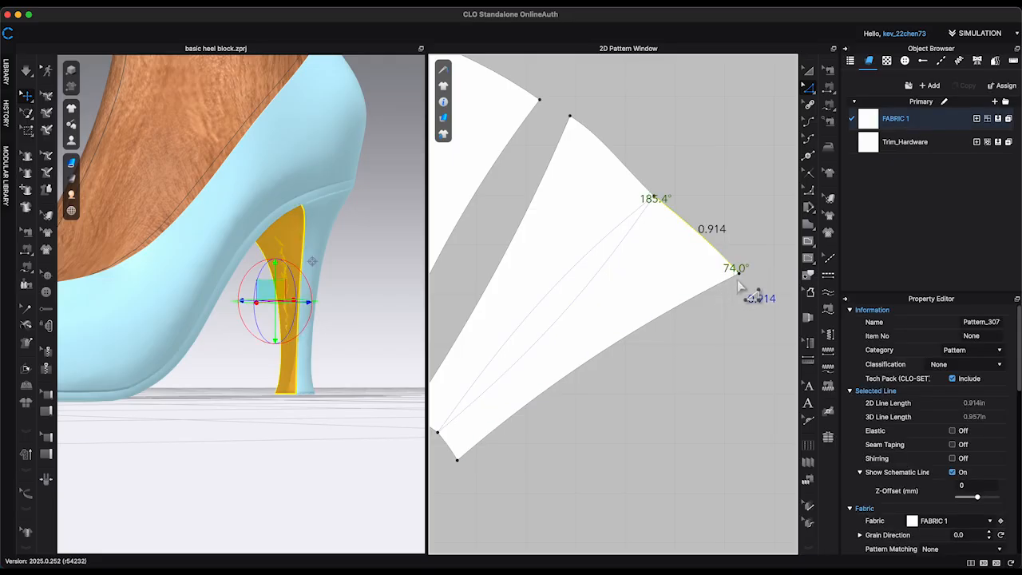
pyautogui.click(738, 274)
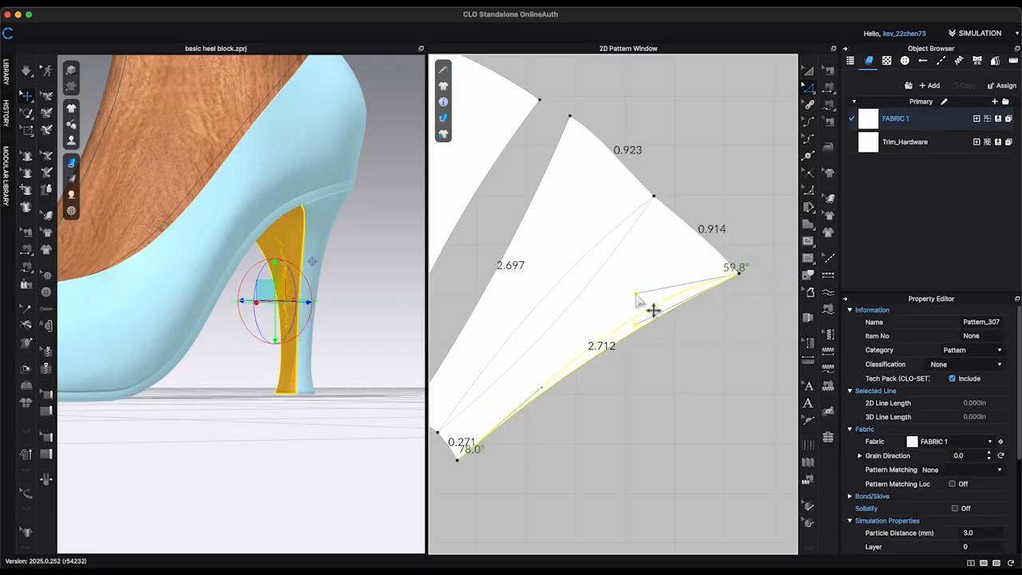
pyautogui.click(569, 117)
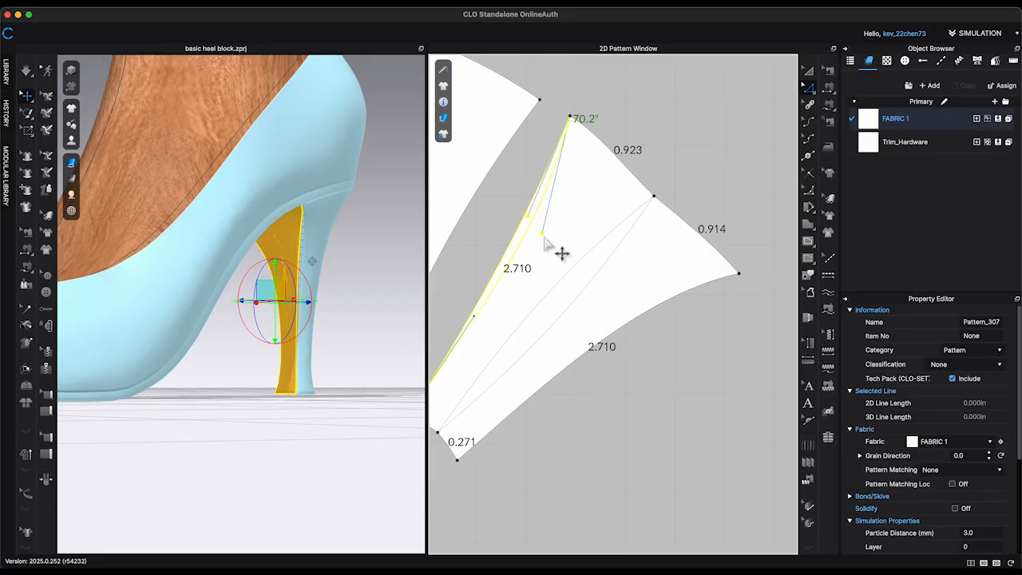
pyautogui.moveTo(544, 238); pyautogui.dragTo(545, 240)
# Step: Smooth the merged heel piece's wide upper edge and short lower edge into continuous curves across the former join
pyautogui.click(814, 192)
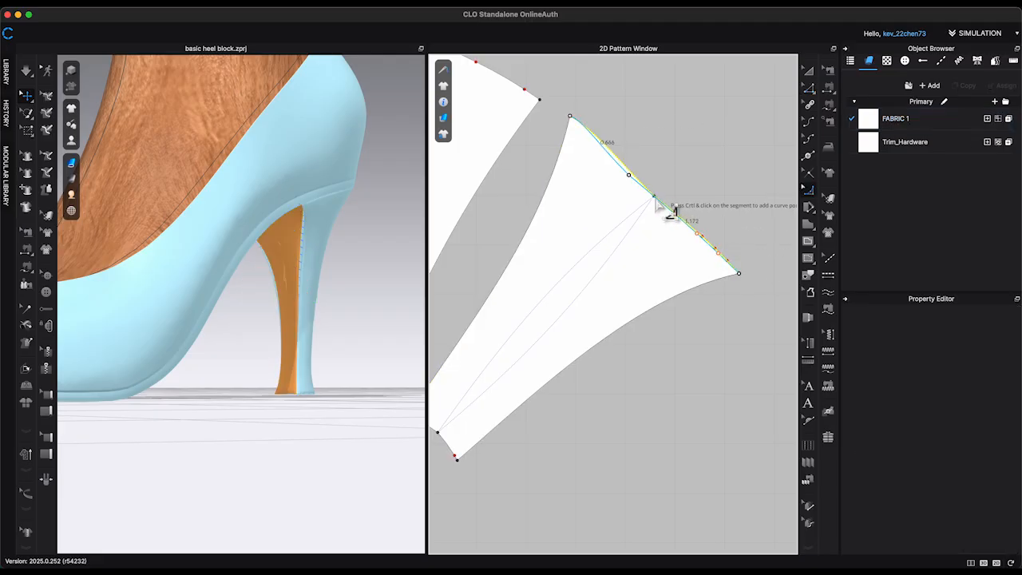
pyautogui.scroll(5, 646, 189)
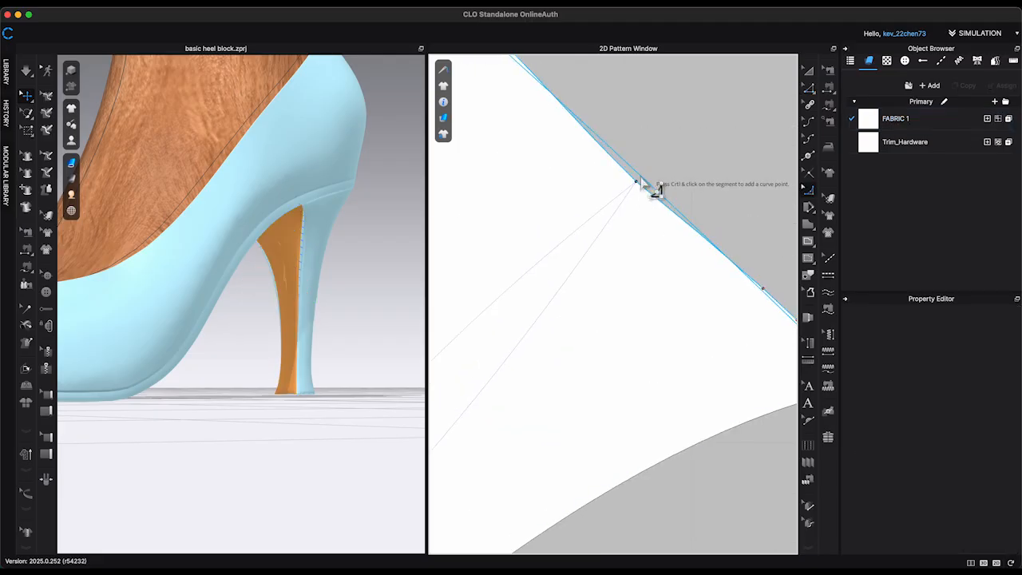
pyautogui.moveTo(638, 180); pyautogui.dragTo(642, 177)
pyautogui.scroll(-6, 642, 178)
pyautogui.click(506, 328)
pyautogui.scroll(3, 518, 344)
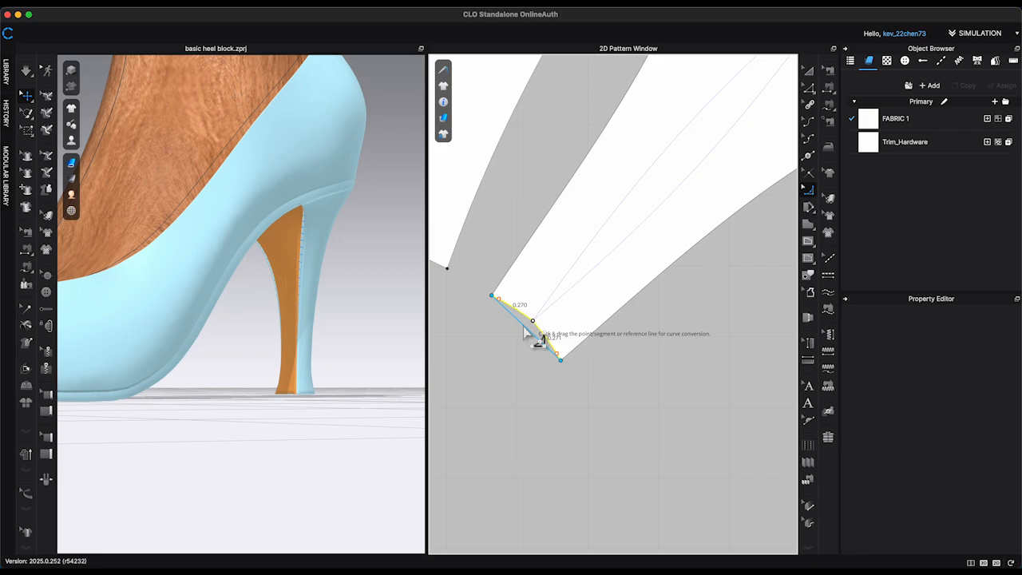
pyautogui.click(528, 329)
# Step: Simulate the garment and tug the lower part of the merged inner heel piece so it settles into the heel shape
pyautogui.scroll(5, 381, 383)
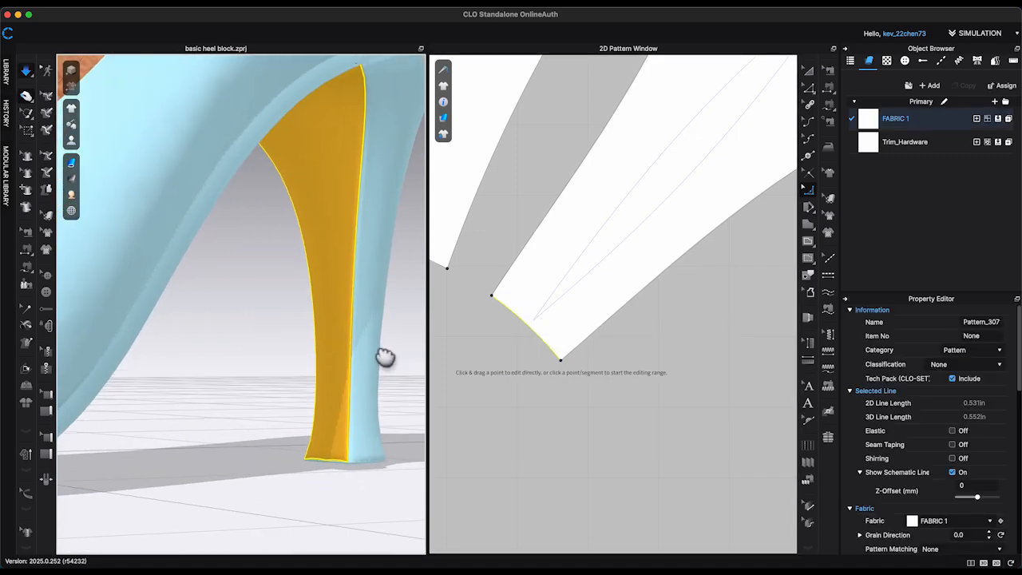
pyautogui.moveTo(363, 300); pyautogui.dragTo(371, 299, button='right')
pyautogui.click(372, 299)
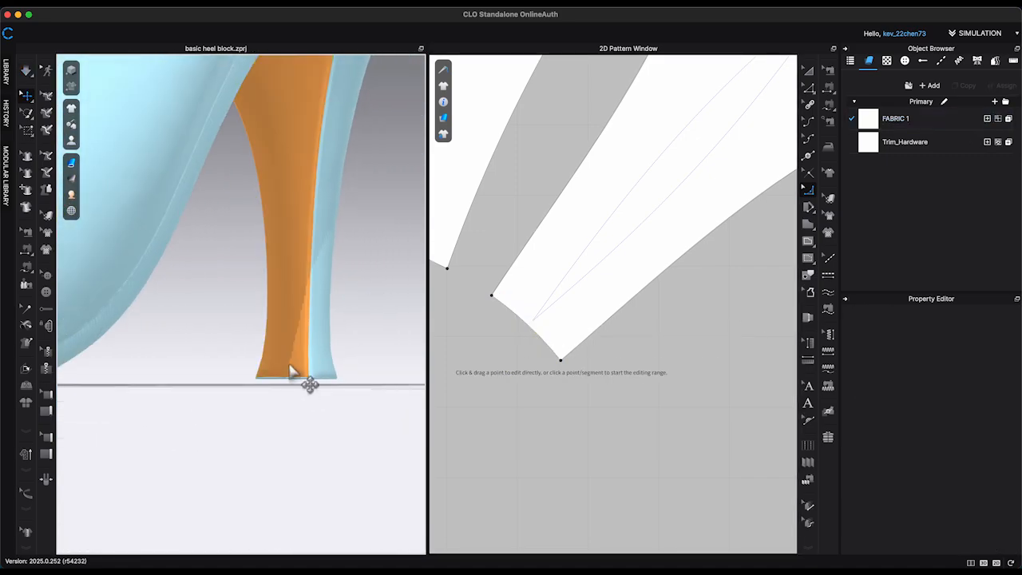
pyautogui.moveTo(289, 363); pyautogui.dragTo(285, 349)
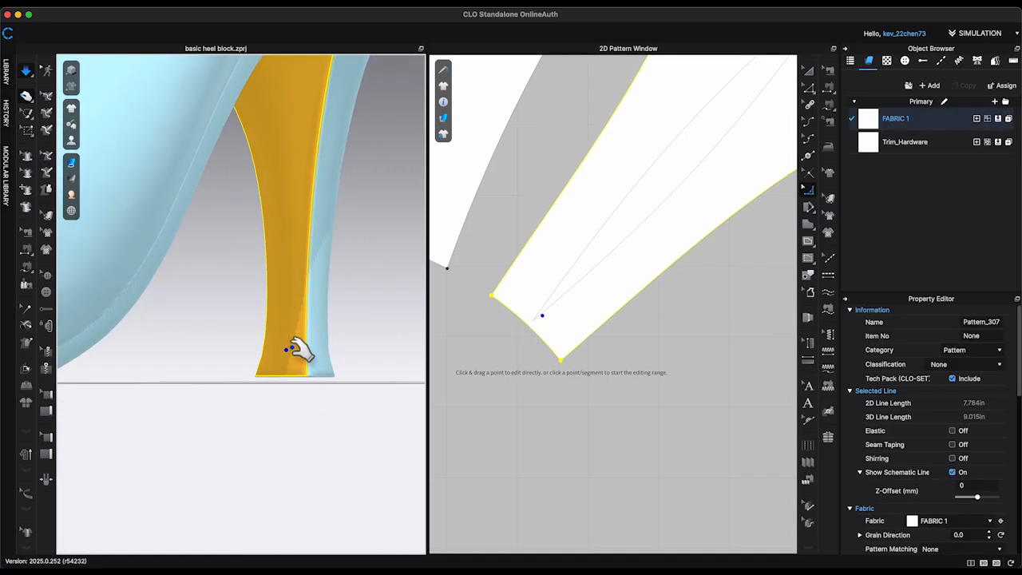
pyautogui.click(378, 356)
pyautogui.press('space')
pyautogui.scroll(1, 379, 362)
pyautogui.scroll(-5, 379, 362)
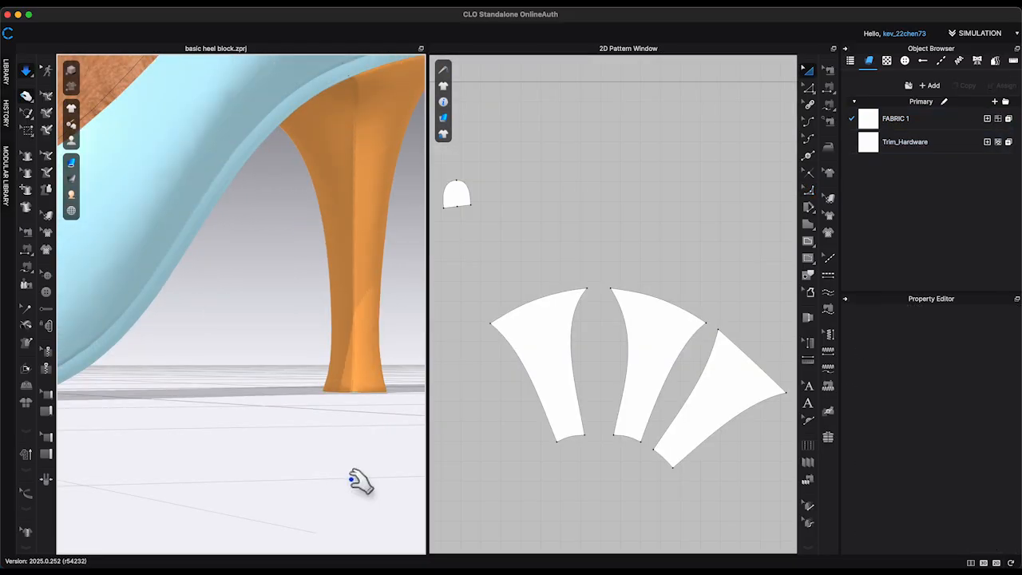
# Step: Freeze the three heel pattern pieces
pyautogui.press('2')
pyautogui.moveTo(350, 383); pyautogui.dragTo(276, 391, button='right')
pyautogui.scroll(4, 295, 392)
pyautogui.moveTo(344, 408); pyautogui.dragTo(360, 399, button='right')
pyautogui.scroll(5, 359, 399)
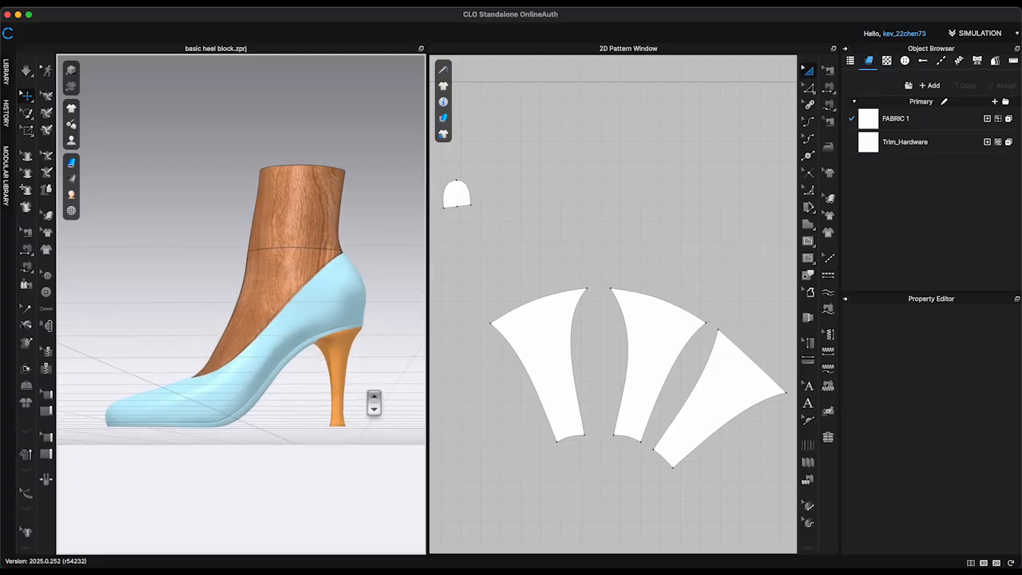
pyautogui.scroll(-5, 529, 407)
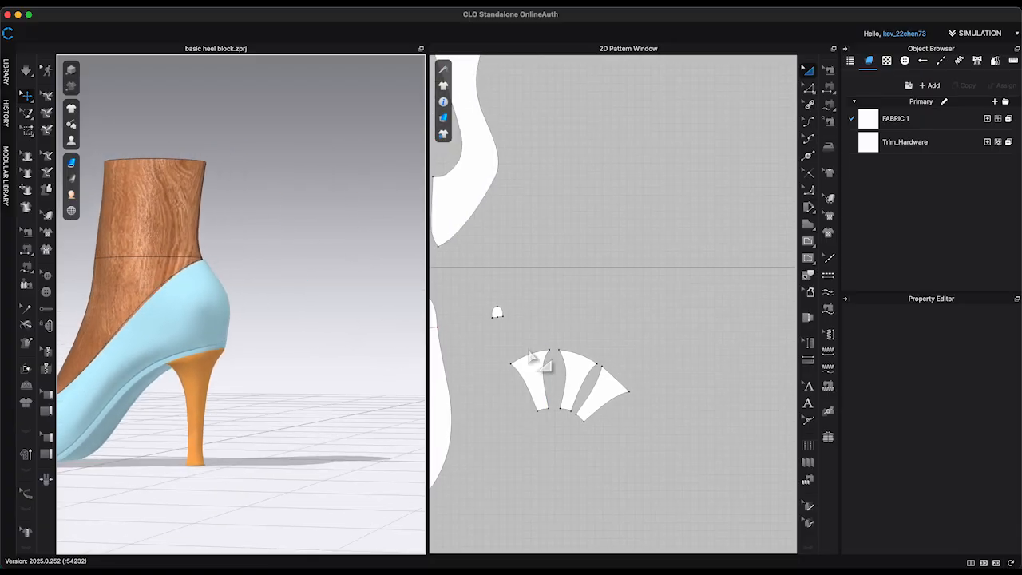
pyautogui.moveTo(508, 354); pyautogui.dragTo(658, 444)
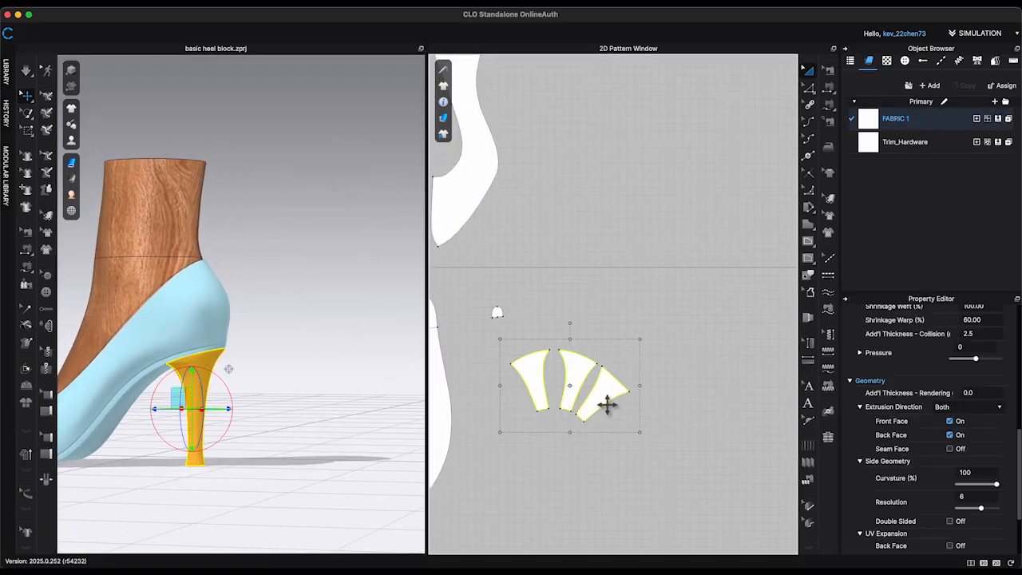
pyautogui.rightClick(608, 405)
pyautogui.click(652, 341)
# Step: Unfreeze the two shoe upper pattern pieces
pyautogui.moveTo(342, 378); pyautogui.dragTo(428, 378, button='right')
pyautogui.moveTo(469, 120); pyautogui.dragTo(693, 323)
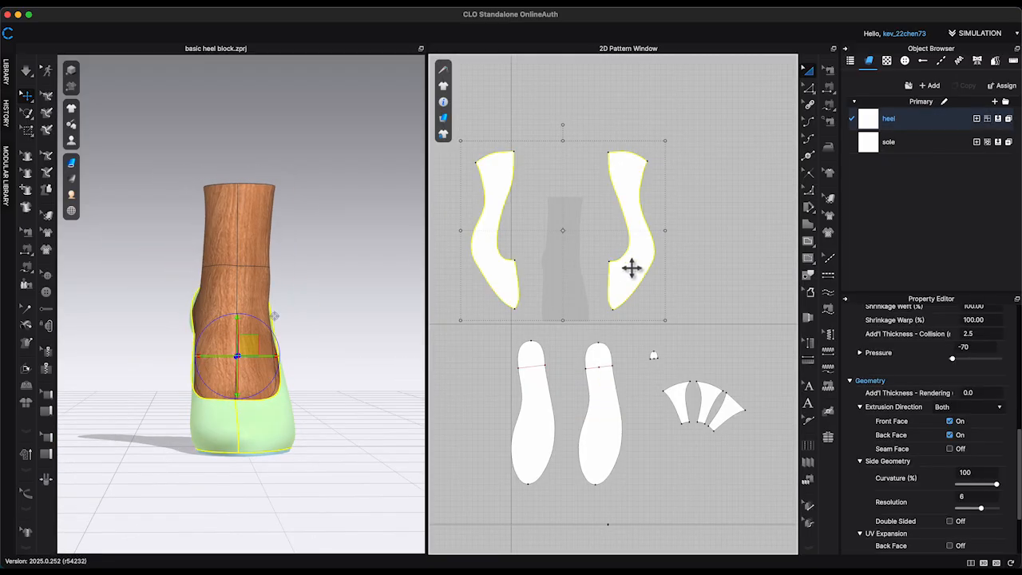
pyautogui.rightClick(631, 267)
pyautogui.click(671, 329)
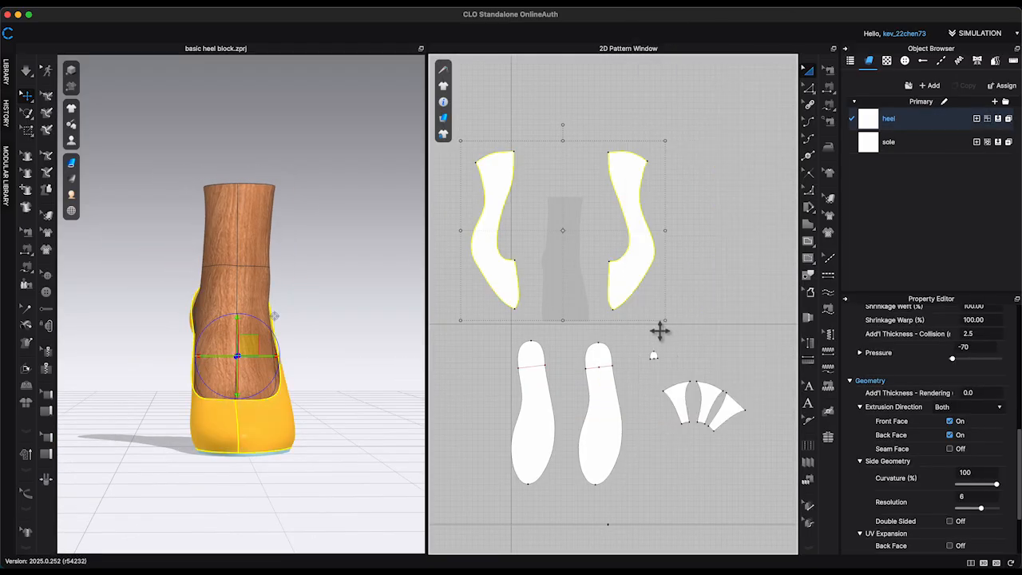
# Step: Lower the opacity of the heel fabric to make it semi-transparent
pyautogui.scroll(-4, 942, 447)
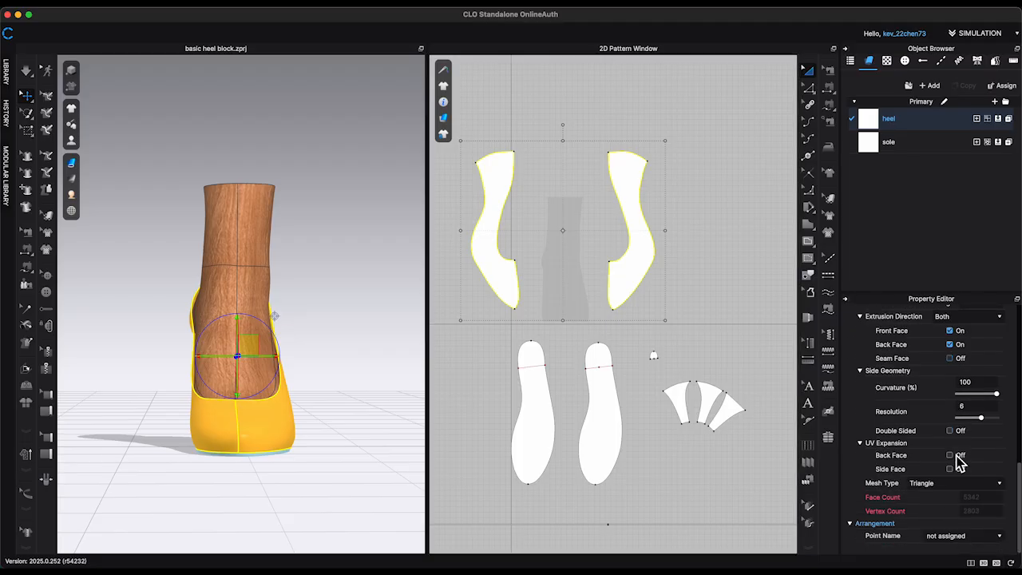
pyautogui.scroll(6, 959, 463)
pyautogui.scroll(2, 959, 463)
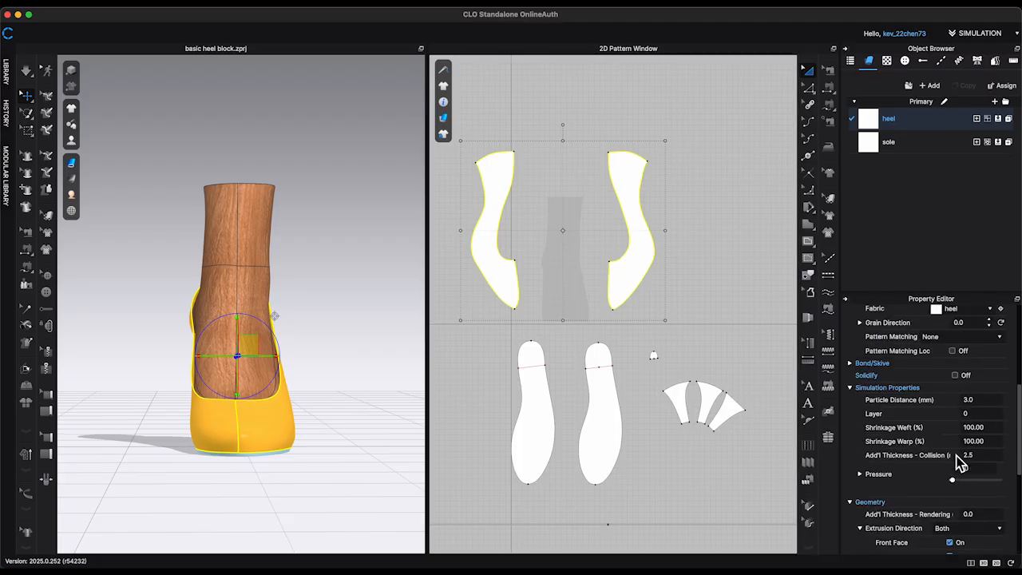
pyautogui.click(929, 121)
pyautogui.scroll(-5, 990, 476)
pyautogui.scroll(-2, 990, 476)
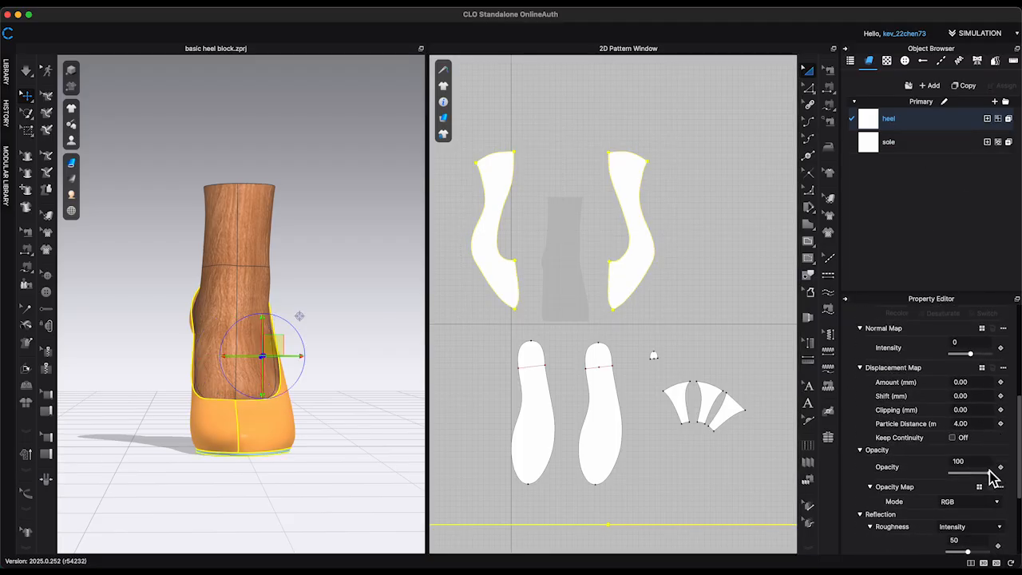
pyautogui.click(967, 474)
pyautogui.click(348, 367)
# Step: Remove the strengthening from both shoe upper pieces
pyautogui.moveTo(348, 367); pyautogui.dragTo(358, 406, button='right')
pyautogui.moveTo(316, 433); pyautogui.dragTo(352, 438, button='middle')
pyautogui.click(292, 472)
pyautogui.keyDown('shift'); pyautogui.click(226, 464); pyautogui.keyUp('shift')
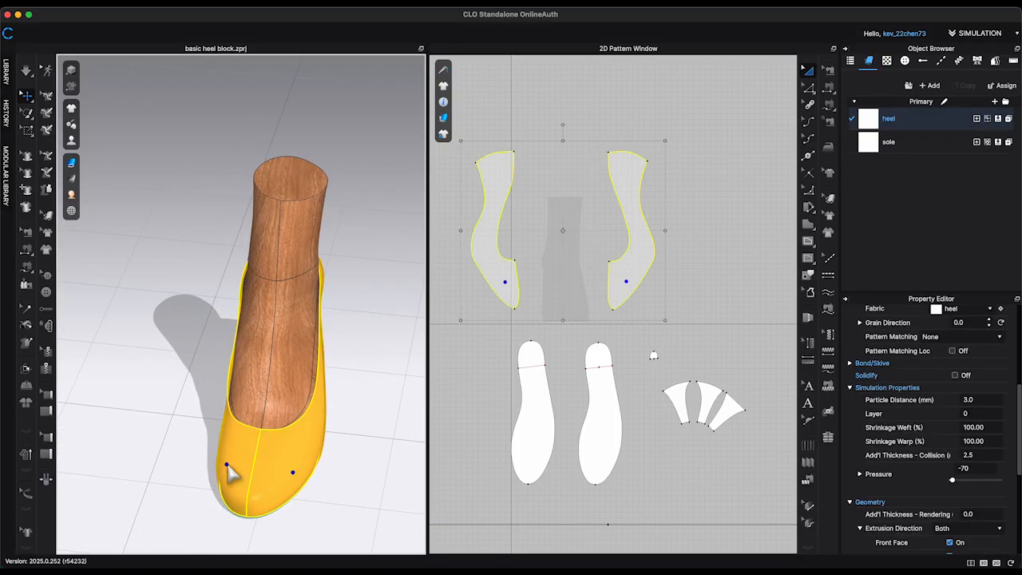
pyautogui.rightClick(226, 462)
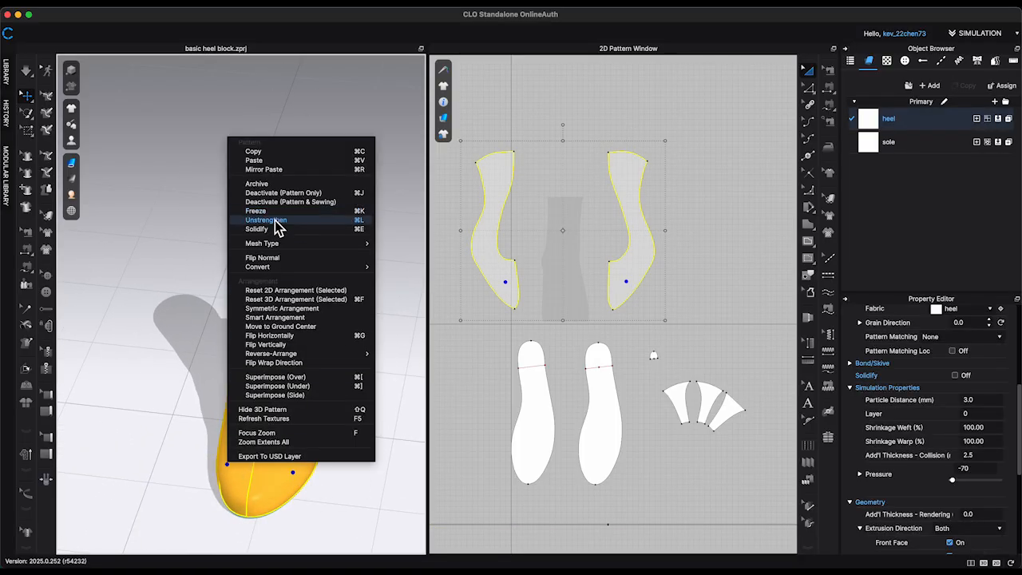
pyautogui.click(272, 231)
# Step: Set the wooden foot last's material opacity to 10
pyautogui.click(392, 452)
pyautogui.moveTo(392, 452); pyautogui.dragTo(398, 432, button='right')
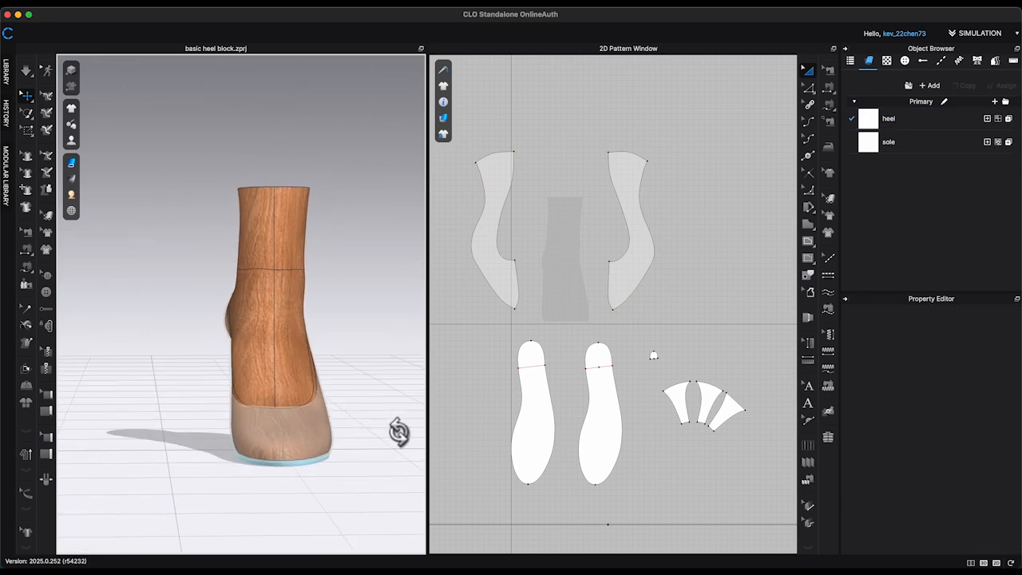
pyautogui.click(294, 277)
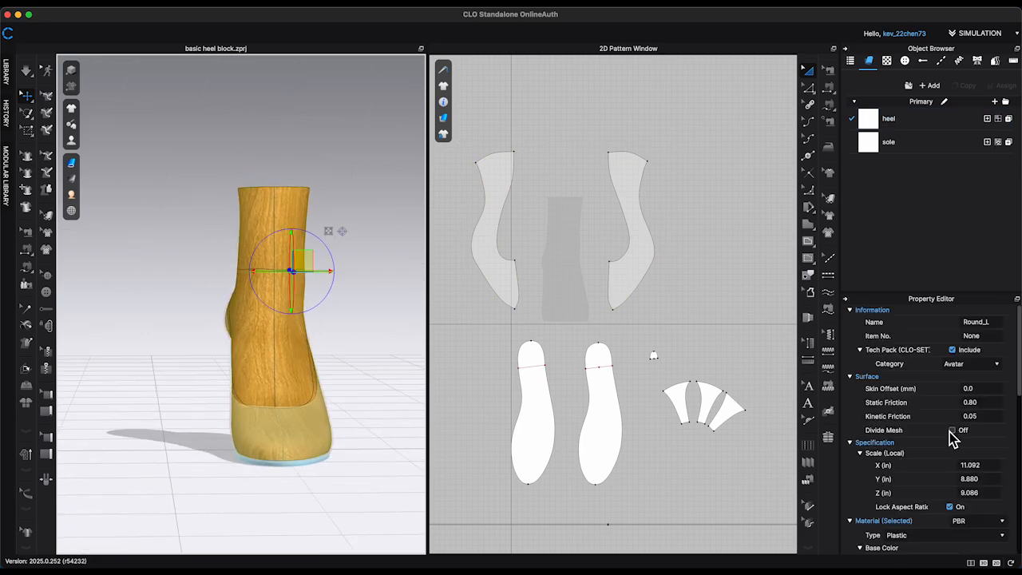
pyautogui.scroll(-6, 952, 437)
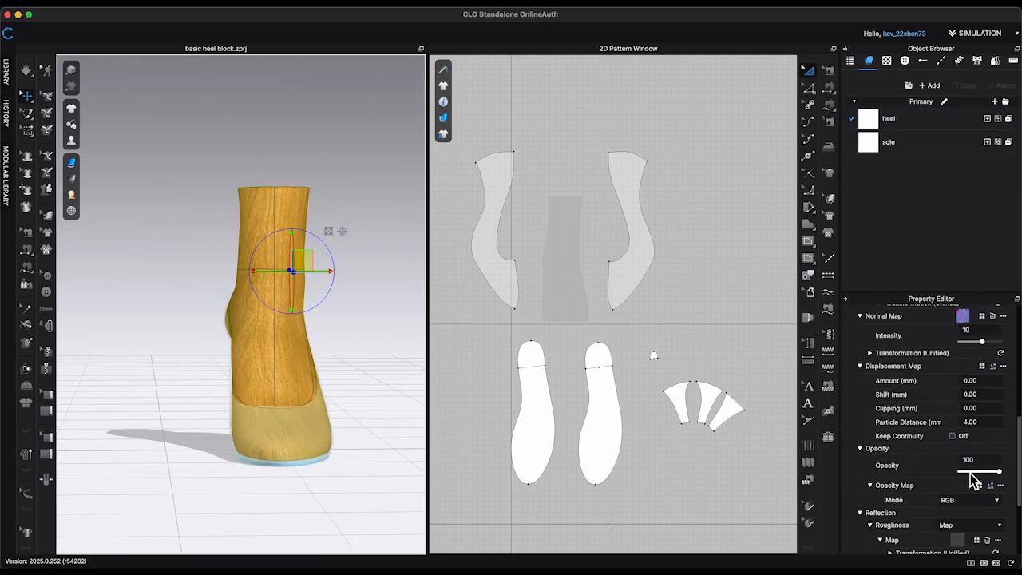
pyautogui.click(397, 388)
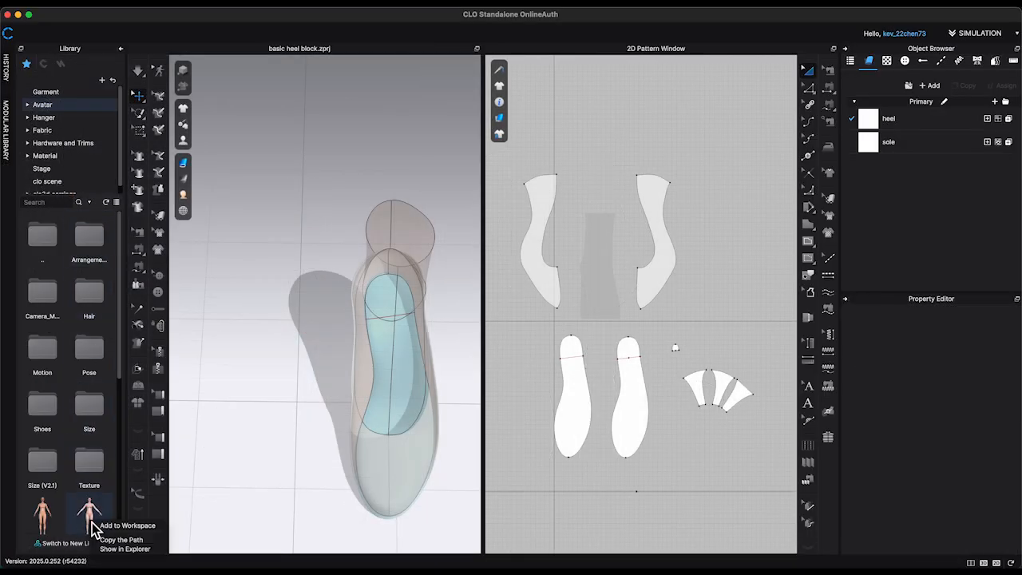
# Step: Add the FV2.1 female avatar to the workspace and close the library
pyautogui.click(130, 526)
pyautogui.click(520, 346)
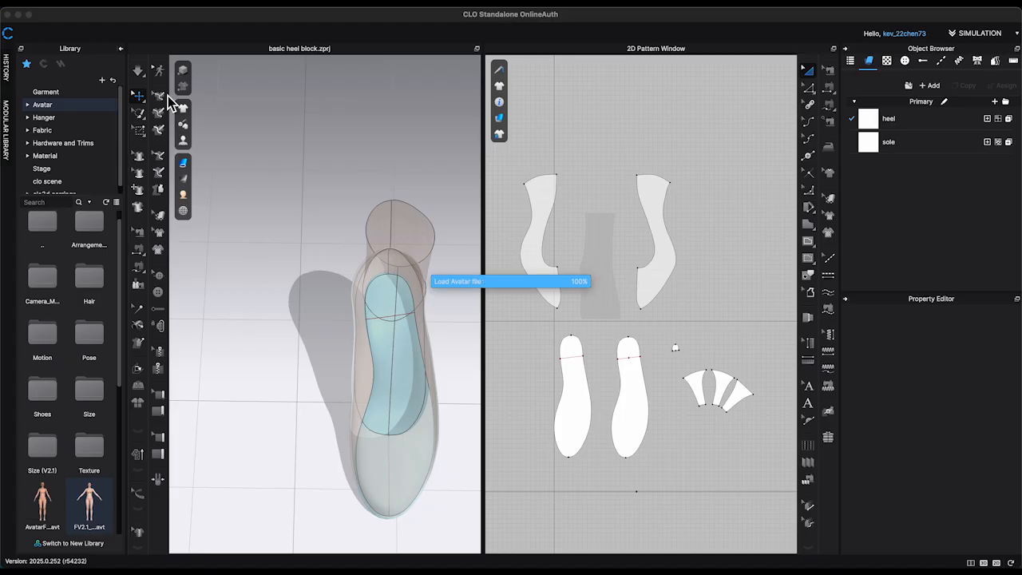
pyautogui.click(120, 48)
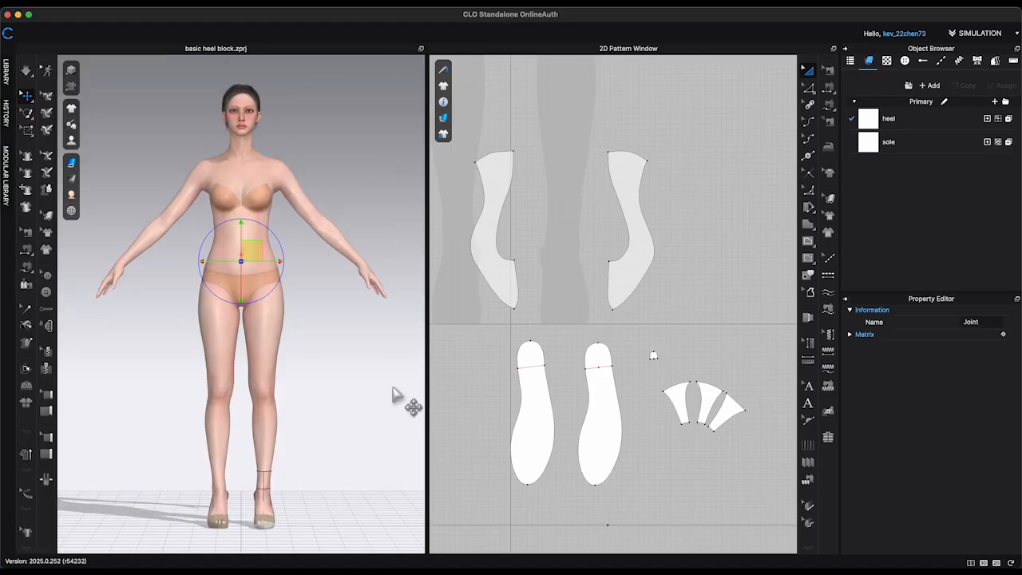
# Step: Make the avatar's own shoe that overlaps the custom heel fully transparent
pyautogui.moveTo(392, 387); pyautogui.dragTo(383, 219, button='middle')
pyautogui.scroll(10, 324, 365)
pyautogui.moveTo(339, 367); pyautogui.dragTo(274, 369, button='right')
pyautogui.click(254, 347)
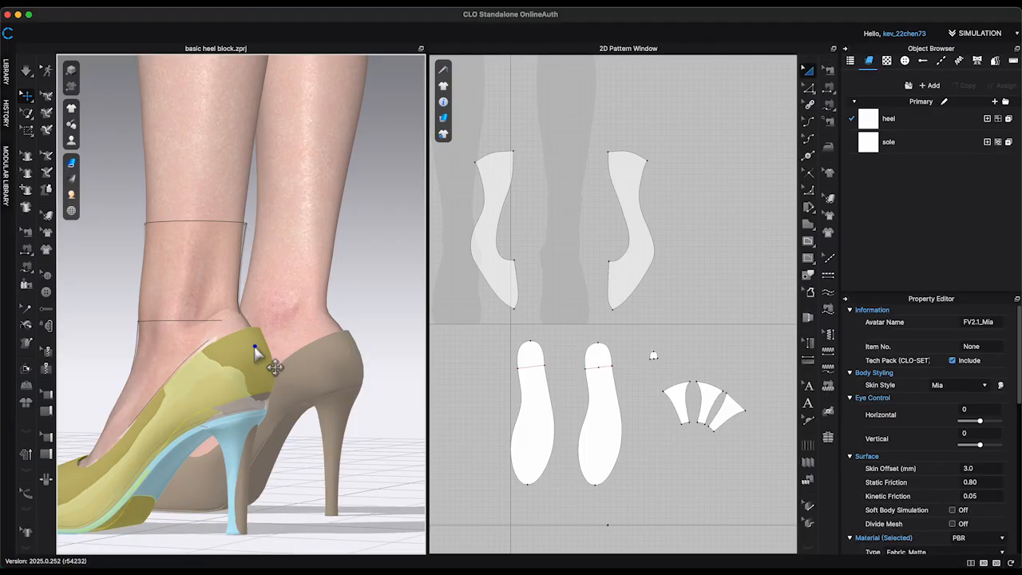
pyautogui.scroll(-5, 977, 459)
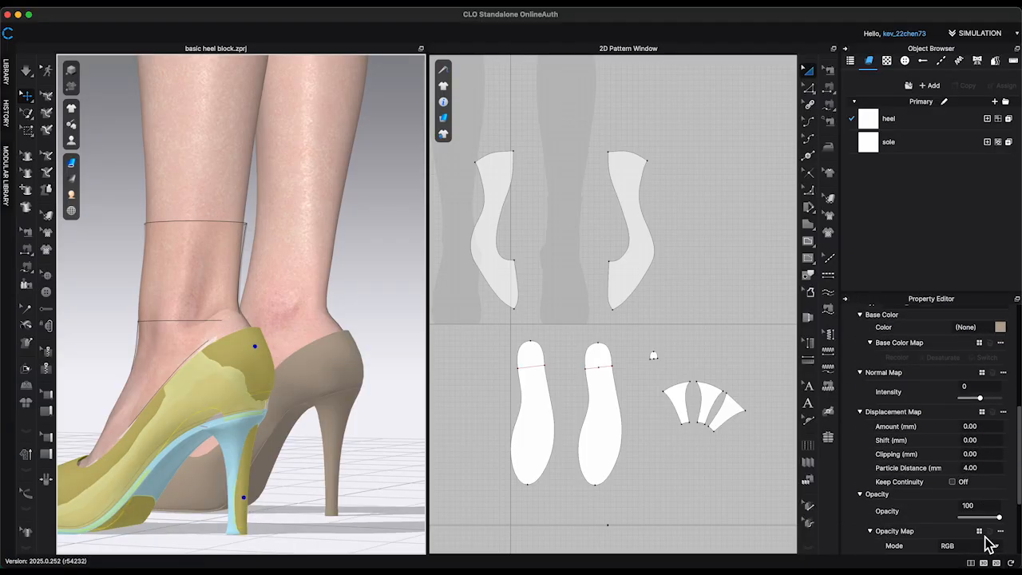
pyautogui.moveTo(1002, 508); pyautogui.dragTo(894, 515)
# Step: Select the foot last together with the whole shoe garment and align them with the avatar's foot
pyautogui.moveTo(378, 468); pyautogui.dragTo(402, 479, button='right')
pyautogui.rightClick(263, 271)
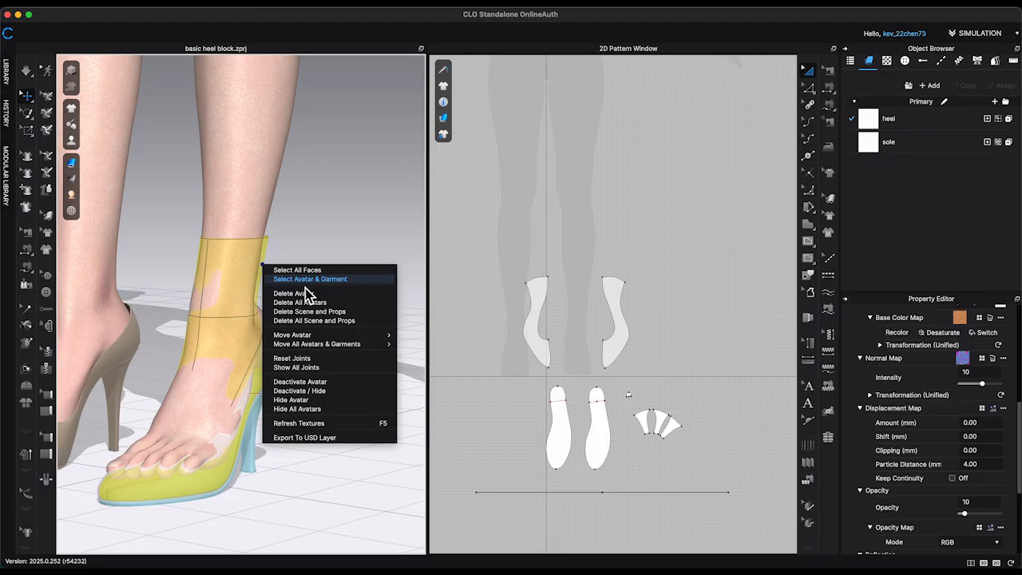
pyautogui.click(310, 279)
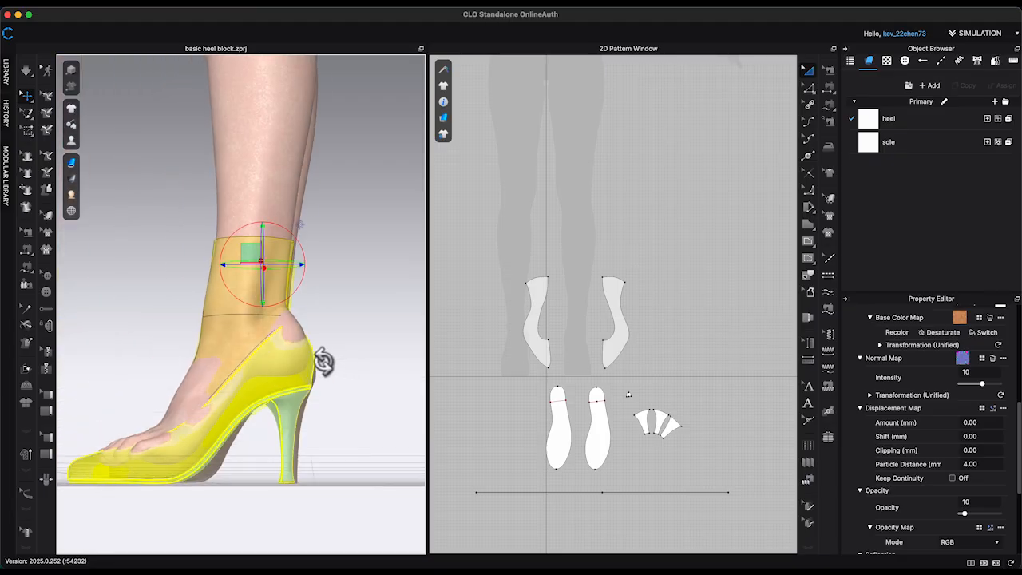
pyautogui.moveTo(347, 362); pyautogui.dragTo(419, 308, button='middle')
pyautogui.scroll(3, 326, 183)
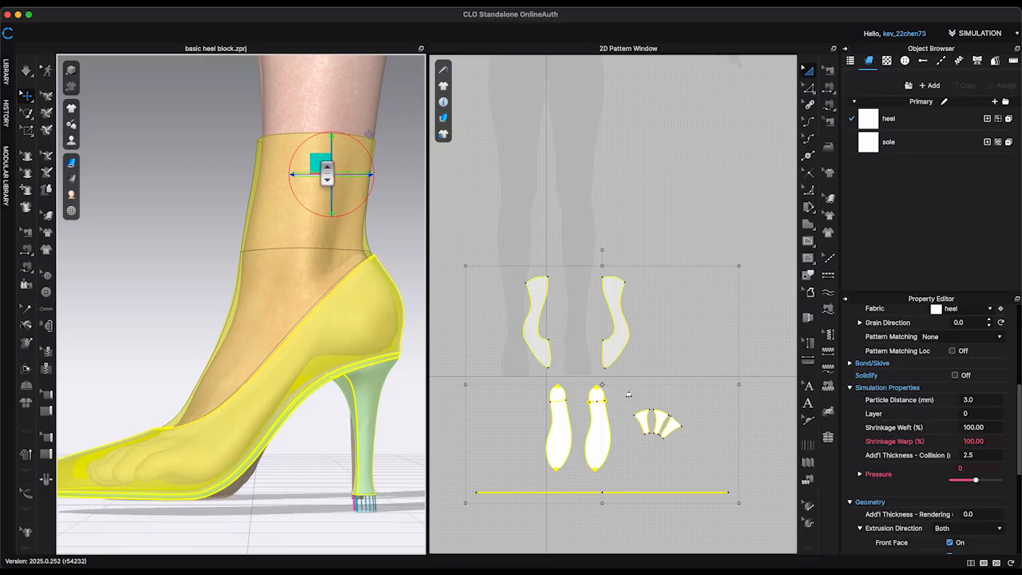
# Step: Move the small heel tip piece up against the underside of the high heel
pyautogui.click(552, 461)
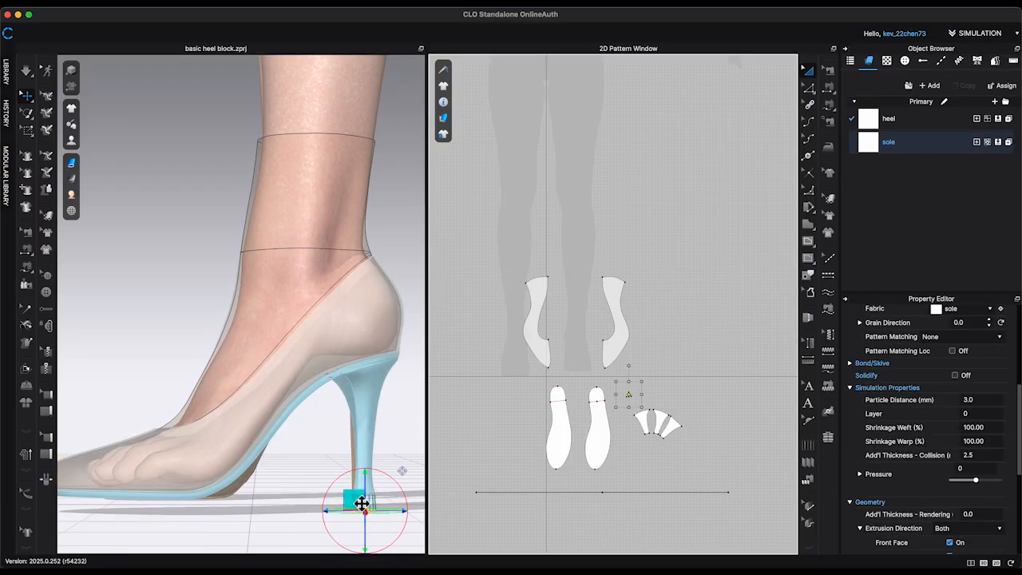
pyautogui.scroll(10, 362, 501)
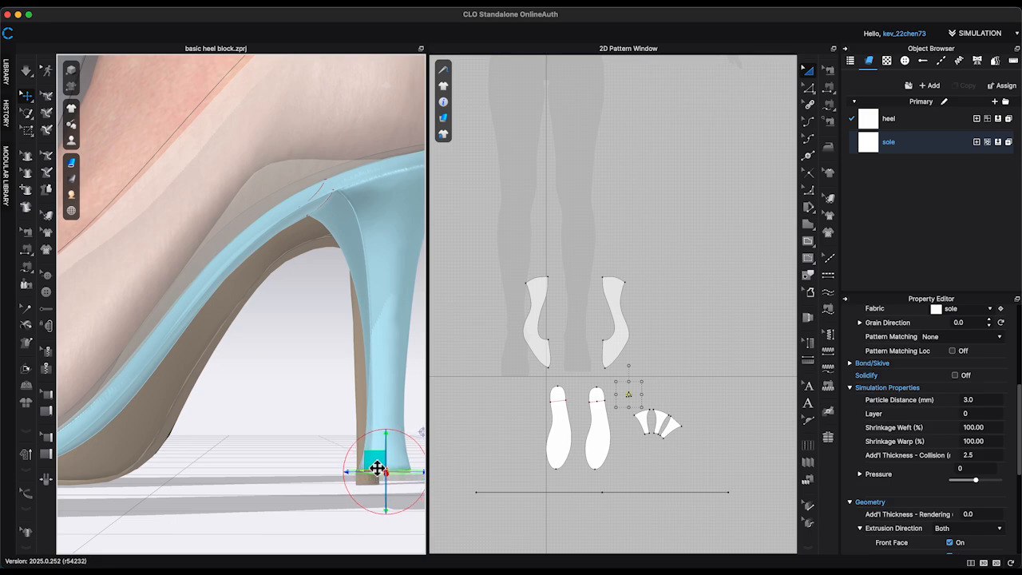
pyautogui.scroll(10, 365, 510)
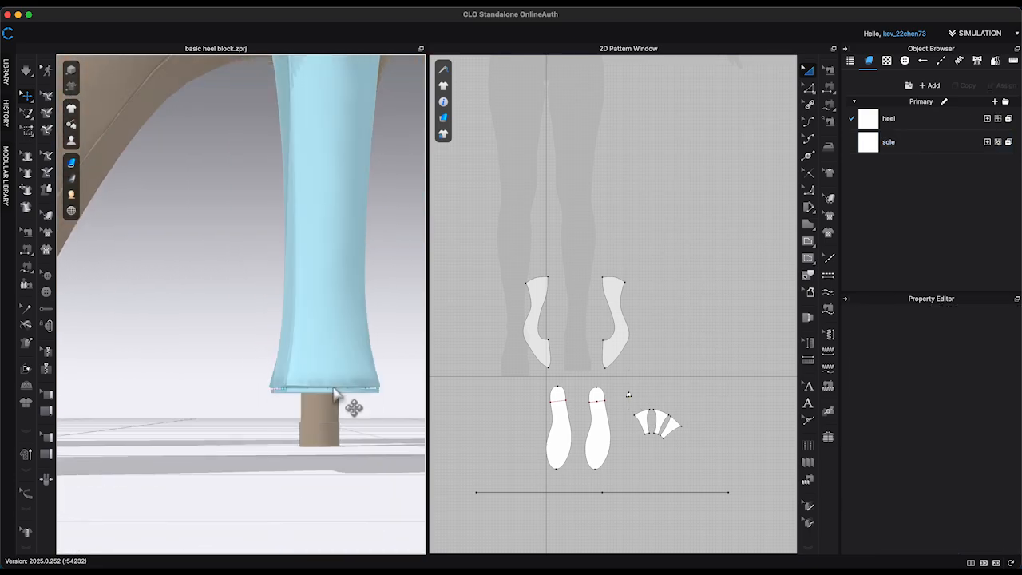
pyautogui.scroll(-15, 354, 423)
# Step: Select the entire shoe with the foot last and refine its placement on the avatar's foot
pyautogui.hotkey('ctrl', 'a')
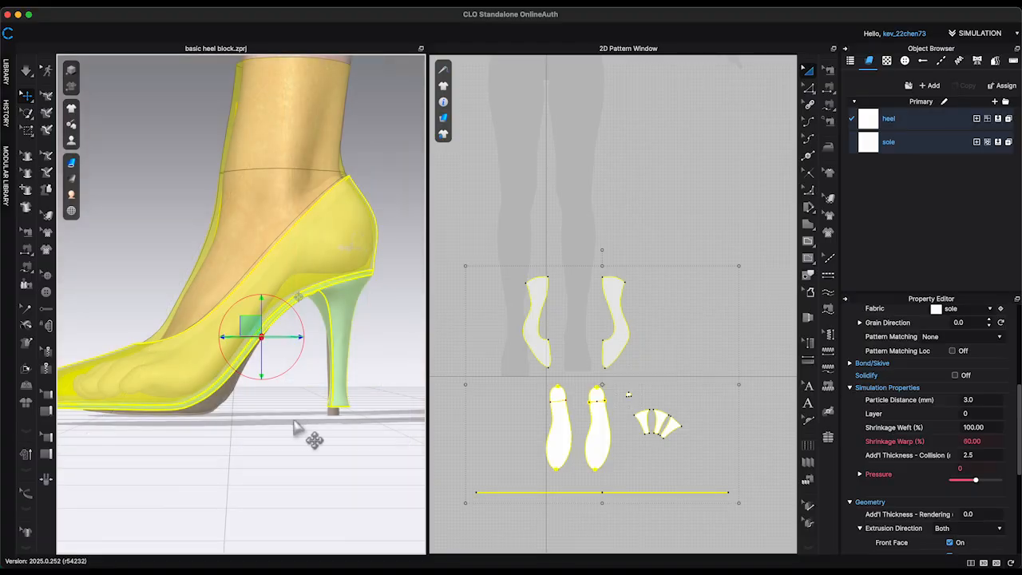
pyautogui.moveTo(295, 427); pyautogui.dragTo(348, 437, button='right')
pyautogui.click(333, 415)
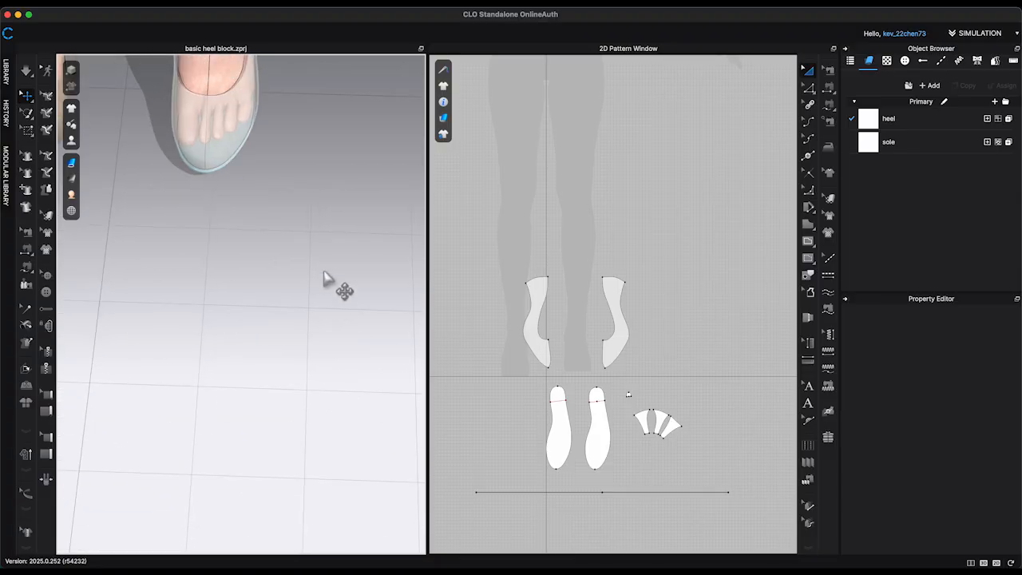
# Step: Draw a curved internal line about 3.2 in long across the toe area of the first sole piece
pyautogui.moveTo(324, 277); pyautogui.dragTo(333, 490, button='middle')
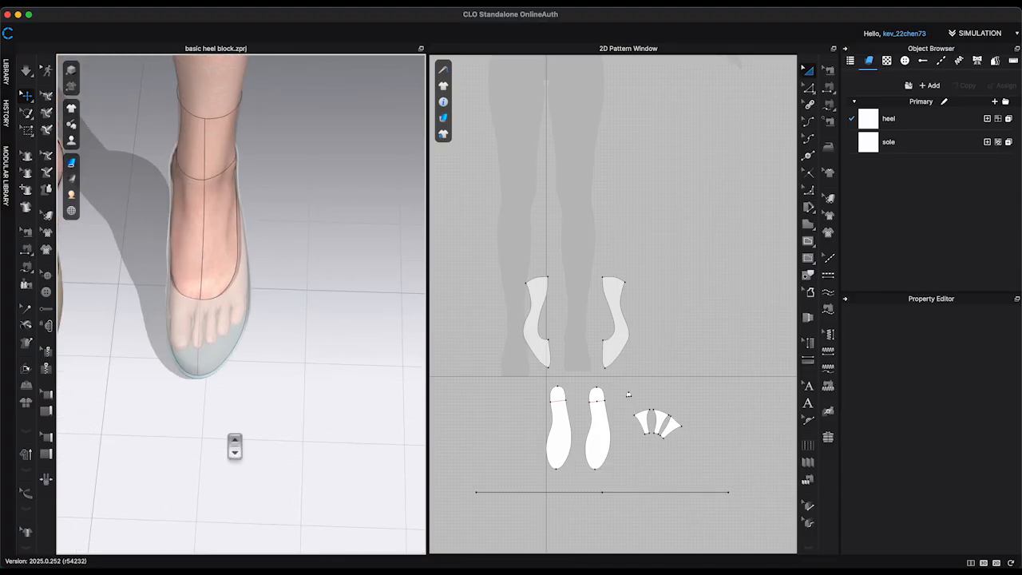
pyautogui.scroll(8, 235, 447)
pyautogui.moveTo(289, 429); pyautogui.dragTo(351, 423, button='middle')
pyautogui.scroll(5, 296, 422)
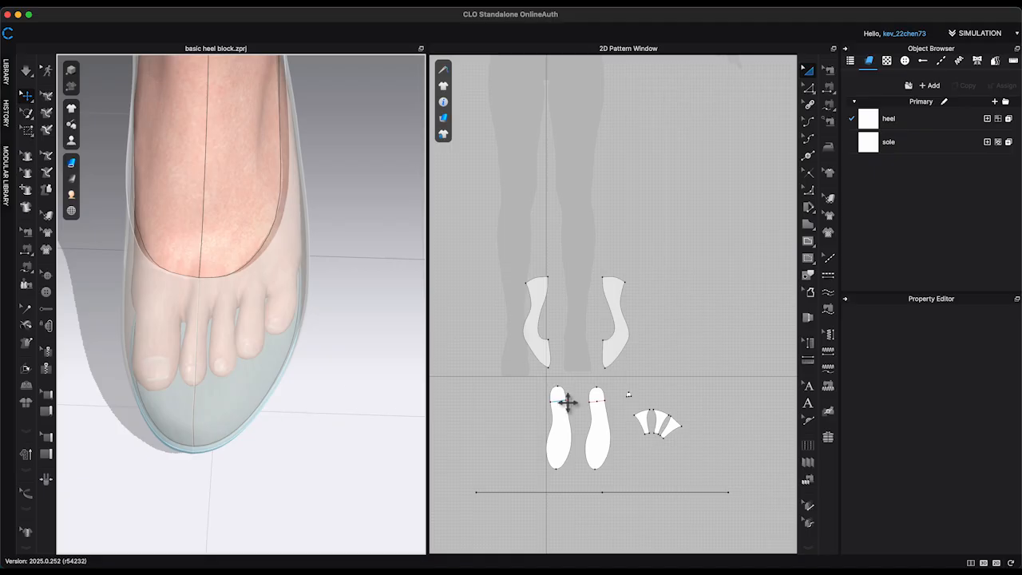
pyautogui.scroll(2, 549, 461)
pyautogui.scroll(-3, 519, 468)
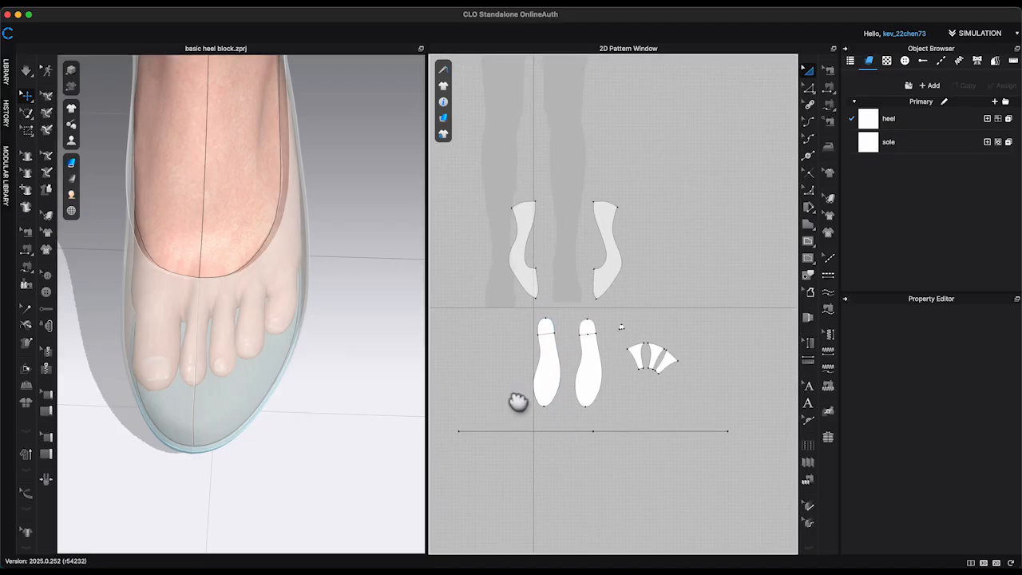
pyautogui.scroll(5, 544, 412)
pyautogui.scroll(5, 543, 412)
pyautogui.moveTo(531, 410); pyautogui.dragTo(516, 428, button='middle')
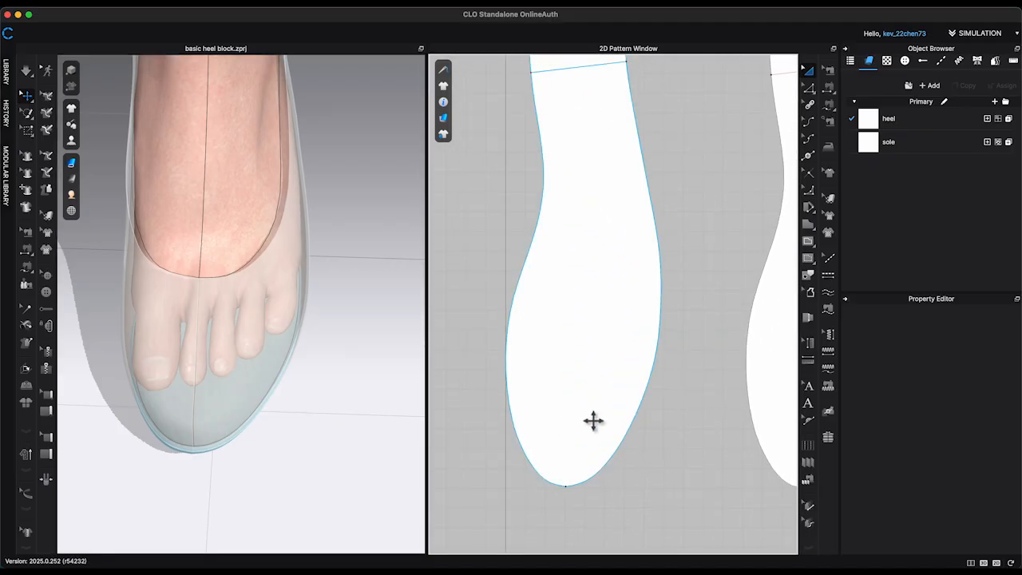
pyautogui.press('g')
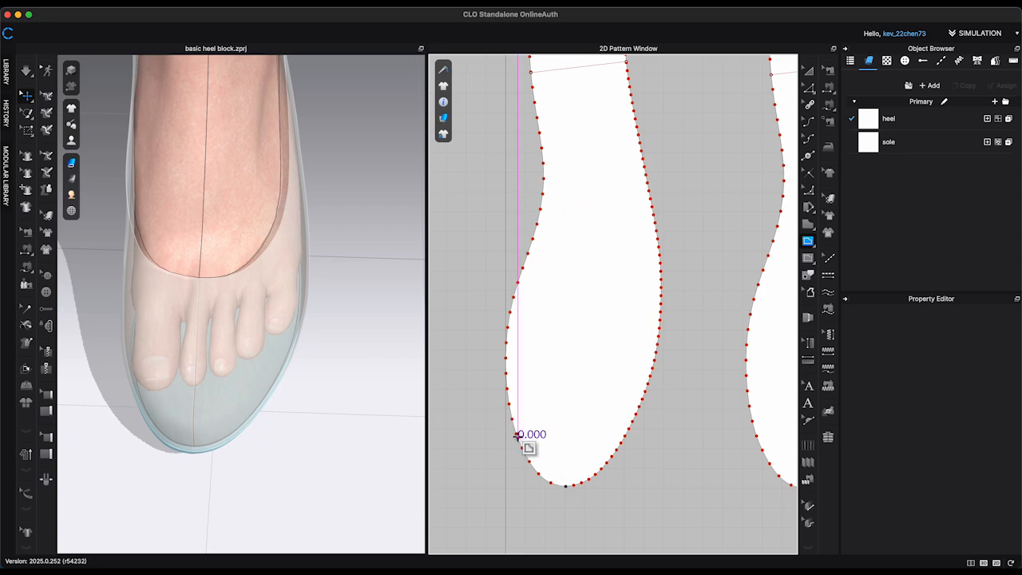
pyautogui.click(516, 433)
pyautogui.moveTo(565, 454); pyautogui.dragTo(593, 454)
pyautogui.click(568, 455)
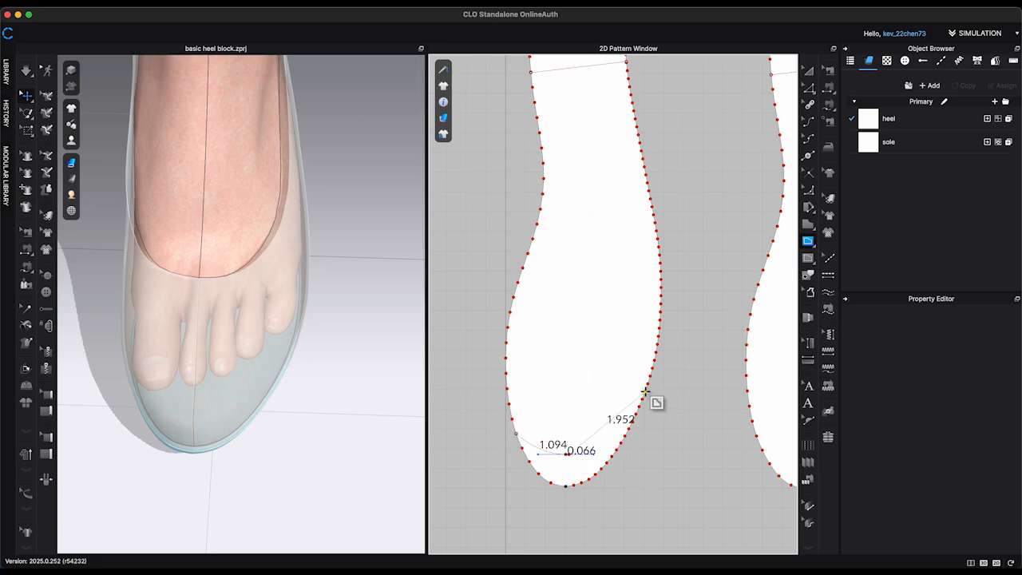
pyautogui.press('Return')
pyautogui.moveTo(235, 415); pyautogui.dragTo(291, 446, button='right')
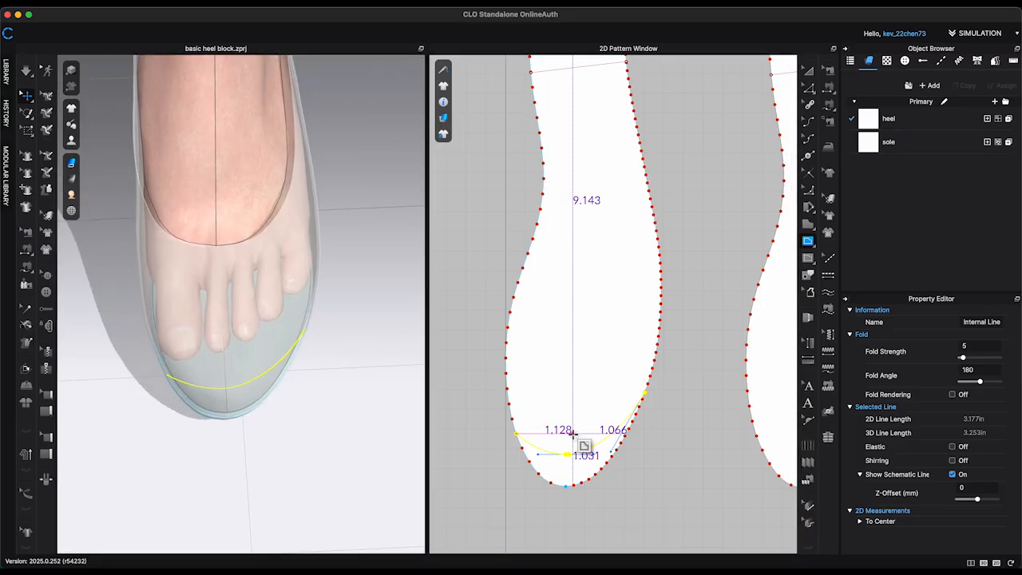
# Step: Delete the redundant second point at the bottom of the first sole's toe line
pyautogui.press('z')
pyautogui.click(540, 453)
pyautogui.scroll(3, 560, 449)
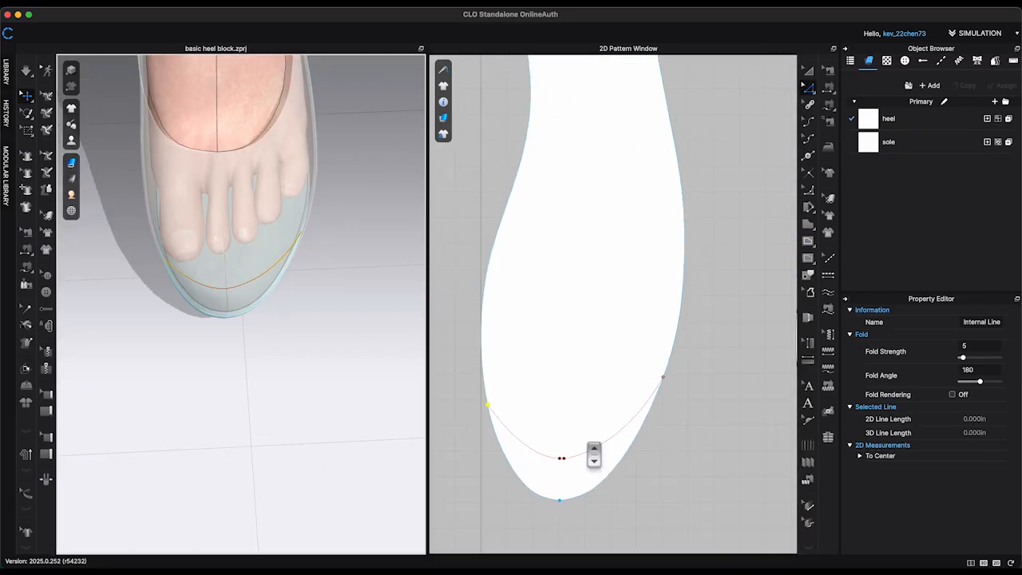
pyautogui.click(556, 463)
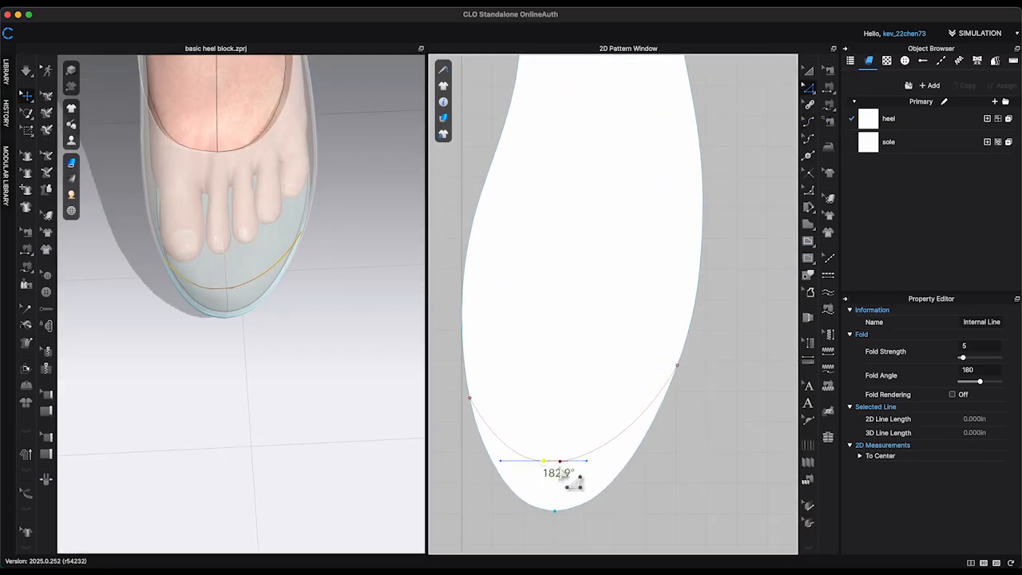
pyautogui.moveTo(498, 457); pyautogui.dragTo(491, 458)
pyautogui.click(616, 476)
pyautogui.click(561, 462)
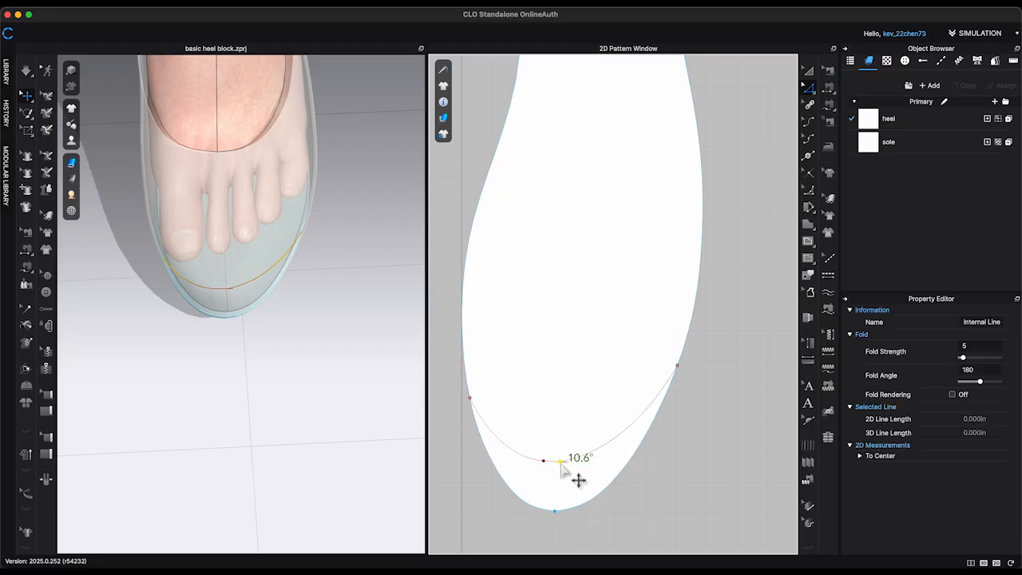
pyautogui.press('Delete')
# Step: Smooth the toe line's curve and shift its lowest point slightly up toward the sole's inner edge
pyautogui.press('c')
pyautogui.moveTo(594, 431); pyautogui.dragTo(591, 454)
pyautogui.moveTo(360, 458); pyautogui.dragTo(336, 450, button='right')
pyautogui.press('z')
pyautogui.moveTo(544, 461); pyautogui.dragTo(537, 453)
pyautogui.click(691, 368)
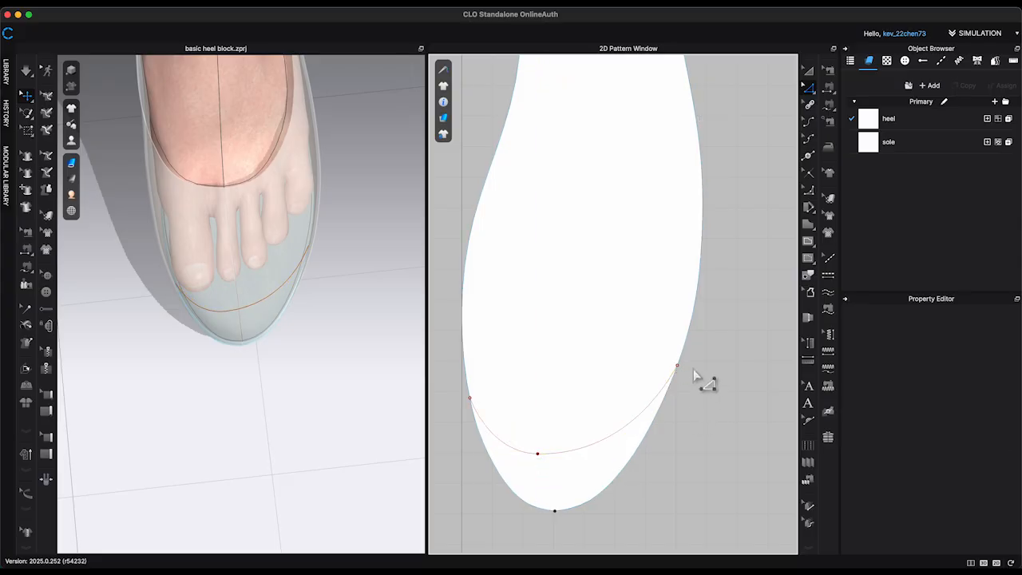
# Step: Raise the toe line's outer end along the sole edge and deepen its curve, making it about 3.89 in long
pyautogui.moveTo(677, 366); pyautogui.dragTo(686, 336)
pyautogui.moveTo(649, 403); pyautogui.dragTo(655, 421)
pyautogui.moveTo(343, 391)
pyautogui.mouseDown(button='right')
pyautogui.moveTo(354, 386)
pyautogui.moveTo(345, 384)
pyautogui.mouseUp(button='right')
pyautogui.moveTo(345, 385); pyautogui.dragTo(365, 500, button='middle')
pyautogui.scroll(3, 365, 500)
pyautogui.moveTo(368, 487); pyautogui.dragTo(338, 434, button='right')
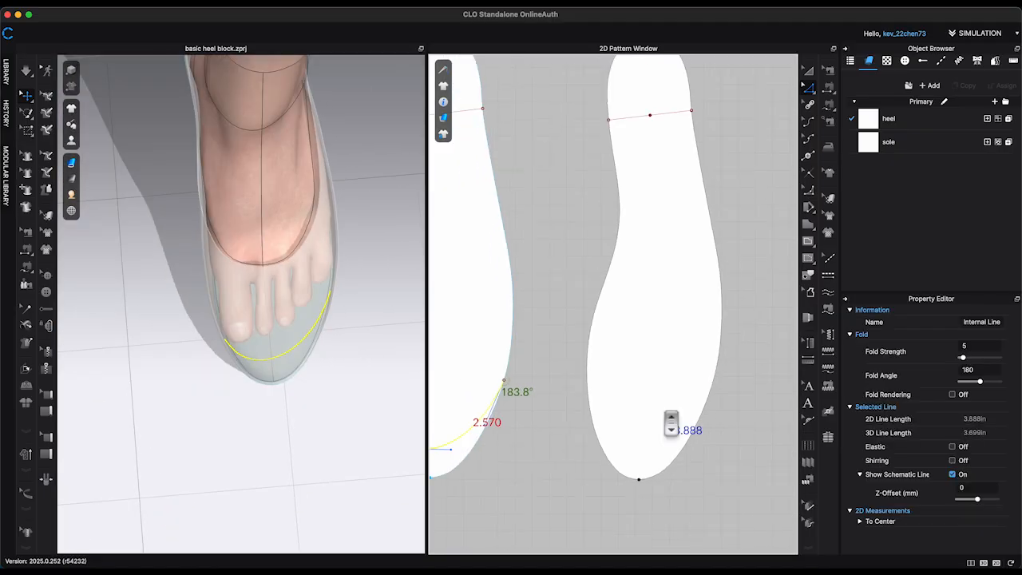
# Step: Move the second sole piece closer to the first and paste a copy of the toe line onto it
pyautogui.scroll(-5, 671, 423)
pyautogui.moveTo(657, 402); pyautogui.dragTo(625, 400)
pyautogui.scroll(6, 603, 452)
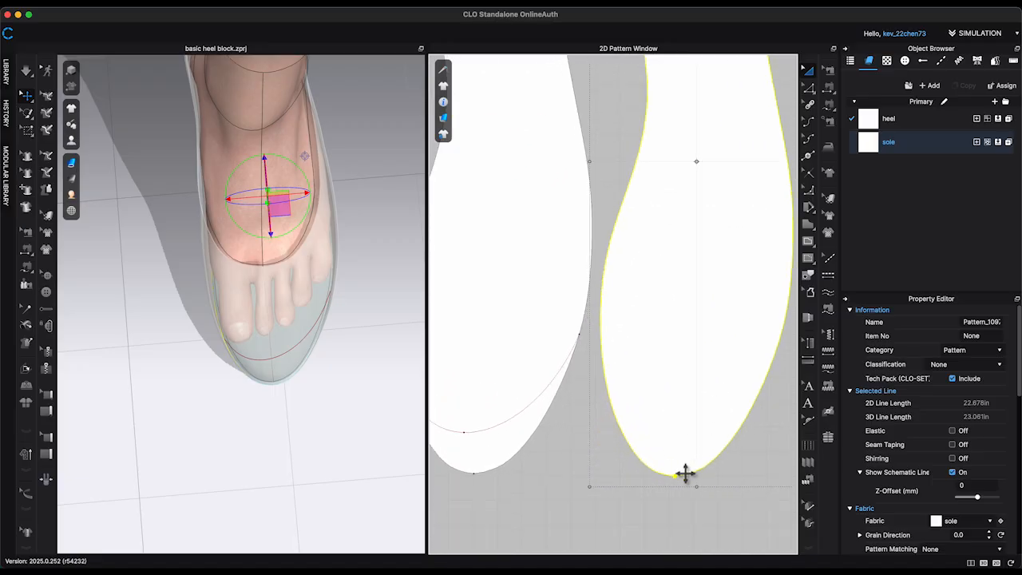
pyautogui.moveTo(630, 439); pyautogui.dragTo(714, 428)
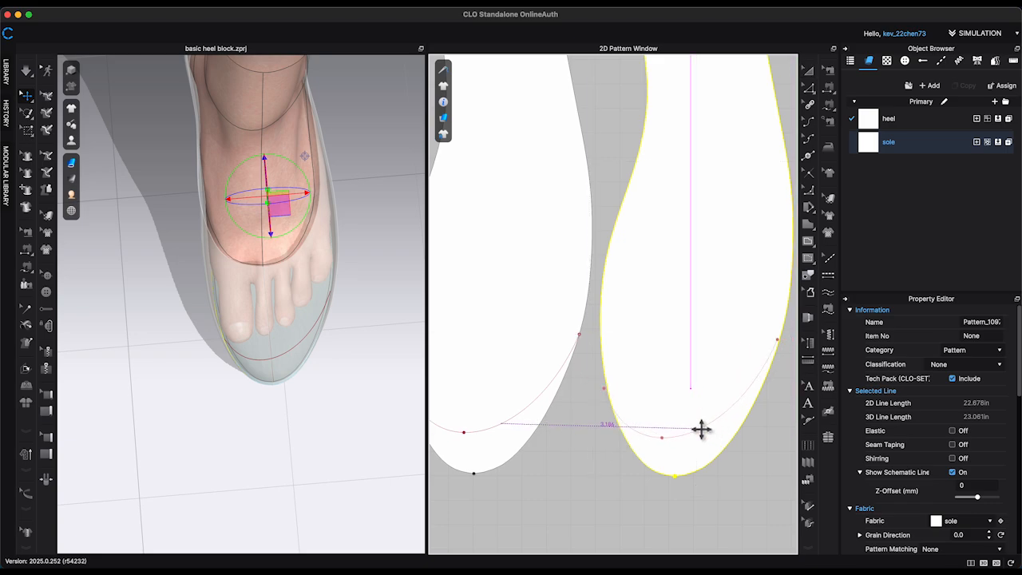
pyautogui.moveTo(701, 430); pyautogui.dragTo(707, 428)
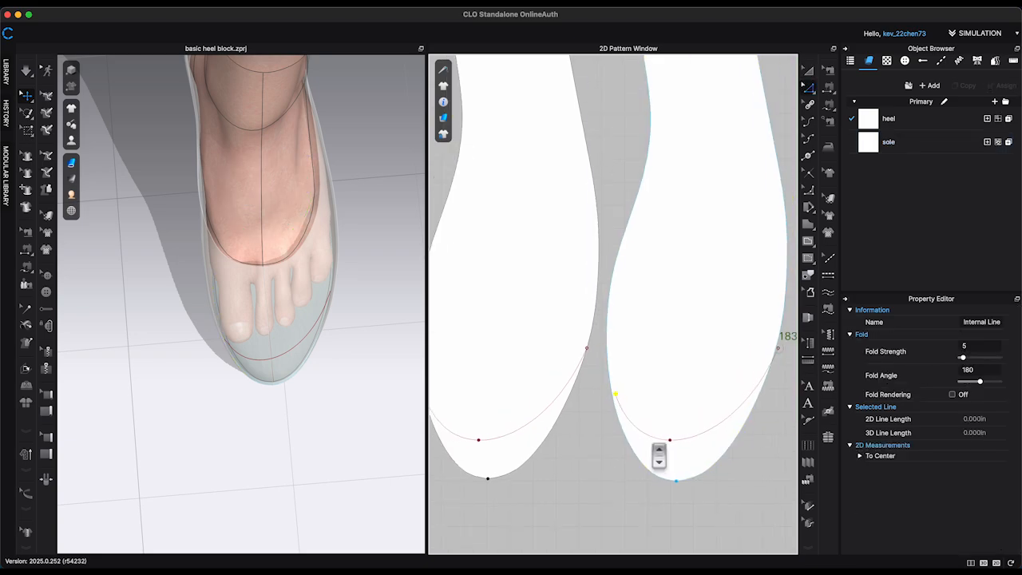
# Step: Shift the pasted toe line so its inner end meets the second sole's outline
pyautogui.scroll(5, 660, 454)
pyautogui.press('a')
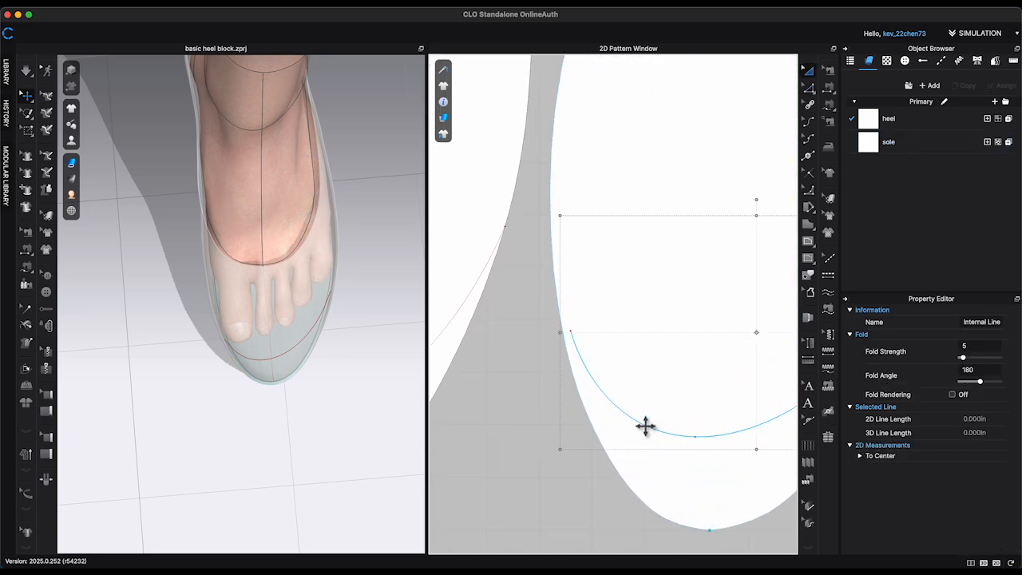
pyautogui.moveTo(645, 425); pyautogui.dragTo(648, 438)
pyautogui.click(554, 442)
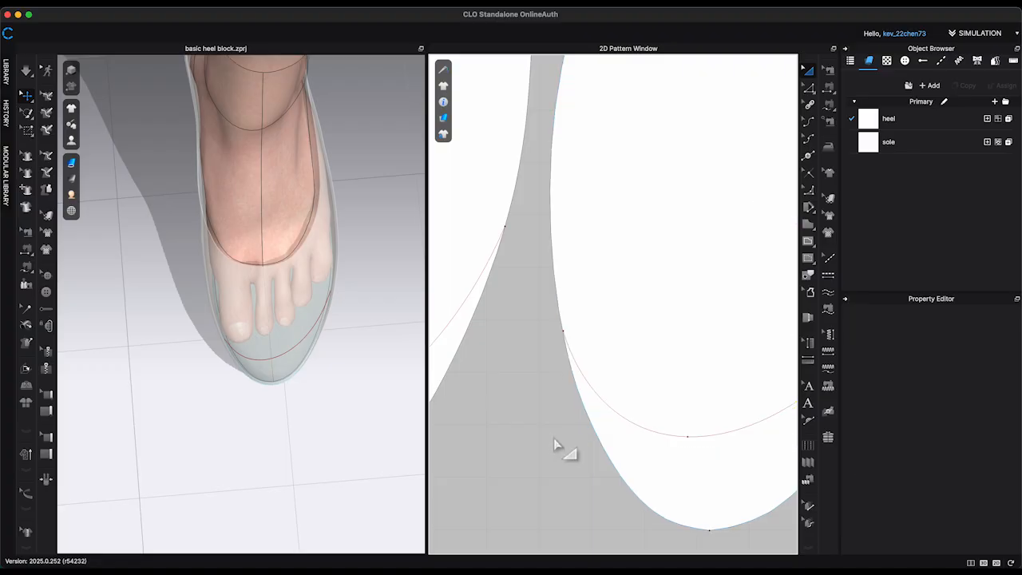
# Step: Extend or trim both ends of the second sole's toe line to the pattern outline
pyautogui.scroll(-5, 555, 443)
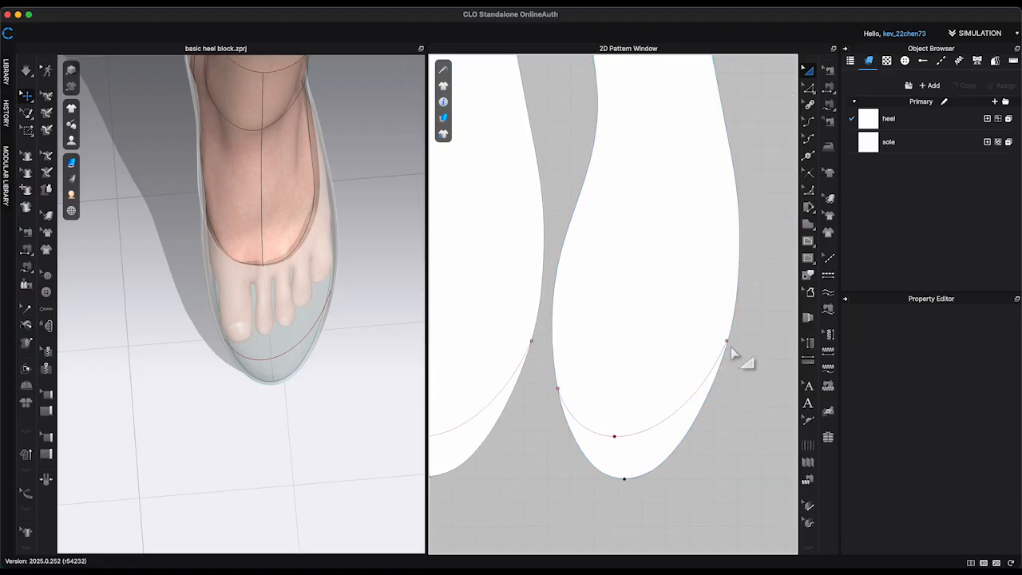
pyautogui.rightClick(727, 343)
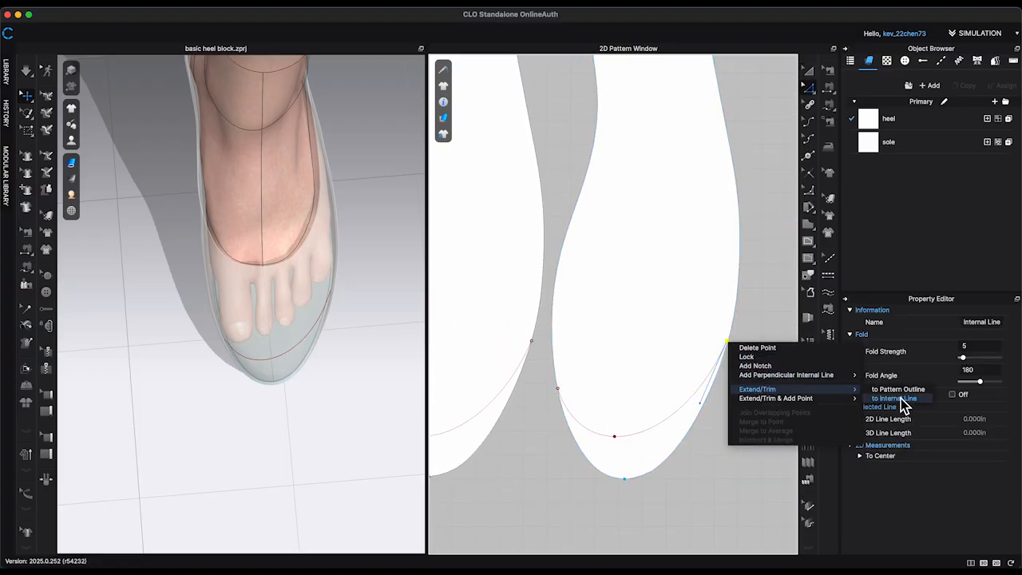
pyautogui.click(904, 391)
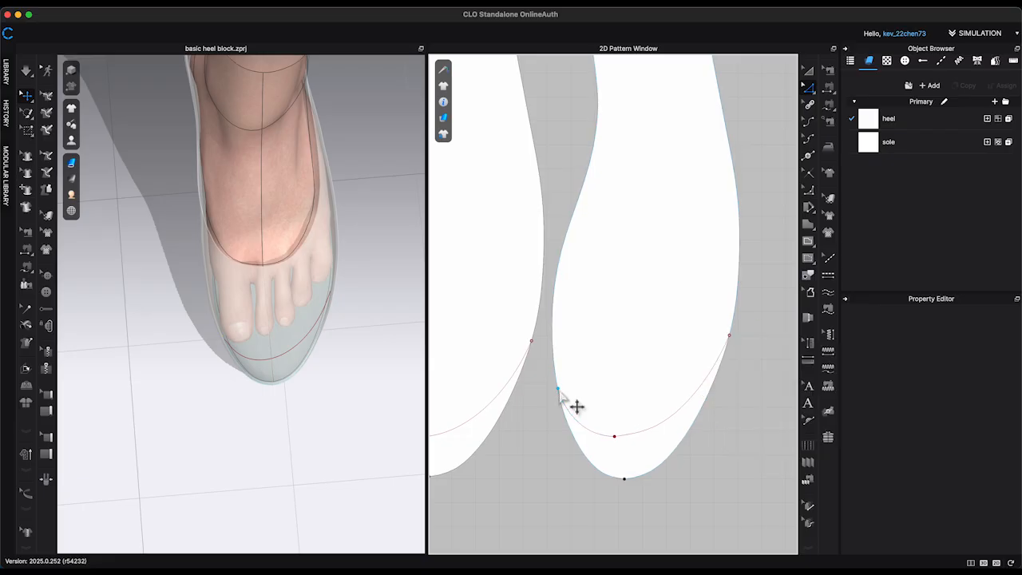
pyautogui.rightClick(558, 388)
pyautogui.moveTo(586, 439)
pyautogui.click(728, 436)
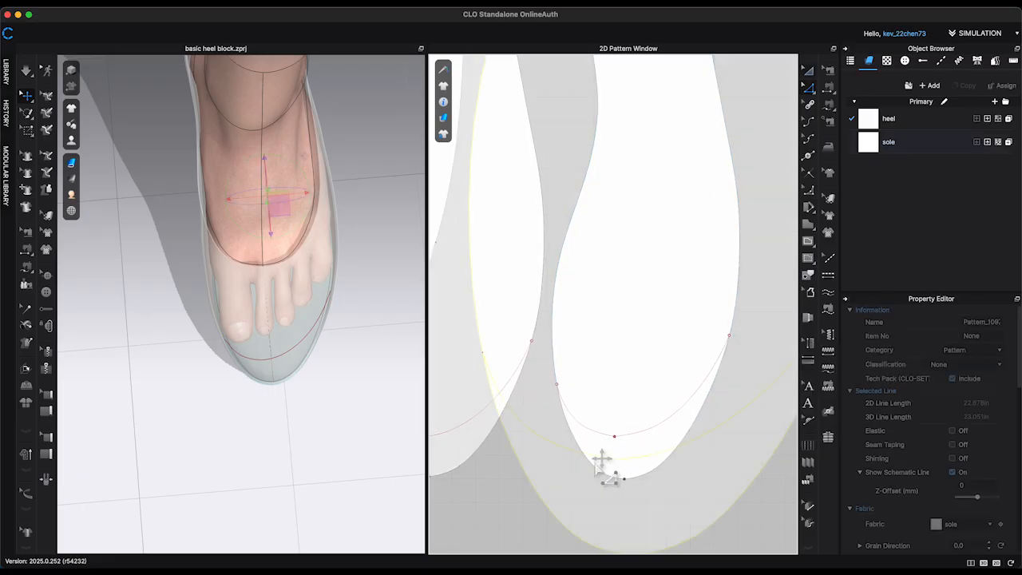
# Step: Cut and sew the second sole piece along its toe line
pyautogui.click(602, 457)
pyautogui.rightClick(602, 458)
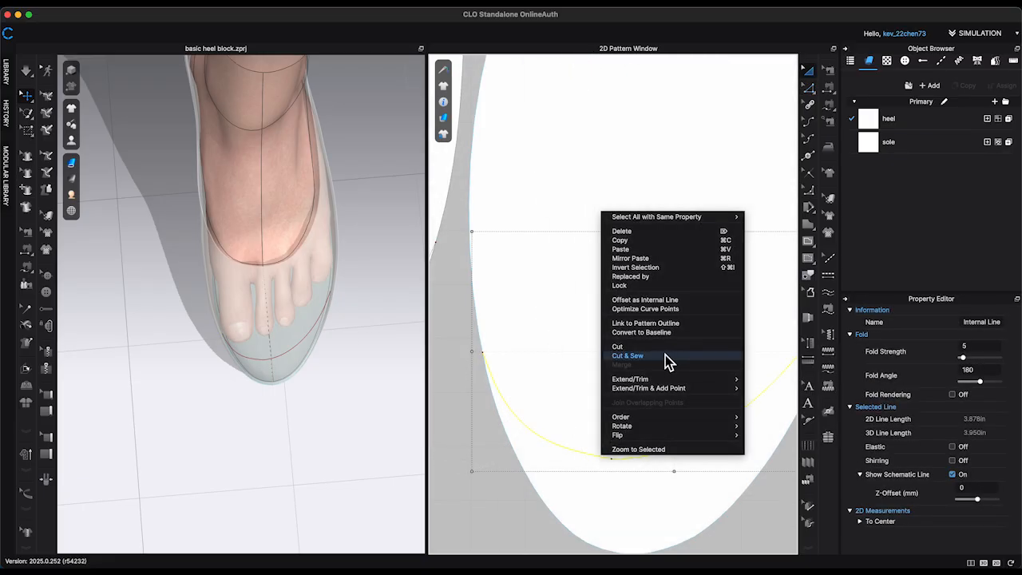
pyautogui.click(626, 356)
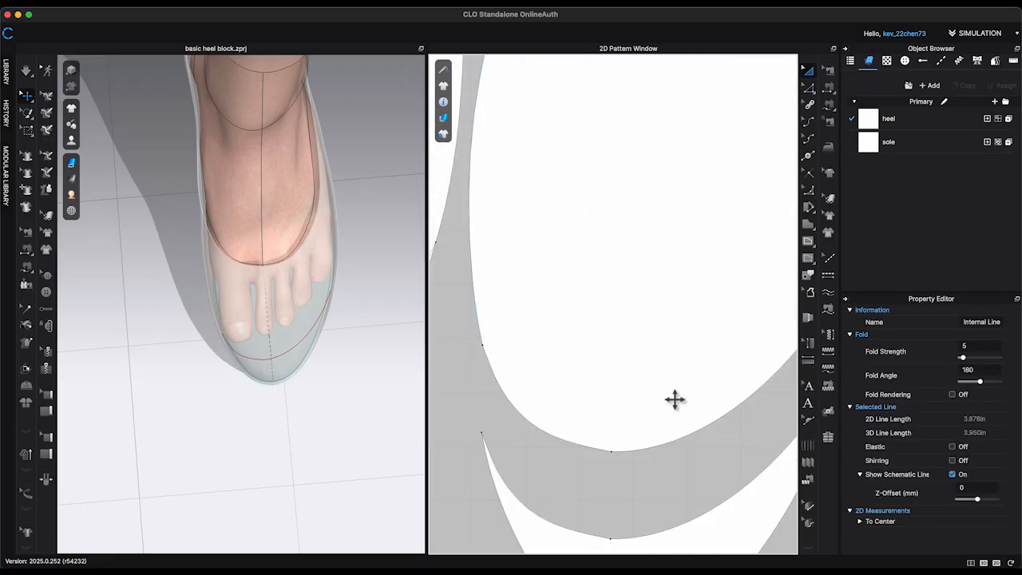
# Step: Cut and sew the first sole piece along its toe line
pyautogui.scroll(-5, 679, 410)
pyautogui.scroll(2, 629, 419)
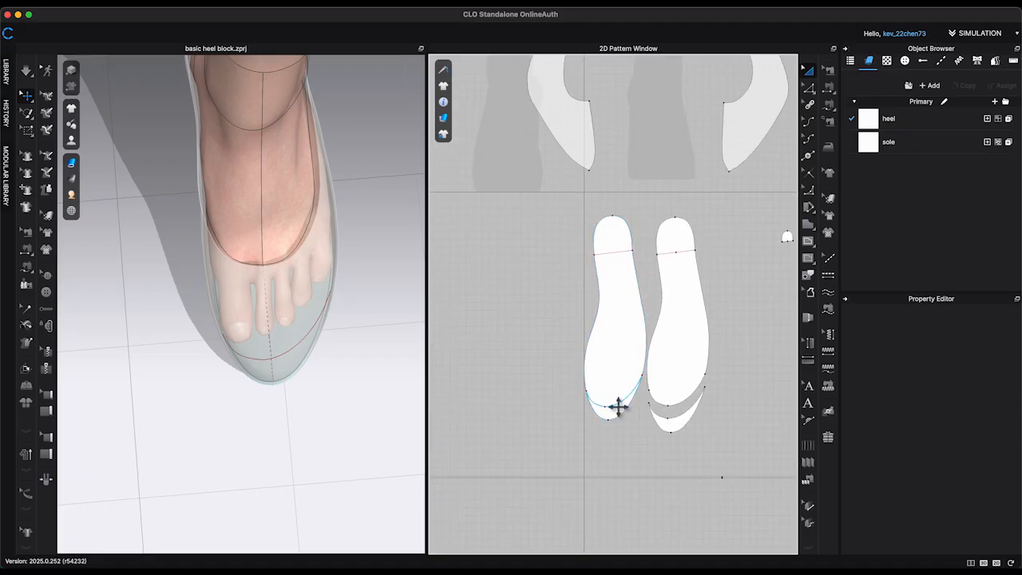
pyautogui.click(618, 408)
pyautogui.rightClick(617, 408)
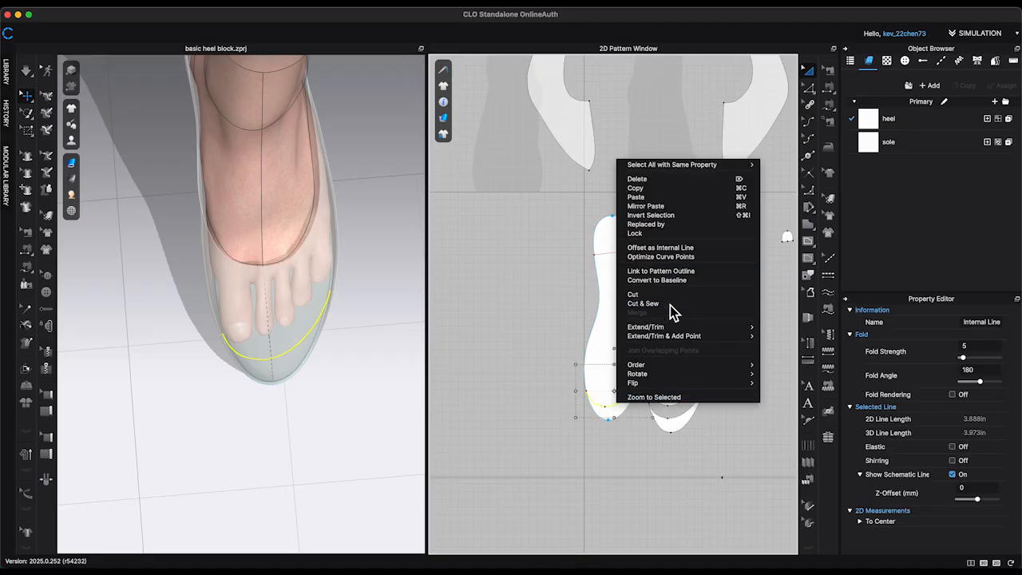
pyautogui.click(736, 435)
pyautogui.scroll(3, 733, 441)
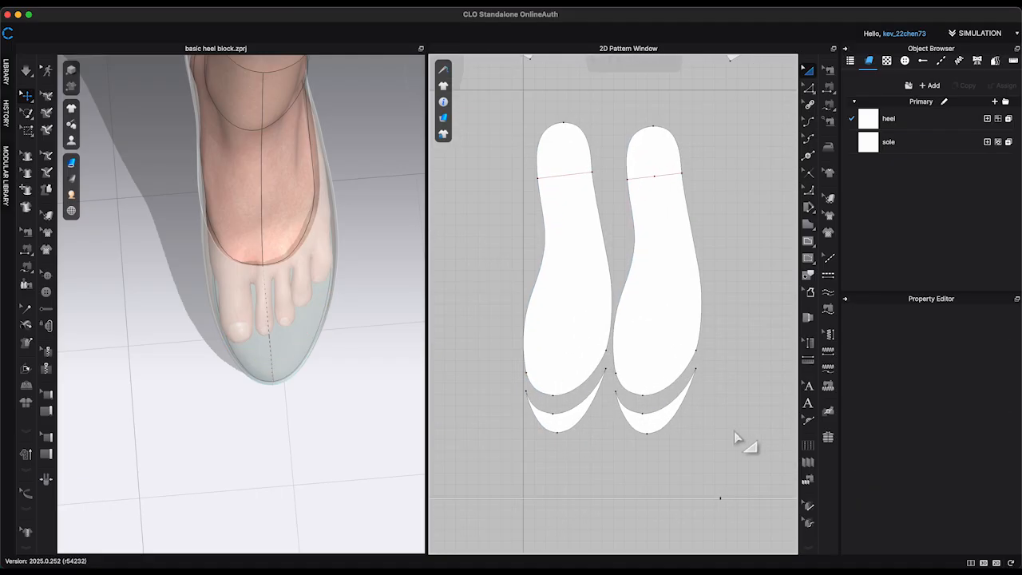
pyautogui.moveTo(741, 438); pyautogui.dragTo(703, 455, button='middle')
pyautogui.rightClick(709, 433)
pyautogui.click(744, 141)
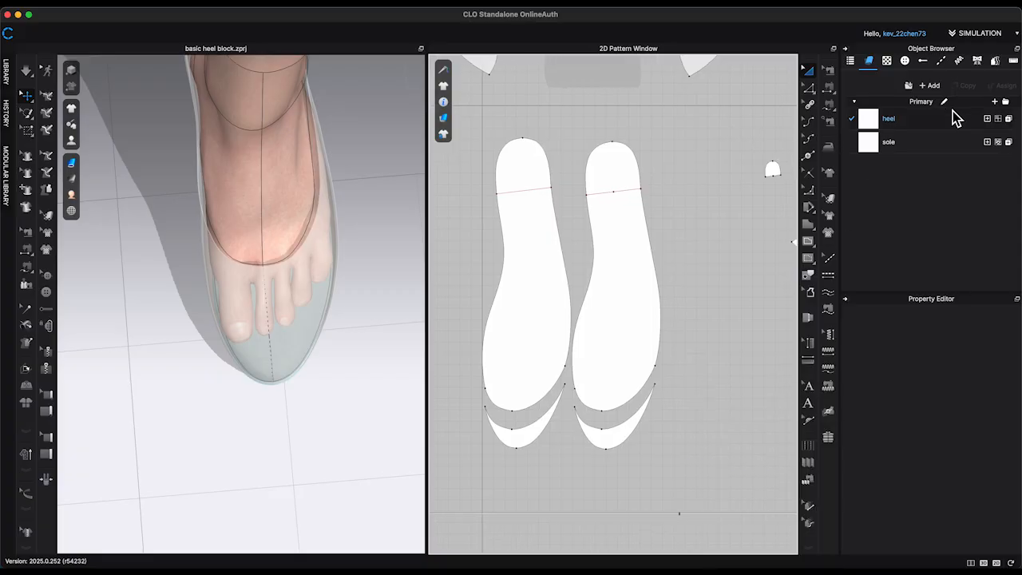
# Step: Add a new fabric named sheer and lower its opacity
pyautogui.click(937, 88)
pyautogui.doubleClick(928, 170)
pyautogui.write('sheer')
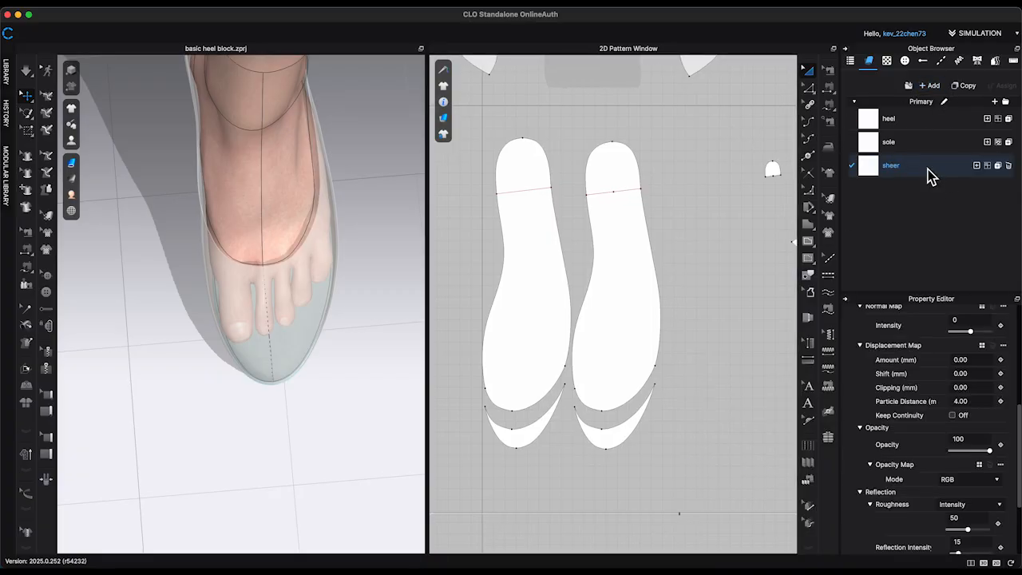
pyautogui.scroll(-3, 930, 474)
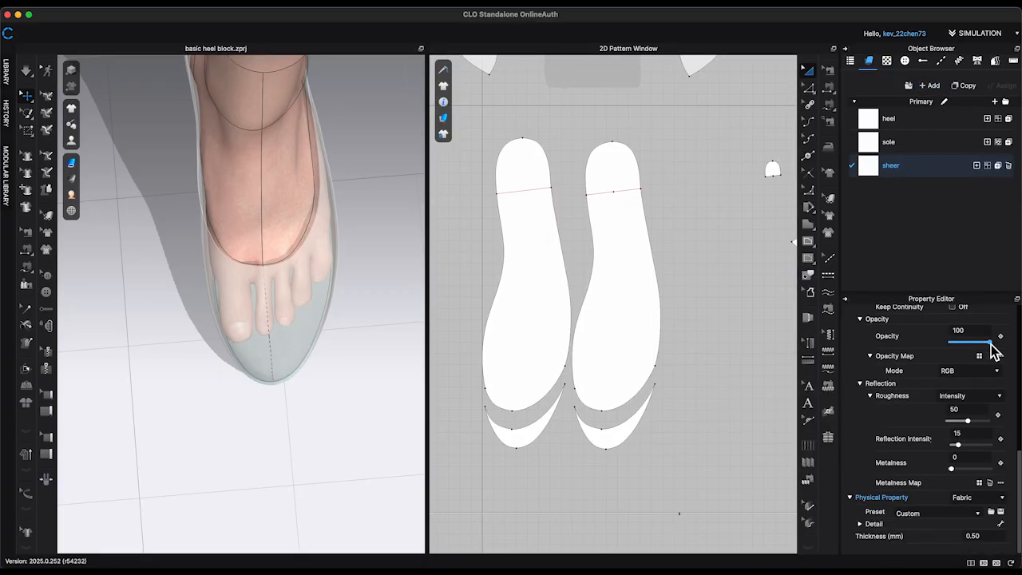
# Step: Assign the sheer fabric to the two crescent toe pieces cut from the soles
pyautogui.click(498, 427)
pyautogui.keyDown('shift'); pyautogui.click(593, 434); pyautogui.keyUp('shift')
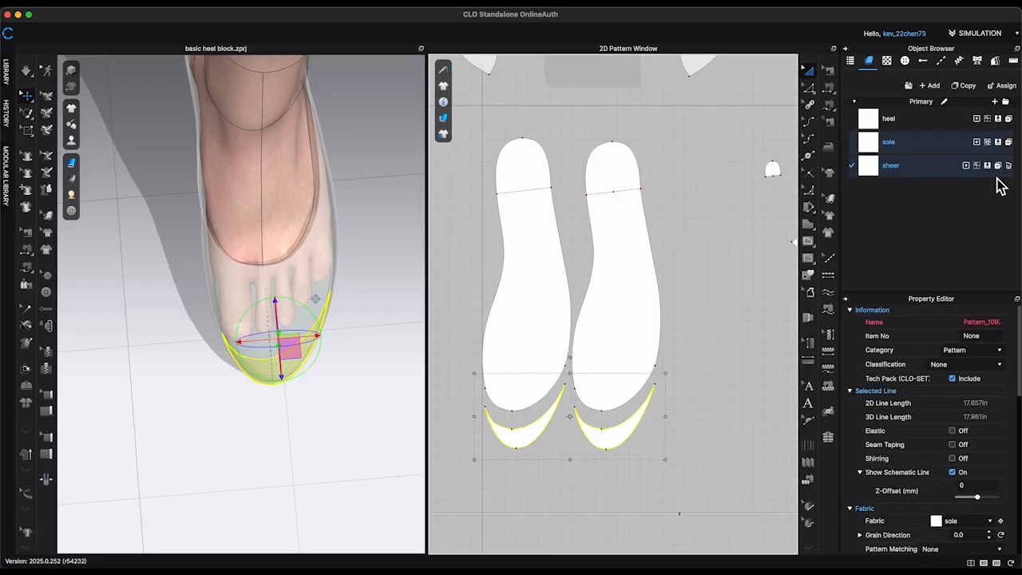
pyautogui.click(987, 166)
pyautogui.click(353, 452)
# Step: Freeze the two upper side patterns of the shoe
pyautogui.press('3')
pyautogui.moveTo(373, 494); pyautogui.dragTo(357, 225, button='middle')
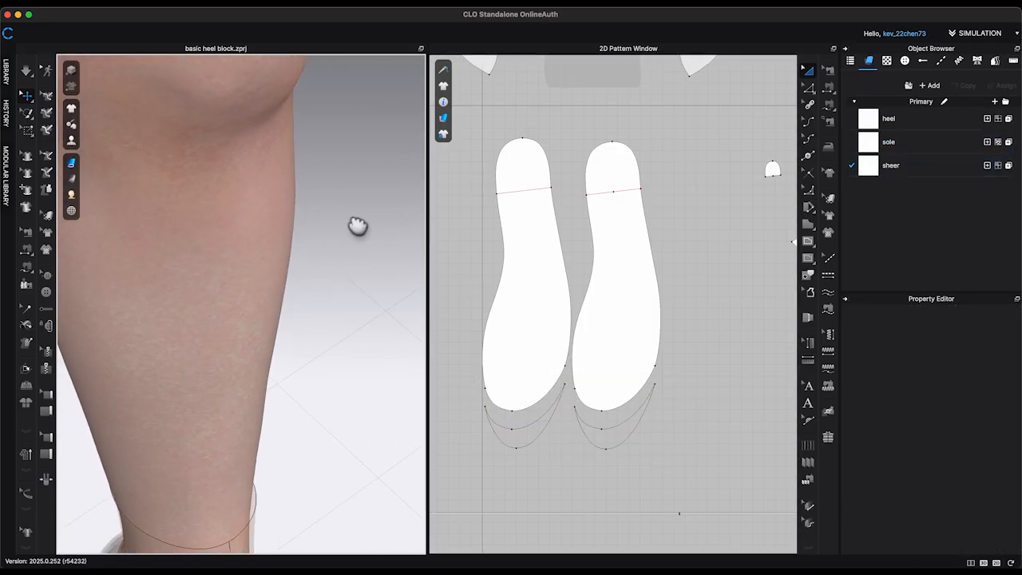
pyautogui.scroll(-5, 329, 237)
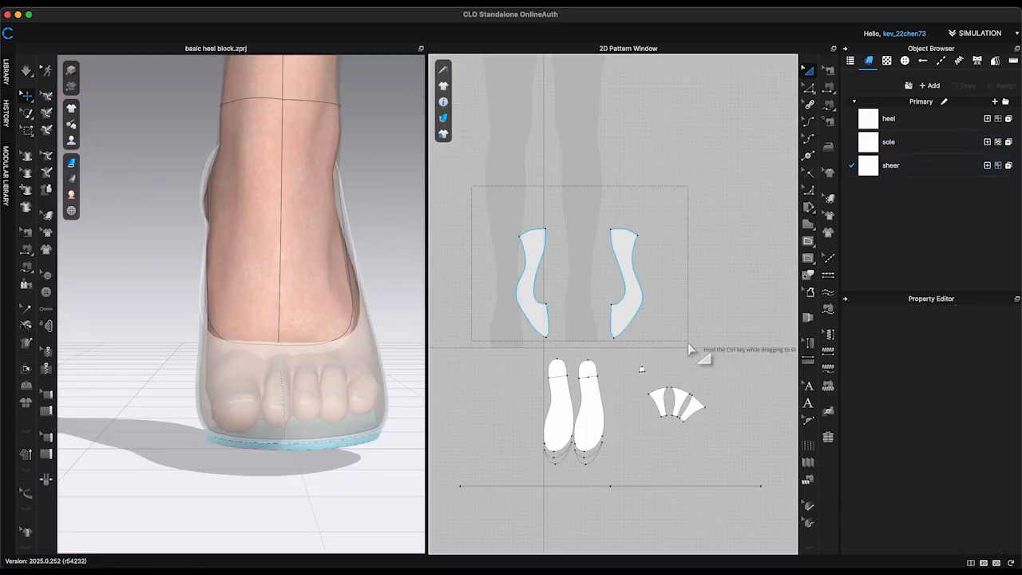
pyautogui.moveTo(687, 343); pyautogui.dragTo(687, 342)
pyautogui.scroll(1, 688, 343)
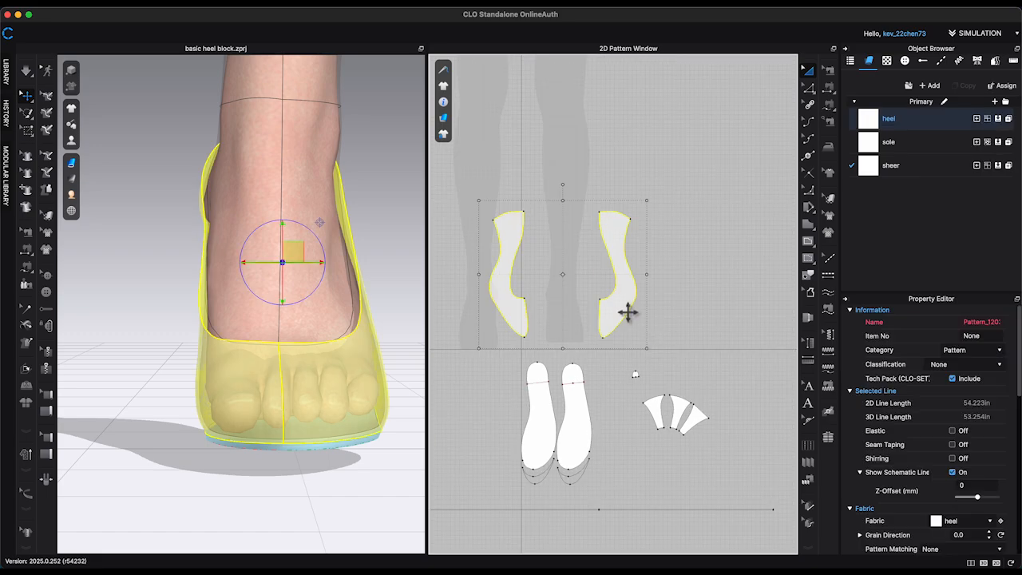
pyautogui.rightClick(627, 311)
pyautogui.click(662, 340)
# Step: Unfreeze the long insert strip below the sole patterns
pyautogui.moveTo(410, 319)
pyautogui.mouseDown(button='right')
pyautogui.moveTo(413, 340)
pyautogui.moveTo(413, 322)
pyautogui.mouseUp(button='right')
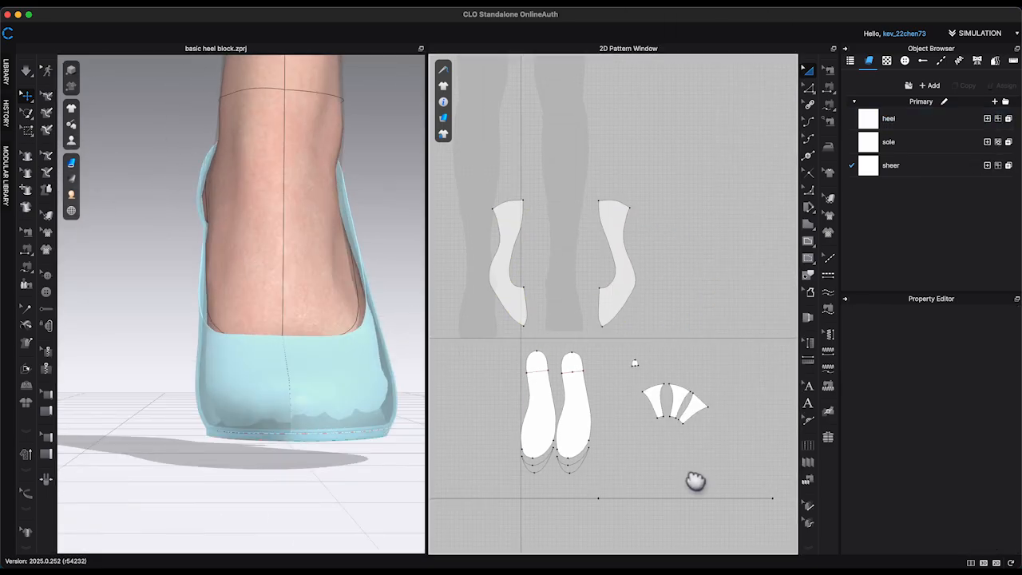
pyautogui.moveTo(630, 524); pyautogui.dragTo(637, 392, button='right')
pyautogui.rightClick(622, 380)
pyautogui.click(660, 294)
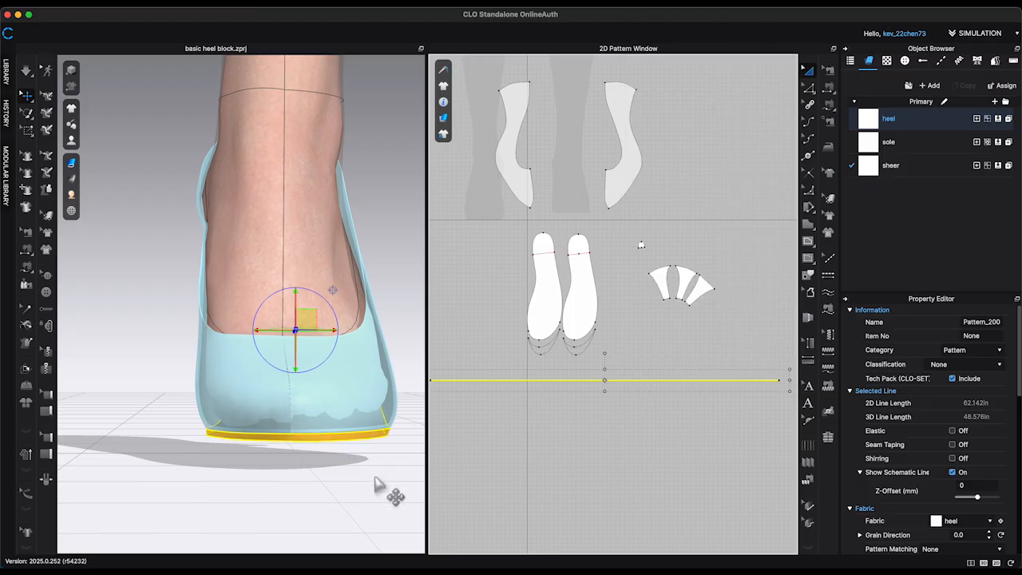
pyautogui.click(378, 480)
# Step: Remove the existing seams joining the long insert strip to the sole outlines
pyautogui.scroll(2, 680, 374)
pyautogui.click(828, 71)
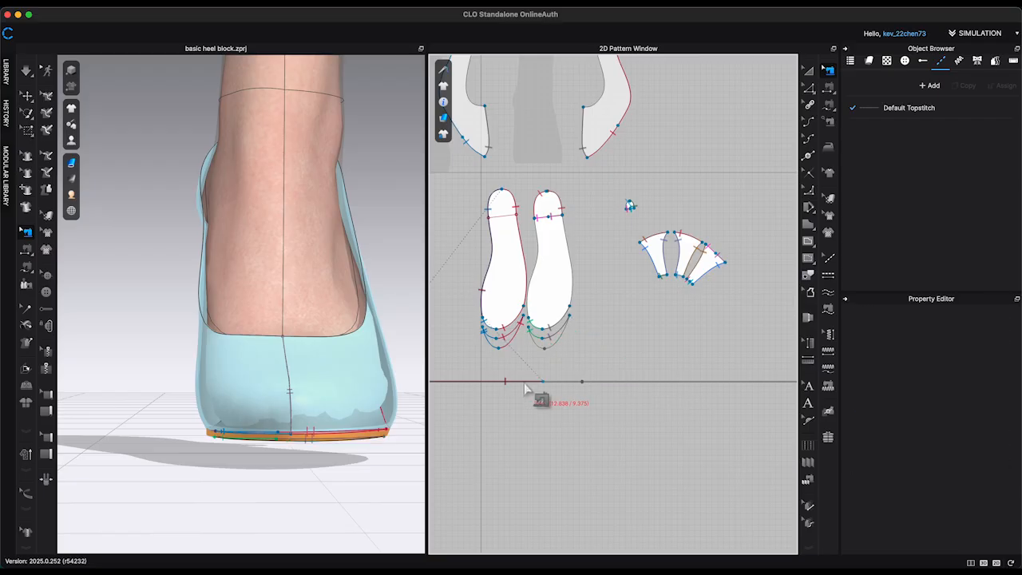
pyautogui.scroll(-3, 571, 396)
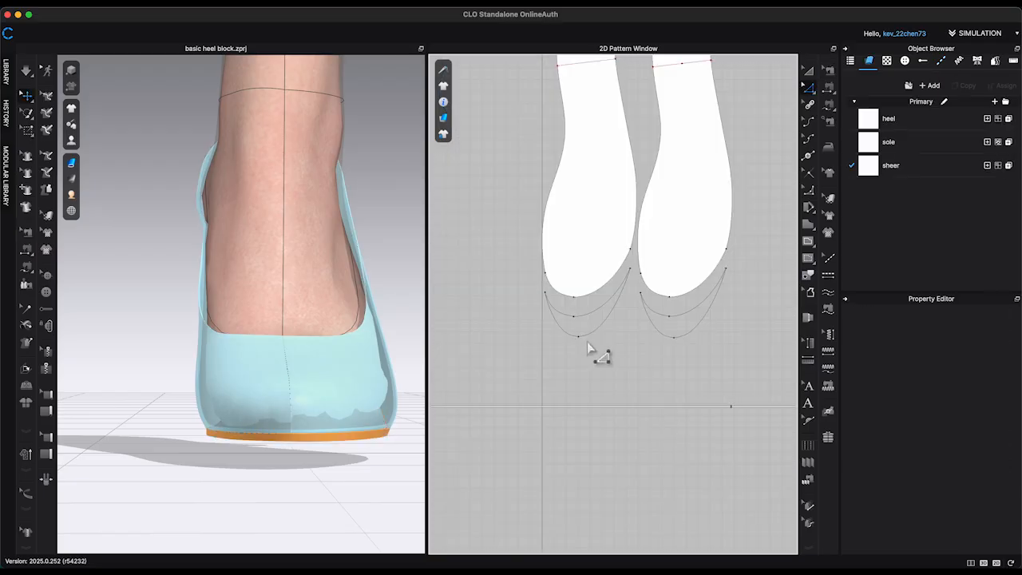
# Step: Move the two crescent toe pieces away from the soles, one to each side
pyautogui.moveTo(585, 335); pyautogui.dragTo(483, 275)
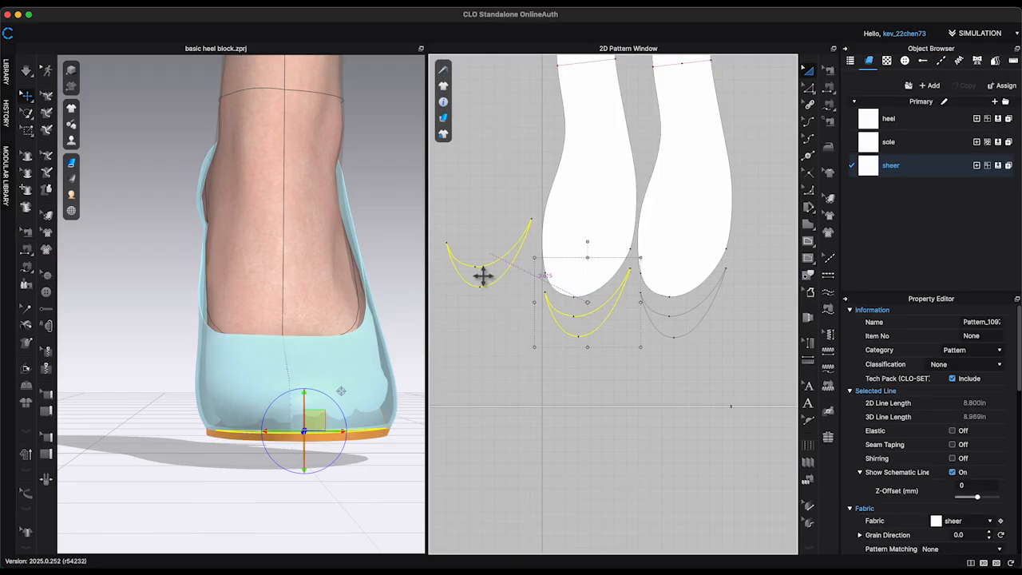
pyautogui.moveTo(680, 327); pyautogui.dragTo(788, 228)
pyautogui.click(613, 368)
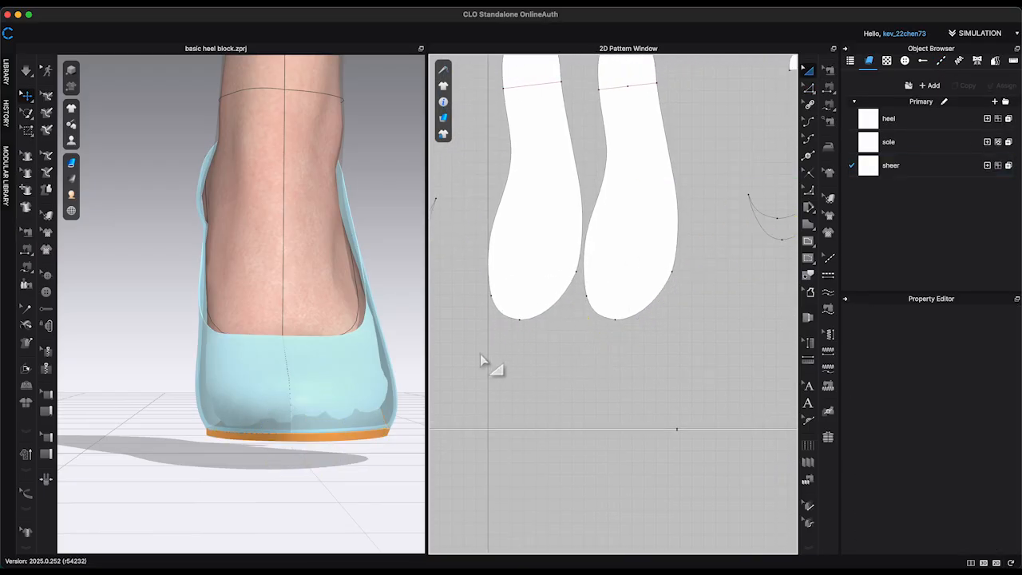
# Step: Convert the toe points of both sole patterns to curve points with Maintain Curve
pyautogui.press('z')
pyautogui.moveTo(479, 343); pyautogui.dragTo(736, 249)
pyautogui.rightClick(674, 275)
pyautogui.click(494, 373)
pyautogui.rightClick(673, 273)
pyautogui.moveTo(726, 339)
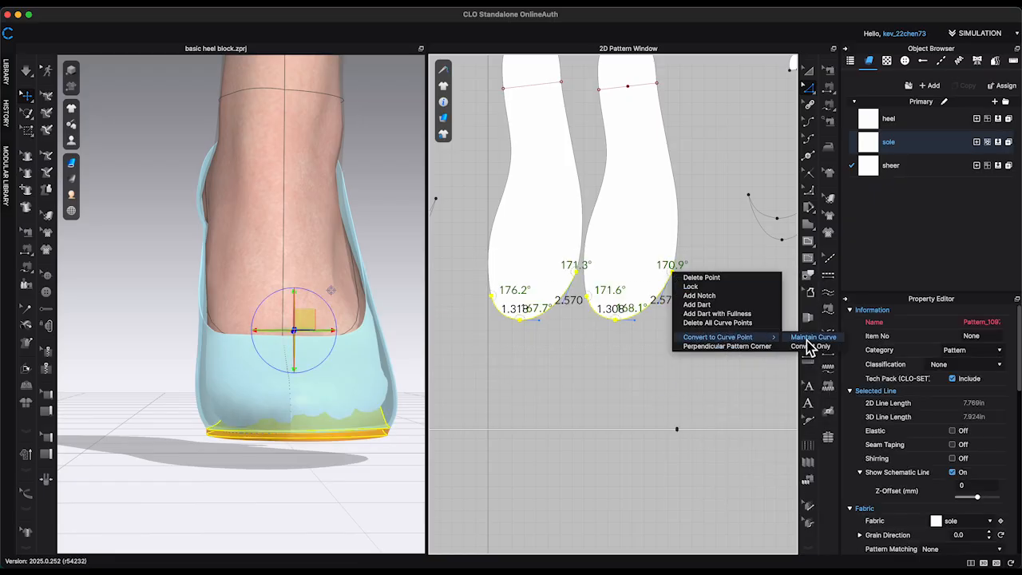
pyautogui.click(807, 339)
# Step: Check the first sole's outline length and shorten the insert strip to a long edge of about 28.2 in
pyautogui.click(566, 296)
pyautogui.scroll(-4, 561, 343)
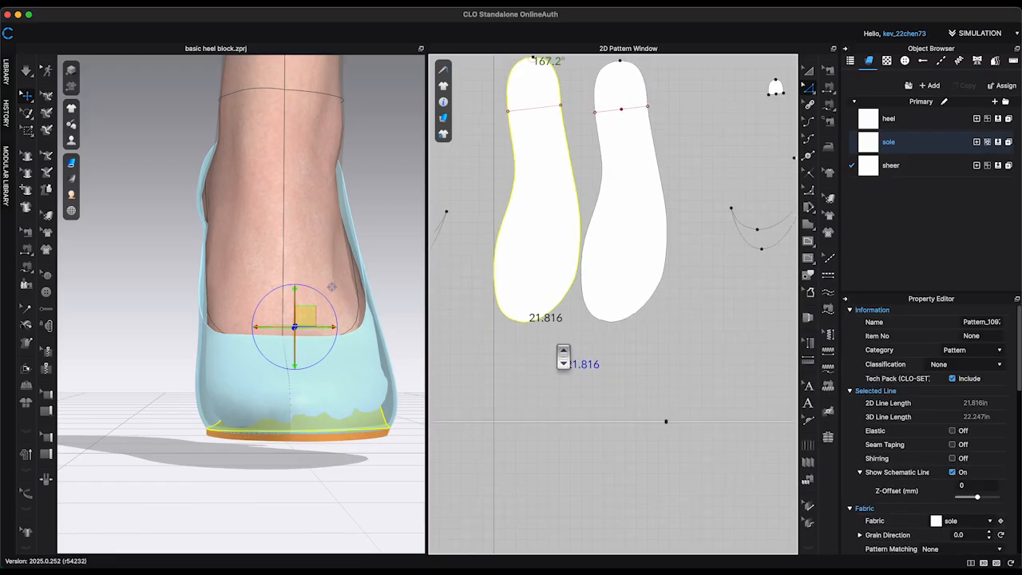
pyautogui.moveTo(723, 379); pyautogui.dragTo(731, 299, button='middle')
pyautogui.scroll(10, 648, 324)
pyautogui.click(646, 320)
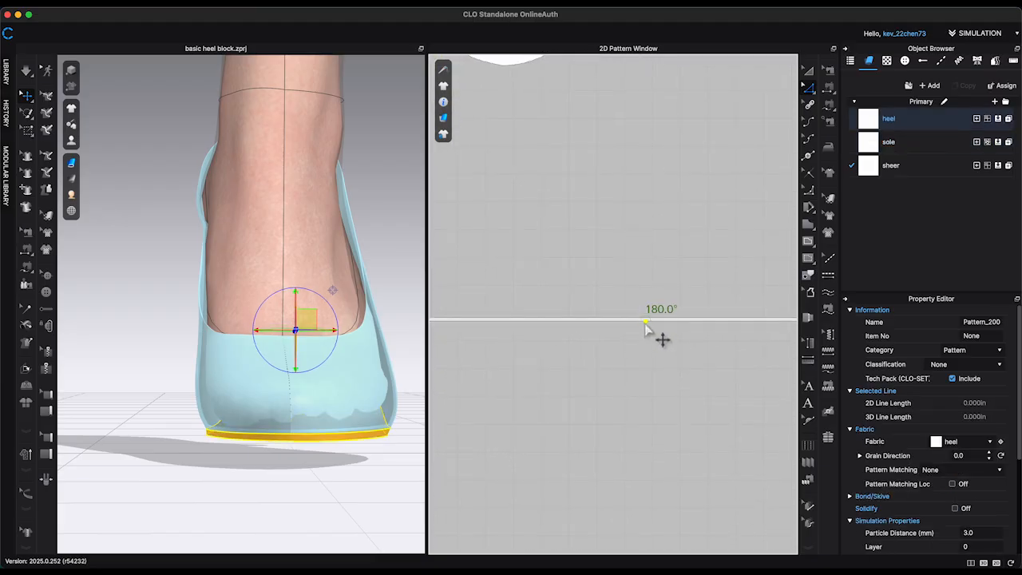
pyautogui.click(655, 323)
pyautogui.click(653, 324)
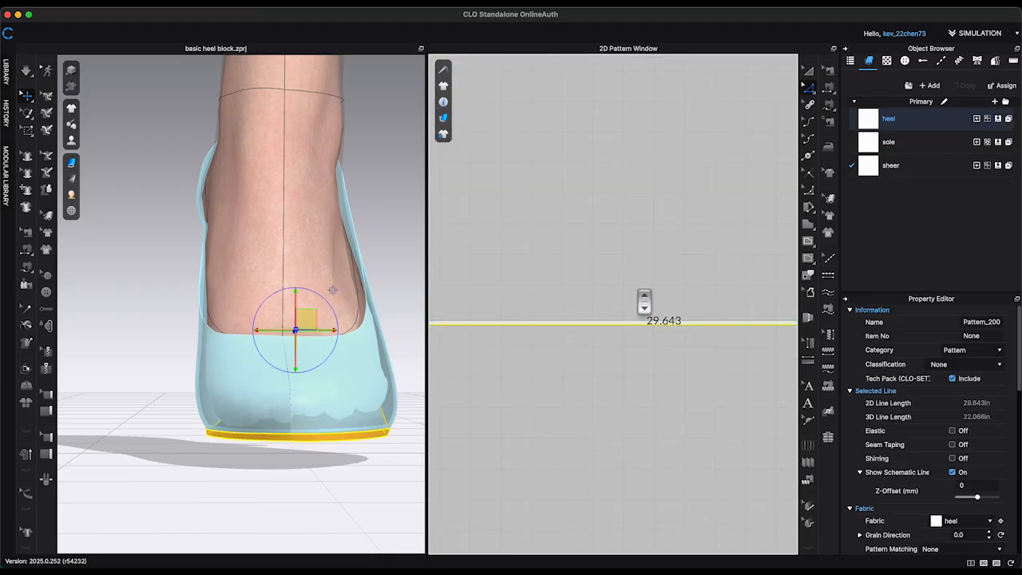
pyautogui.scroll(-8, 646, 298)
pyautogui.click(619, 381)
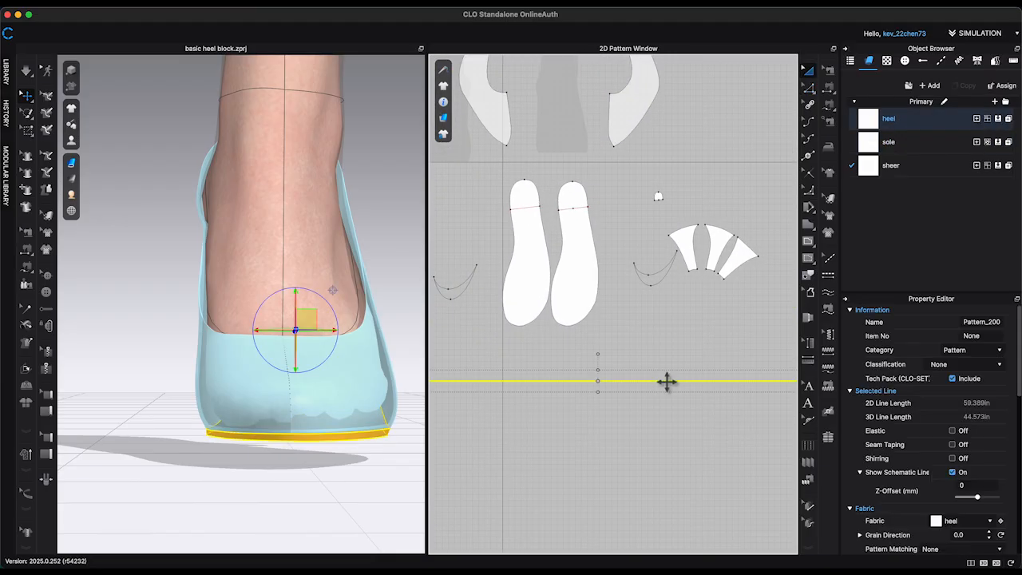
pyautogui.scroll(-3, 725, 410)
pyautogui.scroll(5, 605, 411)
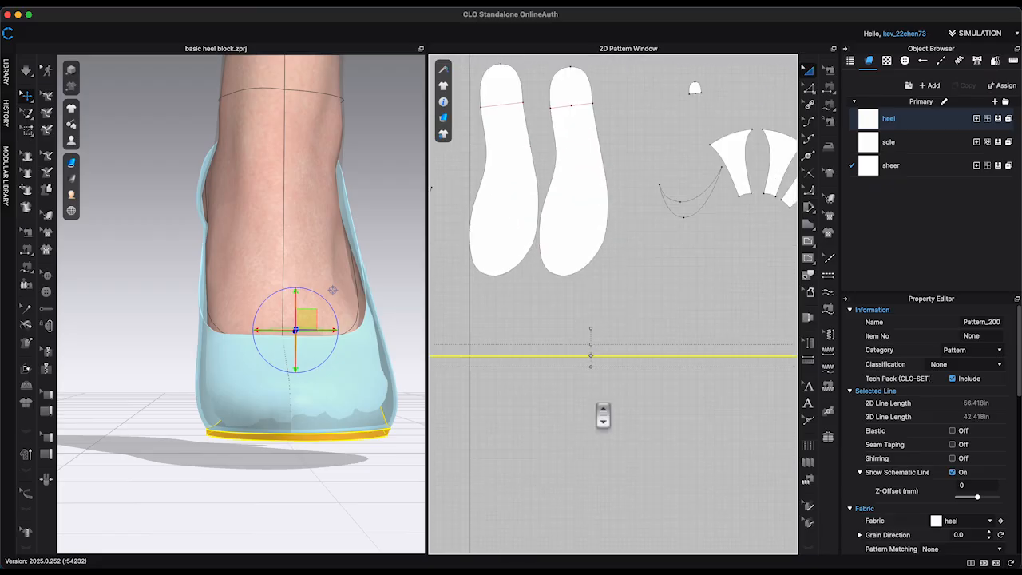
# Step: Shorten the insert strip further, to a long edge of about 23.5 in
pyautogui.click(487, 227)
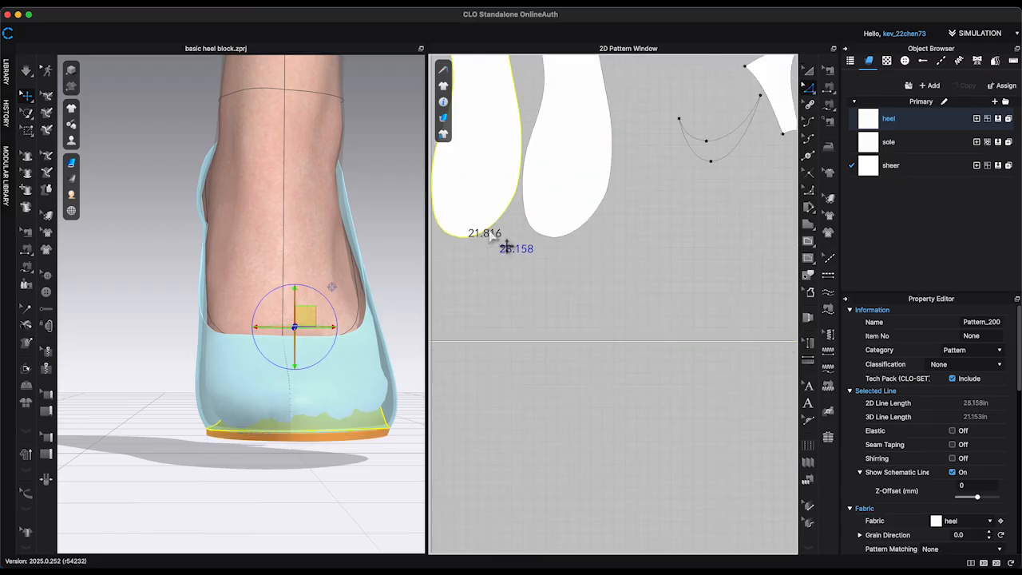
pyautogui.scroll(-6, 589, 294)
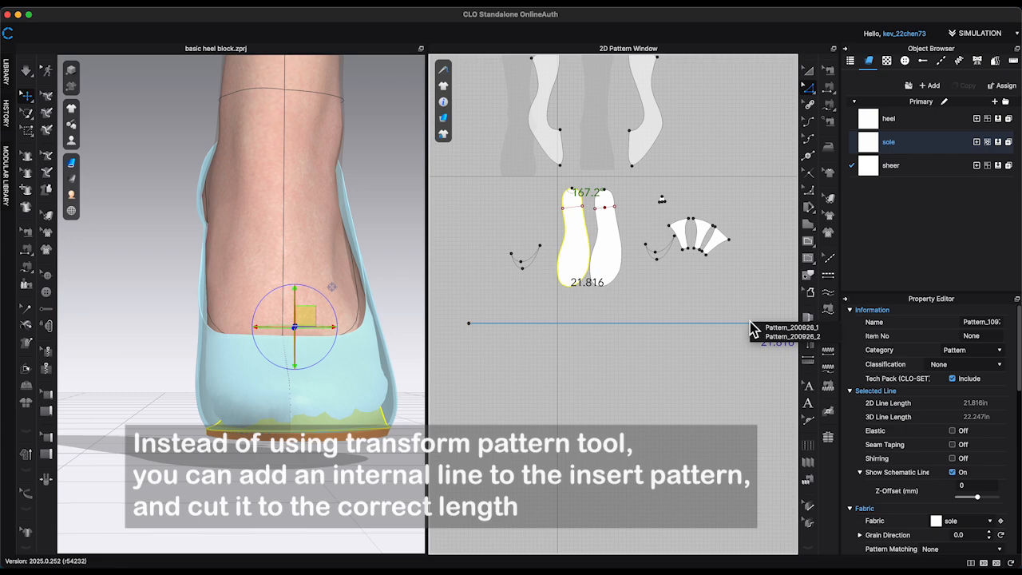
pyautogui.scroll(3, 742, 379)
pyautogui.click(743, 366)
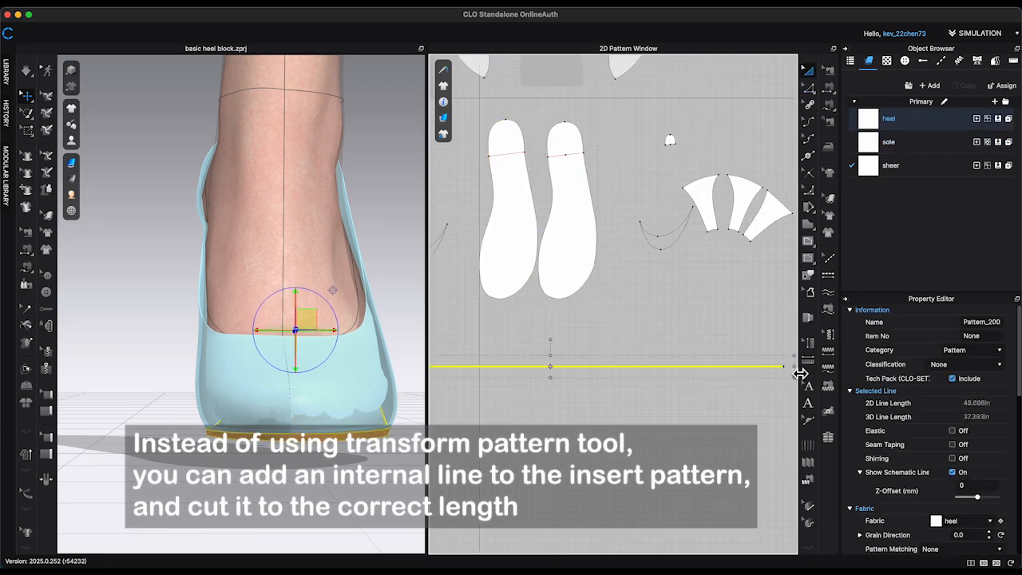
pyautogui.click(551, 367)
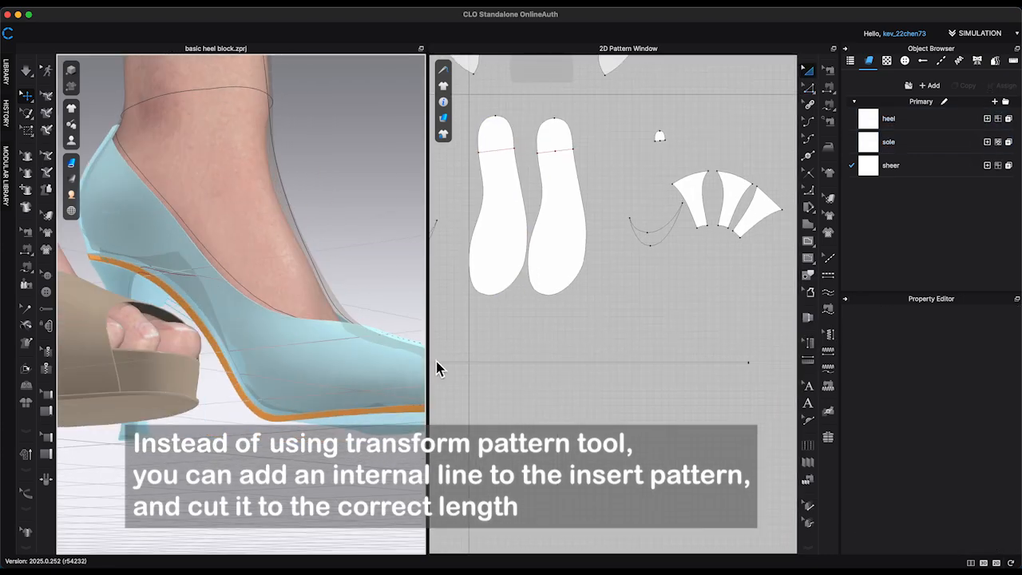
pyautogui.press('g')
pyautogui.scroll(4, 622, 371)
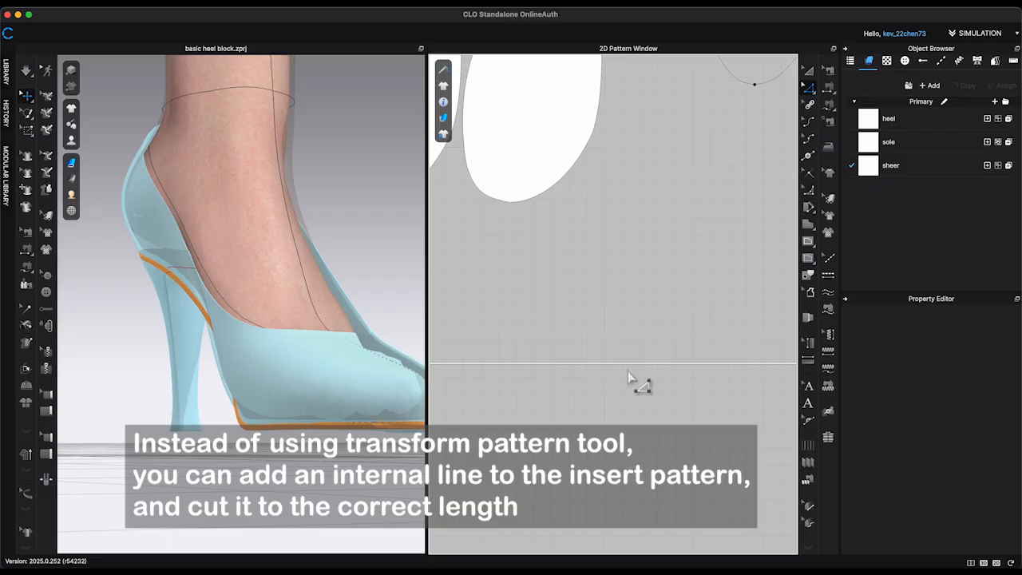
pyautogui.click(694, 366)
pyautogui.scroll(-3, 687, 365)
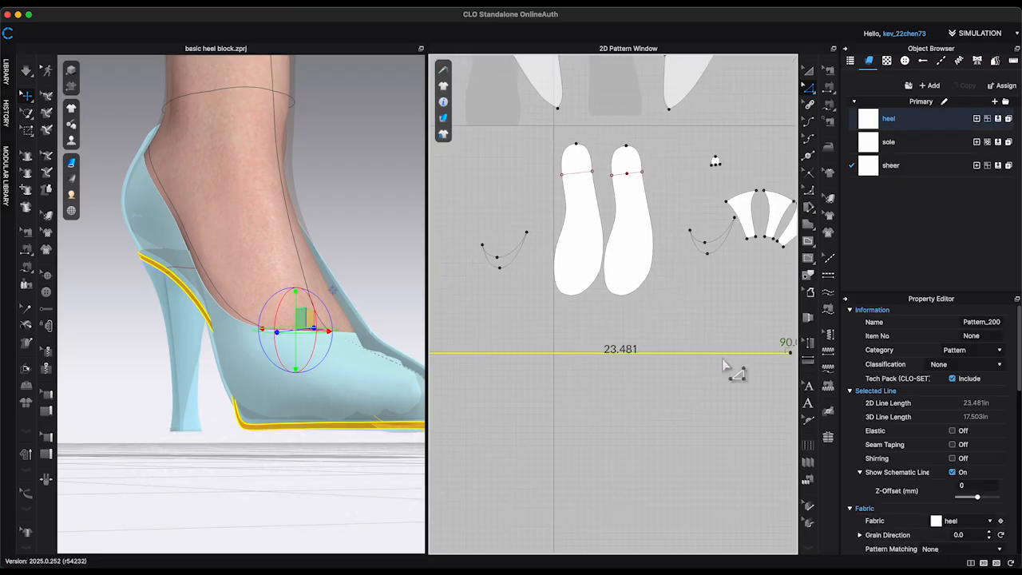
# Step: Reduce the insert strip's long edge to about 21.9 in to match the sole outline
pyautogui.scroll(-2, 722, 370)
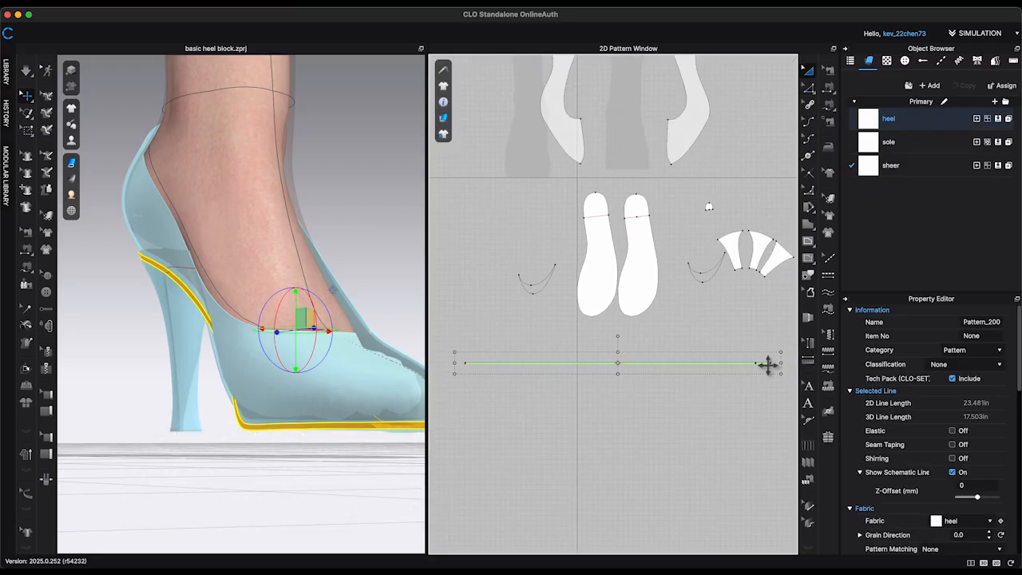
pyautogui.scroll(2, 592, 385)
pyautogui.click(602, 389)
pyautogui.press('z')
pyautogui.scroll(5, 646, 358)
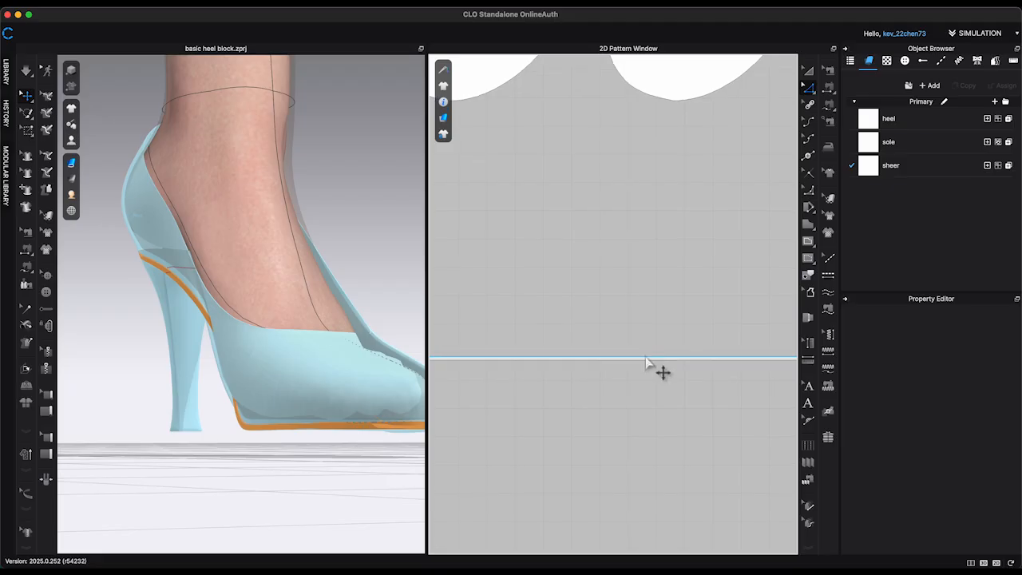
pyautogui.click(647, 359)
pyautogui.scroll(-5, 662, 372)
# Step: Free-sew one long edge of the insert strip around the second sole's full outline
pyautogui.click(828, 104)
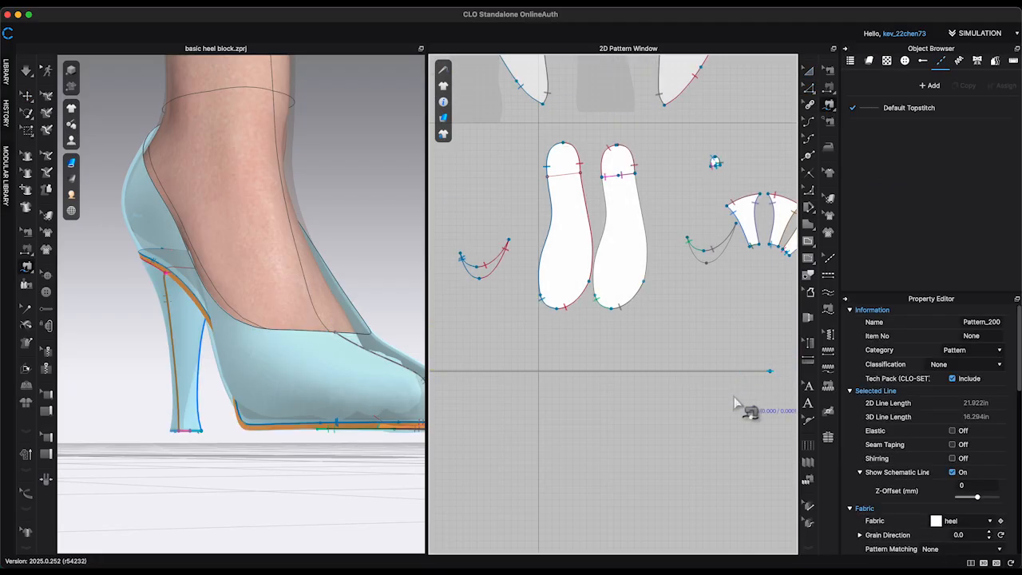
pyautogui.scroll(5, 776, 388)
pyautogui.click(769, 328)
pyautogui.scroll(-5, 773, 335)
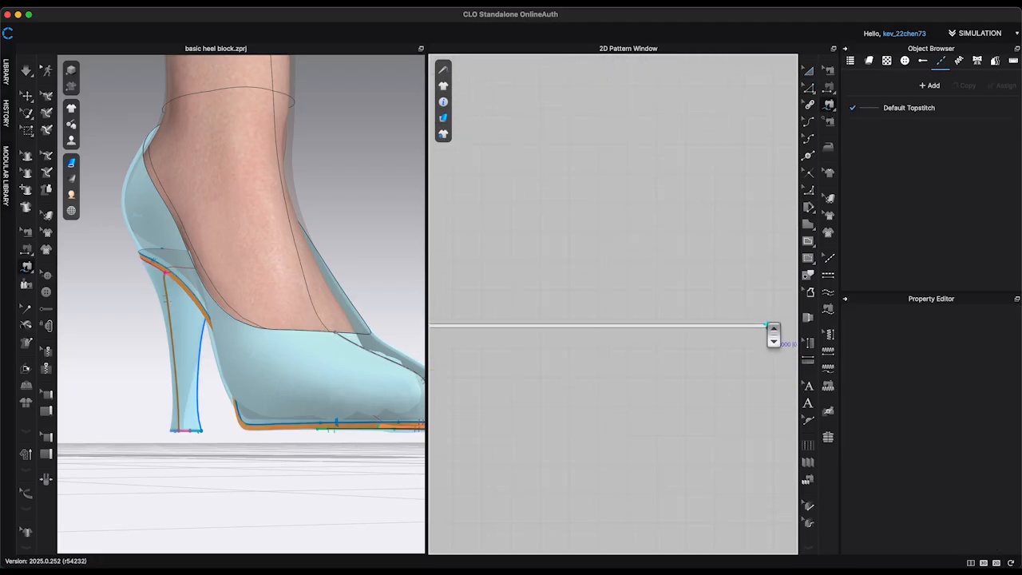
pyautogui.moveTo(648, 357); pyautogui.dragTo(764, 392, button='middle')
pyautogui.scroll(-3, 625, 366)
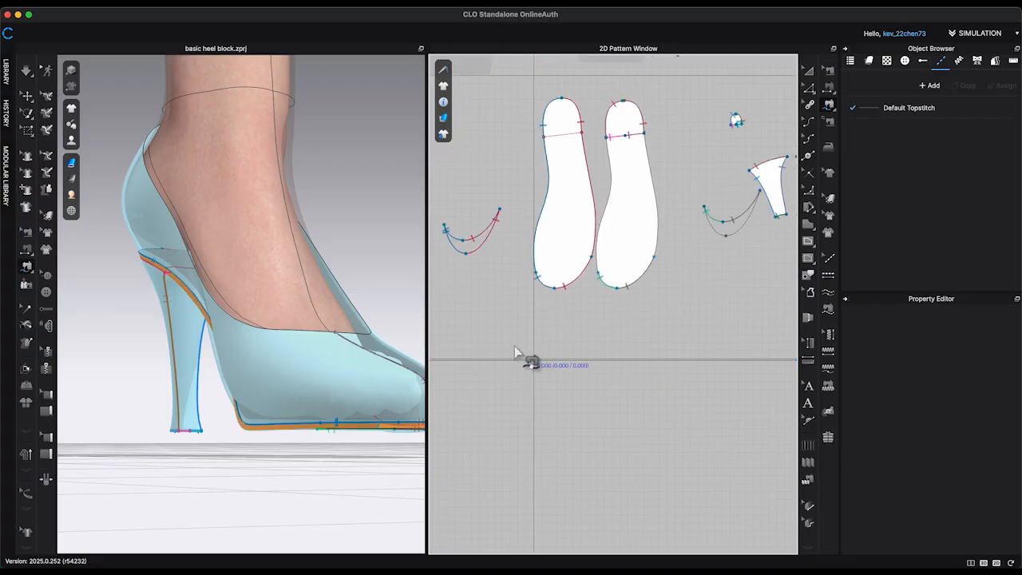
pyautogui.scroll(-2, 501, 365)
pyautogui.moveTo(451, 361); pyautogui.dragTo(505, 375, button='middle')
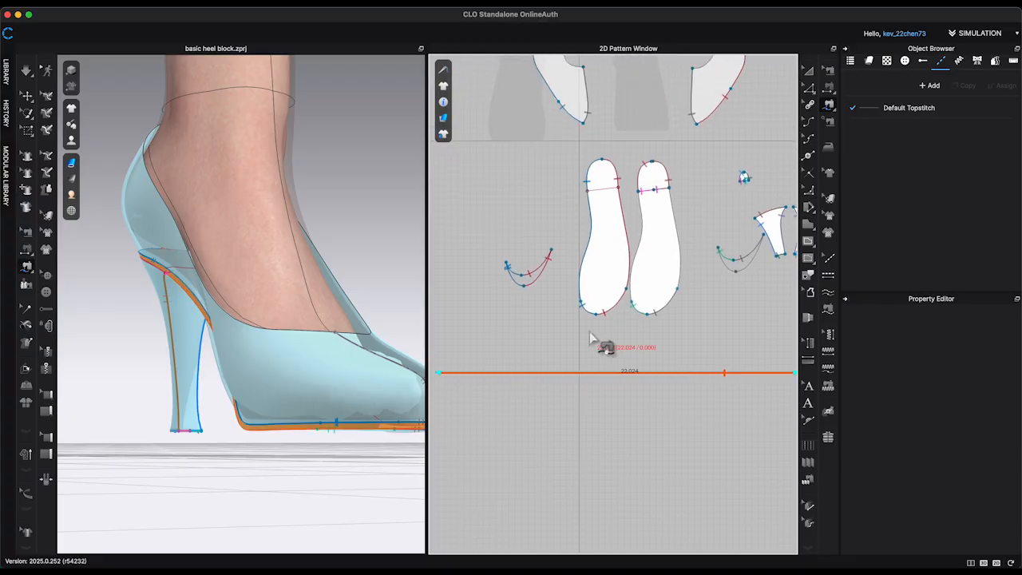
pyautogui.scroll(5, 591, 338)
pyautogui.scroll(-6, 593, 342)
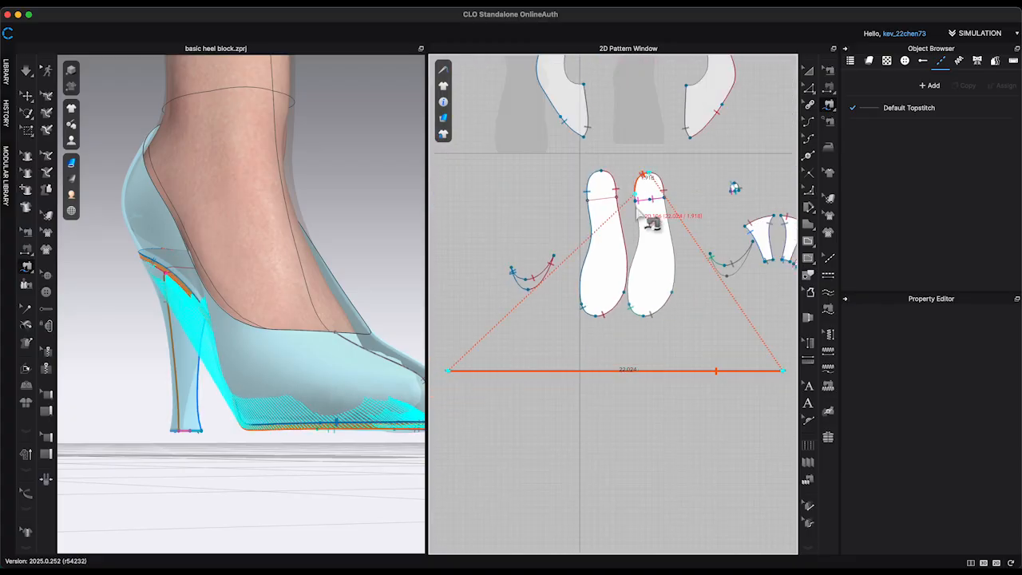
pyautogui.click(655, 183)
# Step: Free-sew the insert strip's other long edge around the first sole's full outline
pyautogui.scroll(5, 771, 399)
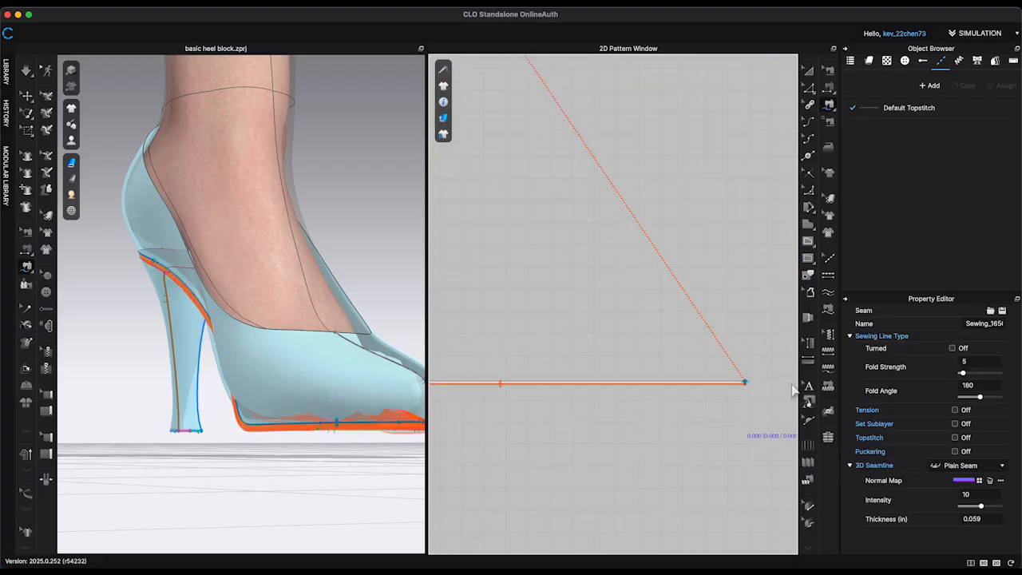
pyautogui.scroll(-6, 745, 386)
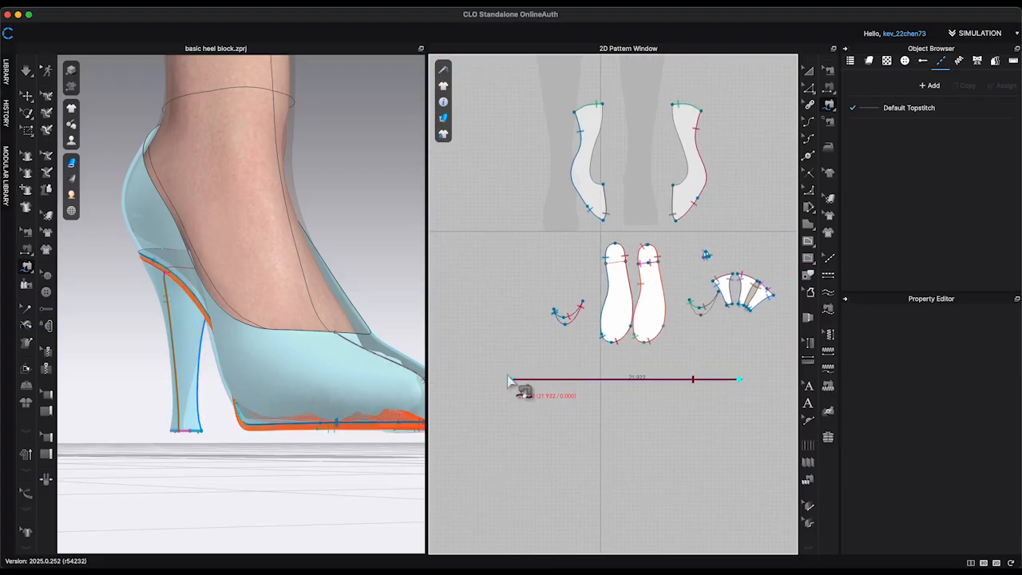
pyautogui.click(626, 254)
pyautogui.click(615, 246)
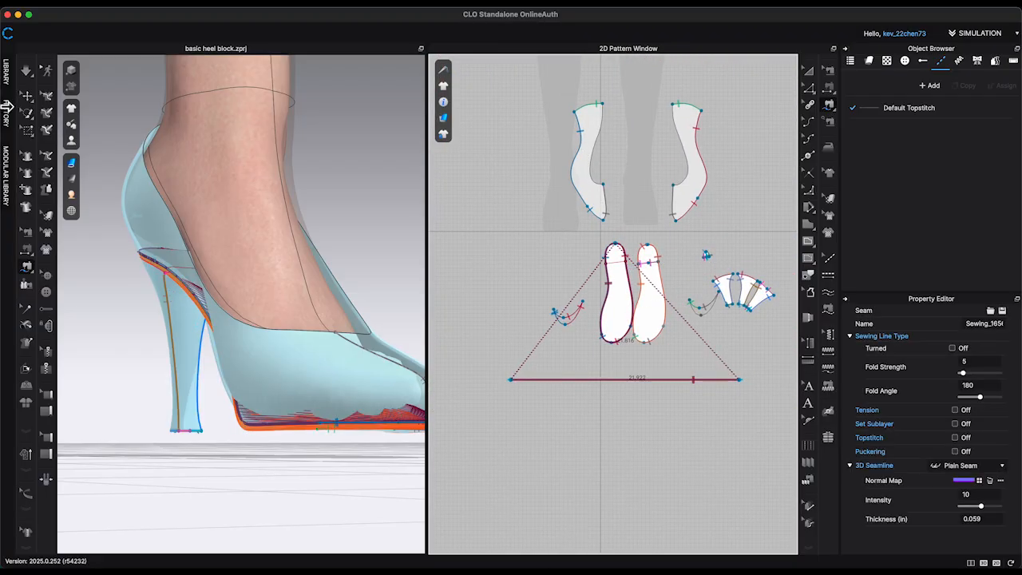
# Step: Simulate the shoe to pull the resewn insert strip onto the shortened soles
pyautogui.click(27, 97)
pyautogui.moveTo(349, 209); pyautogui.dragTo(313, 204, button='right')
pyautogui.press('space')
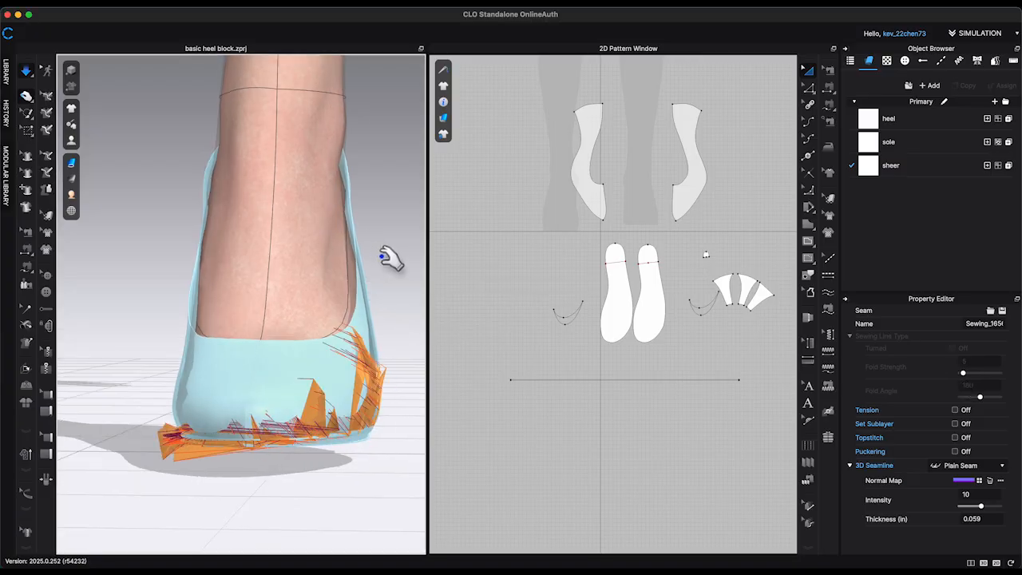
# Step: Stop the simulation once the insert strip has settled around the soles and freeze the strip in place
pyautogui.moveTo(392, 258)
pyautogui.mouseDown(button='right')
pyautogui.moveTo(450, 262)
pyautogui.moveTo(401, 260)
pyautogui.mouseUp(button='right')
pyautogui.press('space')
pyautogui.scroll(5, 402, 259)
pyautogui.moveTo(388, 323); pyautogui.dragTo(375, 151, button='right')
pyautogui.scroll(-3, 358, 328)
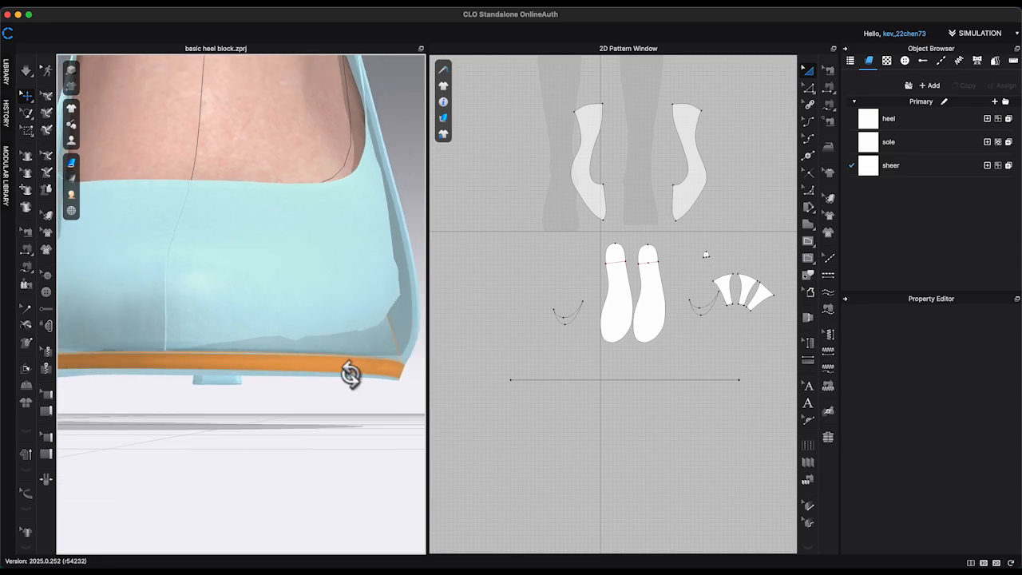
pyautogui.rightClick(350, 372)
pyautogui.click(385, 114)
pyautogui.click(320, 419)
# Step: Raise the centre-front throat point of each of the two upper patterns slightly
pyautogui.moveTo(321, 432); pyautogui.dragTo(321, 507, button='right')
pyautogui.scroll(-3, 314, 448)
pyautogui.moveTo(375, 471); pyautogui.dragTo(353, 483, button='right')
pyautogui.scroll(5, 338, 484)
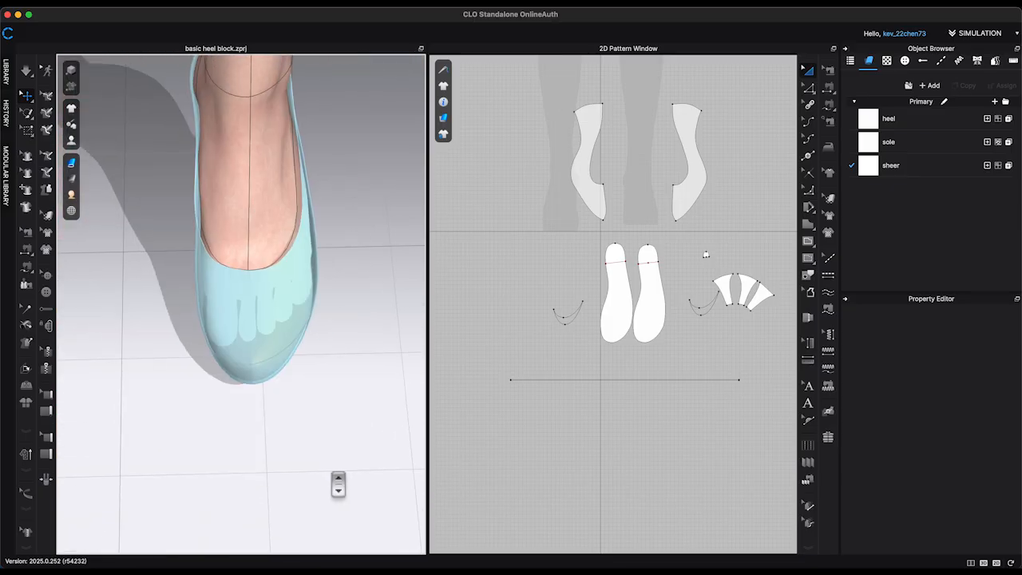
pyautogui.scroll(-2, 338, 485)
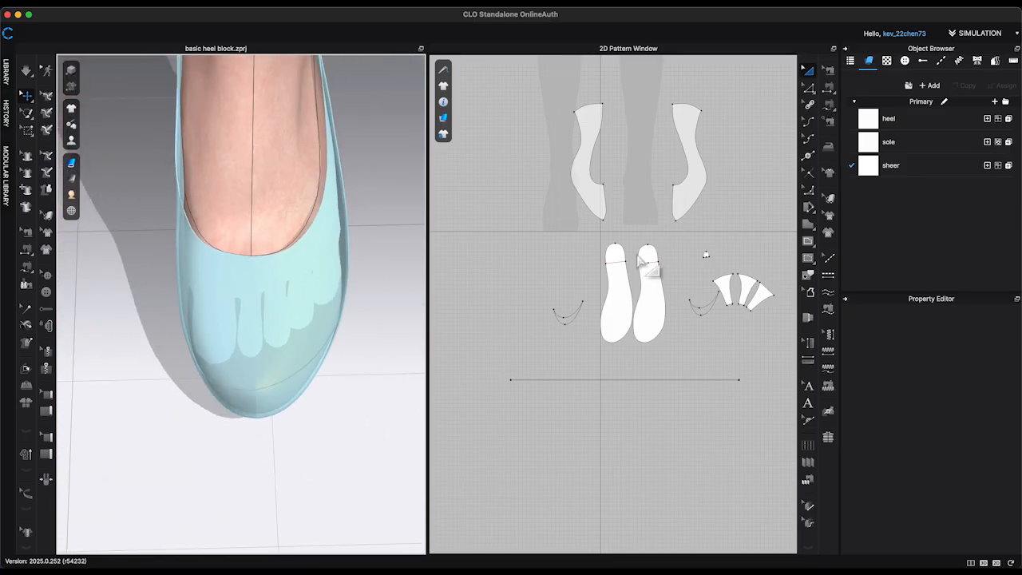
pyautogui.click(598, 194)
pyautogui.keyDown('shift'); pyautogui.click(676, 196); pyautogui.keyUp('shift')
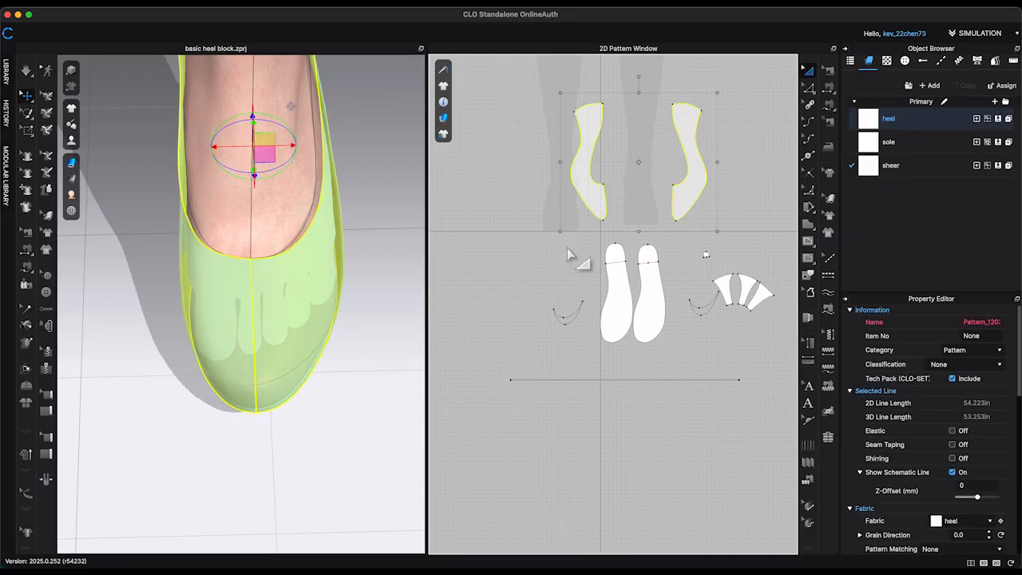
pyautogui.moveTo(393, 297); pyautogui.dragTo(389, 393, button='middle')
pyautogui.scroll(5, 647, 153)
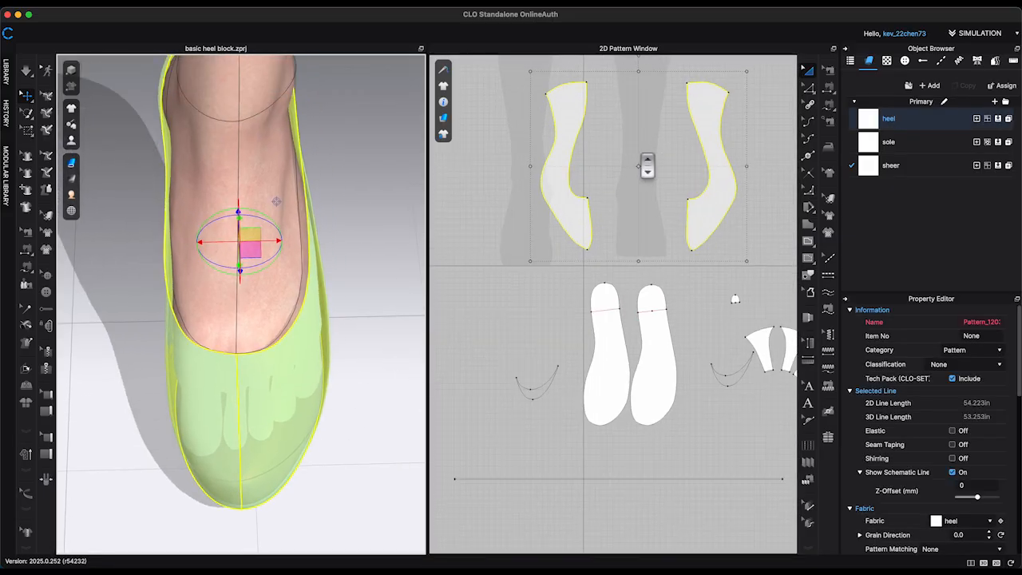
pyautogui.click(808, 87)
pyautogui.click(651, 211)
pyautogui.moveTo(568, 212); pyautogui.dragTo(569, 201)
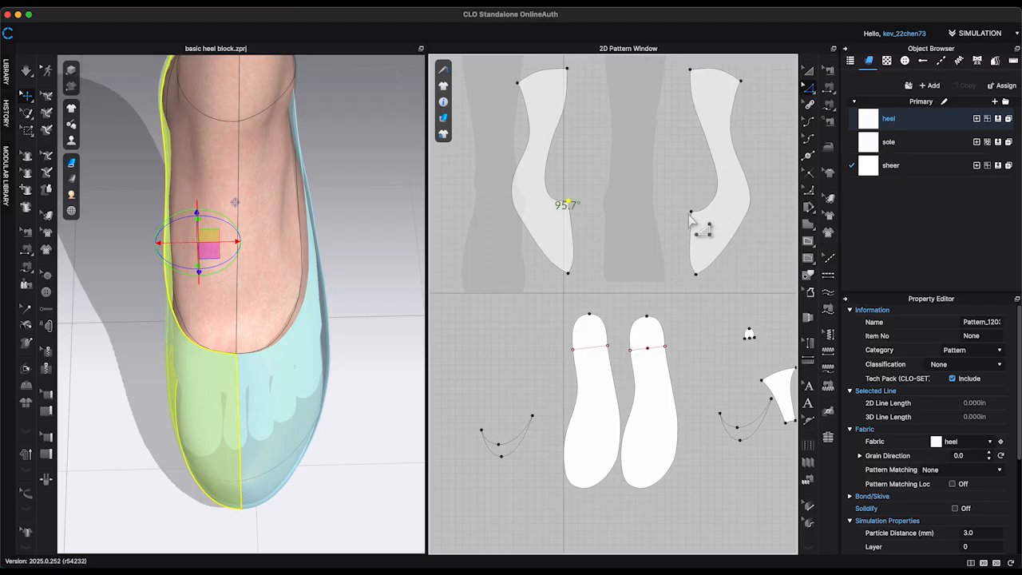
pyautogui.moveTo(691, 212); pyautogui.dragTo(691, 202)
pyautogui.click(379, 304)
pyautogui.moveTo(383, 311); pyautogui.dragTo(378, 463, button='right')
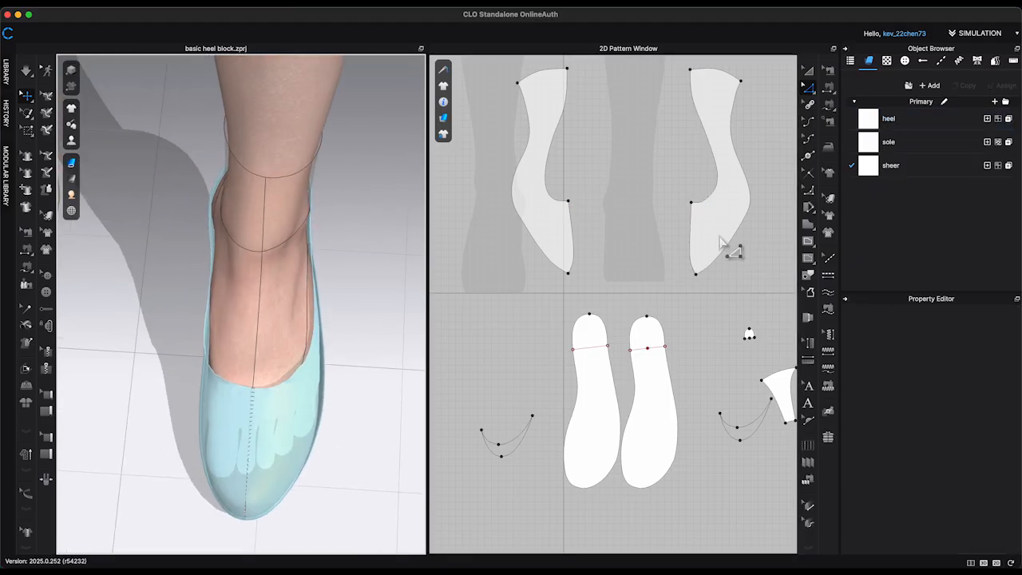
# Step: Bring the second upper half closer to the first and draw a curved internal line, about 3.55 in, from its centre-front edge to its outer edge
pyautogui.press('a')
pyautogui.moveTo(711, 232); pyautogui.dragTo(634, 237)
pyautogui.scroll(4, 633, 237)
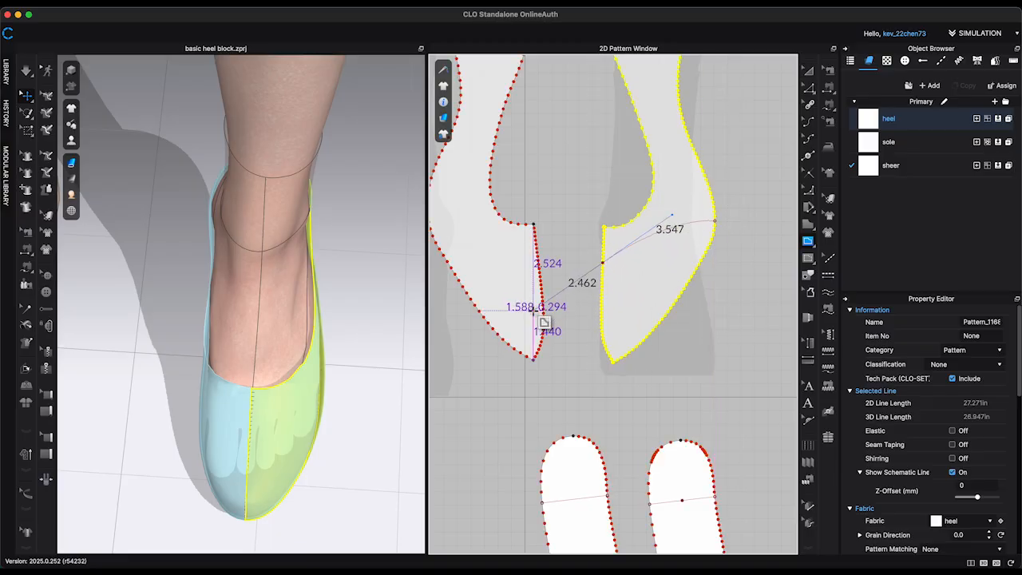
pyautogui.scroll(1, 533, 310)
pyautogui.press('Return')
# Step: Examine where the curved internal line sits on the shoe from the front and both sides, comparing with the reference shoe
pyautogui.moveTo(345, 344); pyautogui.dragTo(353, 407, button='right')
pyautogui.moveTo(352, 407); pyautogui.dragTo(360, 332, button='middle')
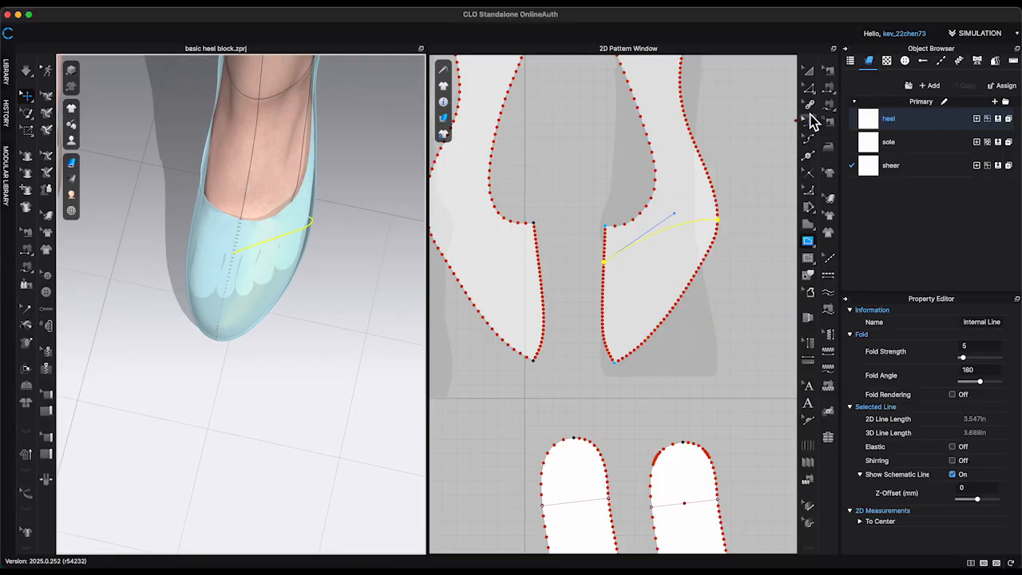
pyautogui.click(809, 89)
pyautogui.moveTo(250, 274); pyautogui.dragTo(221, 260, button='right')
pyautogui.moveTo(221, 260); pyautogui.dragTo(391, 63, button='middle')
pyautogui.moveTo(268, 549); pyautogui.dragTo(278, 483, button='middle')
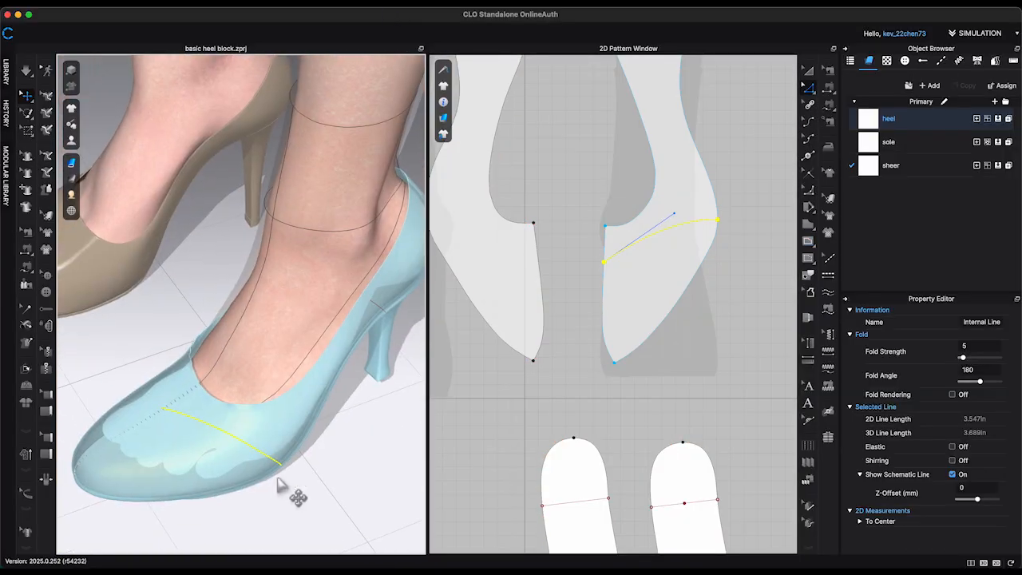
pyautogui.moveTo(277, 483); pyautogui.dragTo(288, 378, button='right')
pyautogui.moveTo(314, 533); pyautogui.dragTo(323, 351, button='middle')
pyautogui.moveTo(336, 359); pyautogui.dragTo(381, 368, button='right')
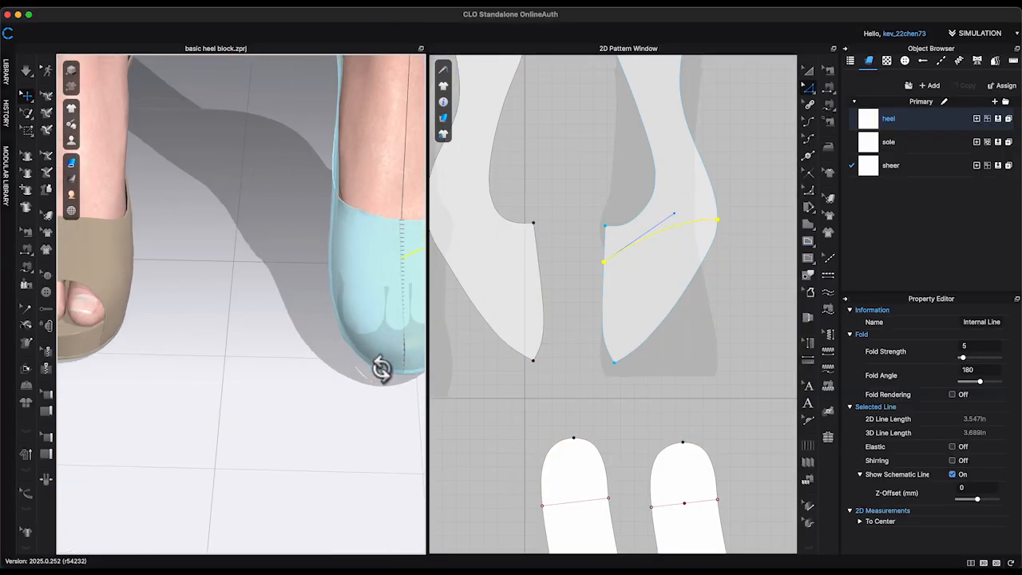
pyautogui.moveTo(380, 368); pyautogui.dragTo(316, 484, button='middle')
pyautogui.moveTo(316, 484); pyautogui.dragTo(308, 310, button='right')
pyautogui.moveTo(308, 311); pyautogui.dragTo(238, 547, button='middle')
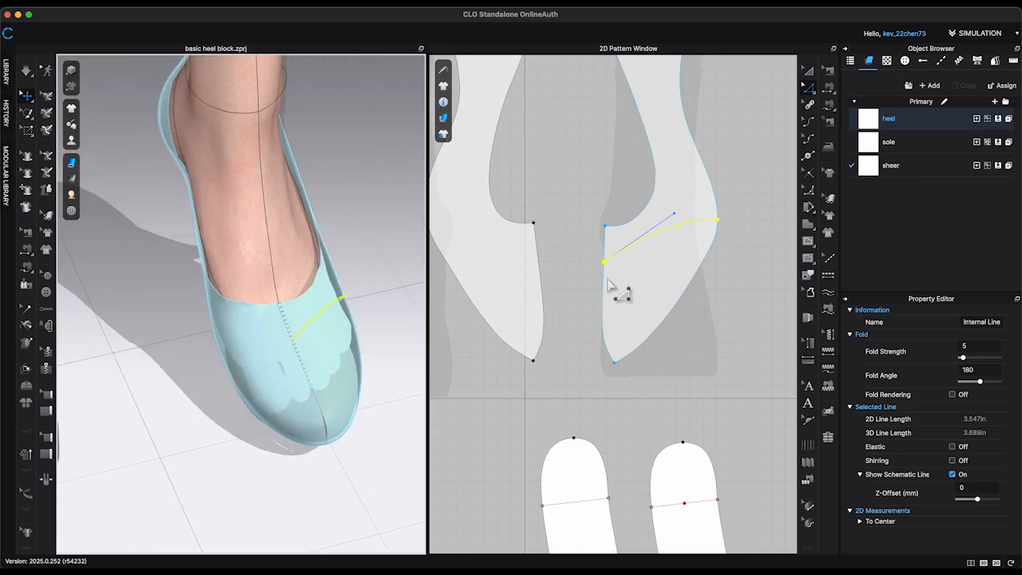
# Step: Reposition the internal line's two ends along the second upper half's centre-front and outer edges
pyautogui.click(690, 247)
pyautogui.moveTo(717, 211); pyautogui.dragTo(715, 205)
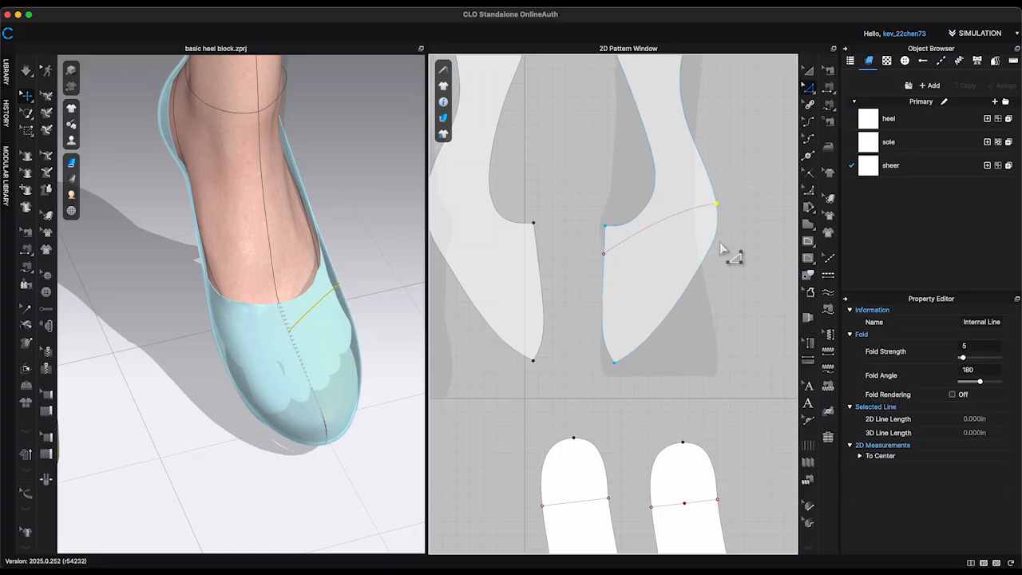
pyautogui.moveTo(367, 287); pyautogui.dragTo(361, 351, button='right')
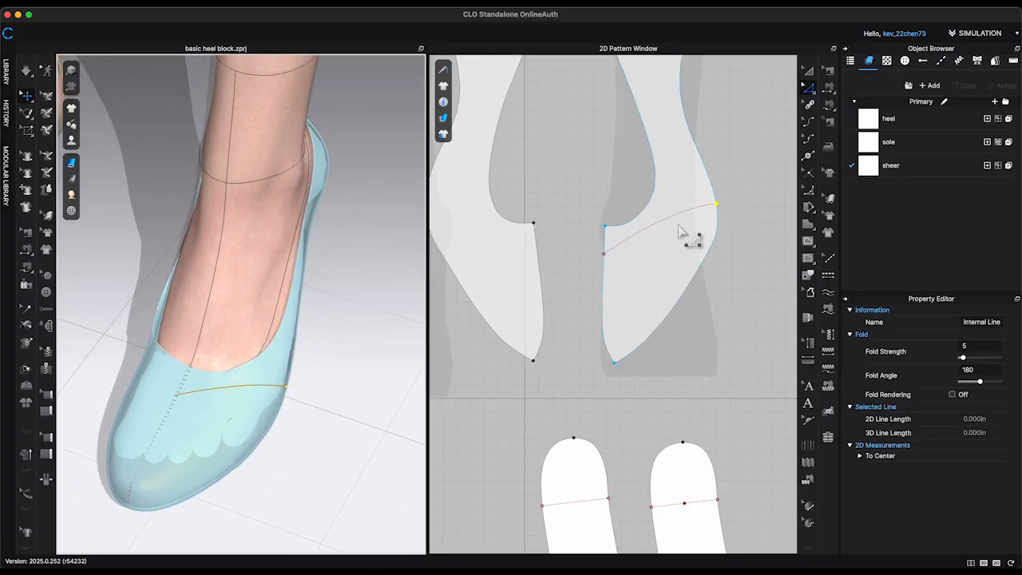
pyautogui.moveTo(715, 205); pyautogui.dragTo(718, 228)
pyautogui.click(748, 236)
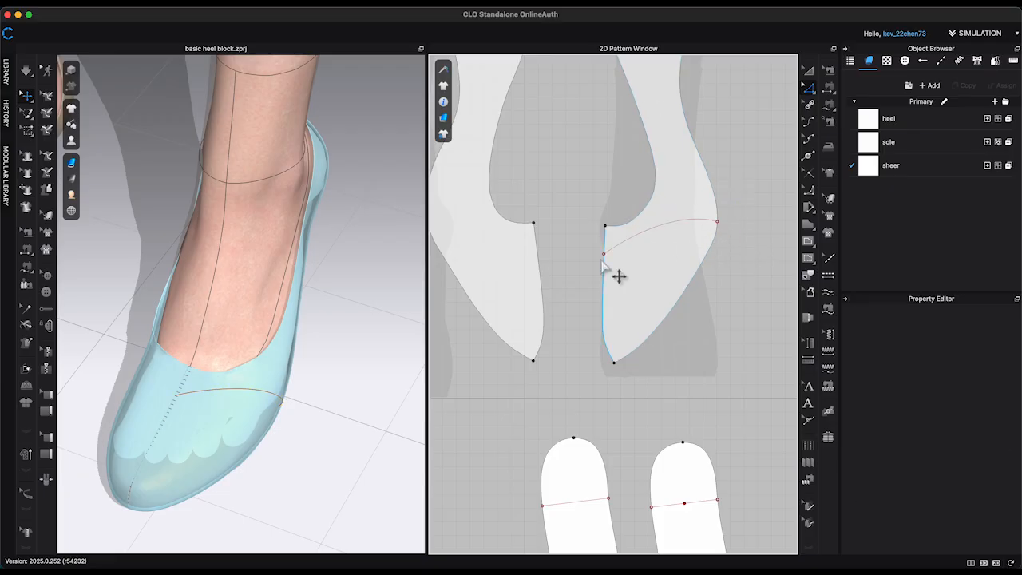
pyautogui.moveTo(602, 262); pyautogui.dragTo(605, 265)
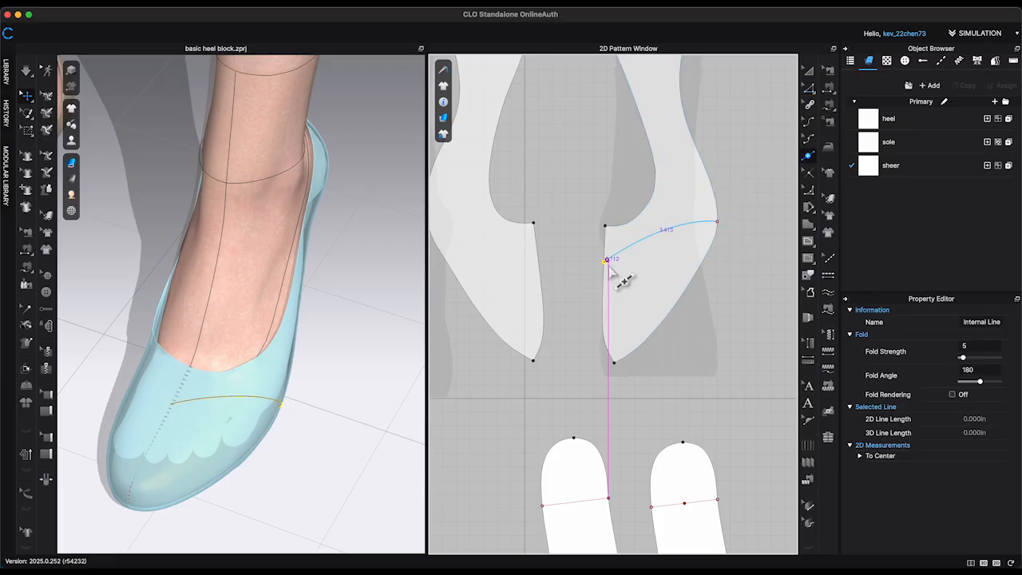
pyautogui.click(716, 285)
# Step: Walk the first upper half along the second's centre-front edge from the throat corner and move the walked pattern to the intersection
pyautogui.click(808, 319)
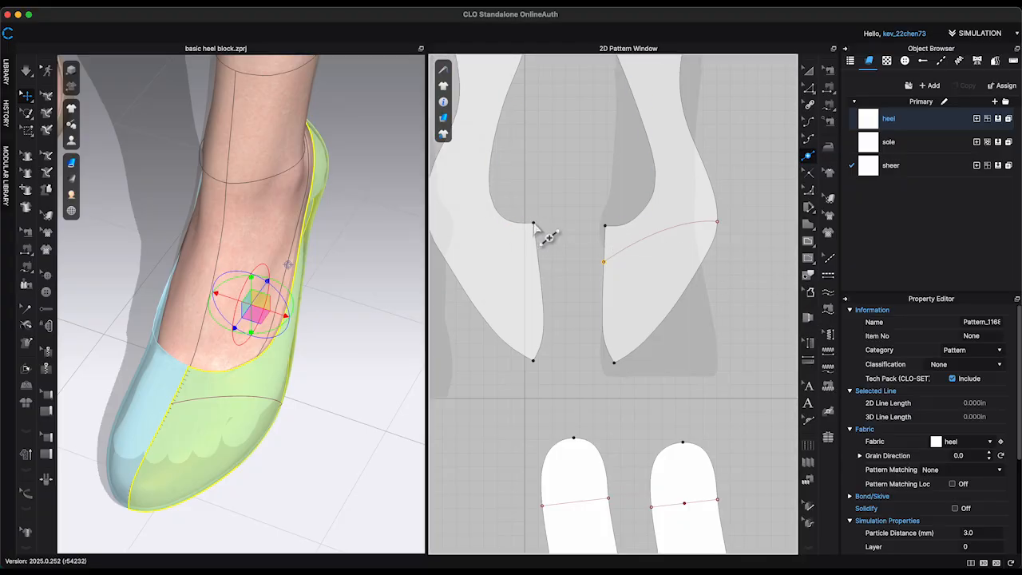
pyautogui.click(808, 317)
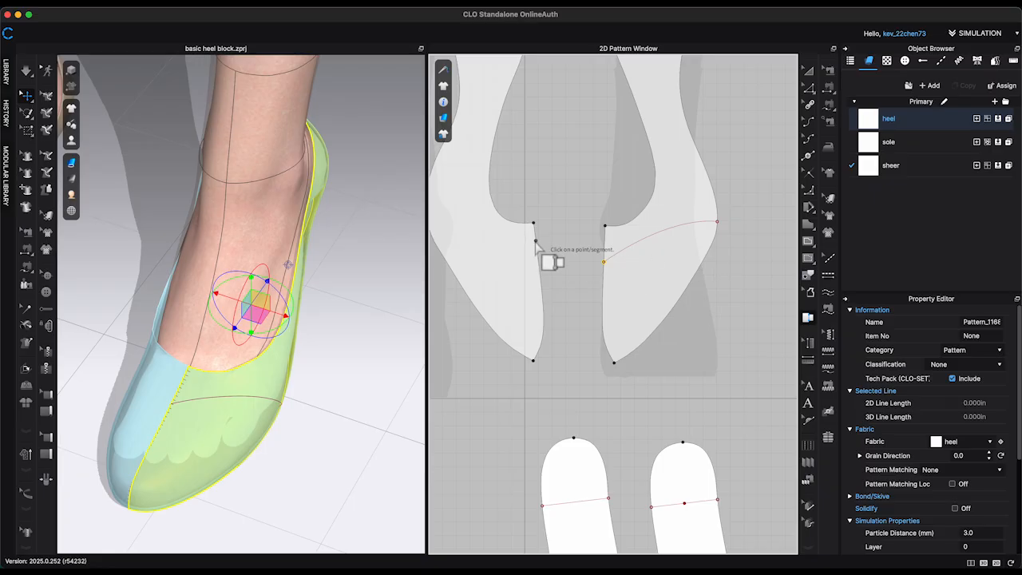
pyautogui.click(533, 225)
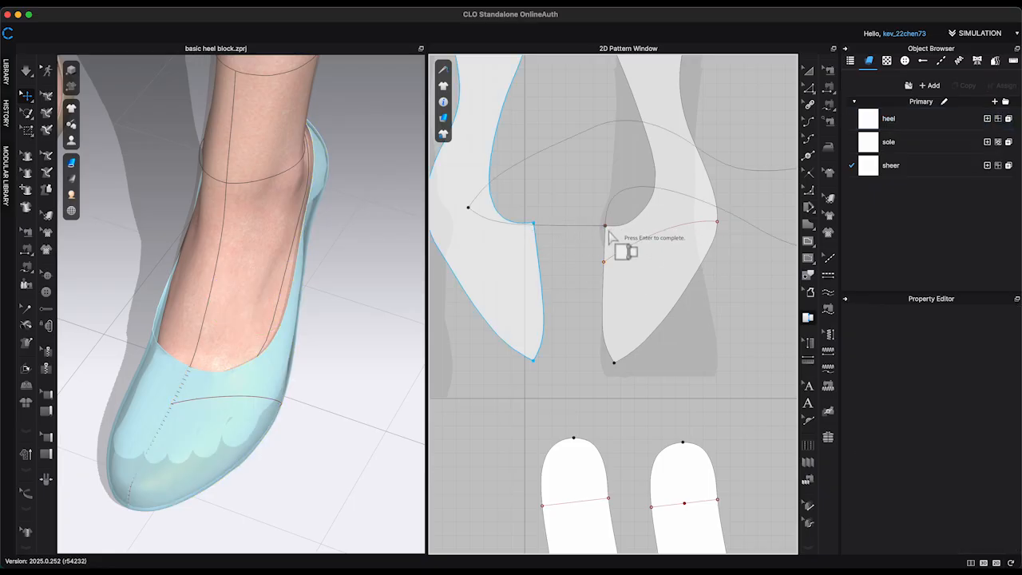
pyautogui.rightClick(604, 249)
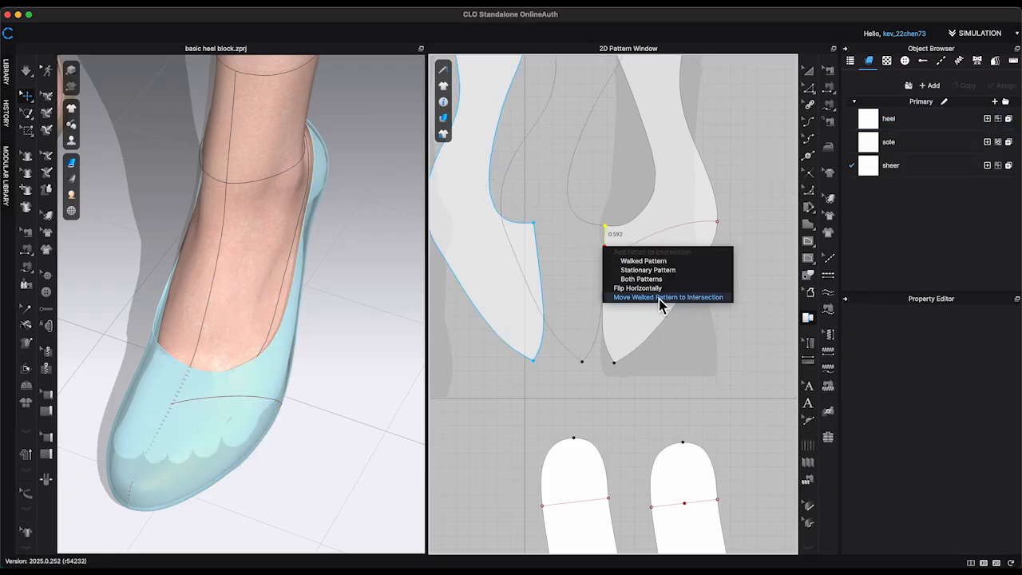
pyautogui.click(722, 298)
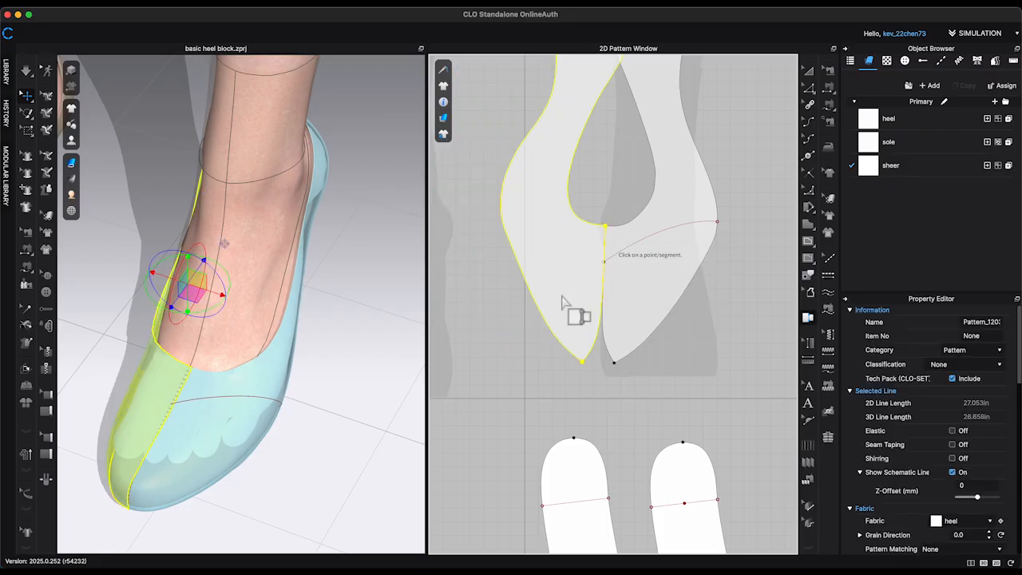
# Step: Continue the style line on the first upper half with an internal line about 2.29 in from the centre front to the lower outer edge
pyautogui.scroll(4, 608, 290)
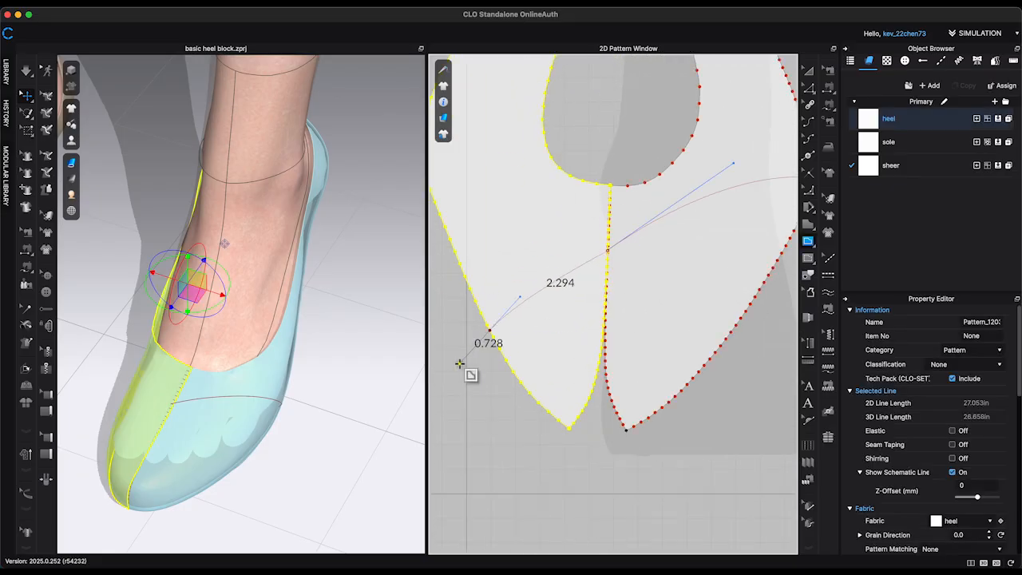
pyautogui.press('Return')
pyautogui.moveTo(271, 366); pyautogui.dragTo(370, 232, button='right')
pyautogui.moveTo(356, 369); pyautogui.dragTo(296, 445, button='middle')
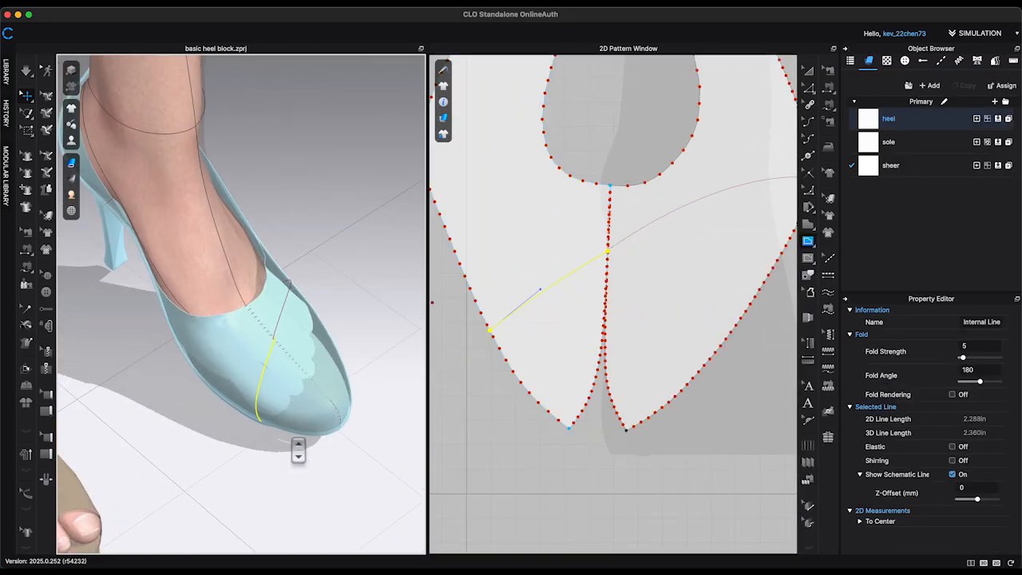
# Step: Separate the two upper halves slightly at the centre front and select the second half's short segment between throat and style line
pyautogui.scroll(3, 296, 444)
pyautogui.press('a')
pyautogui.click(570, 221)
pyautogui.scroll(5, 637, 221)
pyautogui.press('z')
pyautogui.click(581, 229)
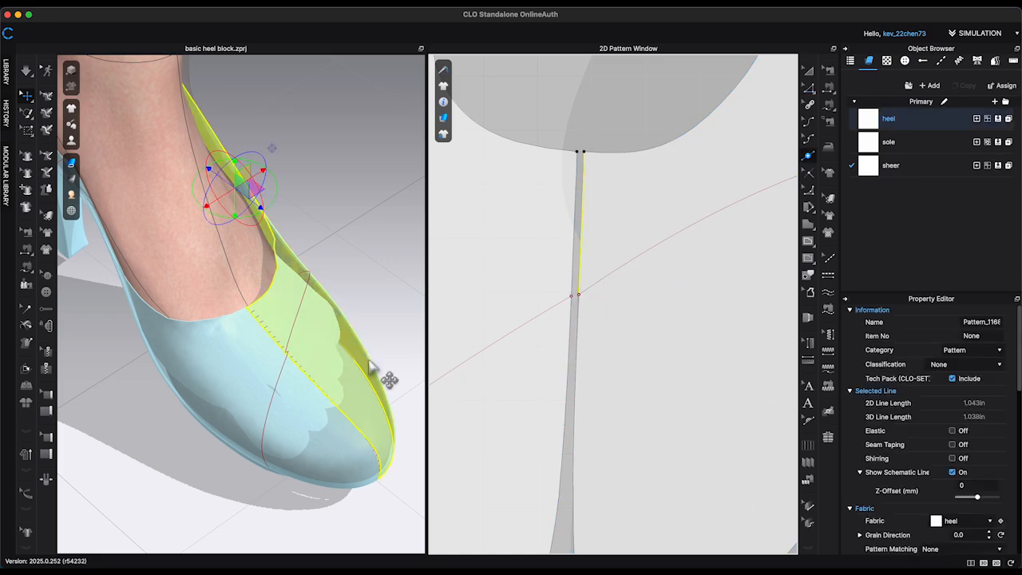
# Step: Draw a curved internal line about 2.84 in on the first upper half, from the centre-front crossing point up to the outer edge
pyautogui.moveTo(369, 367); pyautogui.dragTo(532, 359, button='right')
pyautogui.scroll(-4, 646, 371)
pyautogui.moveTo(342, 346); pyautogui.dragTo(364, 321, button='right')
pyautogui.press('a')
pyautogui.scroll(3, 740, 406)
pyautogui.moveTo(664, 360); pyautogui.dragTo(683, 389, button='middle')
pyautogui.press('g')
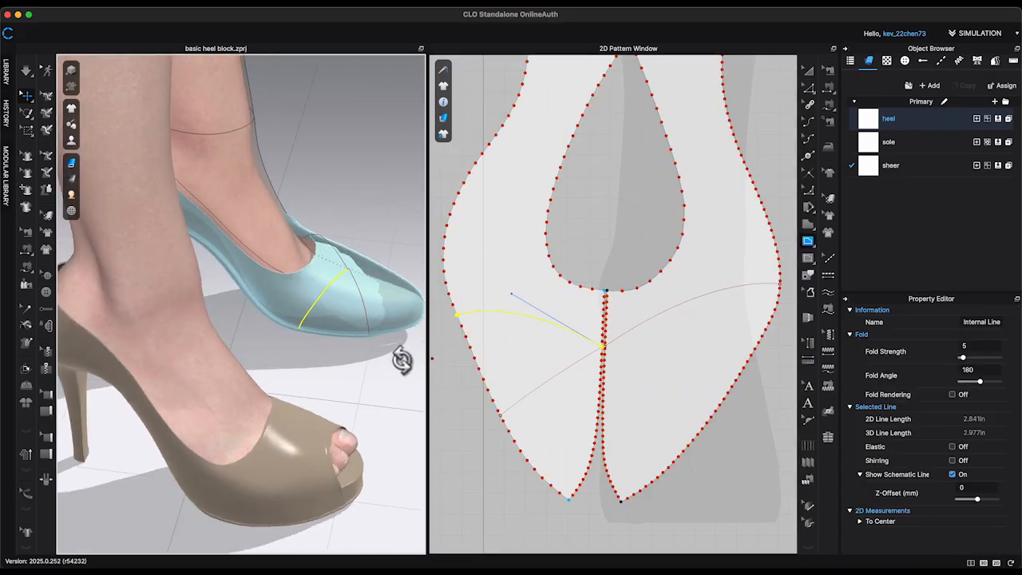
# Step: Nudge the second upper half outward and draw its crossing internal line from the centre-front crossing point to the lower outer edge
pyautogui.moveTo(399, 354); pyautogui.dragTo(386, 383, button='right')
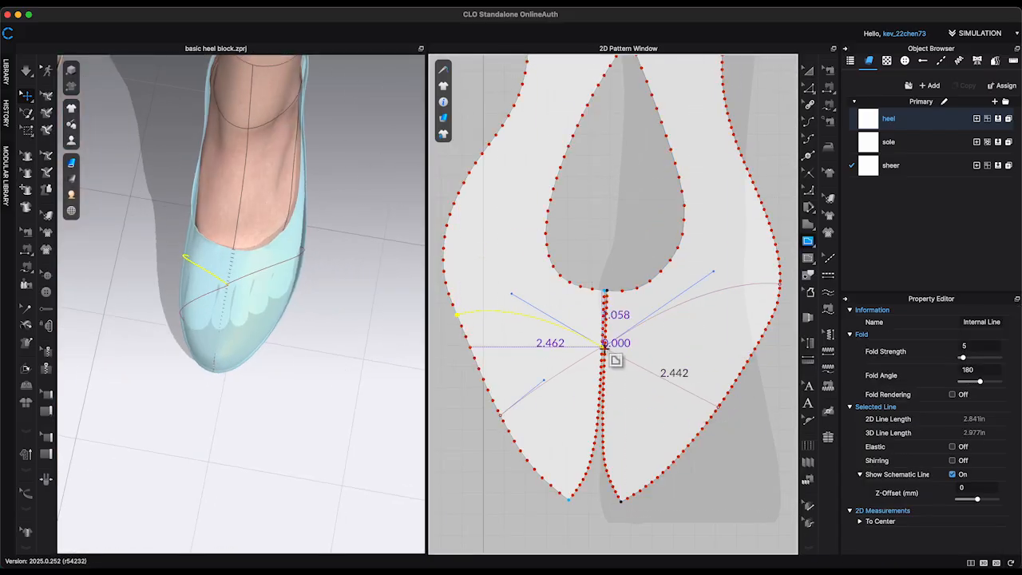
pyautogui.moveTo(695, 345); pyautogui.dragTo(697, 345)
pyautogui.click(768, 397)
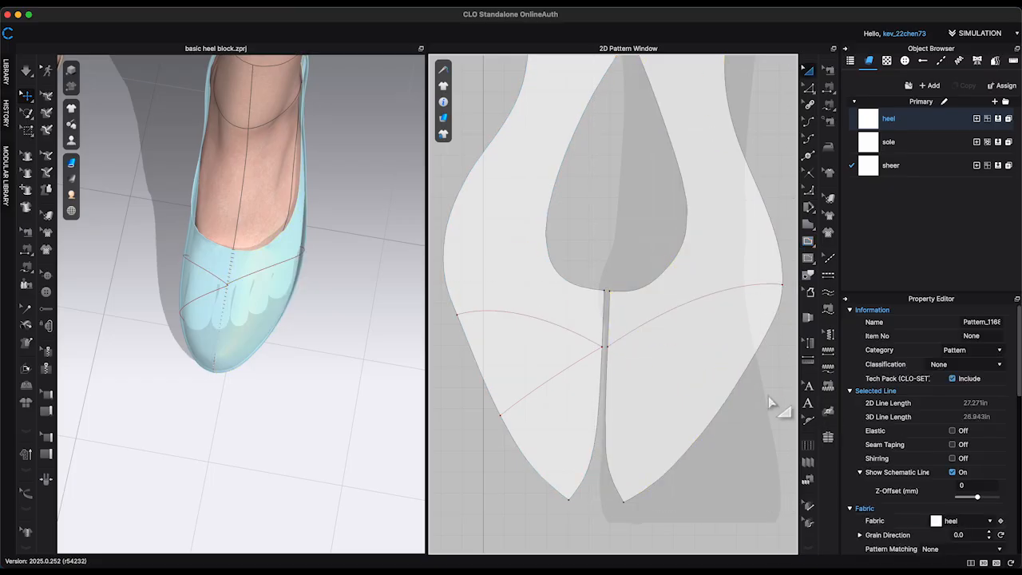
pyautogui.press('g')
pyautogui.click(607, 346)
pyautogui.click(721, 407)
pyautogui.press('Return')
pyautogui.moveTo(286, 376); pyautogui.dragTo(315, 386, button='right')
pyautogui.moveTo(247, 483)
pyautogui.mouseDown(button='right')
pyautogui.moveTo(283, 449)
pyautogui.moveTo(257, 498)
pyautogui.moveTo(259, 490)
pyautogui.mouseUp(button='right')
# Step: Hide the avatar and make the wooden shoe last fully visible inside the shoe
pyautogui.click(292, 104)
pyautogui.hotkey('shift', 'a')
pyautogui.click(236, 170)
pyautogui.scroll(-15, 949, 400)
pyautogui.moveTo(967, 479); pyautogui.dragTo(996, 483)
# Step: Solidify both upper halves together
pyautogui.click(329, 443)
pyautogui.moveTo(329, 443); pyautogui.dragTo(390, 394, button='right')
pyautogui.rightClick(684, 289)
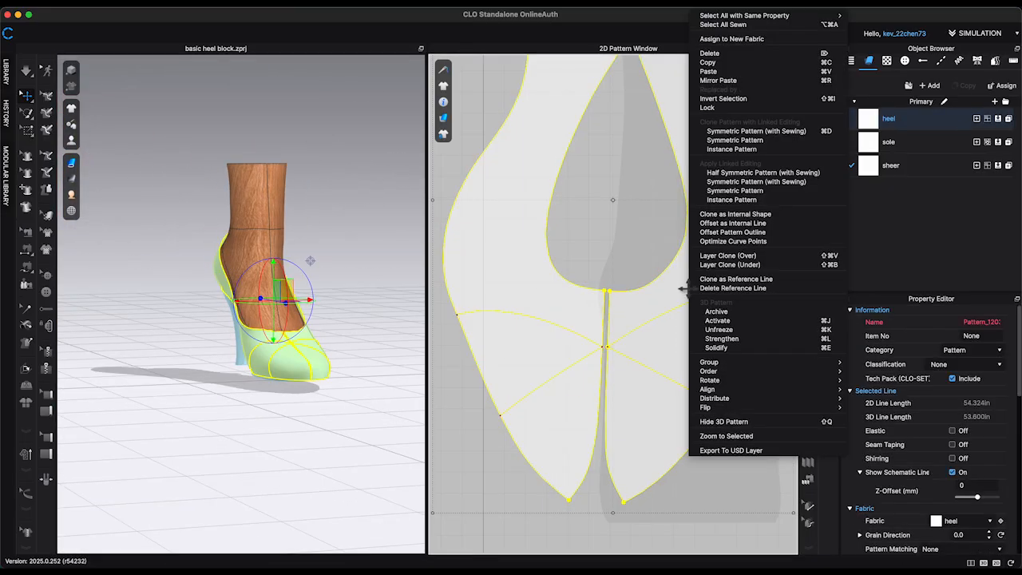
pyautogui.click(736, 348)
# Step: Draw an internal line about 2.8 in on the first upper half from the throat corner to the outer edge, above the lower crossing line
pyautogui.moveTo(379, 285); pyautogui.dragTo(280, 359, button='right')
pyautogui.scroll(5, 326, 447)
pyautogui.moveTo(643, 251); pyautogui.dragTo(668, 247, button='middle')
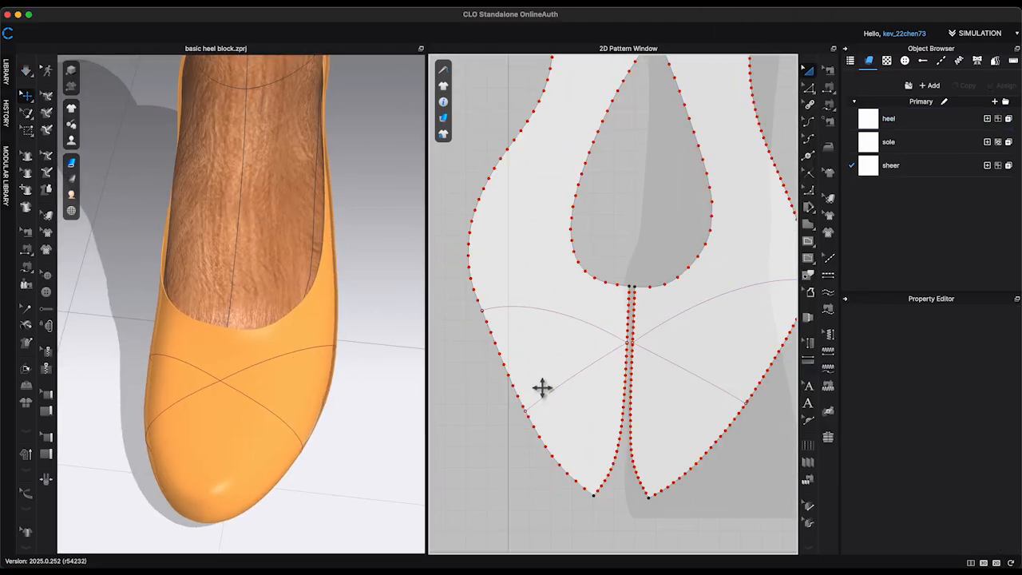
pyautogui.press('Return')
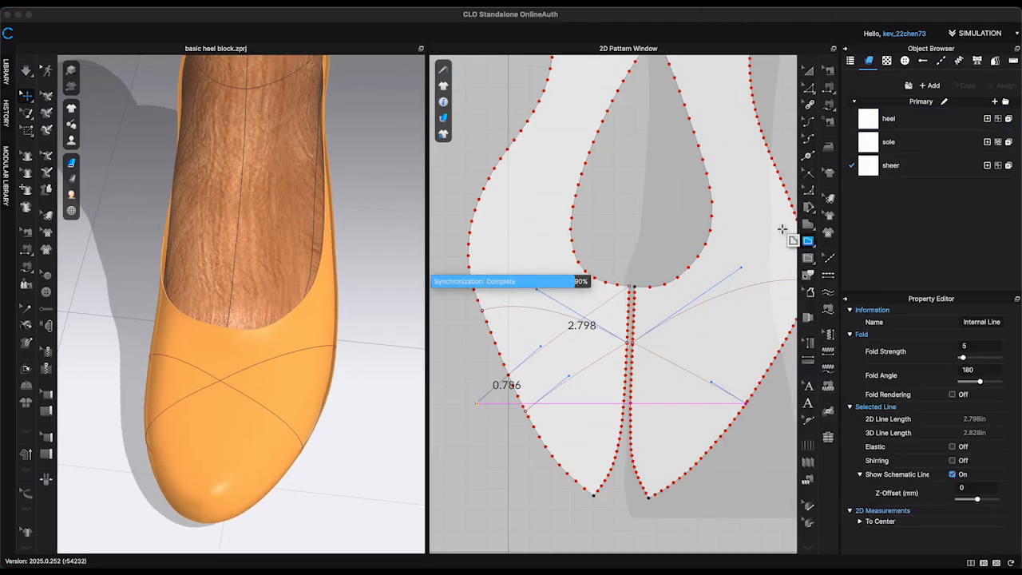
pyautogui.moveTo(373, 300); pyautogui.dragTo(313, 308, button='right')
# Step: Smooth the second upper half's throat curve between the centre-front corner and a point partway up the side
pyautogui.click(809, 192)
pyautogui.click(634, 287)
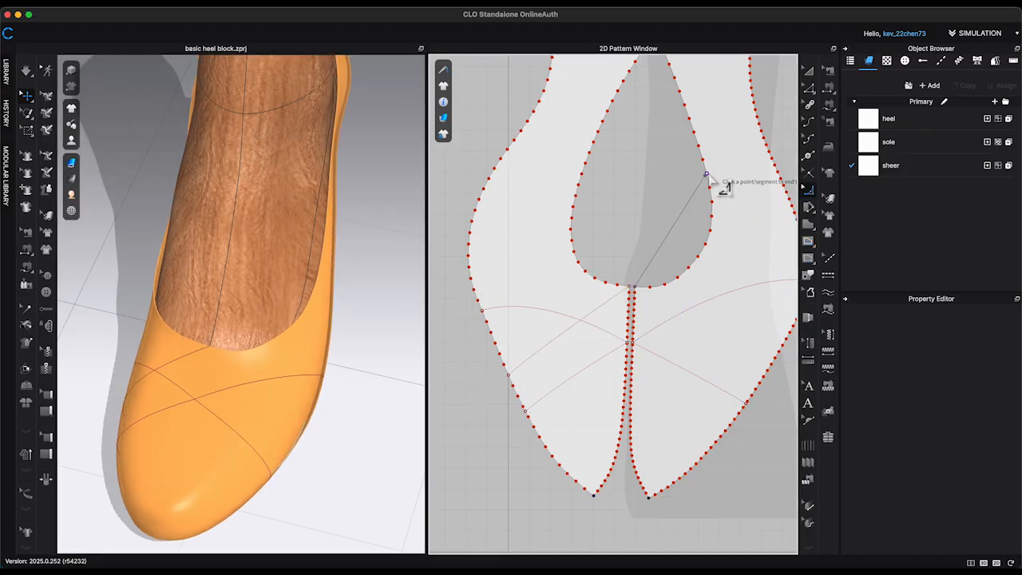
pyautogui.click(706, 174)
pyautogui.click(686, 242)
pyautogui.moveTo(280, 317); pyautogui.dragTo(367, 344, button='right')
pyautogui.moveTo(366, 342); pyautogui.dragTo(384, 340, button='middle')
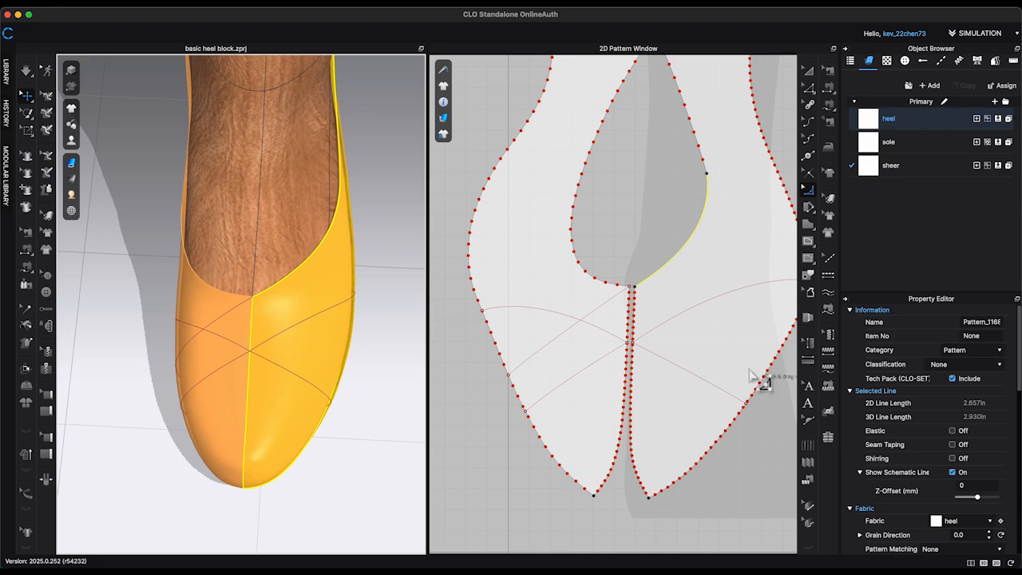
# Step: Draw an internal line about 2.93 in on the second upper half from the throat corner to the outer edge
pyautogui.press('g')
pyautogui.press('Return')
pyautogui.moveTo(343, 361); pyautogui.dragTo(409, 343, button='right')
pyautogui.moveTo(756, 418); pyautogui.dragTo(621, 405, button='middle')
pyautogui.moveTo(701, 324); pyautogui.dragTo(750, 327, button='middle')
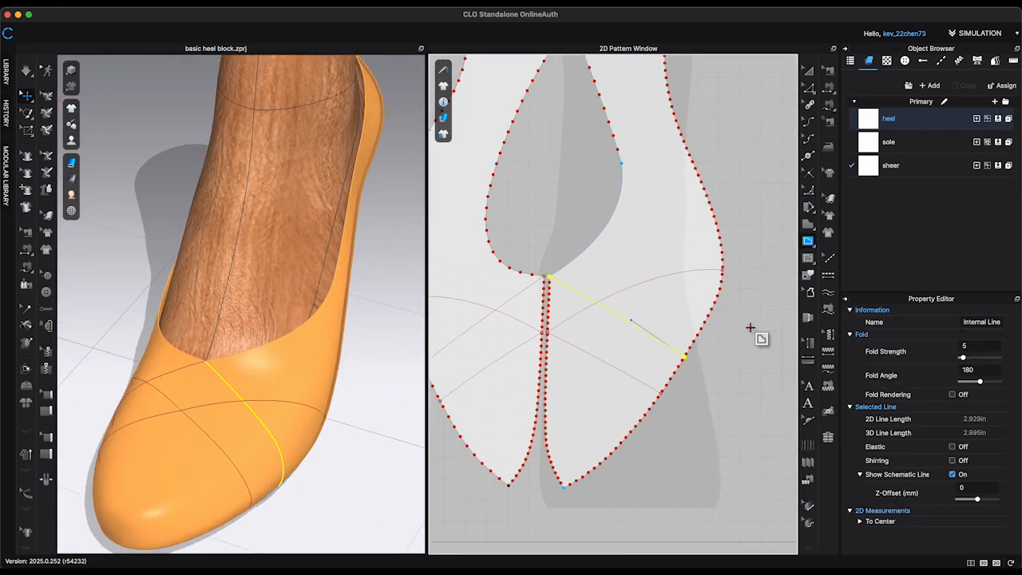
# Step: Shift the outer ends of the second half's two descending lines up along the edge and adjust the line ends at the centre front
pyautogui.click(685, 358)
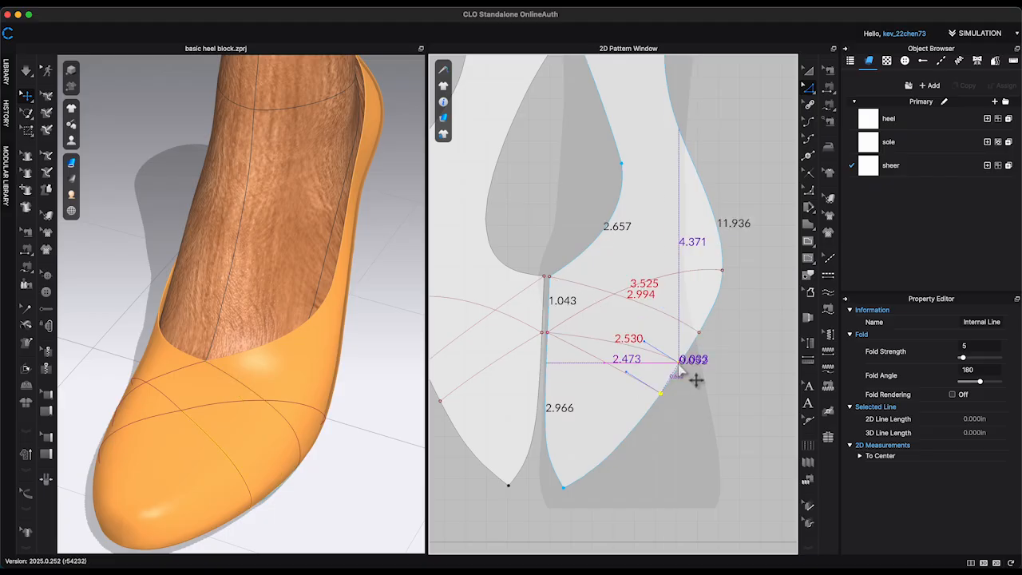
pyautogui.moveTo(553, 326); pyautogui.dragTo(550, 325)
pyautogui.click(543, 336)
pyautogui.scroll(5, 540, 336)
pyautogui.rightClick(562, 314)
pyautogui.click(723, 360)
pyautogui.click(547, 328)
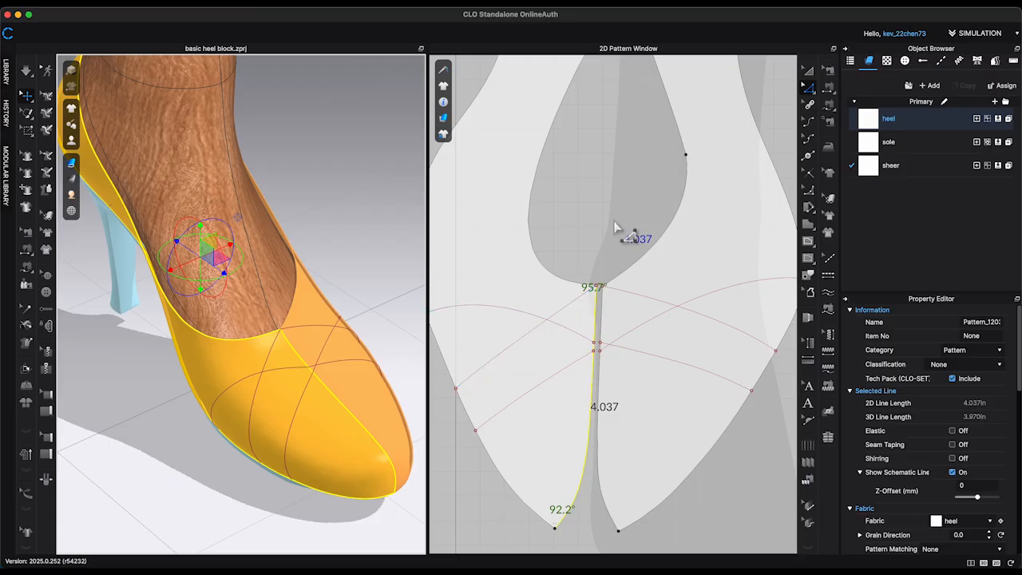
# Step: Reshape the first upper half's descending internal line into a gentler arc between the outer edge and the centre front
pyautogui.moveTo(335, 272); pyautogui.dragTo(391, 286, button='right')
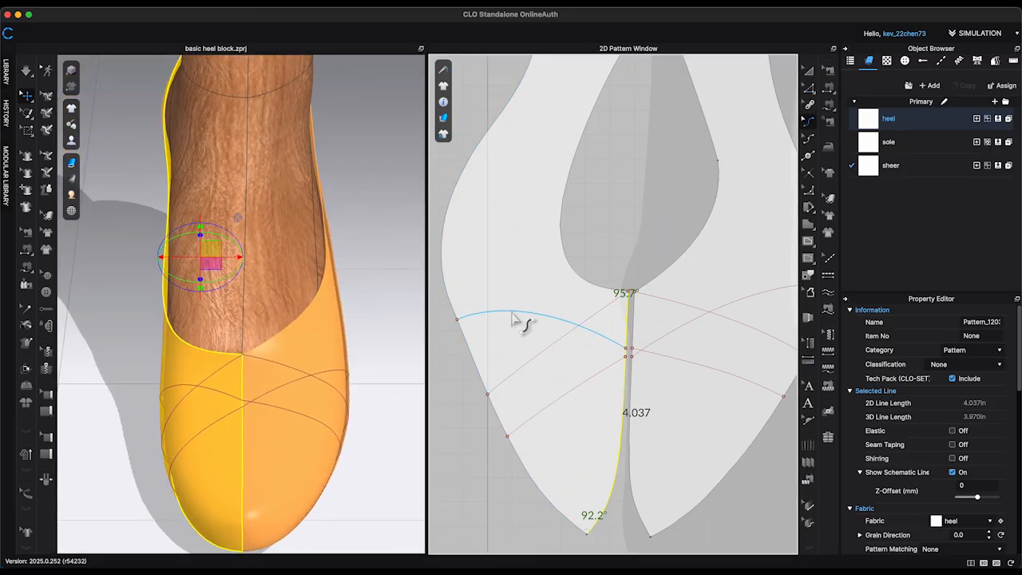
pyautogui.click(628, 349)
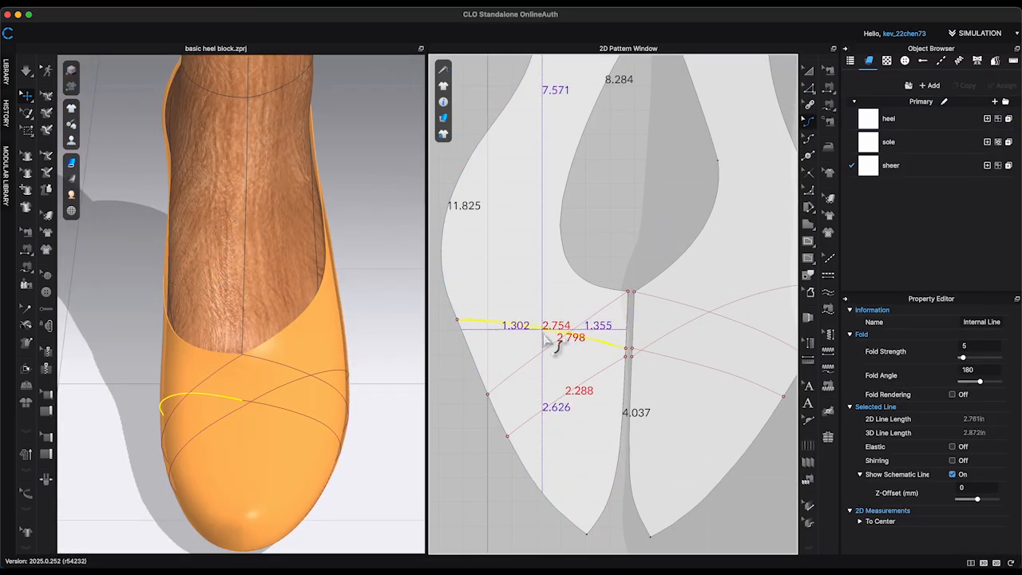
pyautogui.moveTo(543, 332); pyautogui.dragTo(542, 331)
pyautogui.moveTo(291, 368); pyautogui.dragTo(325, 357, button='right')
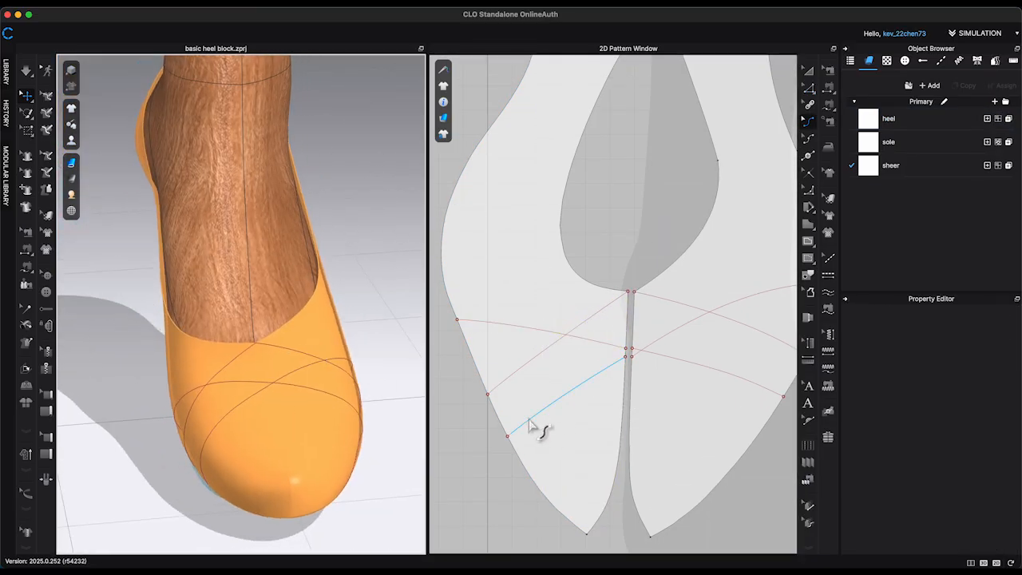
# Step: Shift the outer ends of the first half's two ascending internal lines up along the outer edge
pyautogui.press('z')
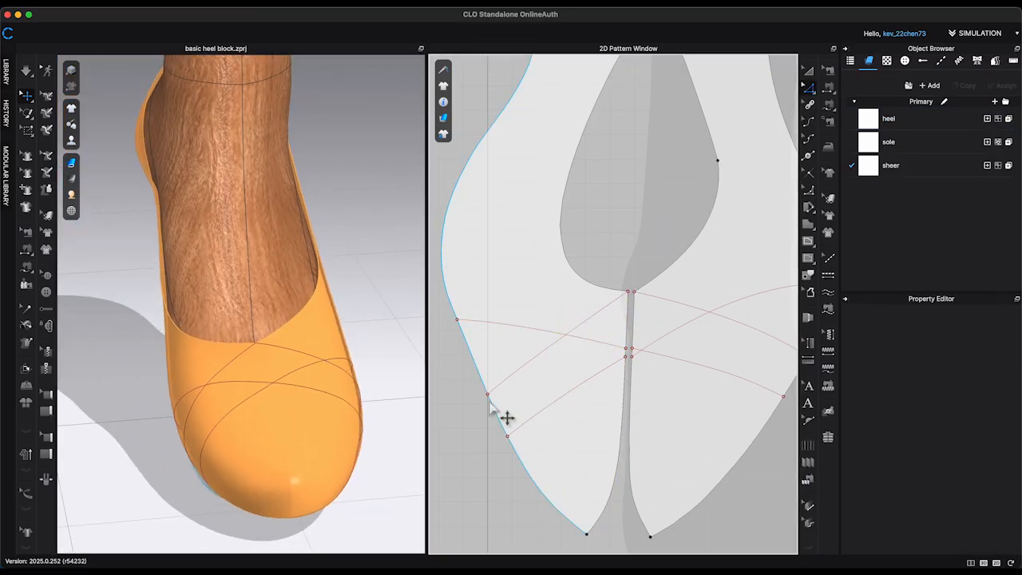
pyautogui.moveTo(489, 402); pyautogui.dragTo(481, 384)
pyautogui.moveTo(500, 421); pyautogui.dragTo(501, 422)
pyautogui.moveTo(311, 415); pyautogui.dragTo(392, 467, button='right')
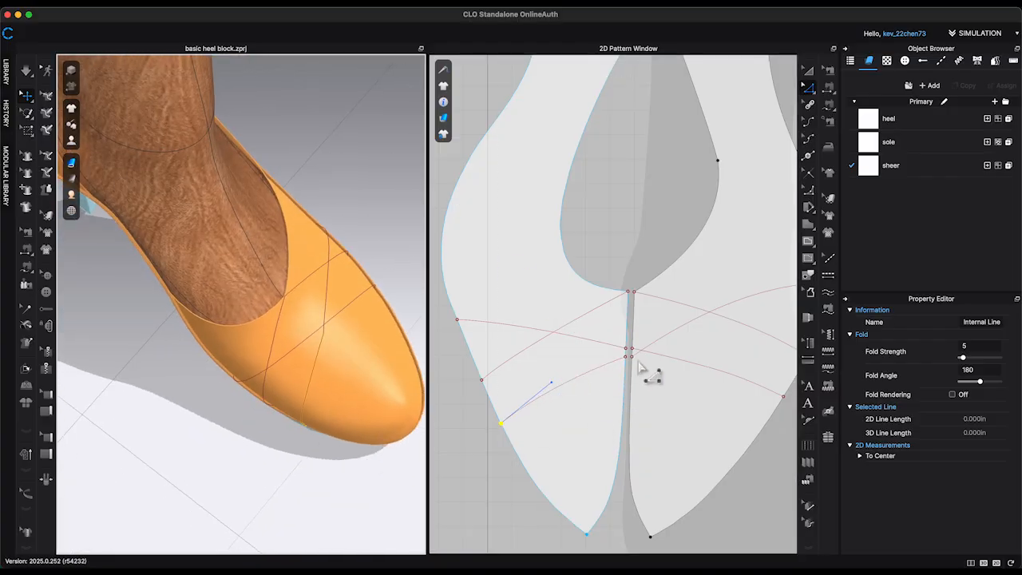
# Step: Bring the second half's ascending and lower descending line ends together at one point on the centre front
pyautogui.moveTo(375, 208); pyautogui.dragTo(307, 214, button='middle')
pyautogui.scroll(3, 632, 347)
pyautogui.click(632, 361)
pyautogui.scroll(-5, 635, 361)
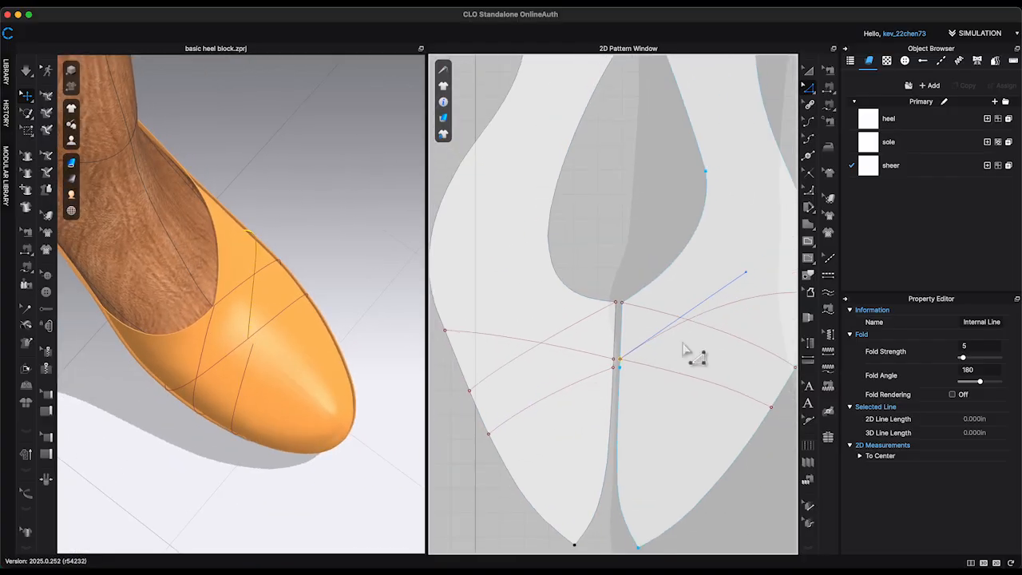
# Step: Add a point partway along the second half's ascending line and shift the line's outer end down along the edge
pyautogui.moveTo(383, 279); pyautogui.dragTo(393, 373, button='right')
pyautogui.moveTo(758, 351); pyautogui.dragTo(667, 367, button='middle')
pyautogui.scroll(2, 667, 367)
pyautogui.press('x')
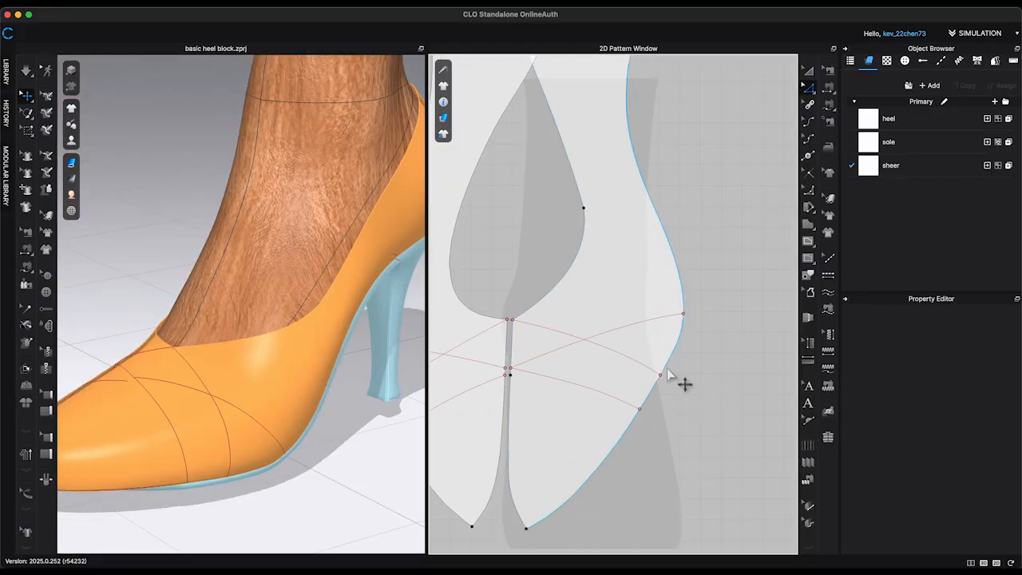
pyautogui.click(621, 327)
pyautogui.moveTo(679, 333); pyautogui.dragTo(678, 334)
pyautogui.scroll(2, 677, 332)
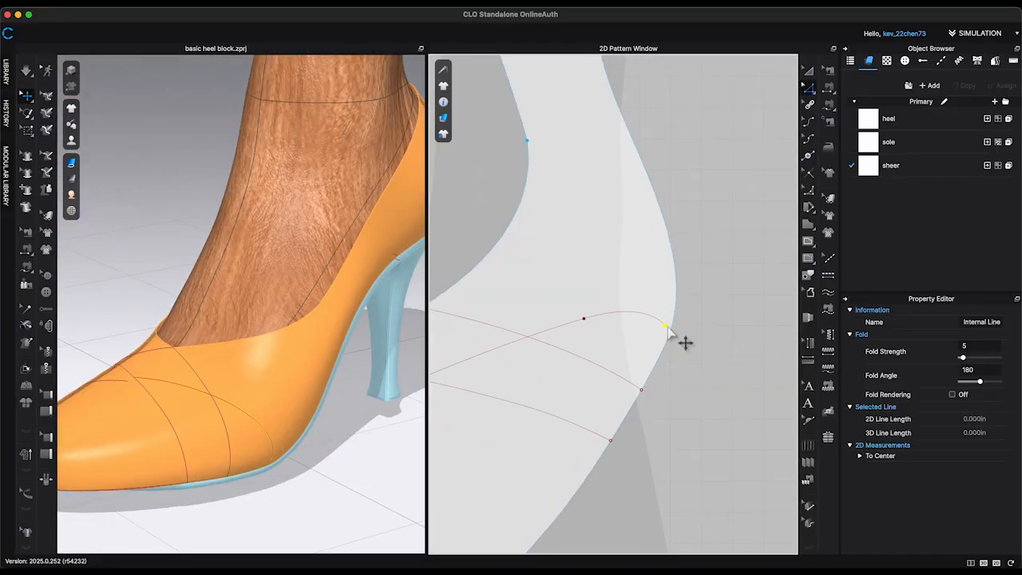
pyautogui.rightClick(669, 329)
pyautogui.click(688, 369)
# Step: Adjust the curvature of the second half's ascending line between the added point and the outer edge
pyautogui.press('c')
pyautogui.moveTo(620, 312); pyautogui.dragTo(619, 317)
pyautogui.moveTo(648, 326); pyautogui.dragTo(650, 324)
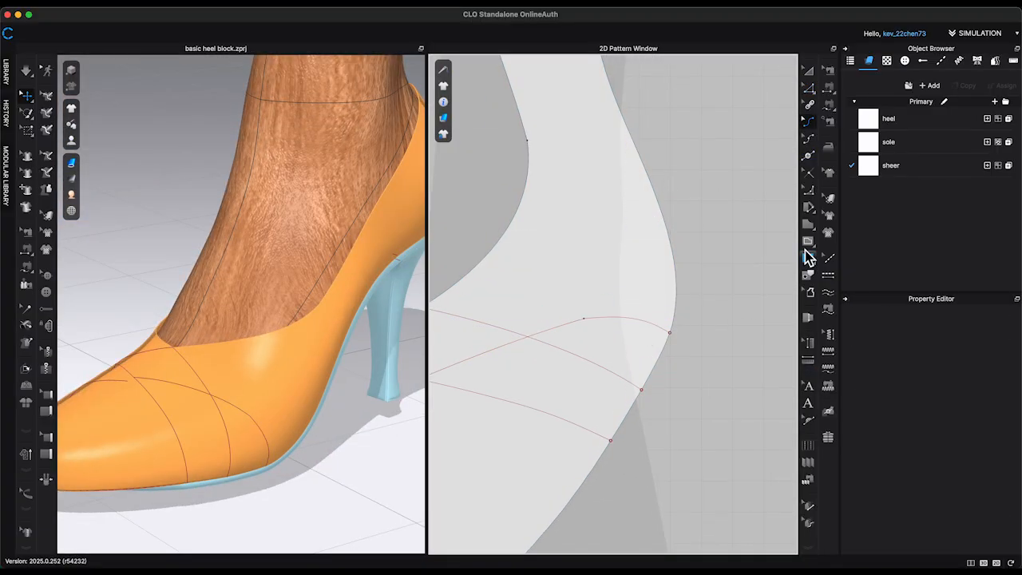
pyautogui.rightClick(628, 323)
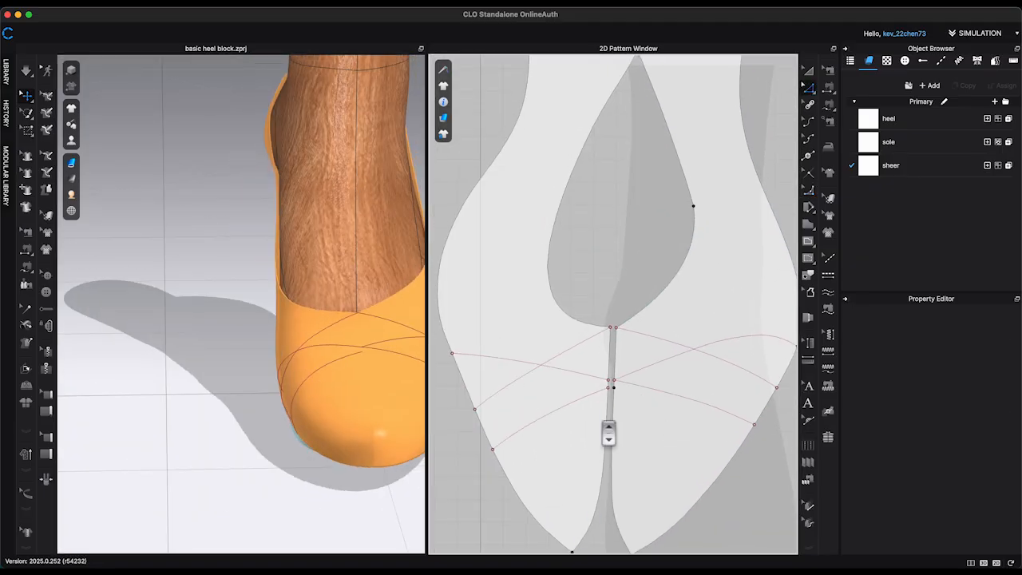
# Step: Bring the first half's lower ascending and descending line ends together at one point on the centre front
pyautogui.scroll(3, 614, 363)
pyautogui.click(615, 363)
pyautogui.scroll(-3, 554, 434)
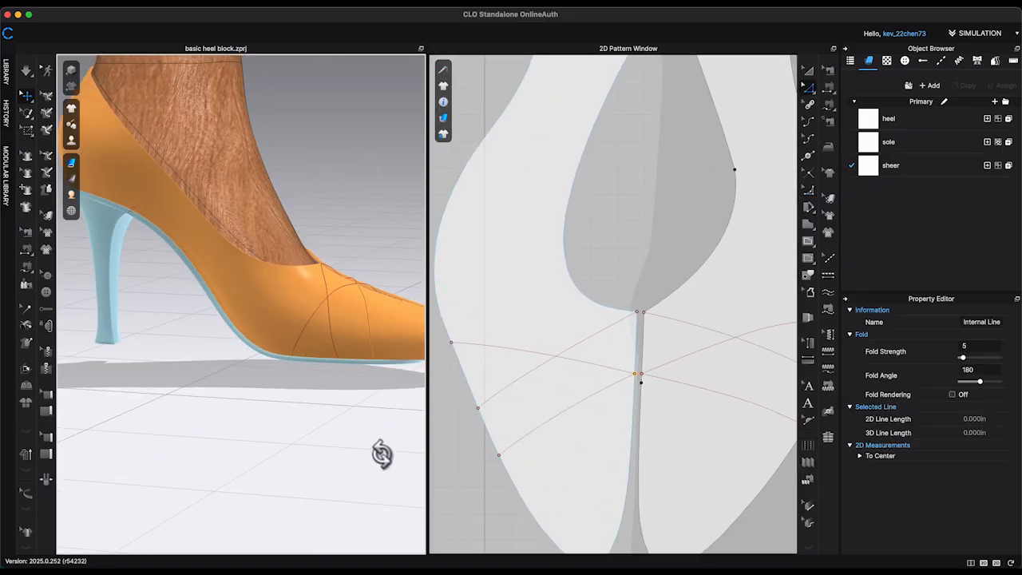
pyautogui.moveTo(381, 453); pyautogui.dragTo(419, 427, button='right')
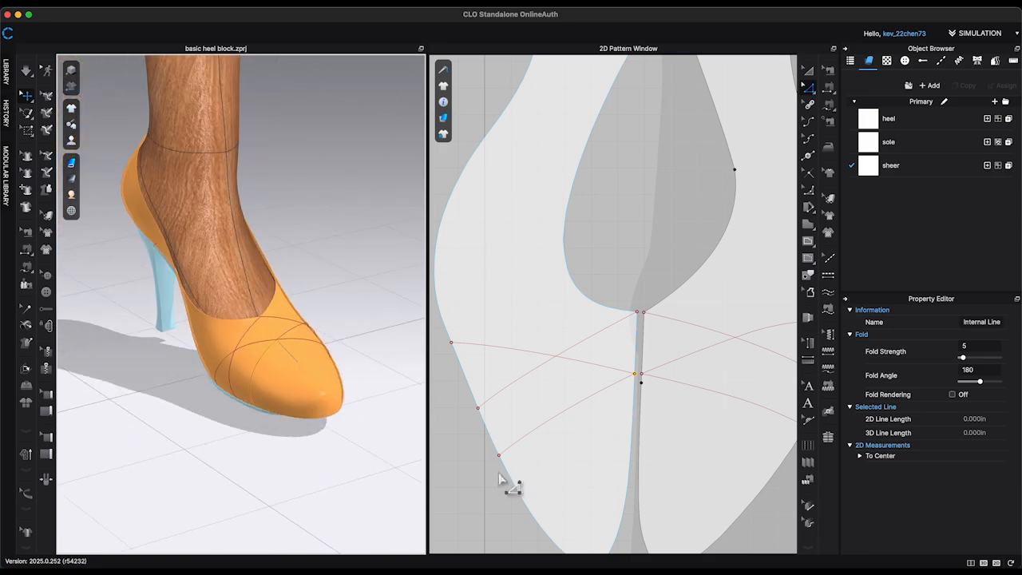
# Step: Add outline points on both halves where the two lower strap lines meet the outer edge, and align the line ends to them
pyautogui.click(504, 462)
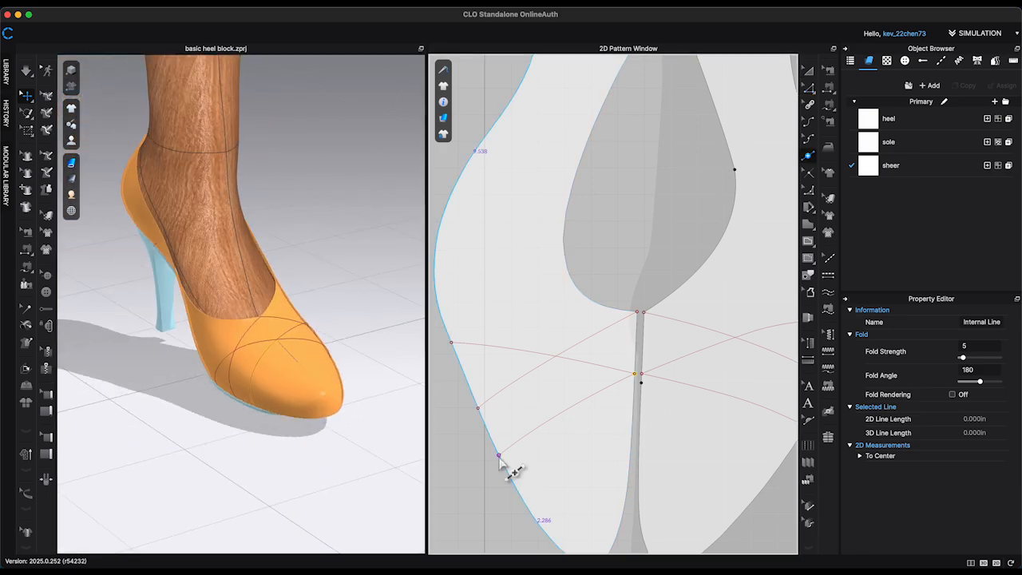
pyautogui.click(492, 439)
pyautogui.moveTo(629, 487); pyautogui.dragTo(490, 492, button='middle')
pyautogui.scroll(3, 693, 391)
pyautogui.press('x')
pyautogui.click(684, 338)
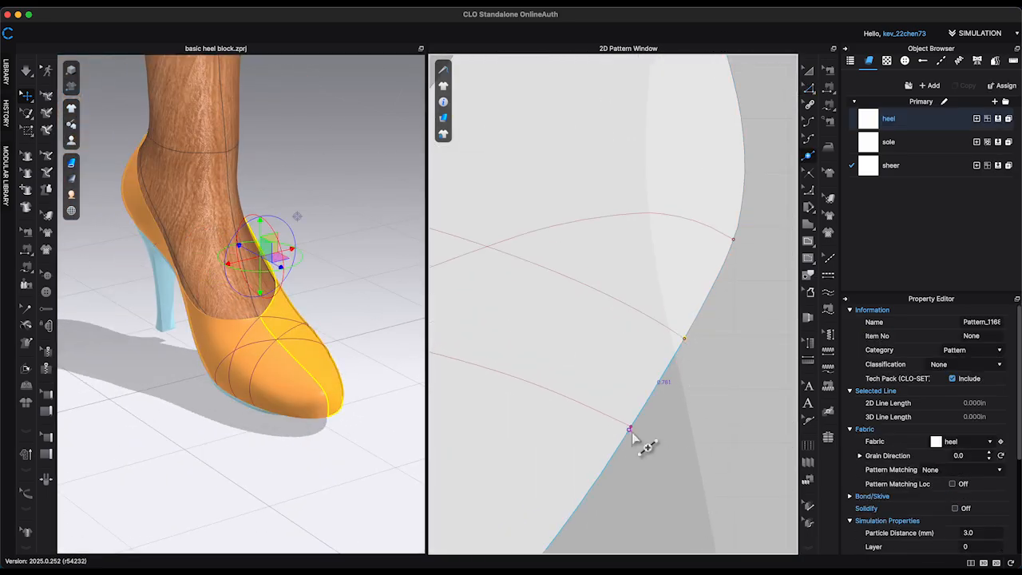
pyautogui.click(630, 427)
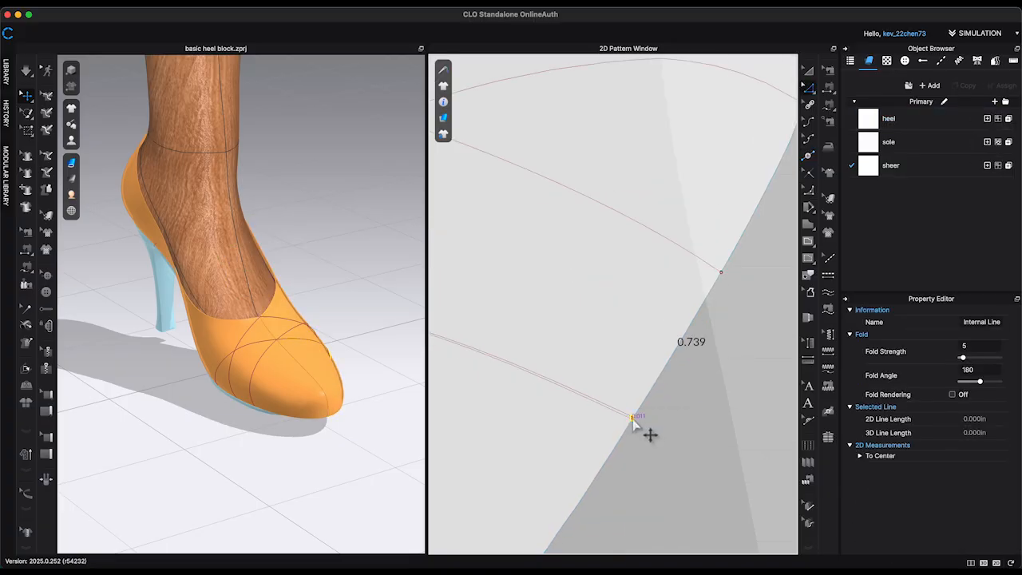
# Step: Move the first upper half away from the second and pull its upper line's inner end off the throat corner
pyautogui.scroll(-5, 726, 438)
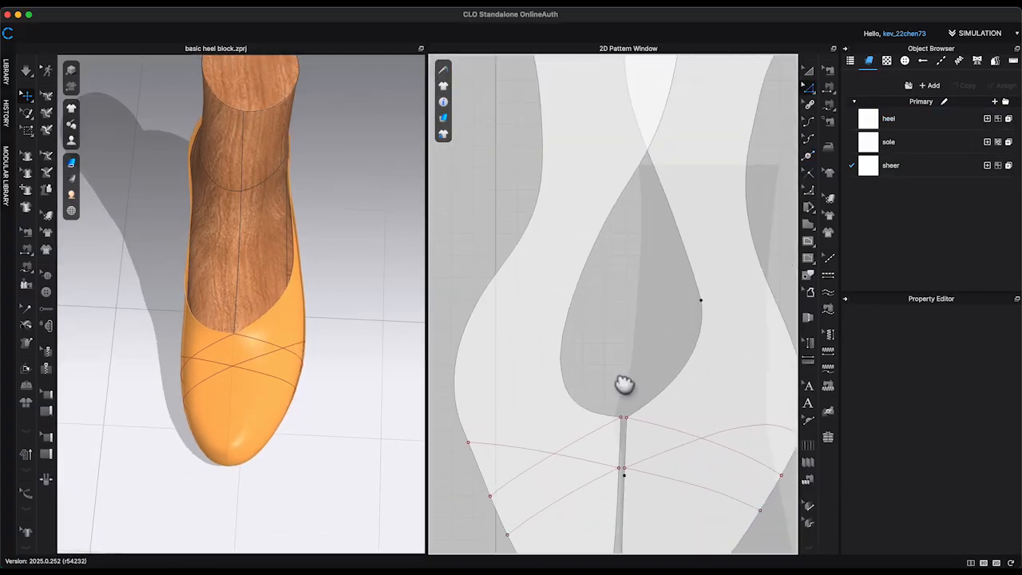
pyautogui.click(621, 415)
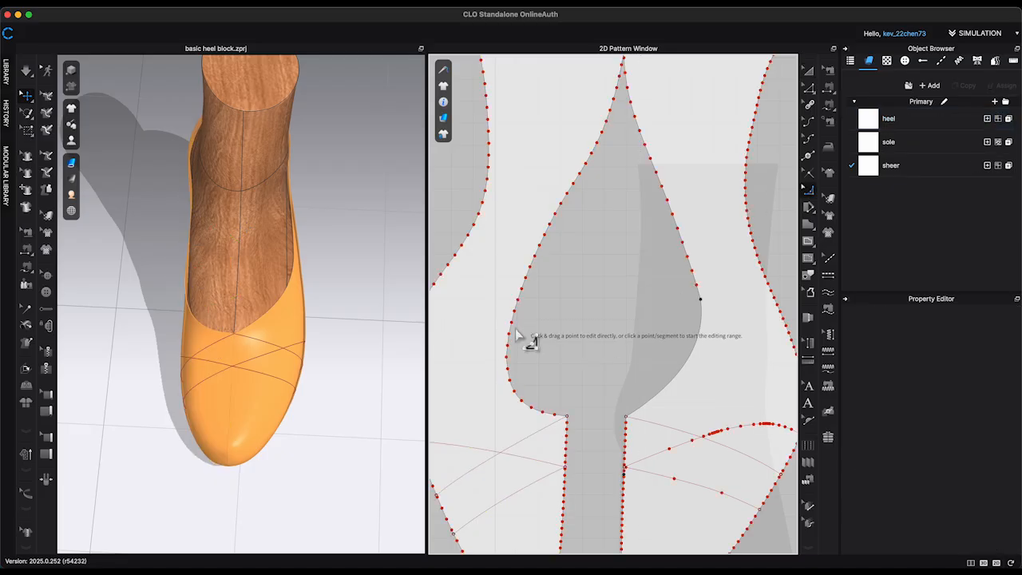
pyautogui.scroll(5, 567, 425)
pyautogui.press('Escape')
pyautogui.press('a')
pyautogui.rightClick(566, 399)
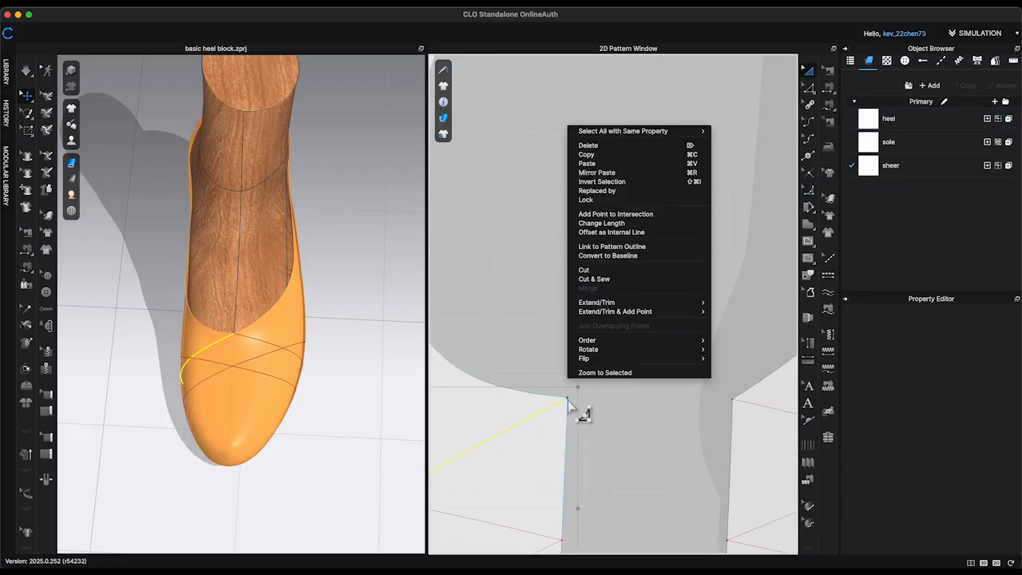
pyautogui.press('Escape')
pyautogui.press('z')
pyautogui.moveTo(566, 398); pyautogui.dragTo(556, 403)
# Step: Smooth the first half's throat curve between the centre-front corner and a point partway up the side
pyautogui.scroll(-5, 605, 417)
pyautogui.press('v')
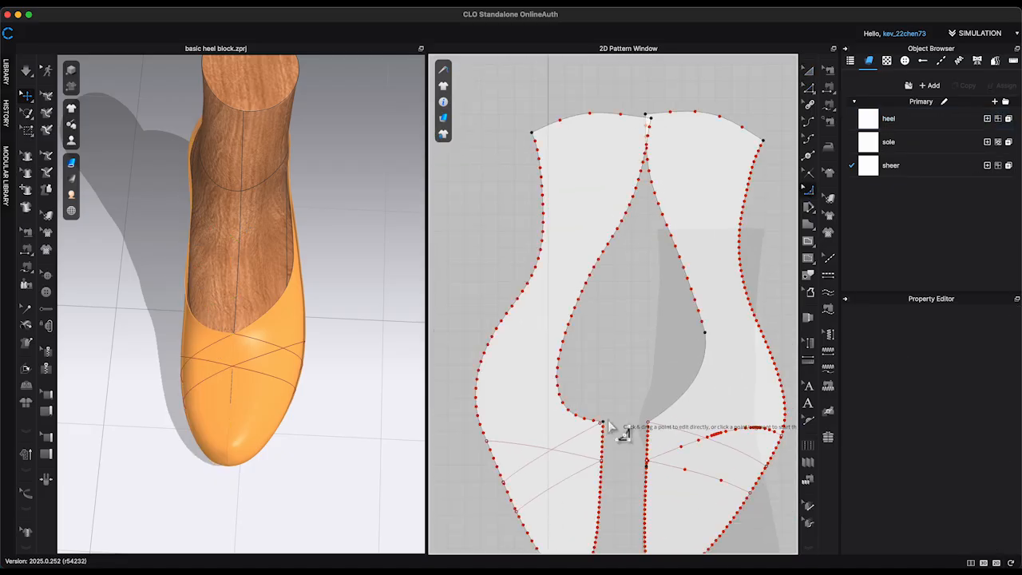
pyautogui.click(573, 411)
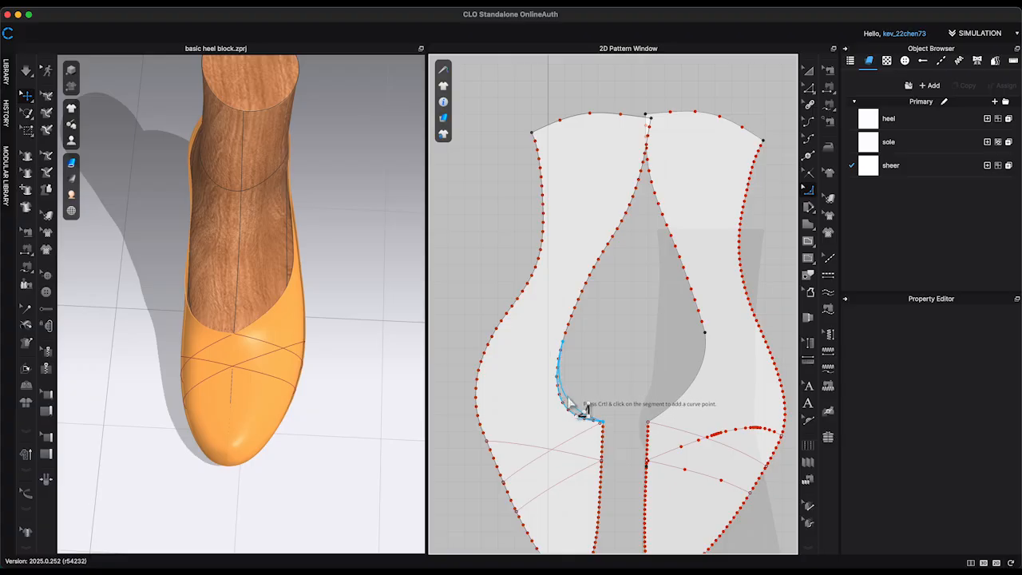
pyautogui.press('Return')
pyautogui.moveTo(371, 403)
pyautogui.mouseDown(button='right')
pyautogui.moveTo(406, 418)
pyautogui.moveTo(395, 402)
pyautogui.moveTo(372, 399)
pyautogui.moveTo(383, 401)
pyautogui.mouseUp(button='right')
# Step: Move the inner end of the first half's upper ascending line back onto the throat corner
pyautogui.scroll(5, 583, 439)
pyautogui.press('z')
pyautogui.rightClick(648, 374)
pyautogui.moveTo(719, 423)
pyautogui.click(805, 420)
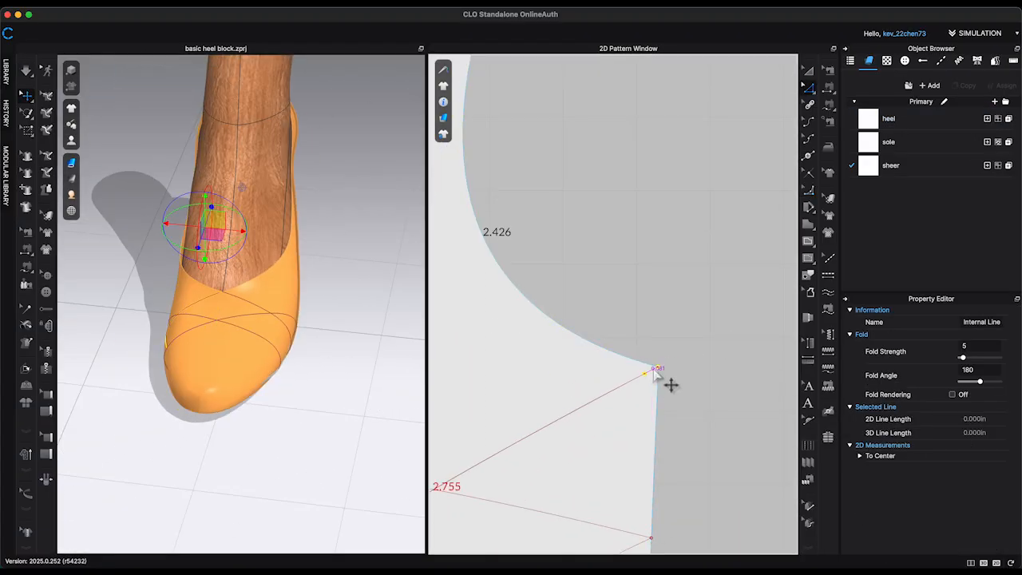
pyautogui.click(715, 397)
# Step: Cut and sew both upper halves along their lowest strap lines to separate the toe pieces
pyautogui.scroll(-4, 717, 400)
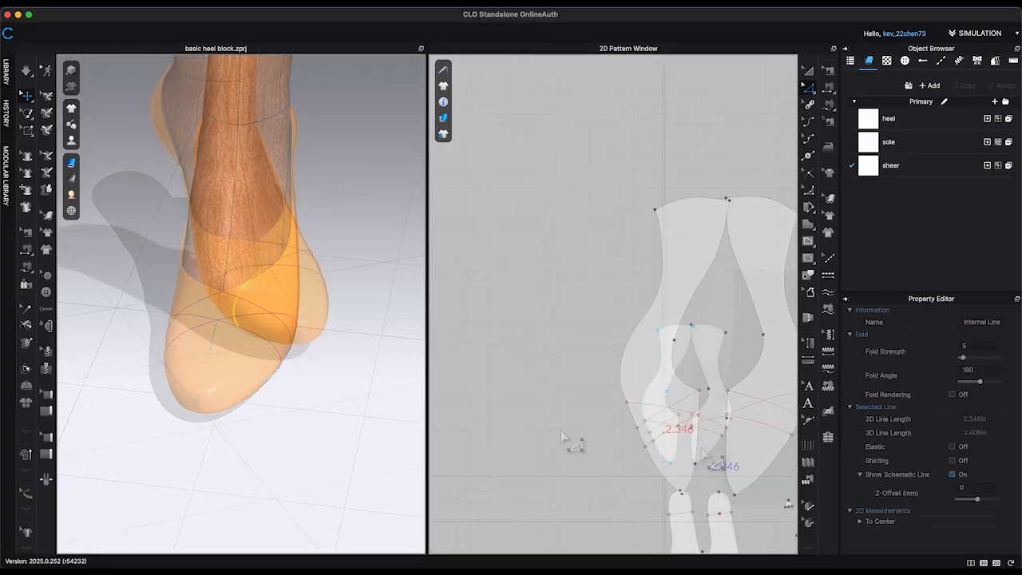
pyautogui.scroll(3, 750, 469)
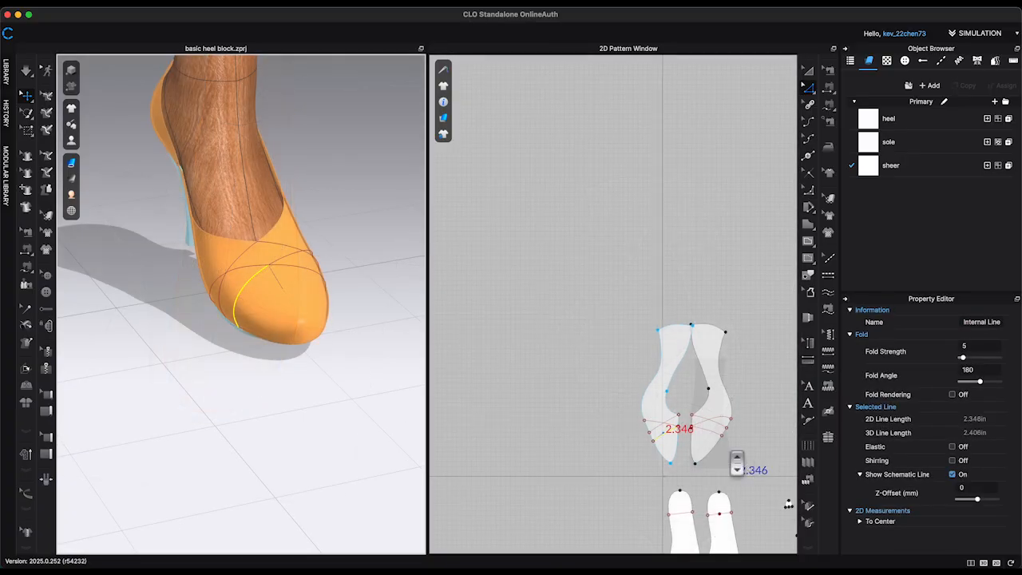
pyautogui.click(685, 415)
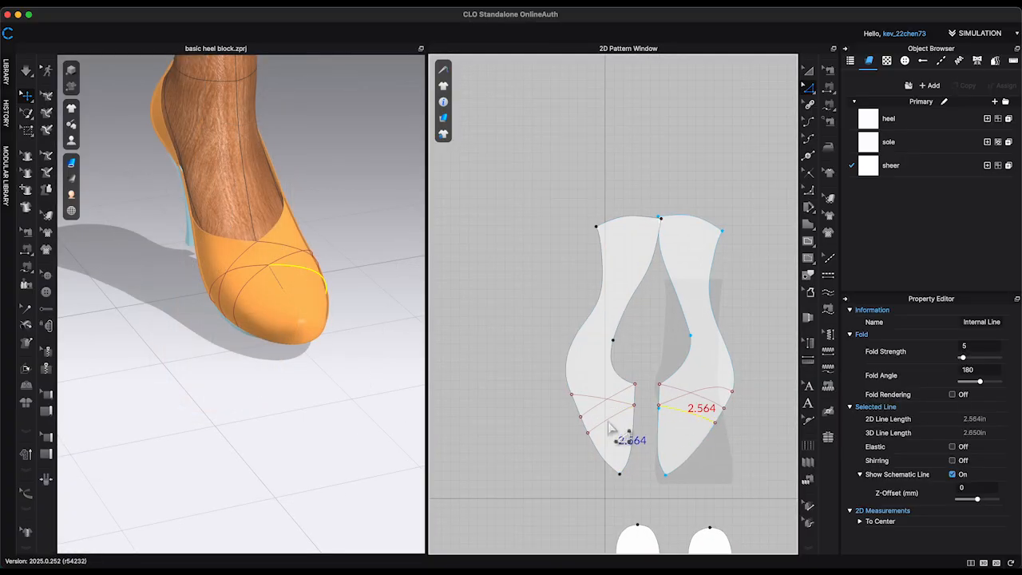
pyautogui.rightClick(697, 415)
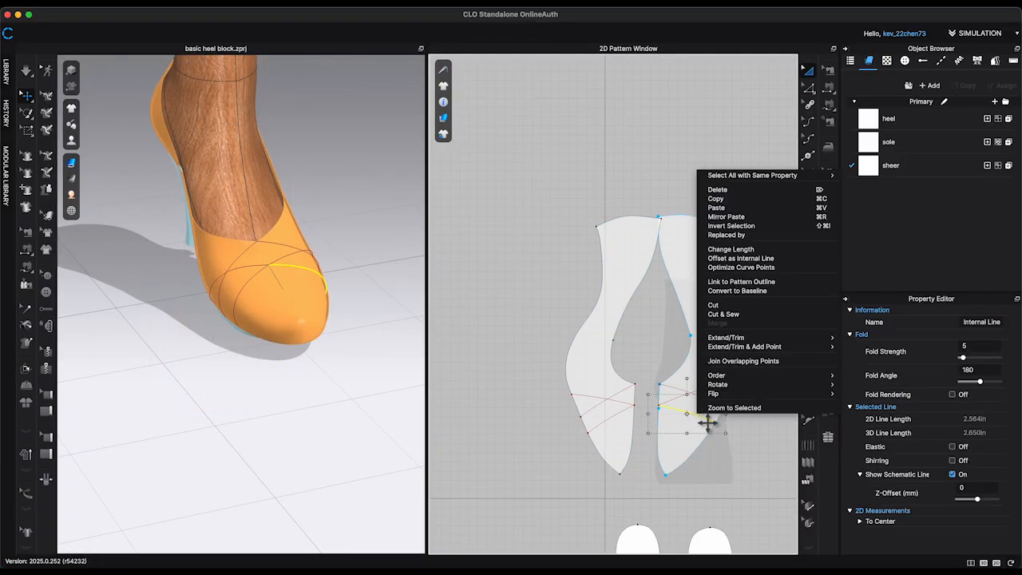
pyautogui.click(723, 498)
pyautogui.keyDown('shift'); pyautogui.click(614, 418); pyautogui.keyUp('shift')
pyautogui.rightClick(613, 418)
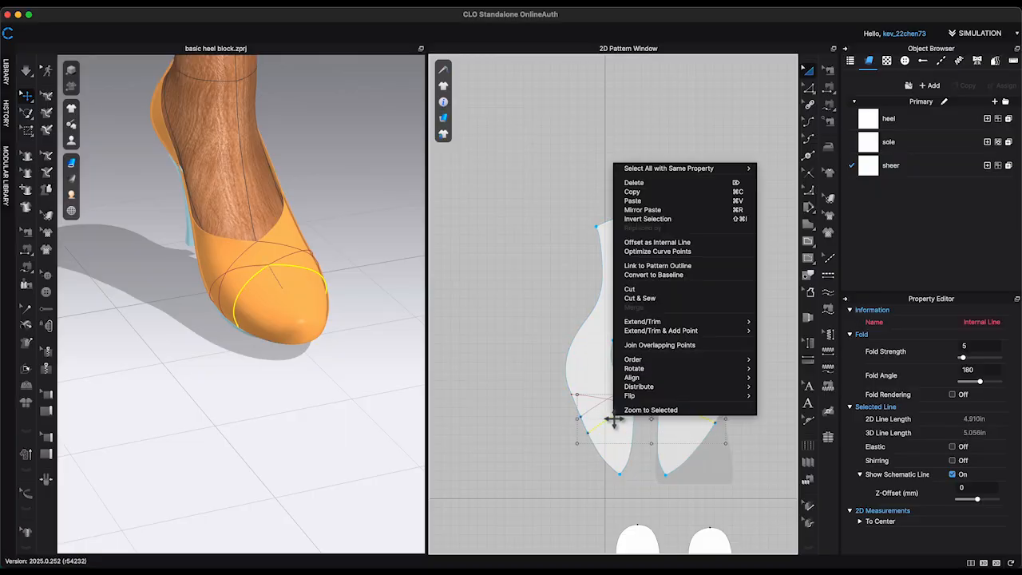
pyautogui.click(657, 302)
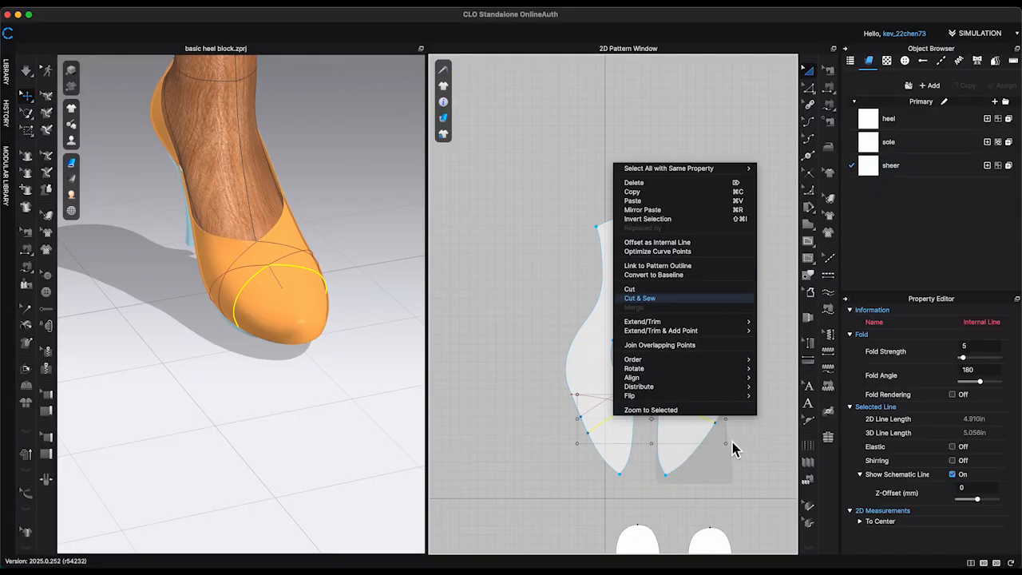
# Step: Assign the sheer fabric to both cut-off toe pieces and move the first upper half away from the second
pyautogui.click(611, 455)
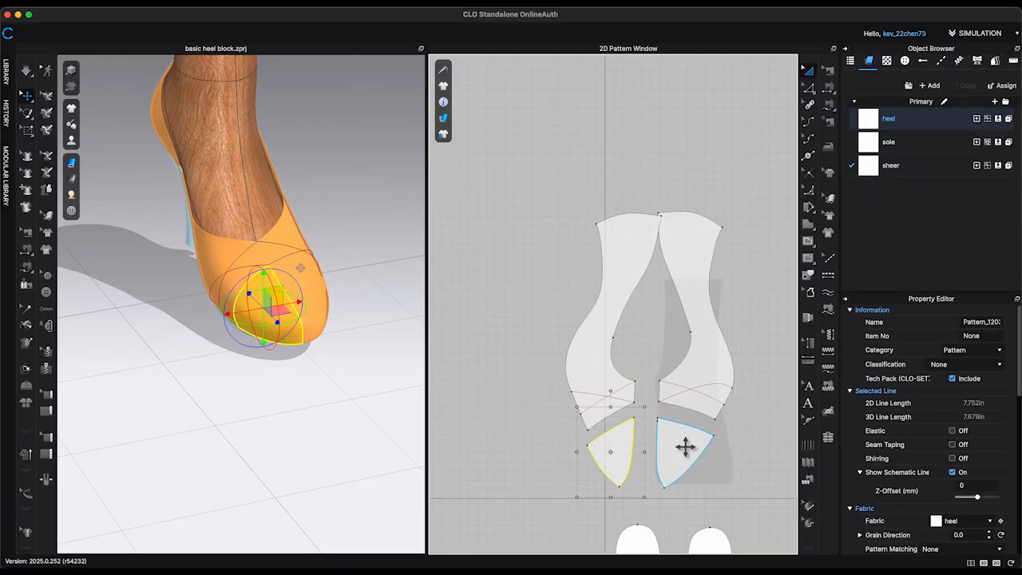
pyautogui.keyDown('shift'); pyautogui.click(684, 444); pyautogui.keyUp('shift')
pyautogui.click(997, 166)
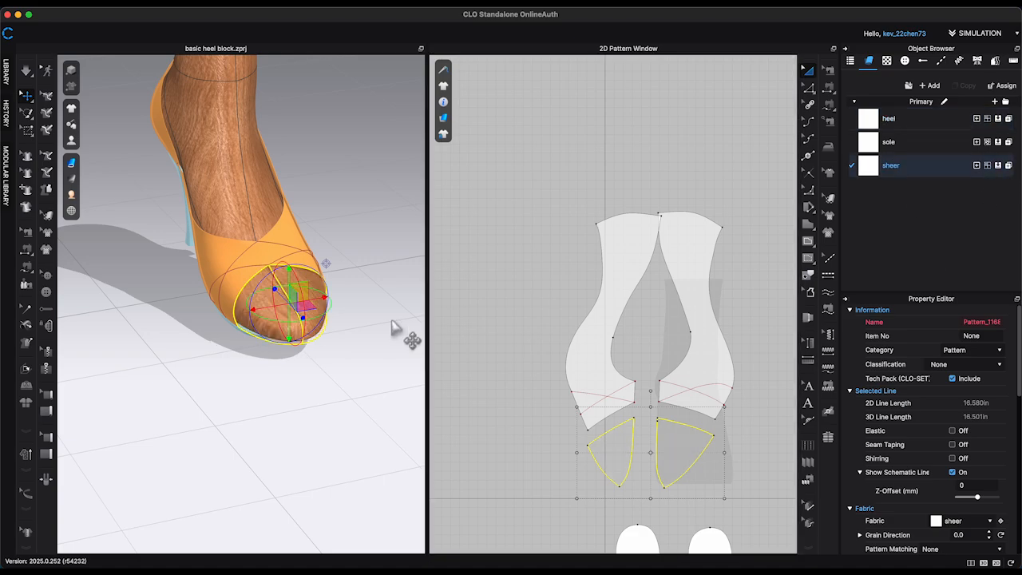
pyautogui.moveTo(391, 331); pyautogui.dragTo(388, 351, button='right')
pyautogui.click(605, 452)
pyautogui.keyDown('shift'); pyautogui.click(676, 454); pyautogui.keyUp('shift')
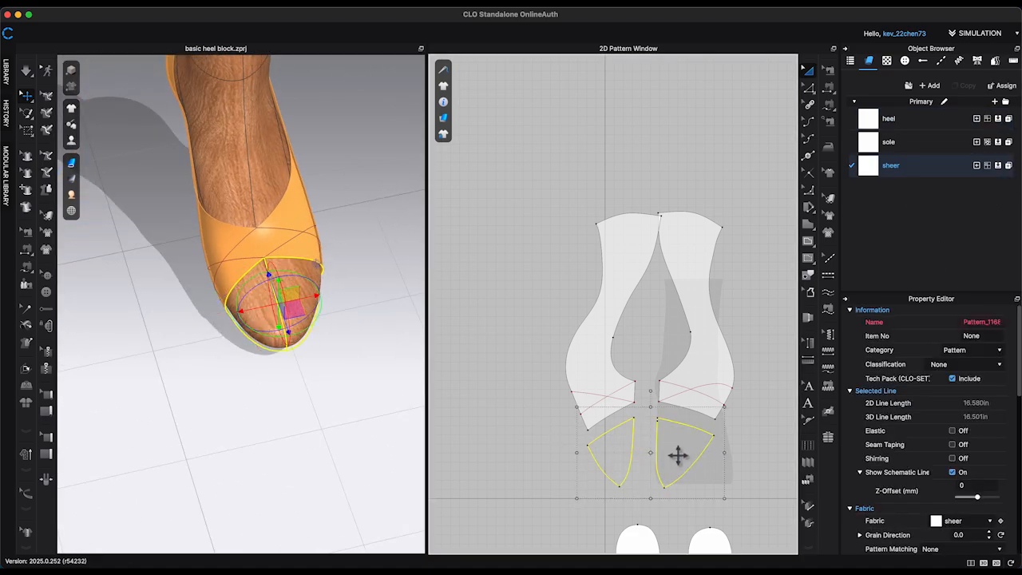
pyautogui.rightClick(678, 454)
pyautogui.click(722, 330)
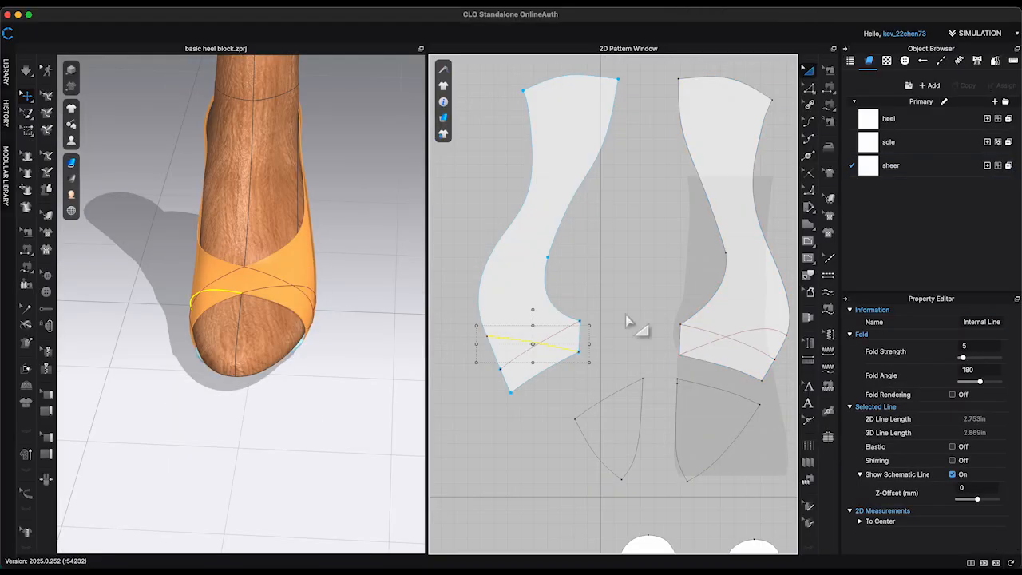
# Step: Duplicate the first upper half and place the copy about 7.2 in beyond its outer side
pyautogui.scroll(-6, 626, 321)
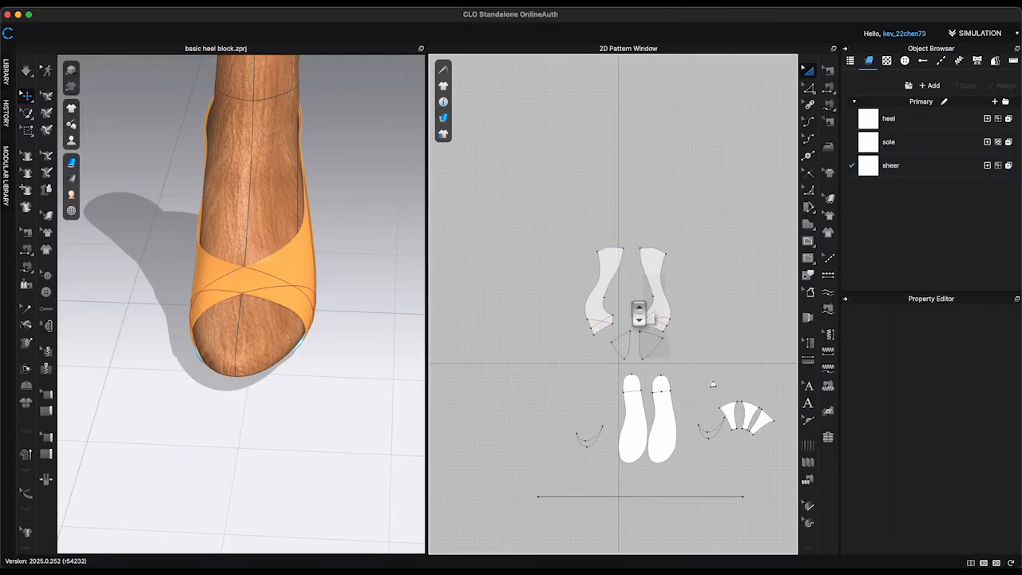
pyautogui.click(612, 264)
pyautogui.moveTo(619, 333); pyautogui.dragTo(533, 303)
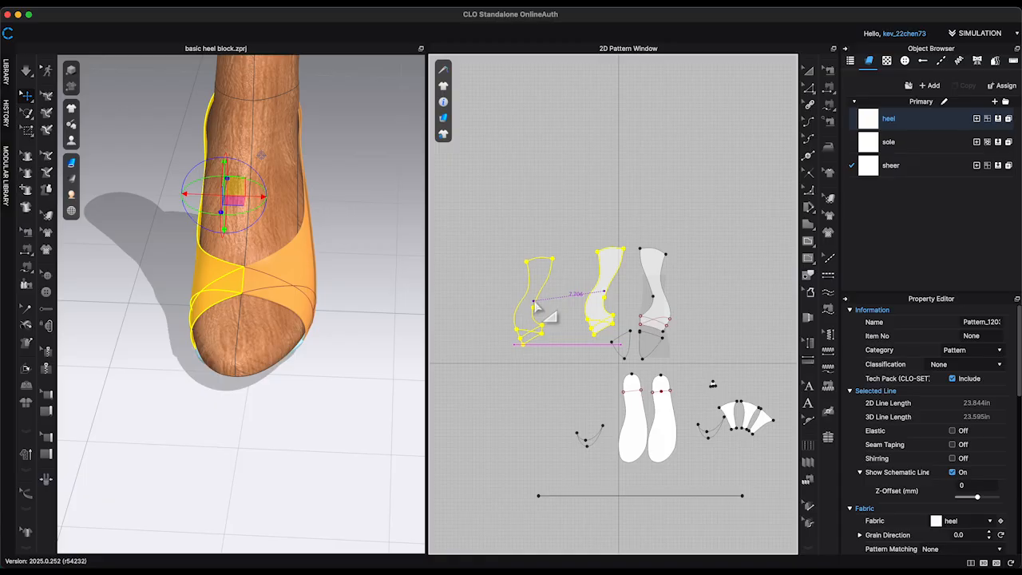
pyautogui.click(534, 302)
# Step: Duplicate the second upper half and place the copy about 8.5 in beyond its outer side
pyautogui.click(664, 283)
pyautogui.press('super+c')
pyautogui.press('super+v')
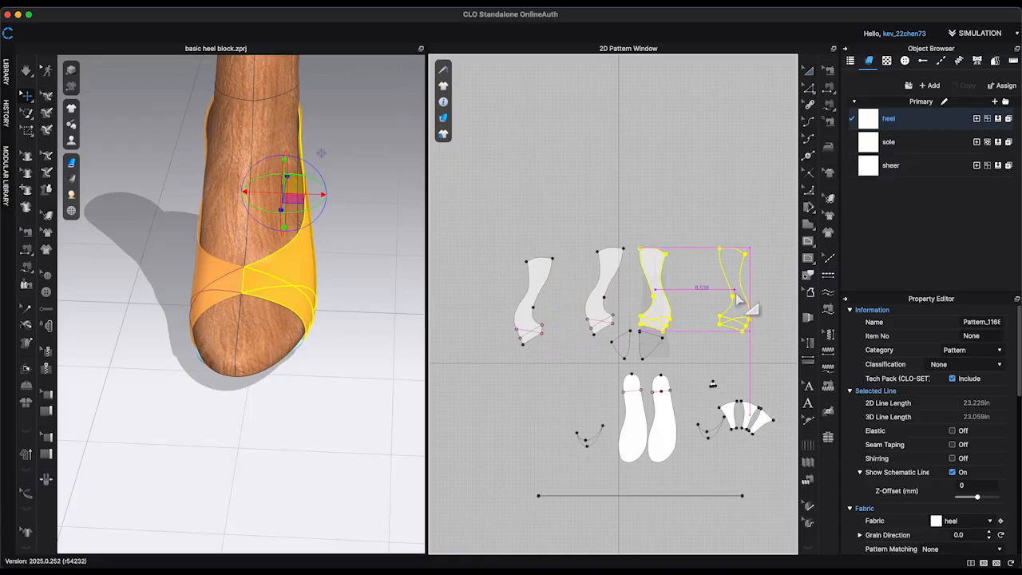
pyautogui.click(738, 300)
# Step: Cut and sew both original upper halves along the strap lines that run across to their outer edges
pyautogui.scroll(5, 526, 319)
pyautogui.click(565, 306)
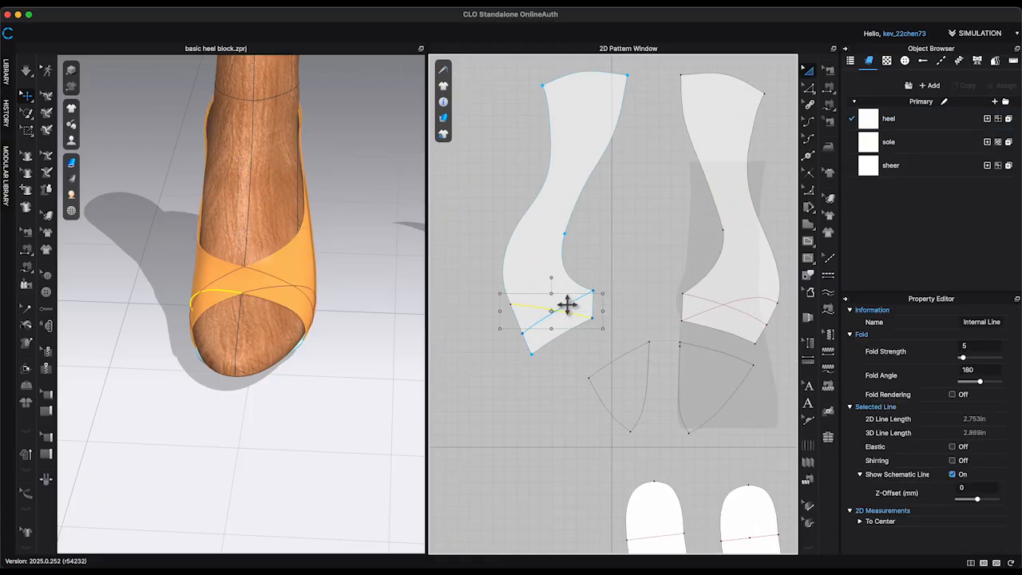
pyautogui.rightClick(749, 297)
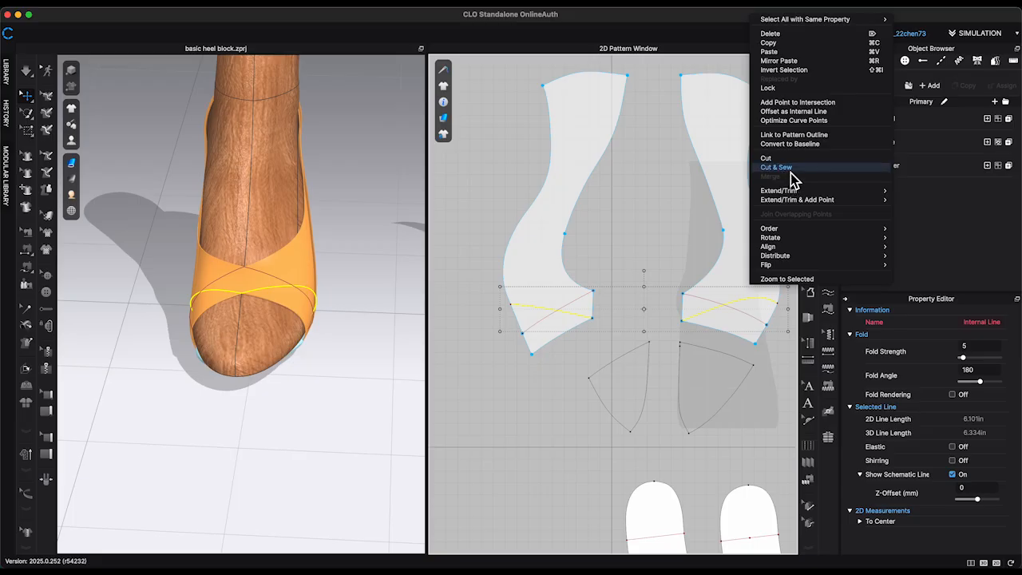
pyautogui.scroll(-4, 638, 279)
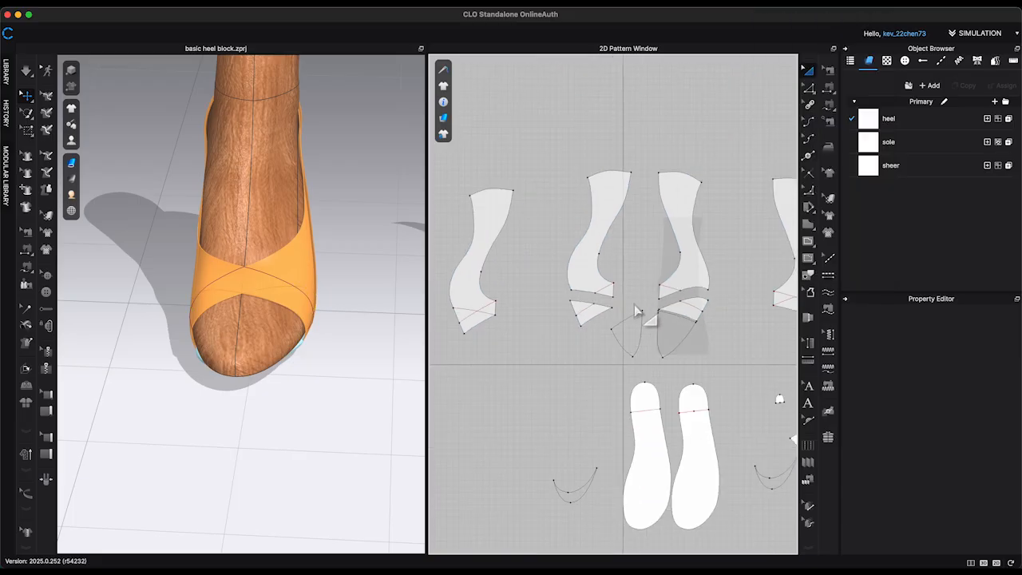
# Step: Cut and sew the first half's lower piece along its diagonal strap line and assign the sheer fabric to the small outer triangle
pyautogui.scroll(3, 607, 310)
pyautogui.click(577, 301)
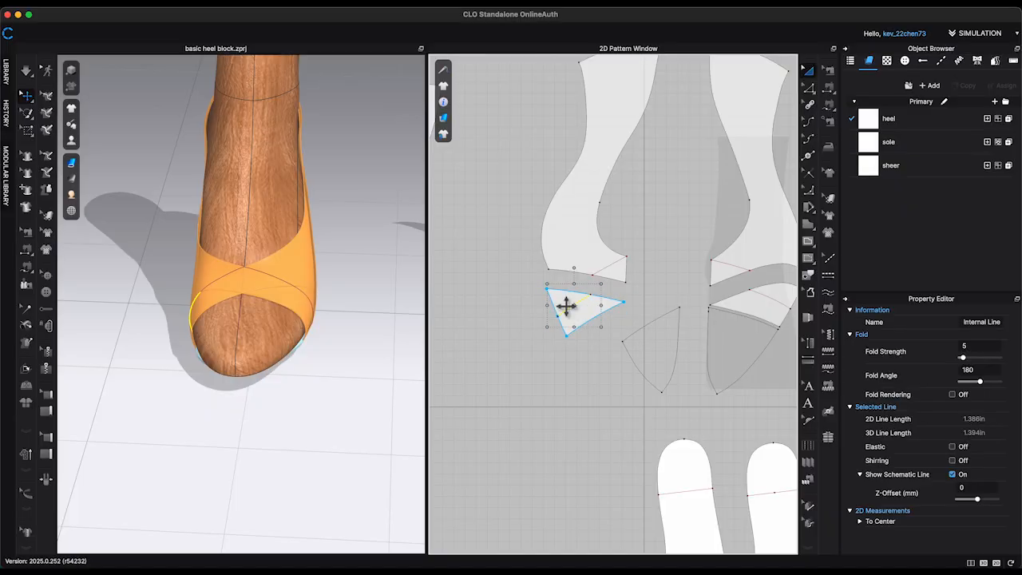
pyautogui.rightClick(572, 303)
pyautogui.click(515, 292)
pyautogui.click(635, 316)
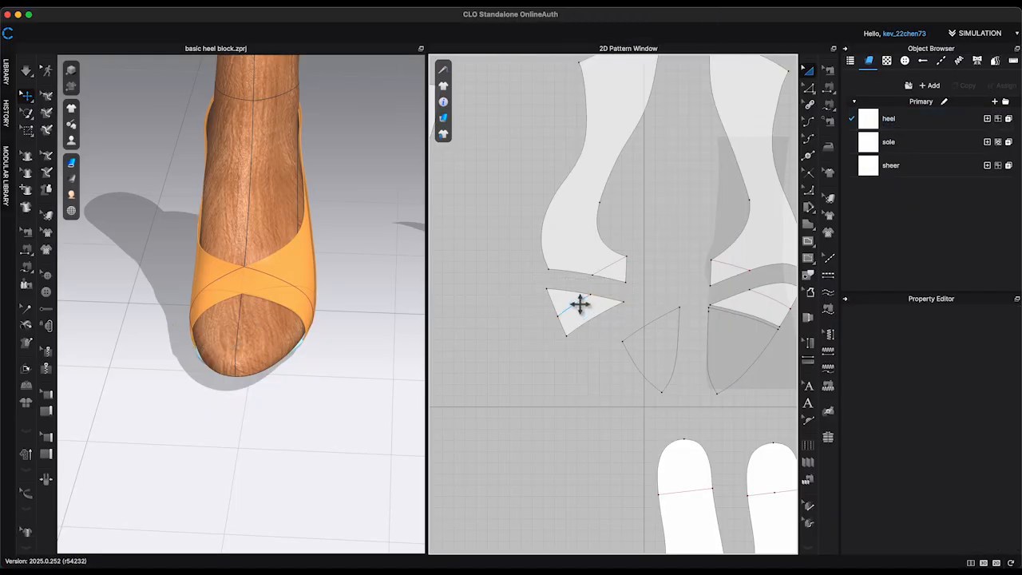
pyautogui.rightClick(579, 303)
pyautogui.click(607, 447)
pyautogui.click(563, 291)
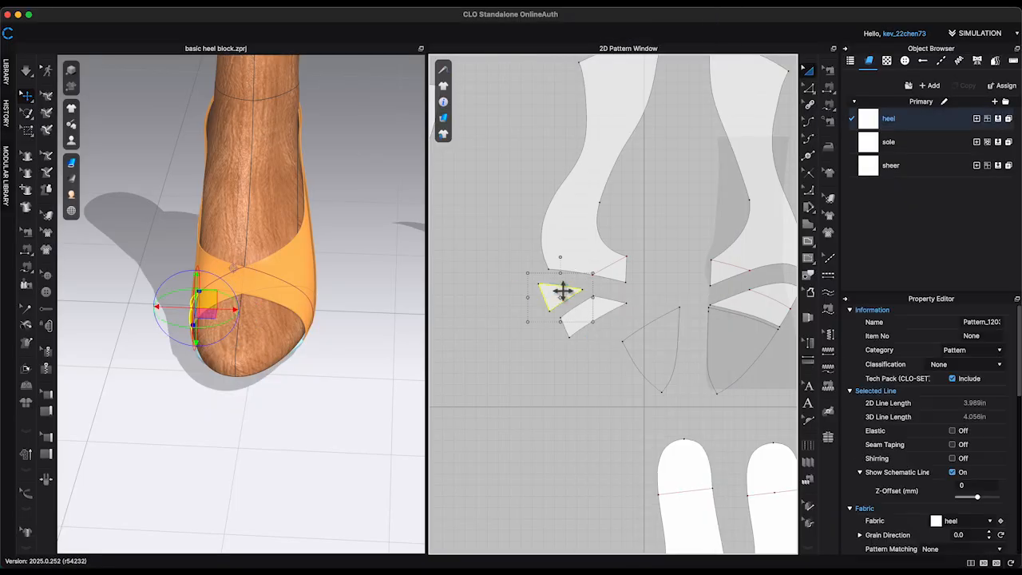
pyautogui.click(999, 167)
# Step: Cut and sew the second half's lower piece along its remaining strap line and assign the sheer fabric to its outer triangle
pyautogui.moveTo(259, 232); pyautogui.dragTo(343, 235, button='right')
pyautogui.click(383, 180)
pyautogui.moveTo(383, 191); pyautogui.dragTo(267, 243, button='right')
pyautogui.click(267, 242)
pyautogui.moveTo(286, 255); pyautogui.dragTo(341, 248, button='middle')
pyautogui.rightClick(777, 299)
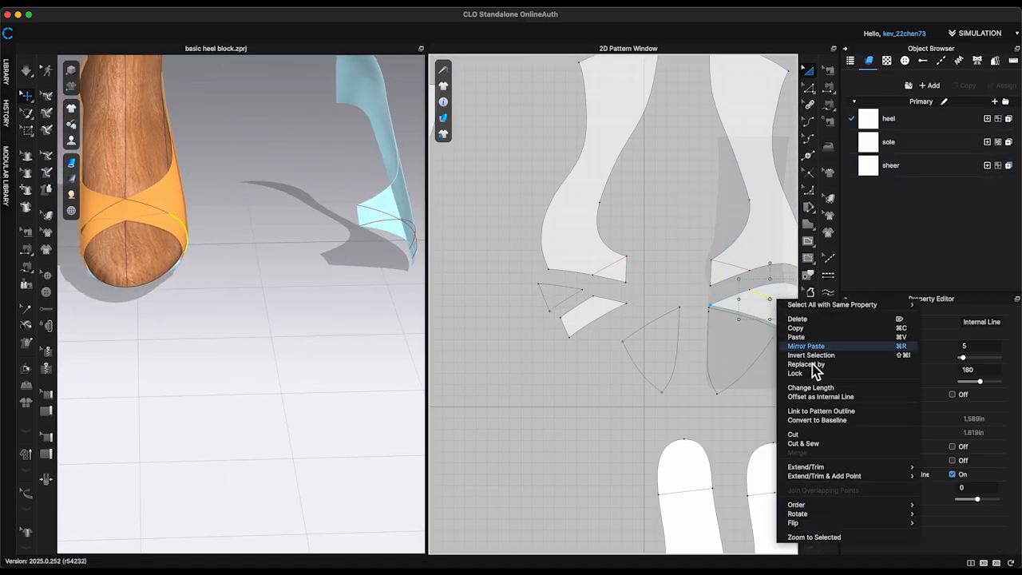
pyautogui.click(819, 447)
pyautogui.moveTo(709, 213); pyautogui.dragTo(576, 213, button='middle')
pyautogui.click(665, 294)
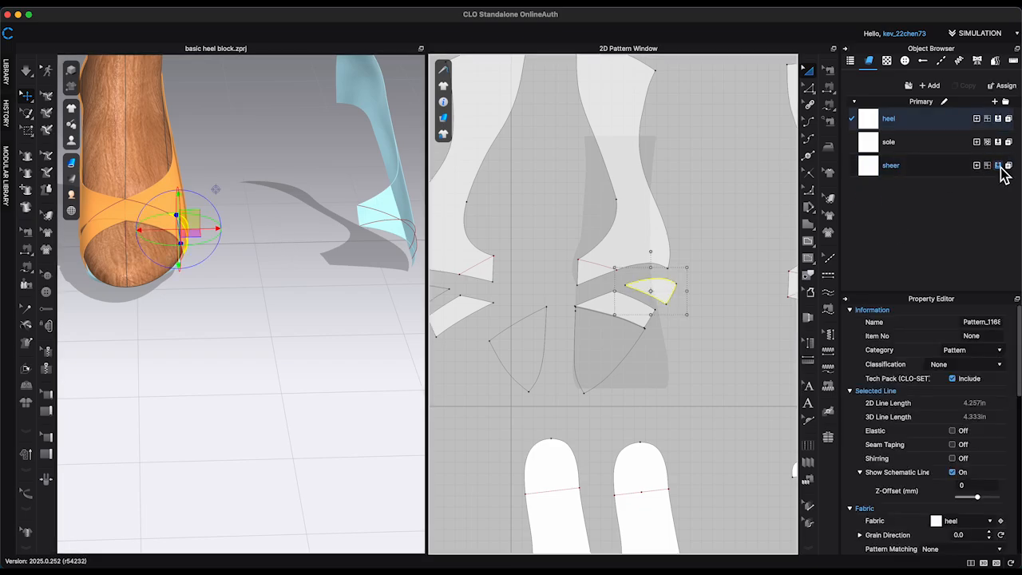
pyautogui.click(998, 164)
pyautogui.moveTo(296, 262); pyautogui.dragTo(326, 365, button='right')
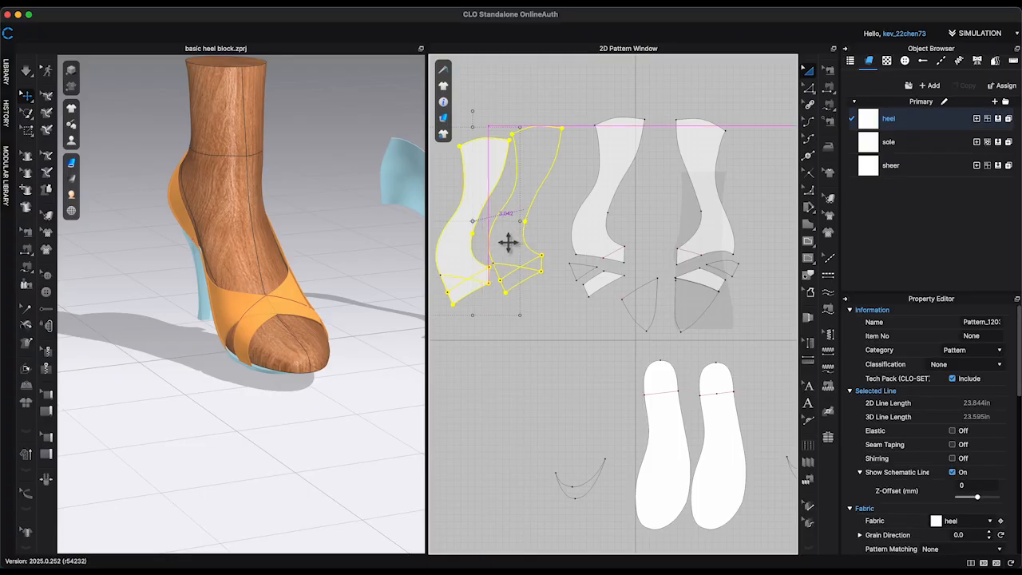
# Step: Bring the first half's copy closer to the original and cut and sew it along both strap lines
pyautogui.scroll(3, 662, 278)
pyautogui.scroll(1, 663, 278)
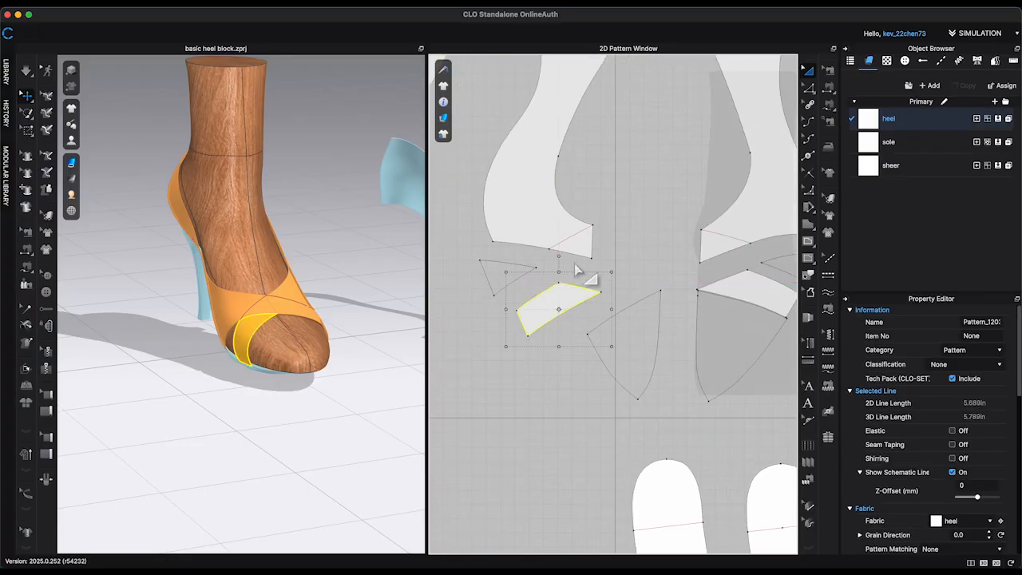
pyautogui.click(627, 252)
pyautogui.scroll(-2, 499, 255)
pyautogui.moveTo(486, 216)
pyautogui.mouseDown(button='middle')
pyautogui.moveTo(545, 239)
pyautogui.moveTo(504, 215)
pyautogui.mouseUp(button='middle')
pyautogui.click(475, 294)
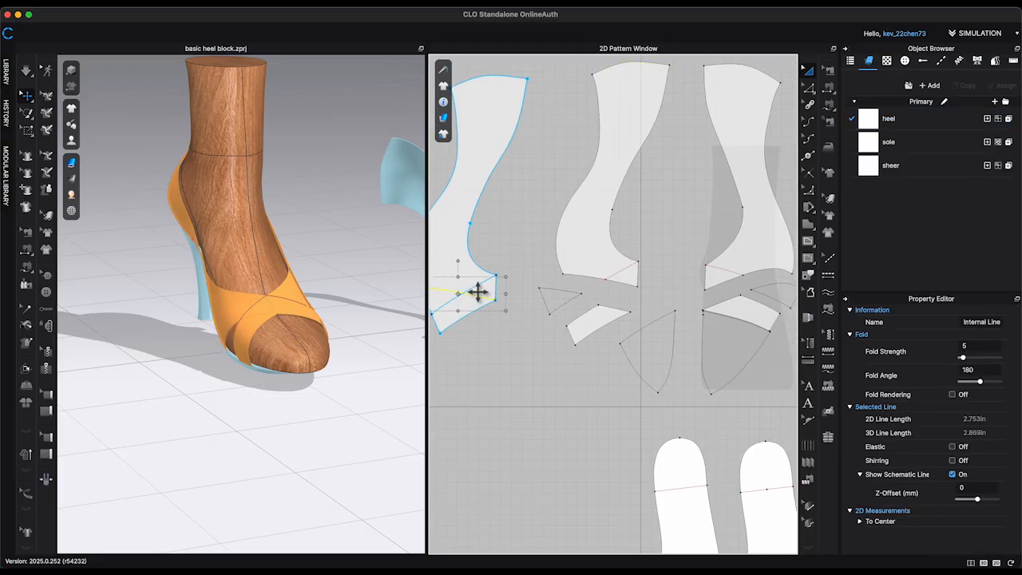
pyautogui.rightClick(482, 289)
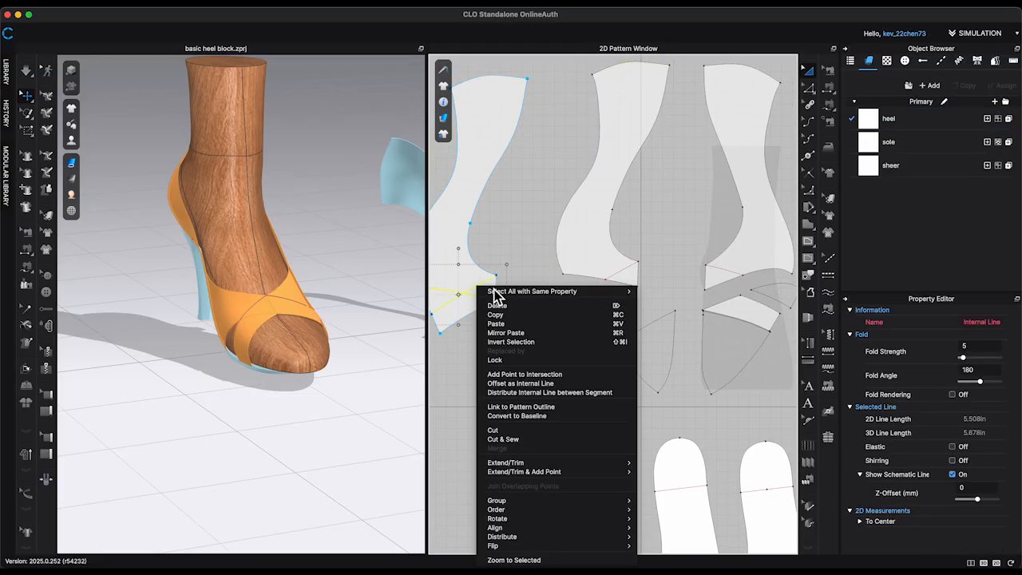
pyautogui.click(522, 440)
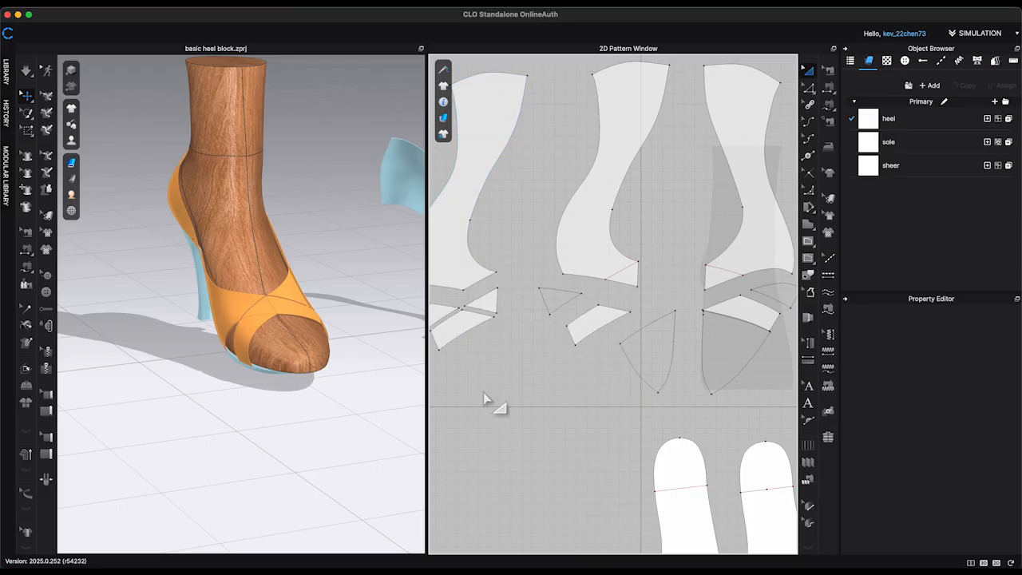
# Step: Delete all pieces of the first copy except the inner triangle, and place that triangle beside the second upper half's centre front edge
pyautogui.click(465, 329)
pyautogui.press('Delete')
pyautogui.click(439, 307)
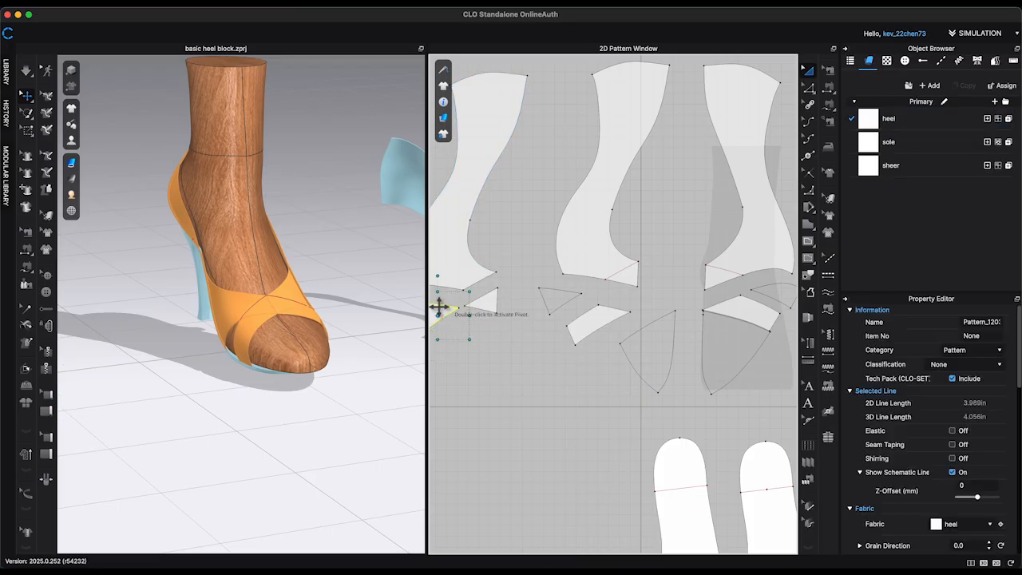
pyautogui.press('Delete')
pyautogui.click(459, 258)
pyautogui.press('Delete')
pyautogui.moveTo(488, 302); pyautogui.dragTo(692, 281)
pyautogui.scroll(5, 696, 243)
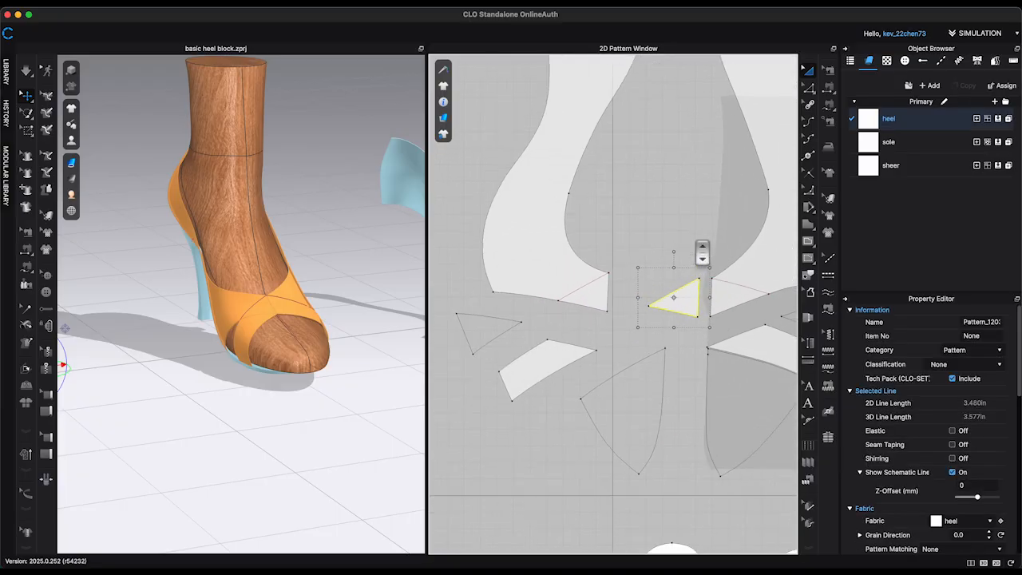
pyautogui.moveTo(694, 247); pyautogui.dragTo(670, 249, button='middle')
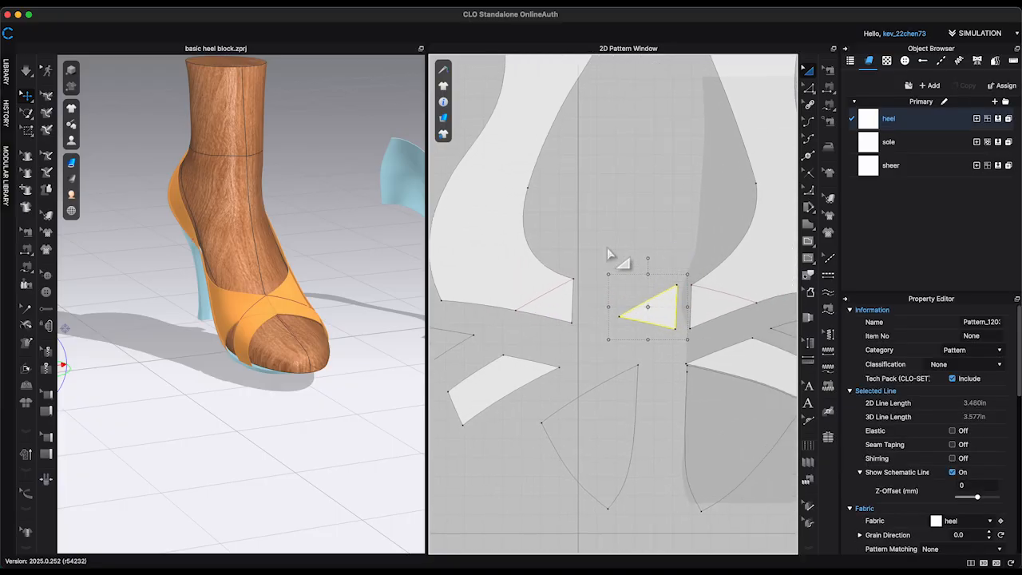
pyautogui.scroll(-2, 611, 254)
# Step: Remove the centre front seam between the two upper halves and sew the triangle to the second half's centre edge
pyautogui.click(830, 70)
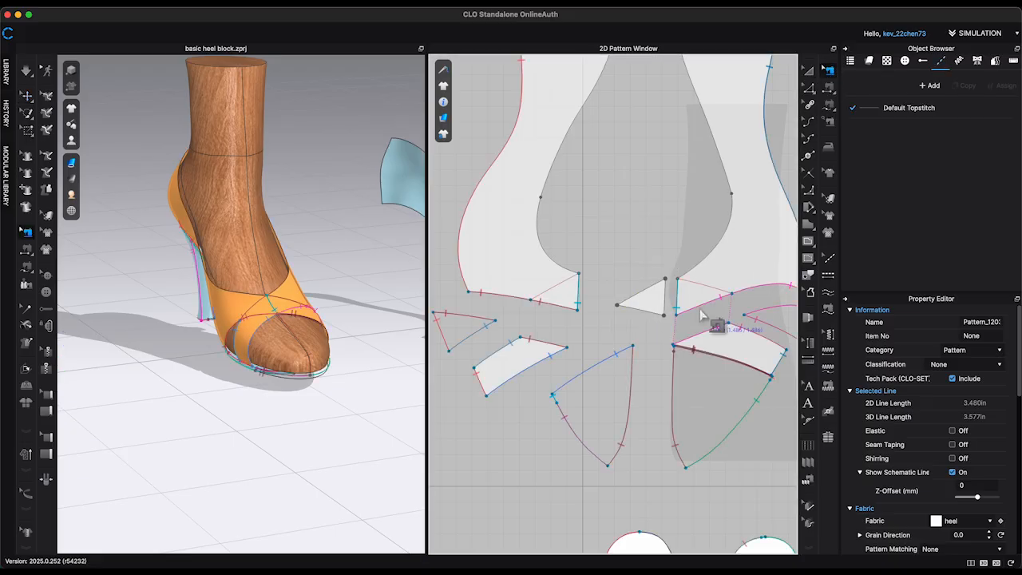
pyautogui.click(682, 296)
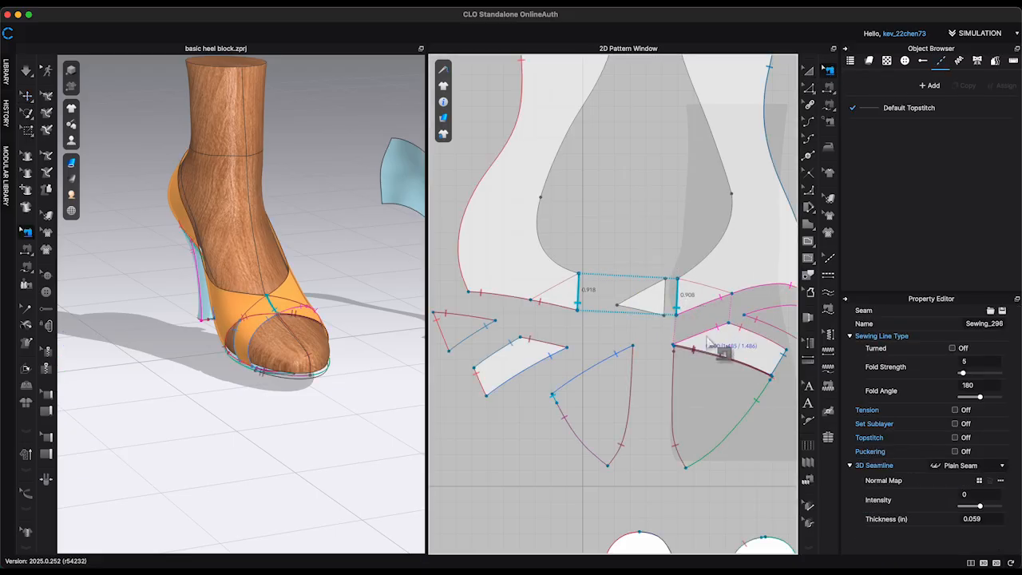
pyautogui.press('Delete')
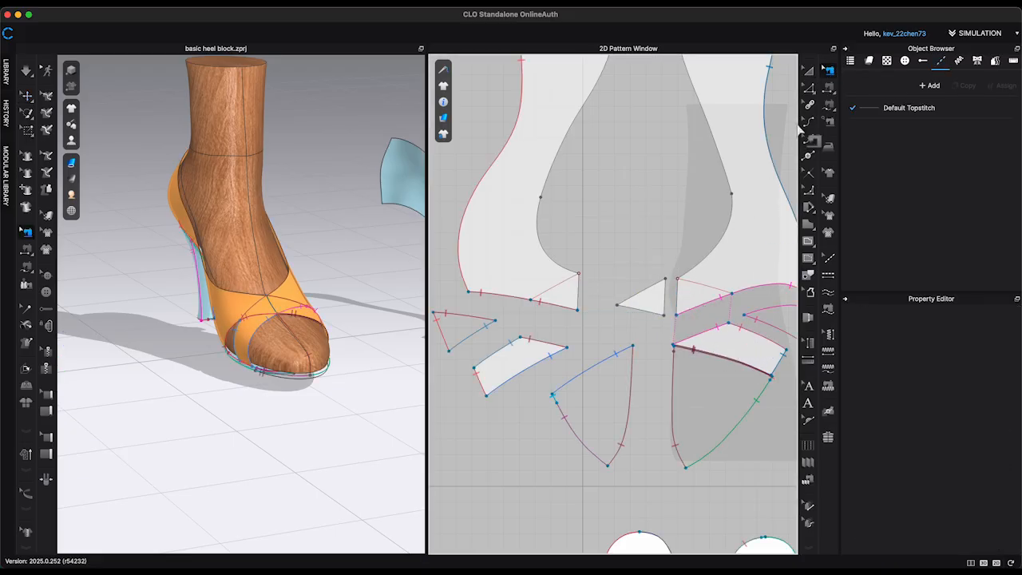
pyautogui.click(830, 88)
pyautogui.click(665, 299)
pyautogui.click(676, 299)
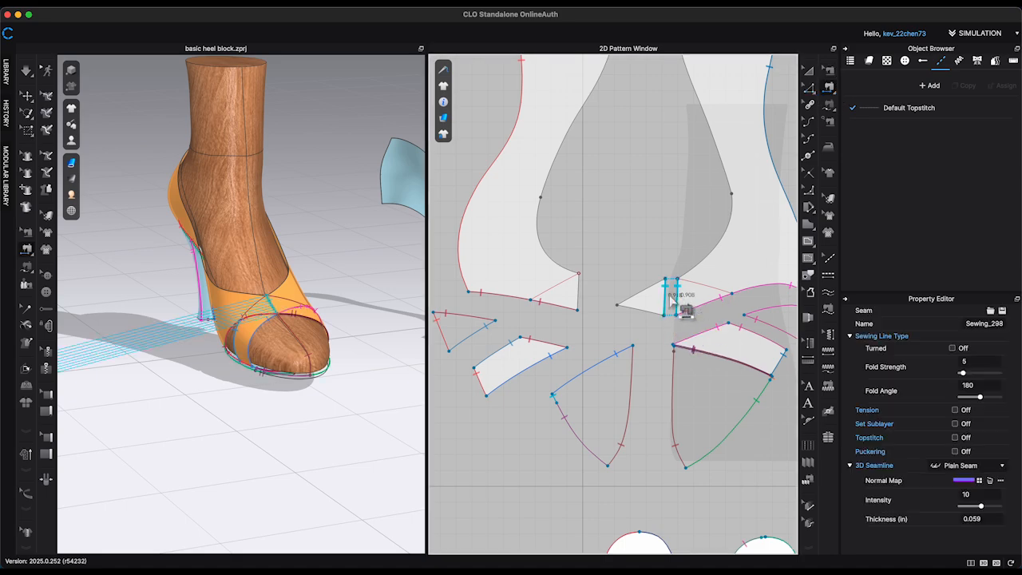
# Step: Remove the seam joining the first half to its lower strap and sew that strap's upper edge to the triangle
pyautogui.click(828, 70)
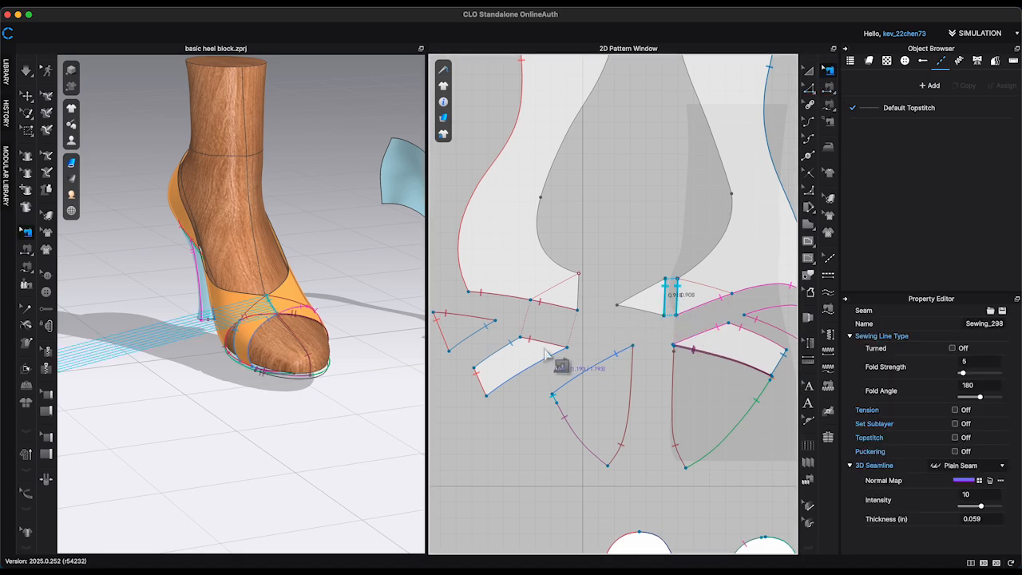
pyautogui.press('Escape')
pyautogui.click(829, 87)
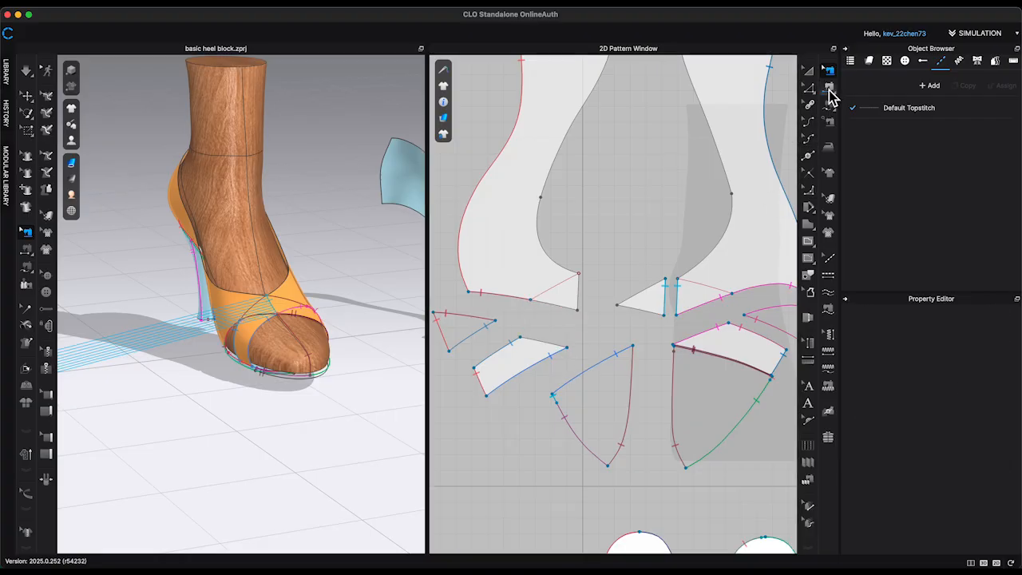
pyautogui.click(538, 340)
pyautogui.press('a')
# Step: Move the first half's lower strap beneath the triangle and shift the first upper half up, clear of both pieces
pyautogui.moveTo(525, 361); pyautogui.dragTo(603, 340)
pyautogui.scroll(-5, 544, 367)
pyautogui.moveTo(535, 290); pyautogui.dragTo(548, 270)
pyautogui.scroll(-5, 366, 392)
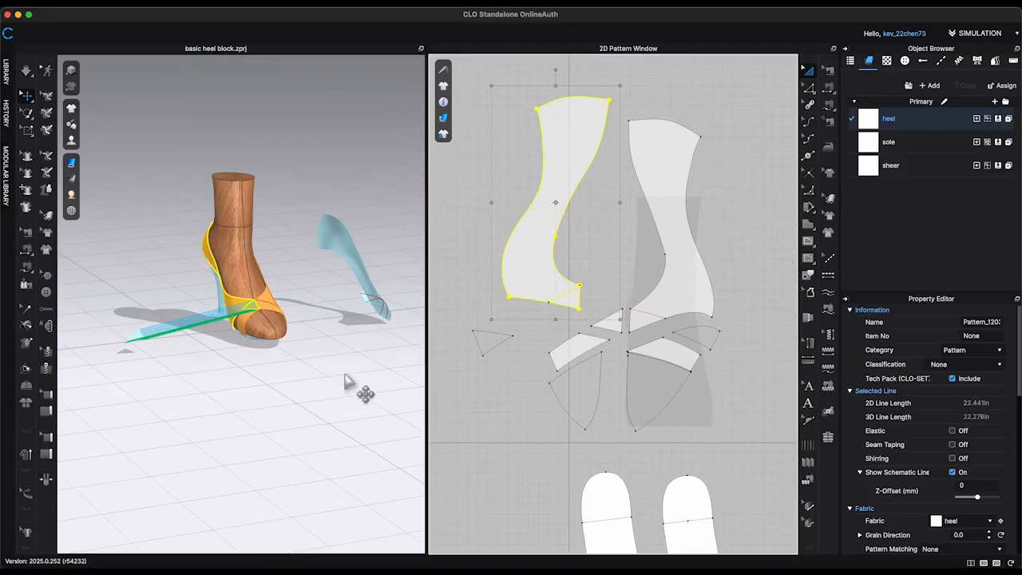
# Step: Position the sewn triangle over the front of the shoe in 3D and simulate it into place
pyautogui.moveTo(137, 348); pyautogui.dragTo(259, 310)
pyautogui.scroll(10, 261, 338)
pyautogui.rightClick(316, 308)
pyautogui.click(370, 341)
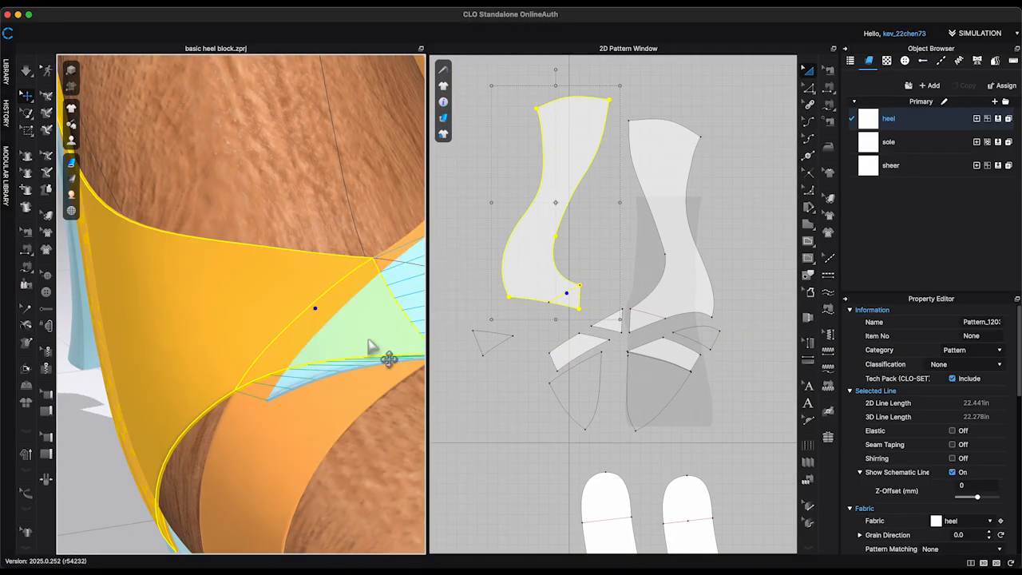
pyautogui.rightClick(370, 343)
pyautogui.click(410, 85)
pyautogui.scroll(-5, 431, 328)
pyautogui.moveTo(316, 389); pyautogui.dragTo(267, 410, button='middle')
pyautogui.press('space')
pyautogui.moveTo(267, 409); pyautogui.dragTo(329, 307, button='right')
pyautogui.press('space')
# Step: Cut and sew the second half's copy along both of its strap lines
pyautogui.click(481, 212)
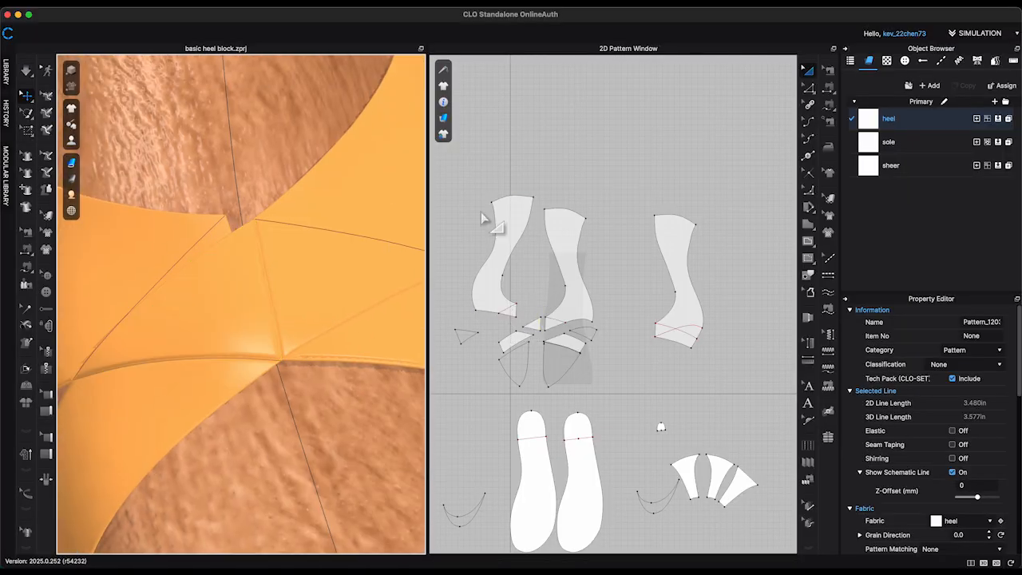
pyautogui.scroll(2, 563, 366)
pyautogui.moveTo(636, 361); pyautogui.dragTo(668, 367, button='middle')
pyautogui.click(724, 333)
pyautogui.rightClick(739, 332)
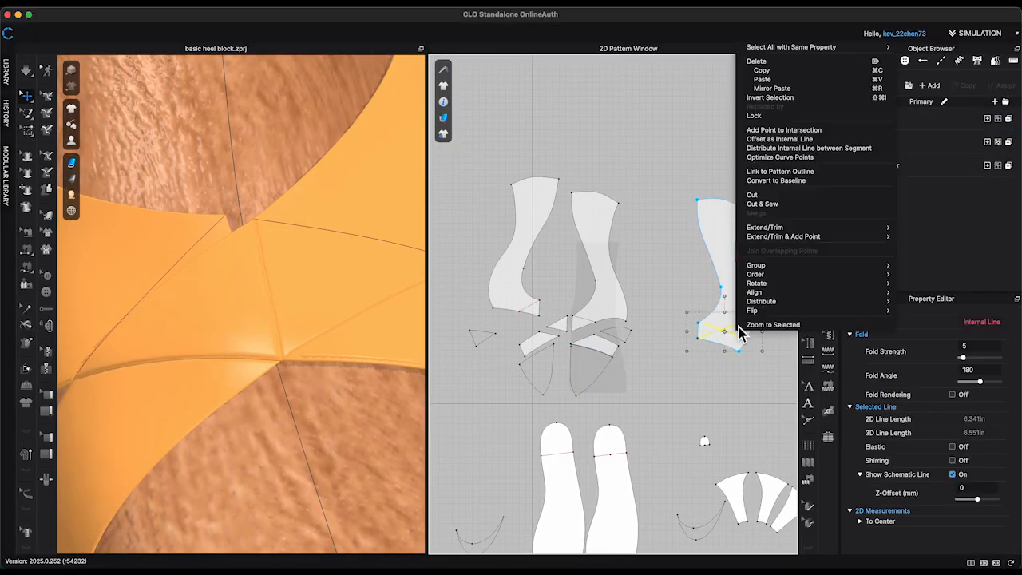
pyautogui.click(762, 204)
# Step: Delete the second copy's unneeded pieces, keeping its inner triangle, and place the triangle beside the first upper half's centre front edge
pyautogui.click(721, 269)
pyautogui.press('Delete')
pyautogui.click(730, 348)
pyautogui.press('Delete')
pyautogui.scroll(5, 619, 338)
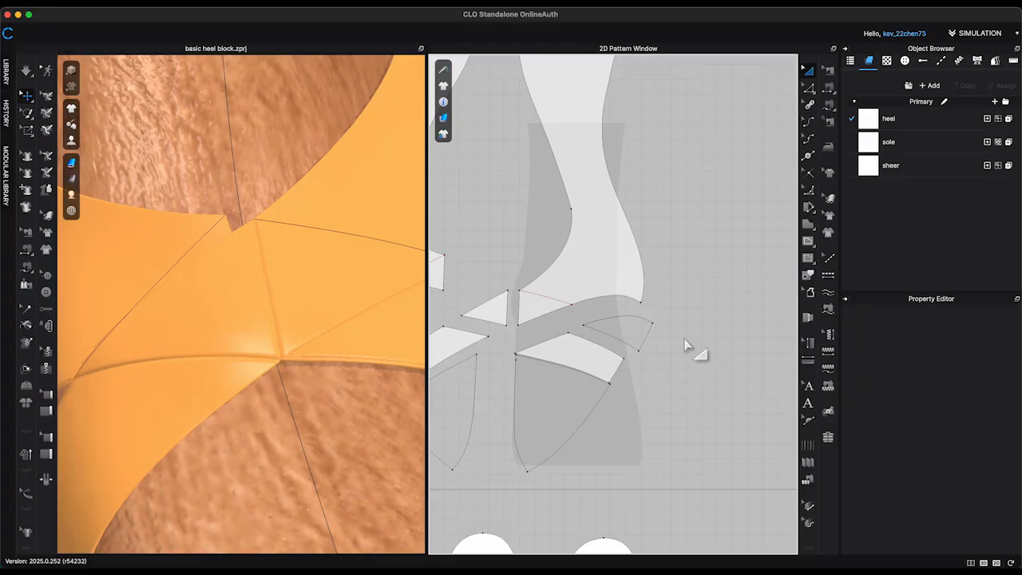
pyautogui.scroll(-5, 691, 343)
pyautogui.moveTo(741, 338); pyautogui.dragTo(592, 308)
pyautogui.scroll(5, 604, 304)
pyautogui.click(613, 281)
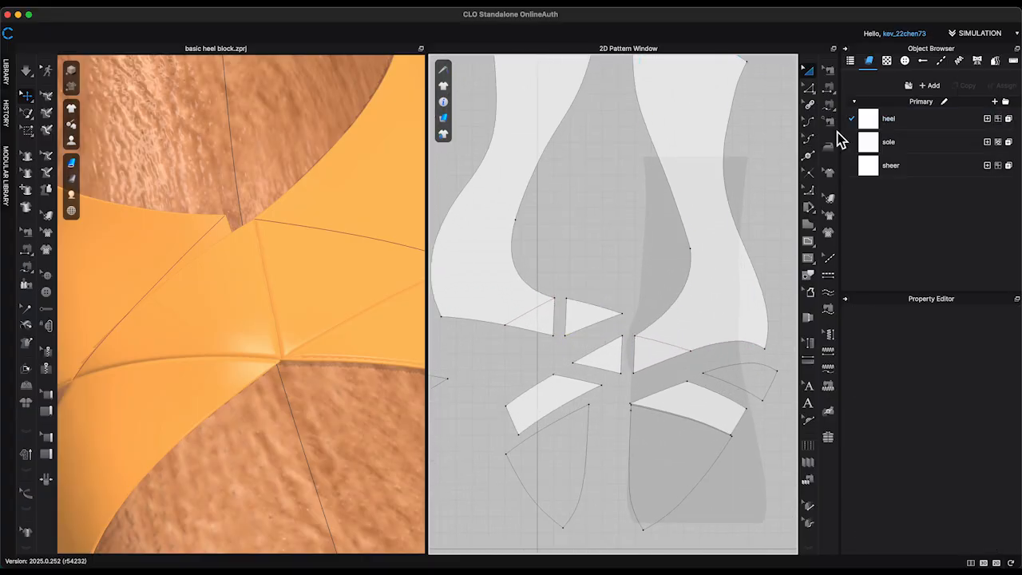
# Step: Sew the second triangle to the first half's centre edge and resew the second half's lower strap to that triangle
pyautogui.click(827, 87)
pyautogui.click(566, 318)
pyautogui.click(554, 318)
pyautogui.click(832, 71)
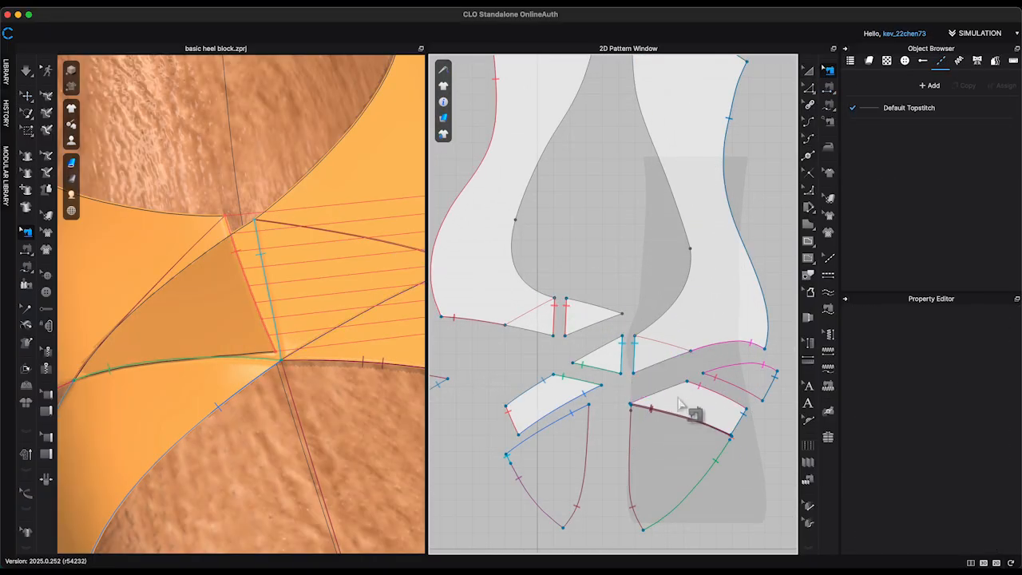
pyautogui.scroll(-5, 687, 407)
pyautogui.scroll(-1, 700, 403)
pyautogui.scroll(-10, 335, 370)
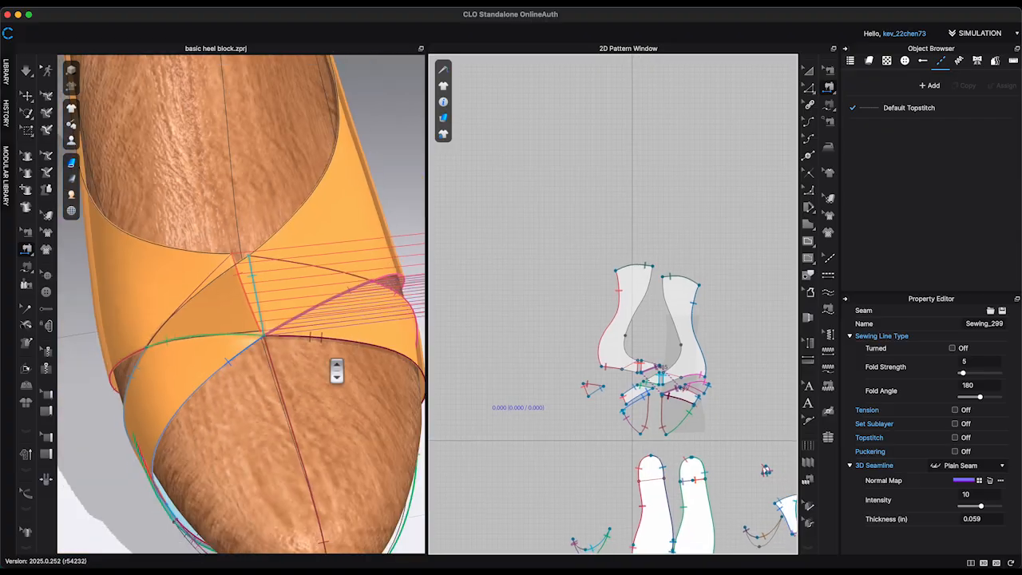
# Step: Move the second copy's triangle in 3D so it lies over the strap crossing at the front of the shoe
pyautogui.moveTo(372, 360); pyautogui.dragTo(259, 385, button='right')
pyautogui.press('q')
pyautogui.moveTo(317, 311); pyautogui.dragTo(189, 315)
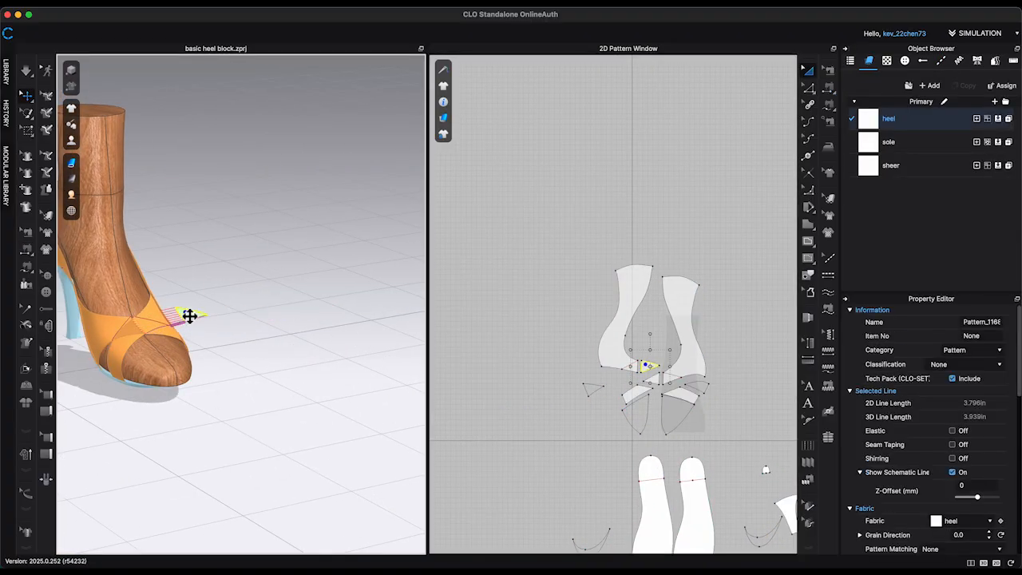
pyautogui.moveTo(189, 314); pyautogui.dragTo(245, 332, button='right')
pyautogui.moveTo(343, 297); pyautogui.dragTo(349, 286, button='right')
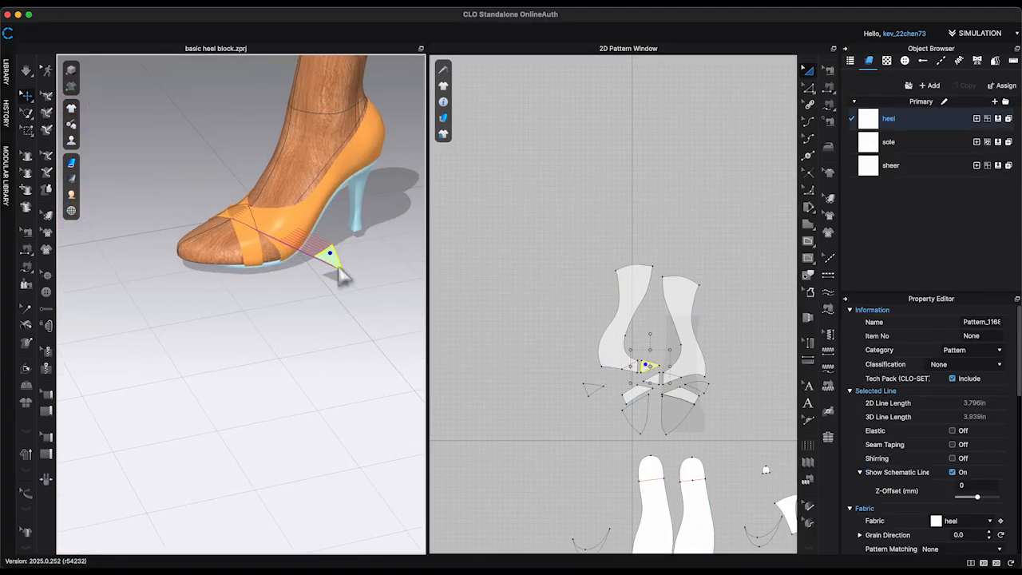
pyautogui.moveTo(313, 254); pyautogui.dragTo(265, 229)
pyautogui.moveTo(257, 229); pyautogui.dragTo(288, 240, button='right')
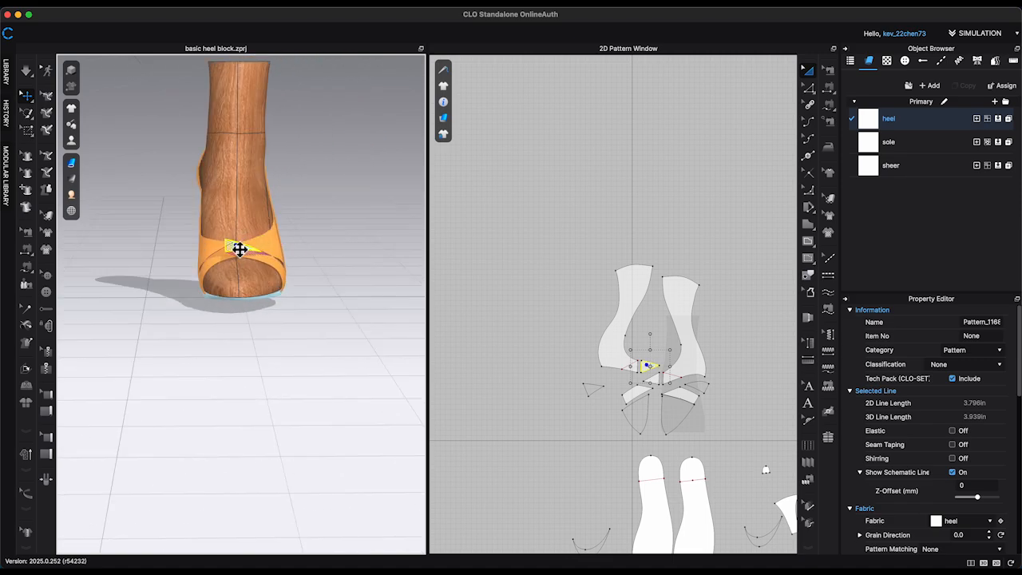
pyautogui.scroll(10, 274, 269)
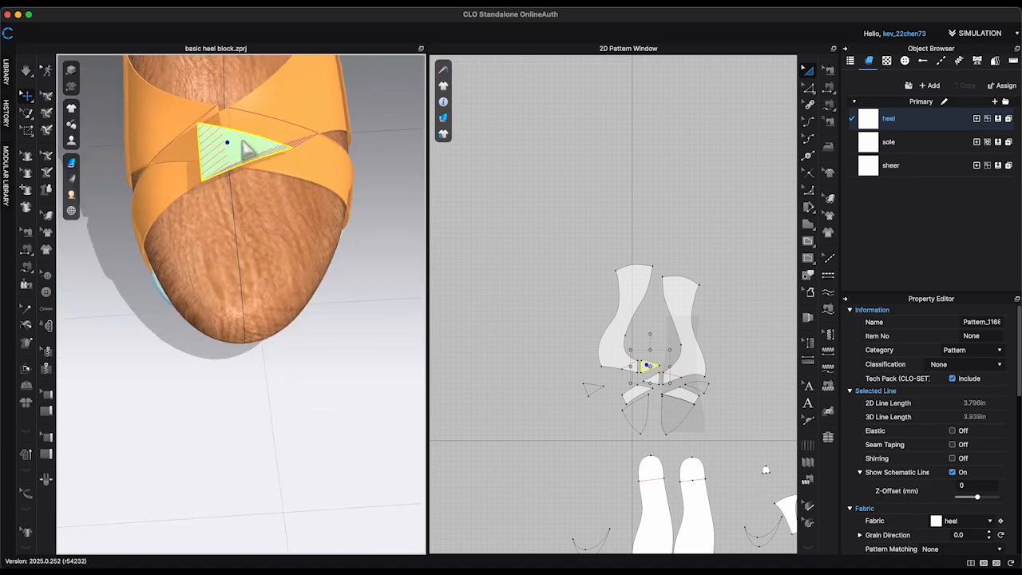
pyautogui.moveTo(246, 148); pyautogui.dragTo(259, 133)
# Step: Set the simulation layer of the second upper half, its triangle and its lower strap to 1
pyautogui.moveTo(265, 129); pyautogui.dragTo(312, 232, button='right')
pyautogui.click(312, 233)
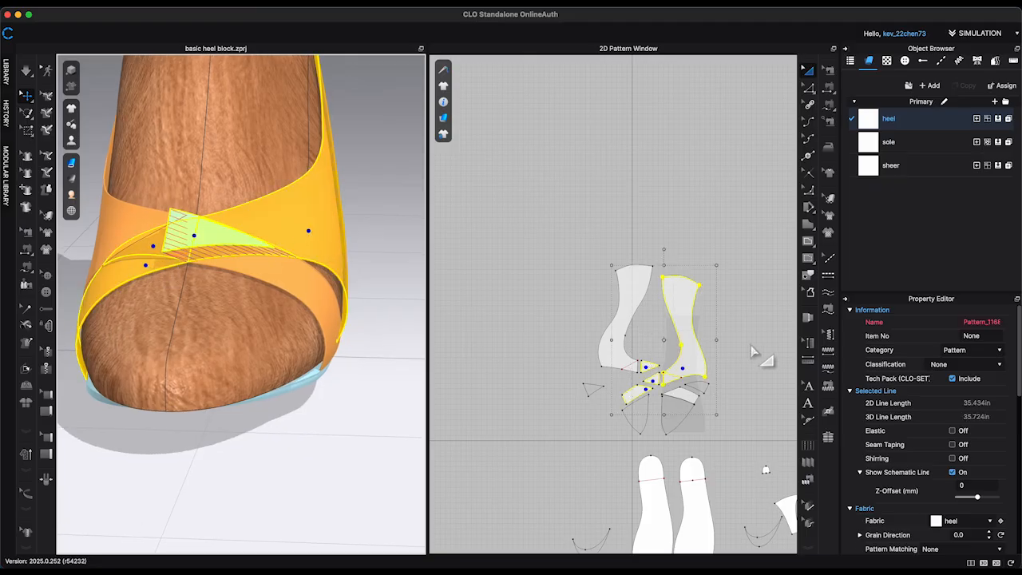
pyautogui.scroll(5, 665, 382)
pyautogui.keyDown('shift'); pyautogui.click(622, 343); pyautogui.keyUp('shift')
pyautogui.scroll(-2, 947, 473)
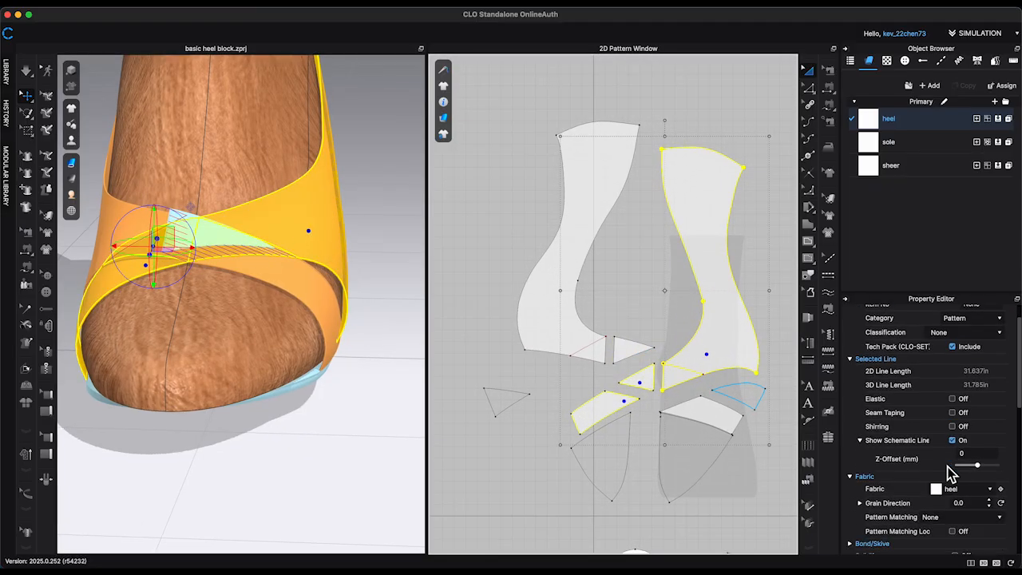
pyautogui.scroll(-6, 953, 472)
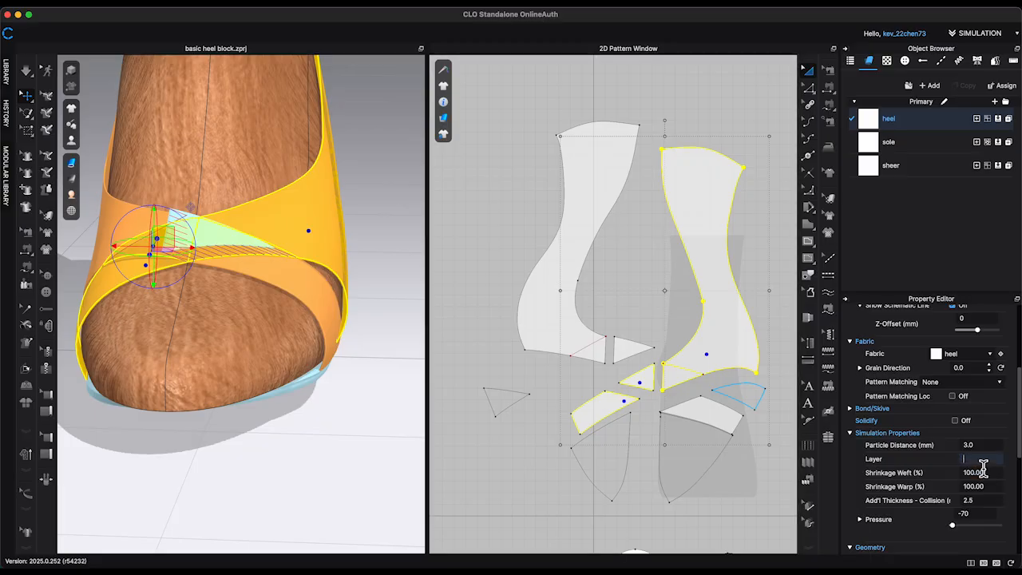
pyautogui.press('Return')
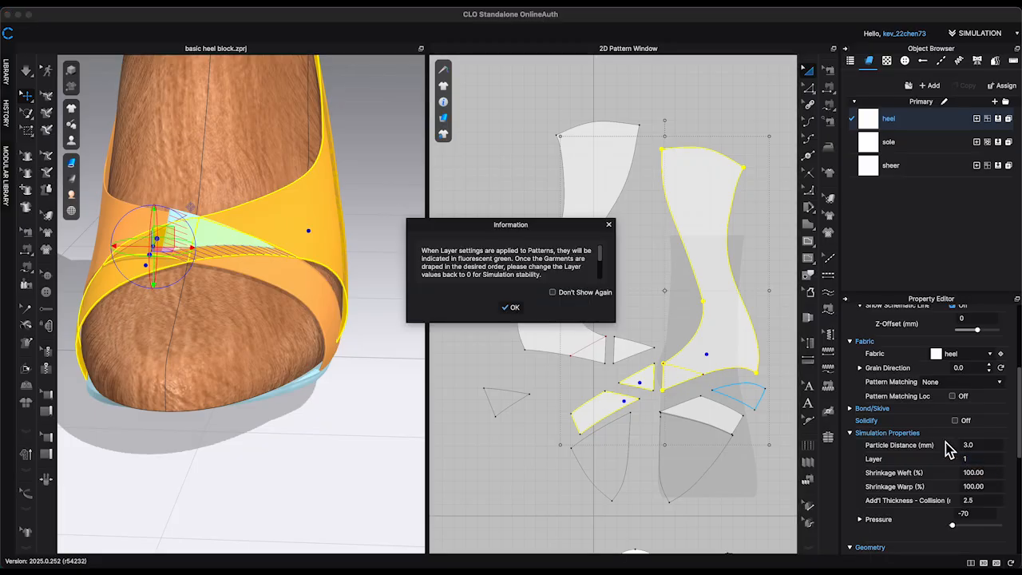
pyautogui.click(515, 311)
# Step: Lift the second half's triangle in 3D so it sits above the strap crossing
pyautogui.moveTo(410, 282); pyautogui.dragTo(289, 232, button='right')
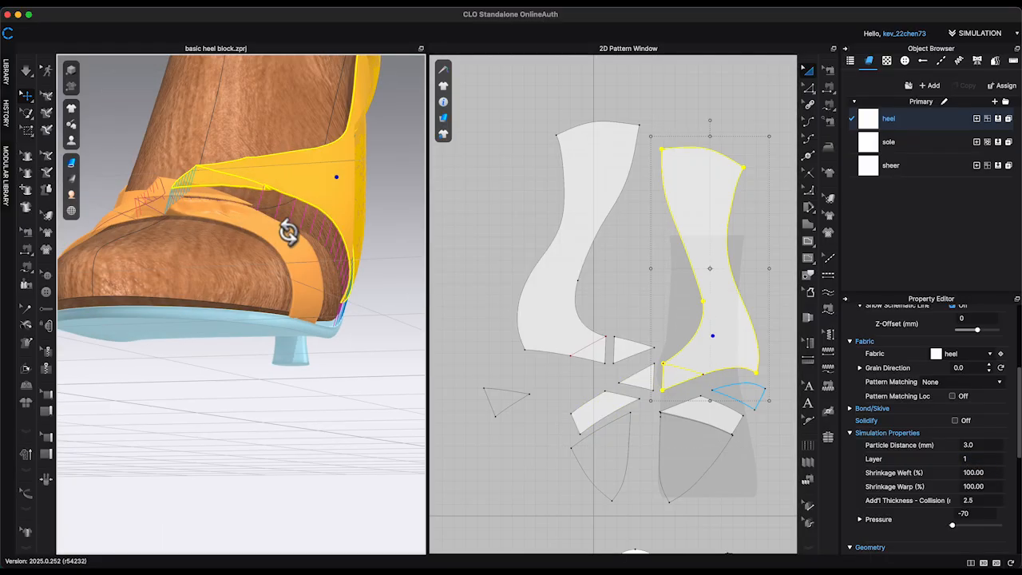
pyautogui.keyDown('shift'); pyautogui.click(643, 376); pyautogui.keyUp('shift')
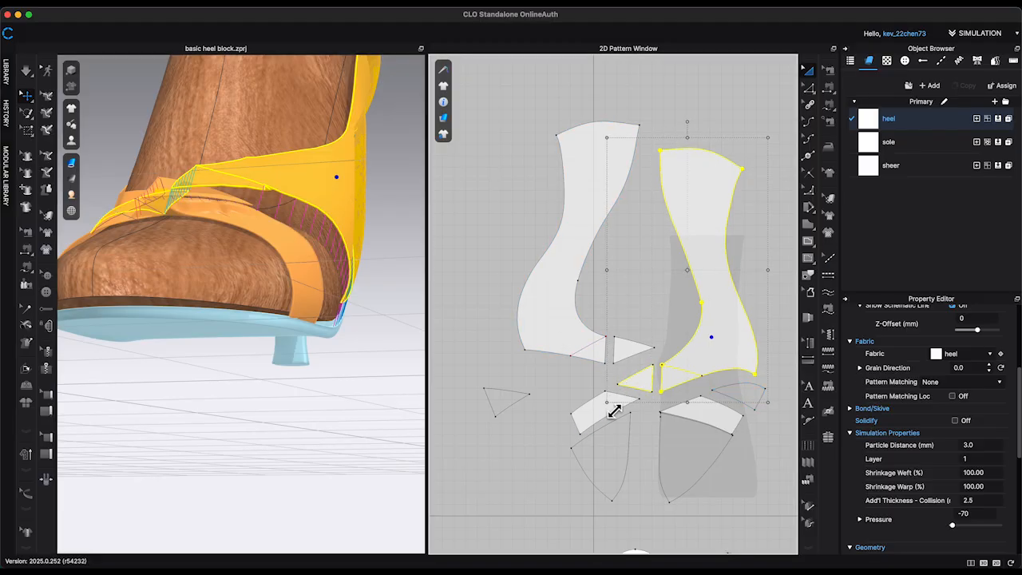
pyautogui.click(226, 351)
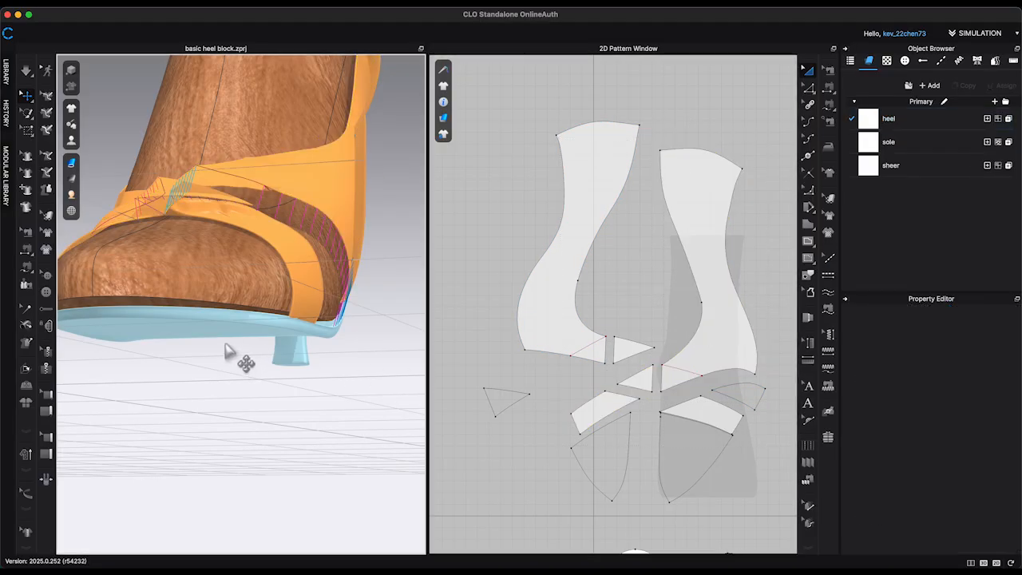
pyautogui.moveTo(152, 232); pyautogui.dragTo(168, 168)
pyautogui.click(648, 375)
pyautogui.moveTo(190, 199); pyautogui.dragTo(247, 239, button='right')
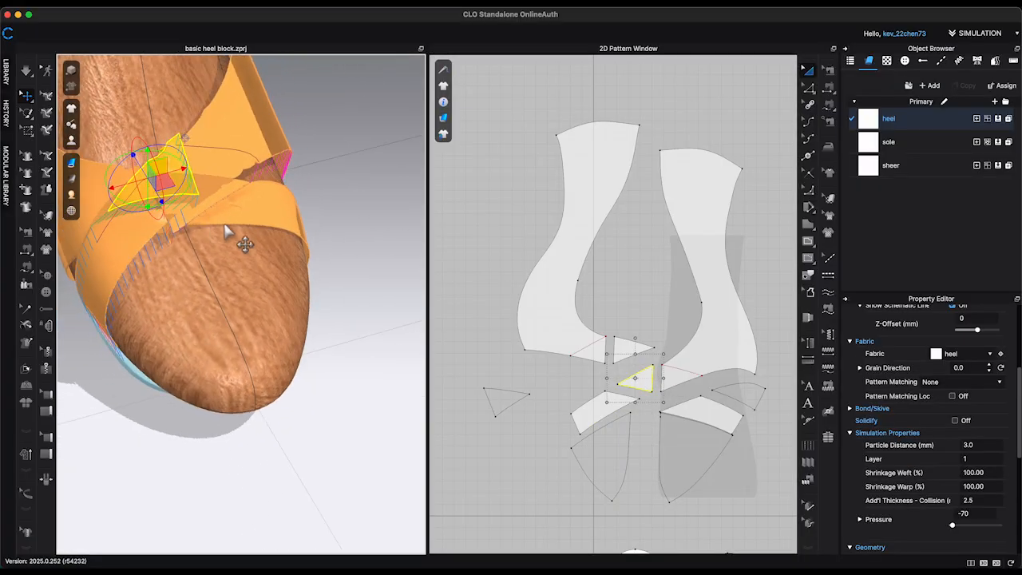
# Step: Delete the two leftover outline pieces beside the straps, the outer triangle and the curved piece below the second half
pyautogui.moveTo(310, 276); pyautogui.dragTo(199, 224, button='right')
pyautogui.click(508, 398)
pyautogui.press('Delete')
pyautogui.click(735, 399)
pyautogui.press('Delete')
# Step: Simulate the shoe and pull the second half's triangle into place over the front strap crossing
pyautogui.press('space')
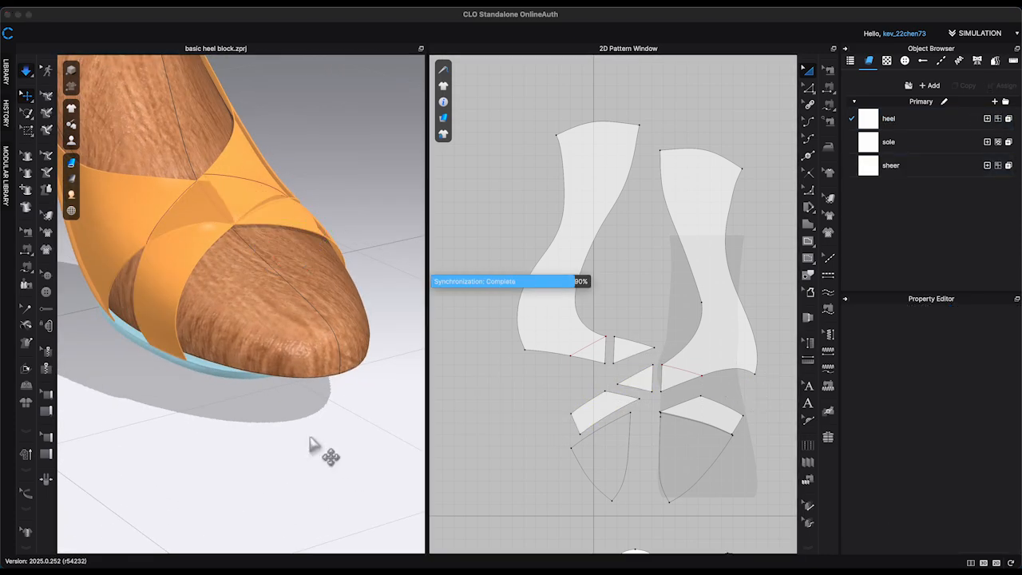
pyautogui.moveTo(320, 442); pyautogui.dragTo(228, 391, button='right')
pyautogui.click(206, 202)
pyautogui.moveTo(209, 206); pyautogui.dragTo(267, 227, button='right')
pyautogui.click(173, 228)
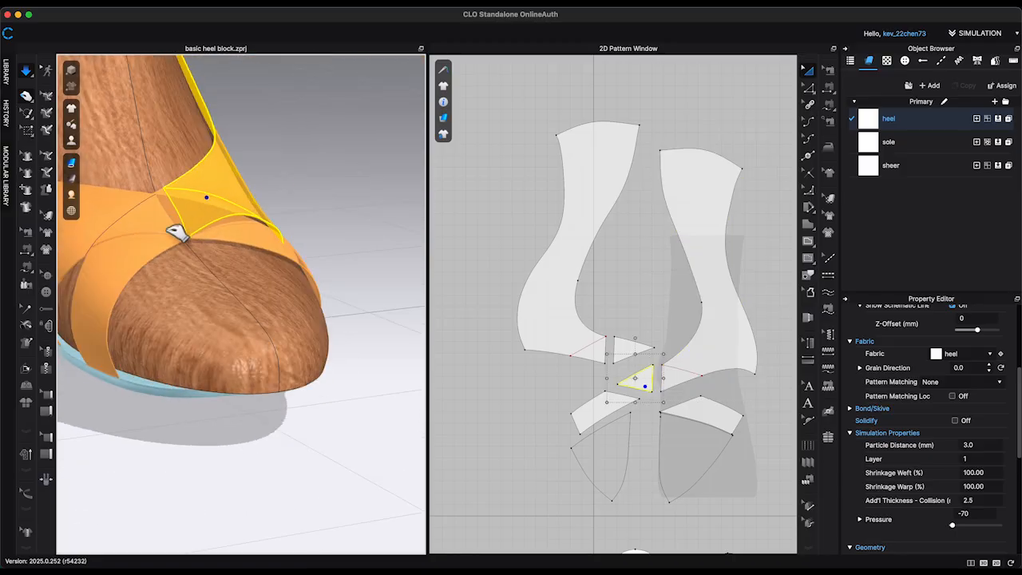
pyautogui.moveTo(177, 230); pyautogui.dragTo(231, 233, button='right')
pyautogui.moveTo(179, 225); pyautogui.dragTo(198, 209)
pyautogui.moveTo(222, 226)
pyautogui.mouseDown(button='right')
pyautogui.moveTo(201, 262)
pyautogui.moveTo(243, 267)
pyautogui.moveTo(213, 219)
pyautogui.mouseUp(button='right')
pyautogui.moveTo(205, 214); pyautogui.dragTo(209, 217)
pyautogui.moveTo(220, 232); pyautogui.dragTo(253, 308, button='right')
pyautogui.scroll(-4, 240, 275)
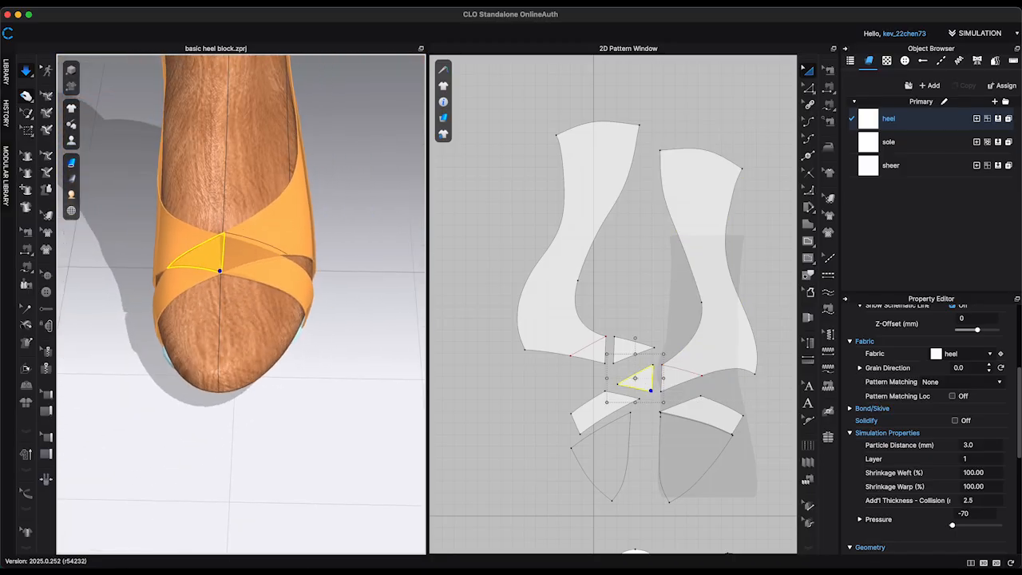
pyautogui.click(231, 237)
pyautogui.click(359, 249)
pyautogui.press('space')
# Step: Merge the second half with its triangle along their shared centre front edge
pyautogui.scroll(3, 662, 307)
pyautogui.scroll(2, 662, 308)
pyautogui.click(808, 88)
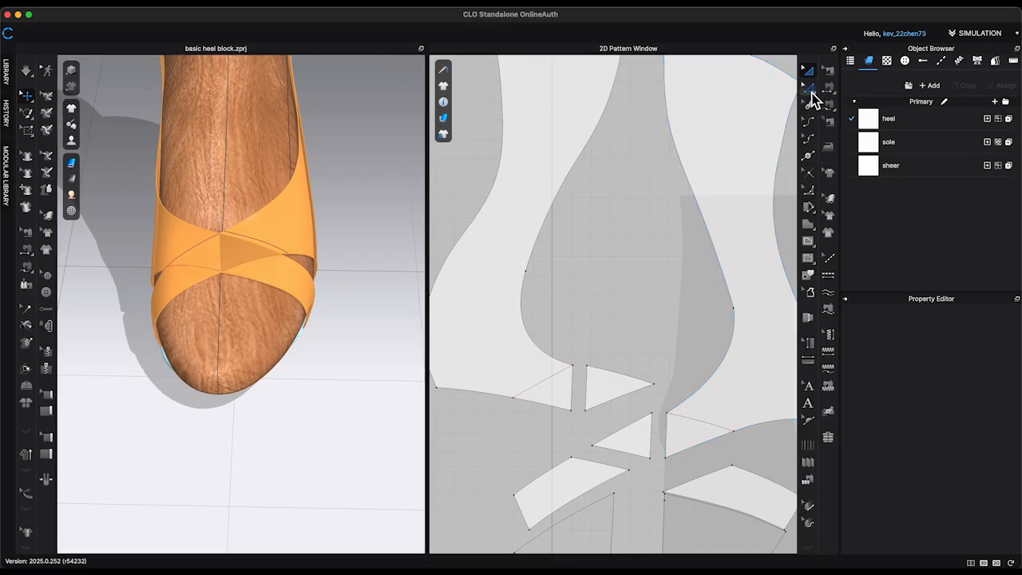
pyautogui.click(651, 443)
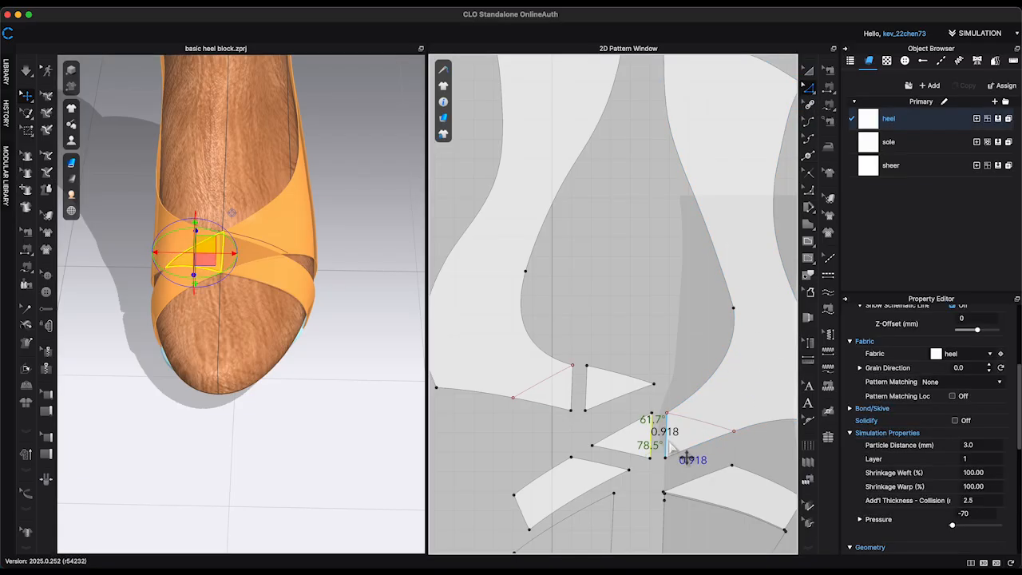
pyautogui.rightClick(667, 440)
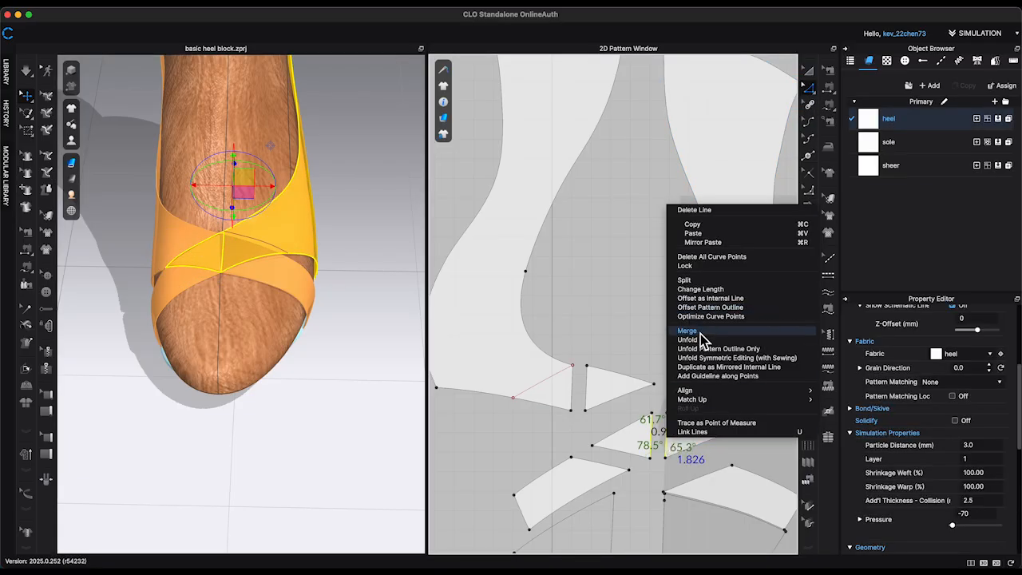
pyautogui.press('Return')
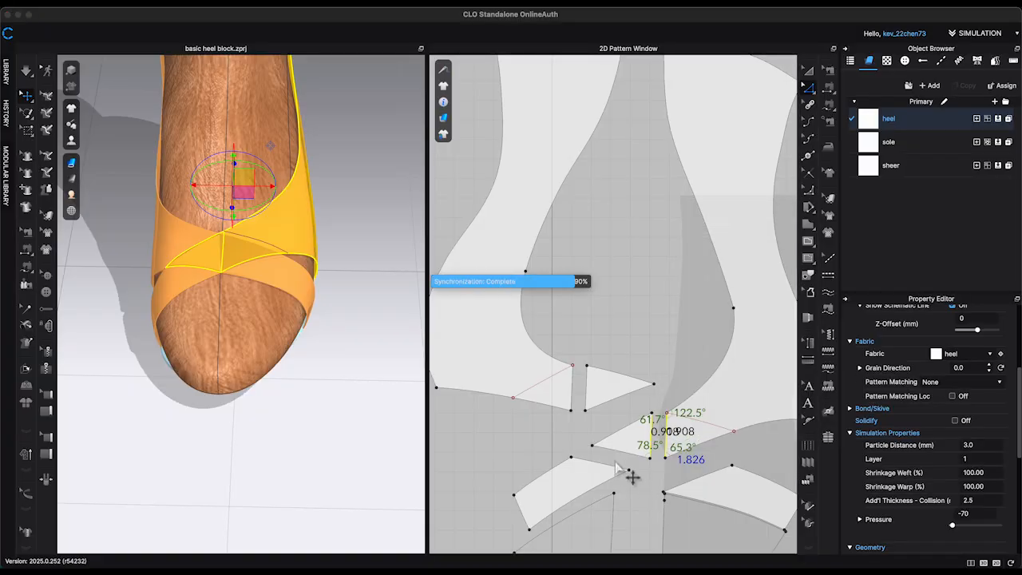
# Step: Try to merge the second half's lower strap with the matching edge of the joined triangle
pyautogui.click(621, 461)
pyautogui.click(607, 464)
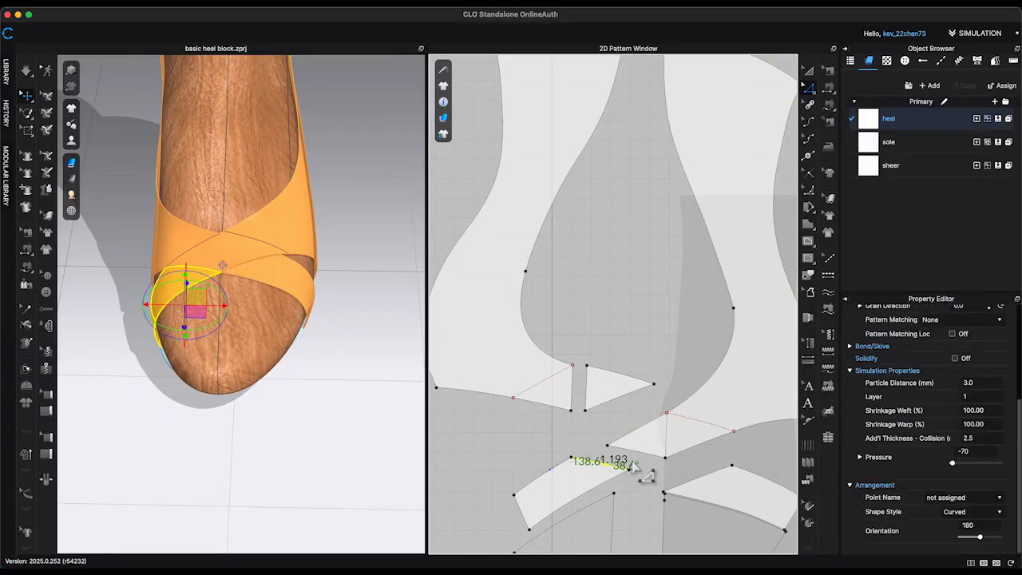
pyautogui.rightClick(642, 456)
pyautogui.rightClick(631, 452)
pyautogui.click(537, 439)
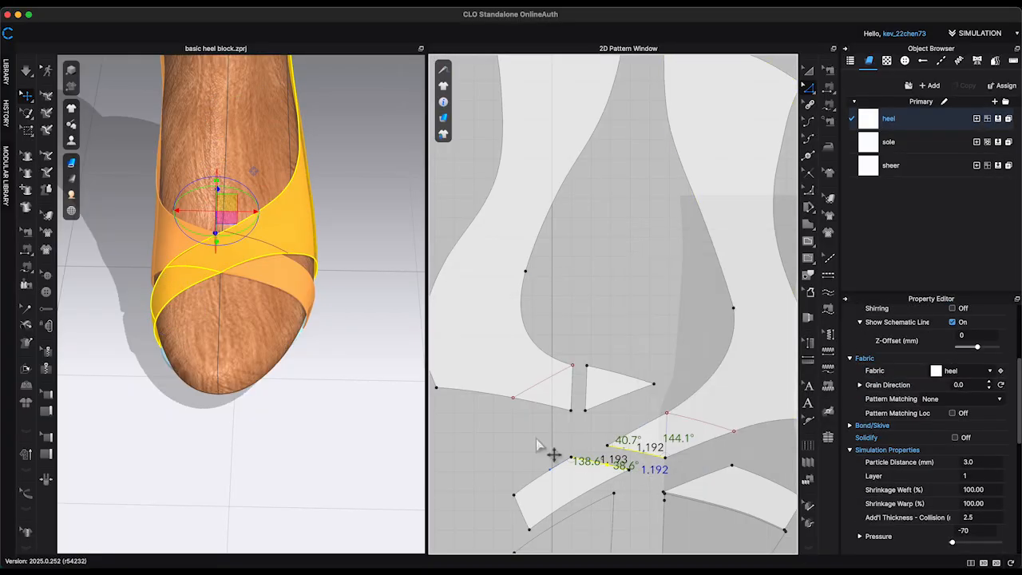
pyautogui.click(537, 439)
pyautogui.click(613, 466)
pyautogui.keyDown('shift'); pyautogui.click(644, 454); pyautogui.keyUp('shift')
pyautogui.rightClick(644, 453)
# Step: Merge the first upper half with its triangle, and join its lower strap to the triangle's free edge
pyautogui.click(575, 406)
pyautogui.click(587, 395)
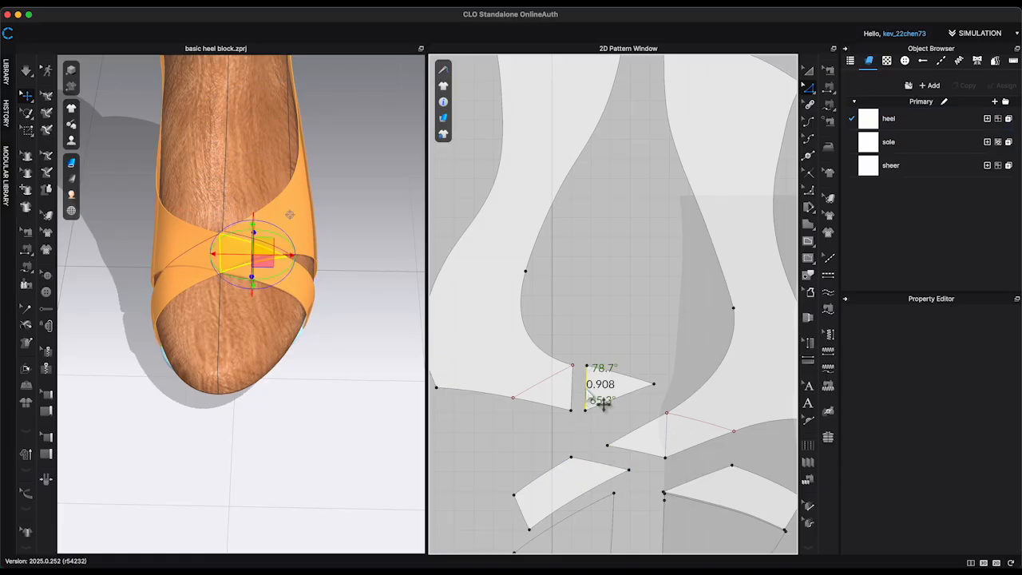
pyautogui.rightClick(576, 392)
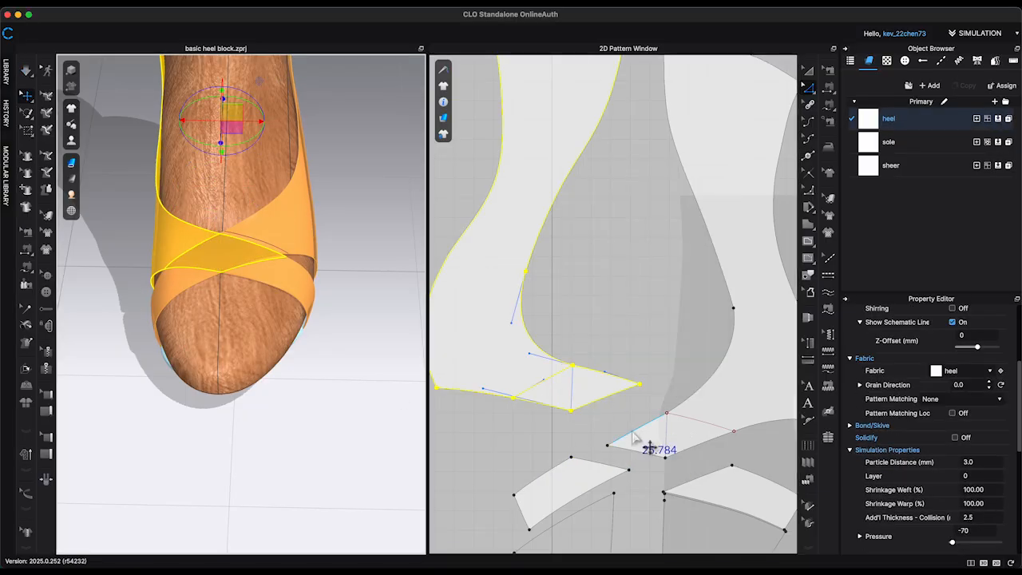
pyautogui.click(703, 478)
pyautogui.keyDown('shift'); pyautogui.click(611, 393); pyautogui.keyUp('shift')
pyautogui.rightClick(610, 393)
pyautogui.click(653, 284)
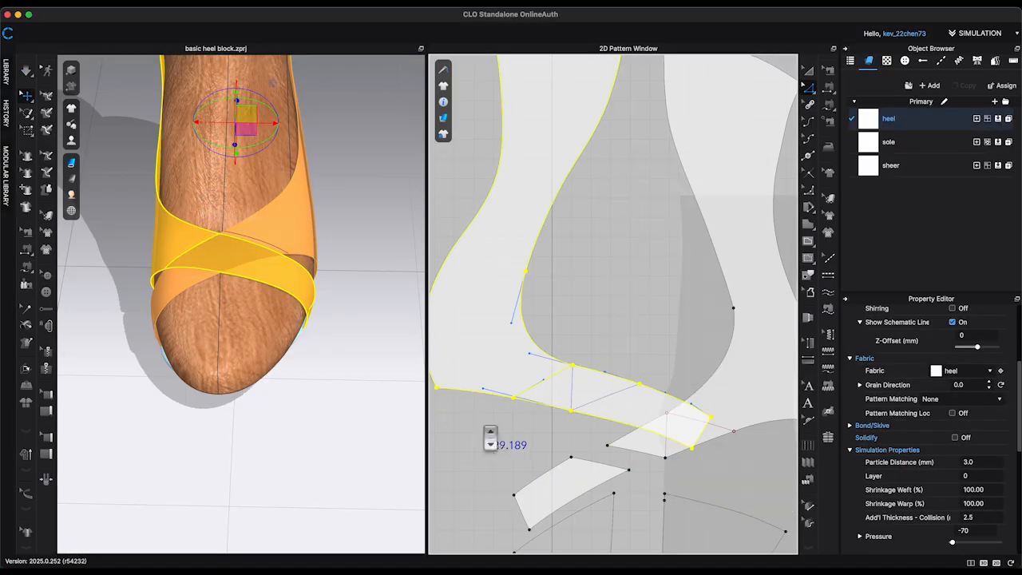
# Step: Move the merged first half sideways in the 2D pattern layout, clear of the second half
pyautogui.scroll(-10, 490, 438)
pyautogui.click(488, 433)
pyautogui.press('a')
pyautogui.moveTo(488, 387); pyautogui.dragTo(443, 386)
pyautogui.click(605, 447)
# Step: Merge the second half's lower strap onto the edge of its joined triangle
pyautogui.scroll(5, 606, 447)
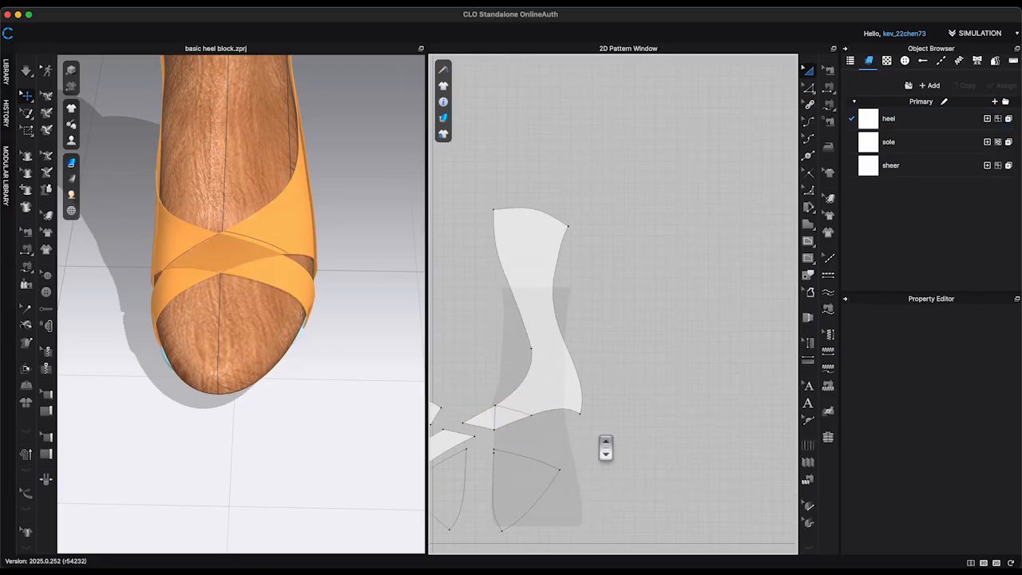
pyautogui.scroll(3, 606, 447)
pyautogui.moveTo(529, 460); pyautogui.dragTo(663, 482, button='middle')
pyautogui.press('z')
pyautogui.click(549, 450)
pyautogui.click(571, 440)
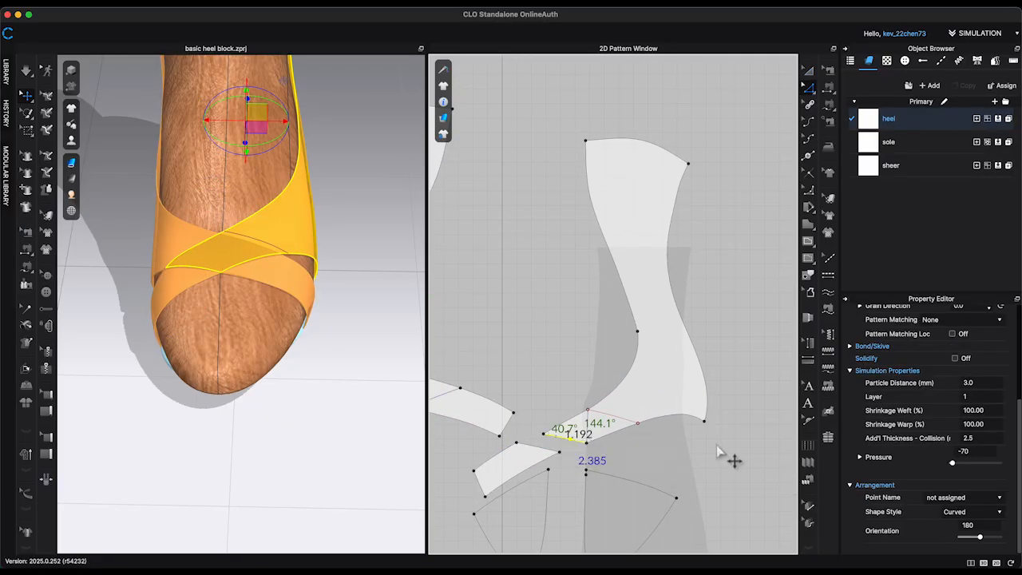
pyautogui.rightClick(570, 449)
pyautogui.click(631, 337)
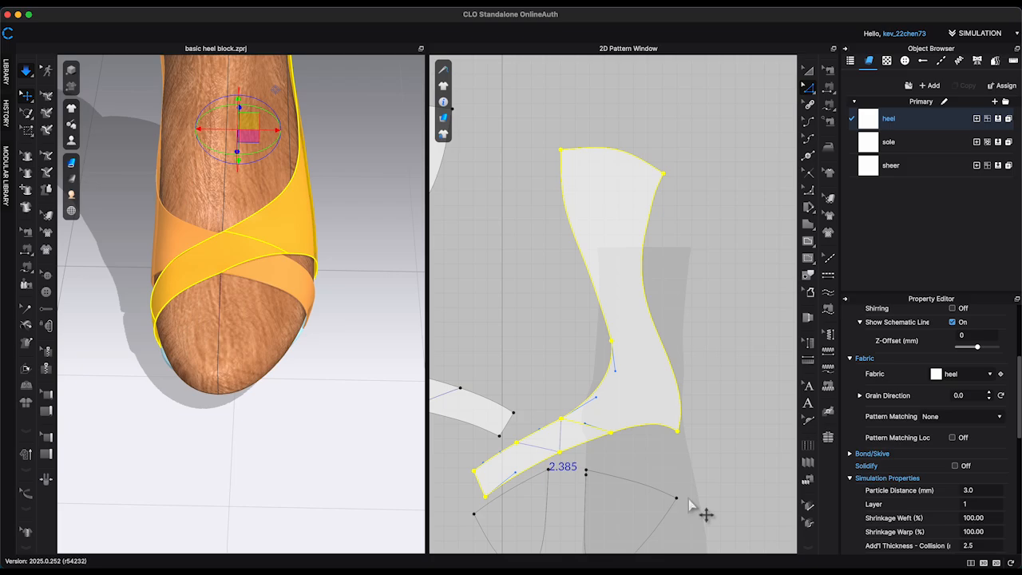
# Step: Freeze the merged first upper half on the shoe
pyautogui.moveTo(344, 427); pyautogui.dragTo(323, 469, button='right')
pyautogui.scroll(-6, 666, 453)
pyautogui.press('a')
pyautogui.click(320, 314)
pyautogui.rightClick(320, 315)
pyautogui.click(370, 317)
pyautogui.click(376, 343)
# Step: Delete the two sheer toe pieces below the crossing straps
pyautogui.moveTo(313, 342); pyautogui.dragTo(256, 327, button='right')
pyautogui.click(626, 475)
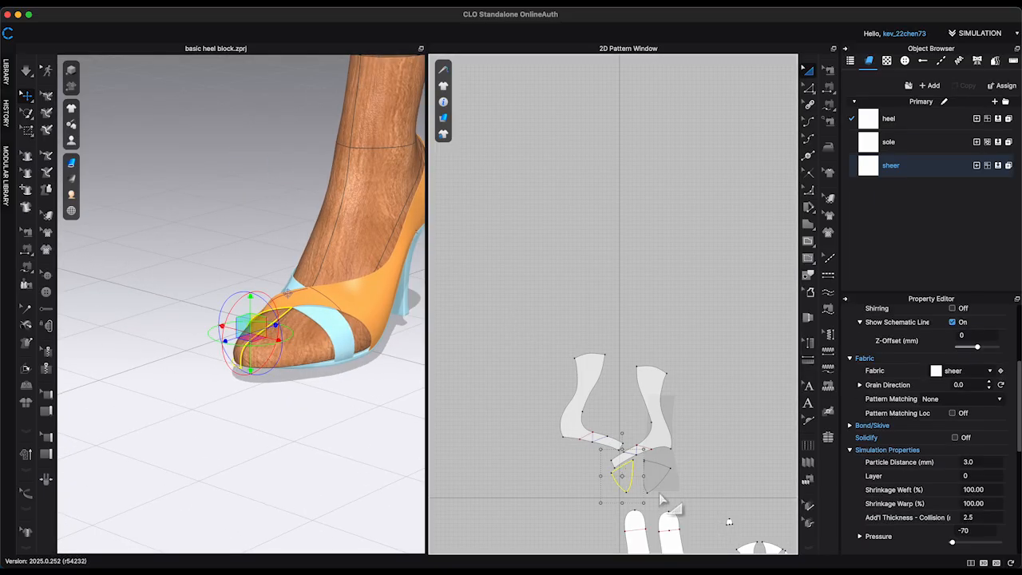
pyautogui.press('Delete')
pyautogui.click(658, 476)
pyautogui.press('Delete')
pyautogui.scroll(1, 379, 463)
# Step: Remove the internal merge lines from both crossing straps with the Trace tool
pyautogui.moveTo(379, 463); pyautogui.dragTo(410, 453, button='right')
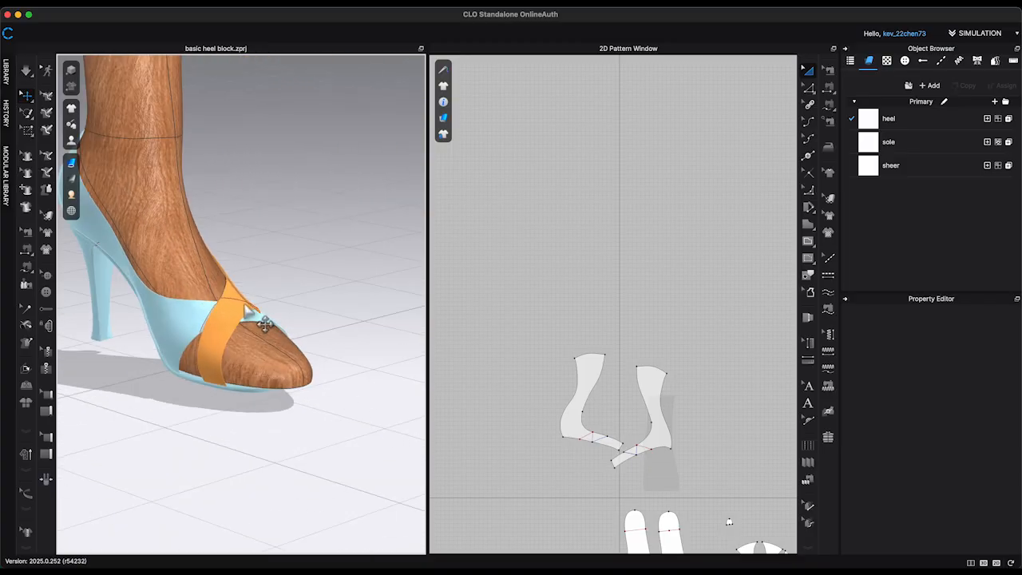
pyautogui.click(243, 306)
pyautogui.moveTo(335, 339); pyautogui.dragTo(297, 343, button='right')
pyautogui.scroll(10, 685, 466)
pyautogui.click(688, 471)
pyautogui.moveTo(559, 457); pyautogui.dragTo(721, 443, button='middle')
pyautogui.press('i')
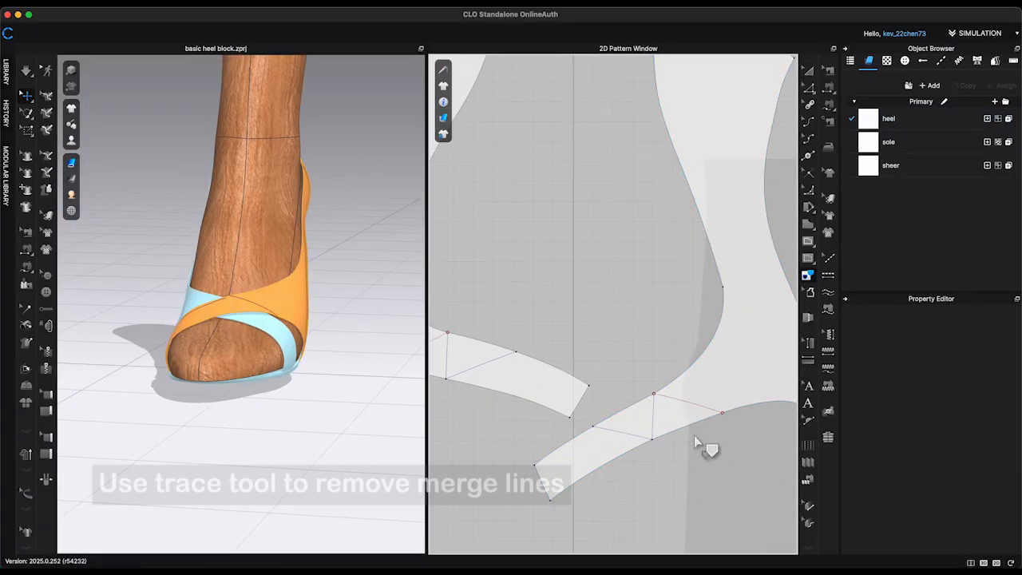
pyautogui.click(653, 424)
pyautogui.click(643, 436)
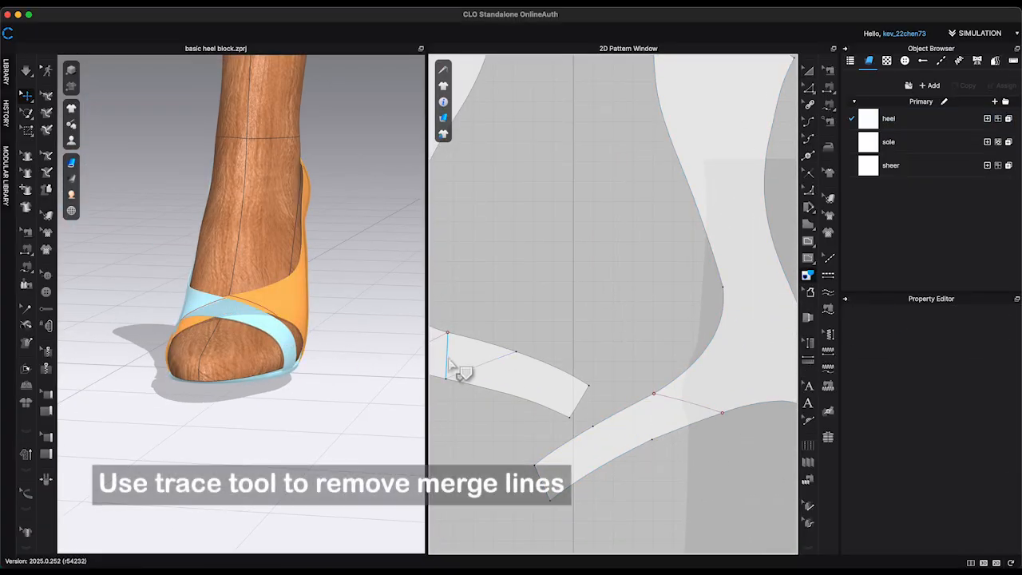
pyautogui.click(440, 339)
pyautogui.press('Delete')
# Step: Delete the remaining internal line across the second half where its strap begins
pyautogui.press('z')
pyautogui.click(694, 405)
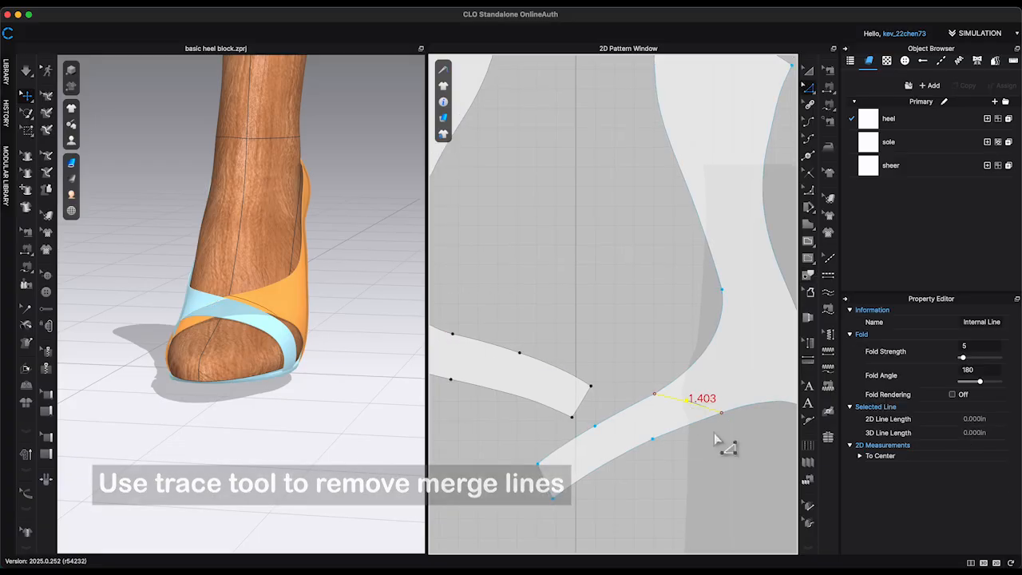
pyautogui.click(680, 495)
pyautogui.scroll(-1, 679, 495)
pyautogui.moveTo(679, 496); pyautogui.dragTo(713, 496, button='middle')
pyautogui.scroll(-3, 721, 462)
pyautogui.click(730, 418)
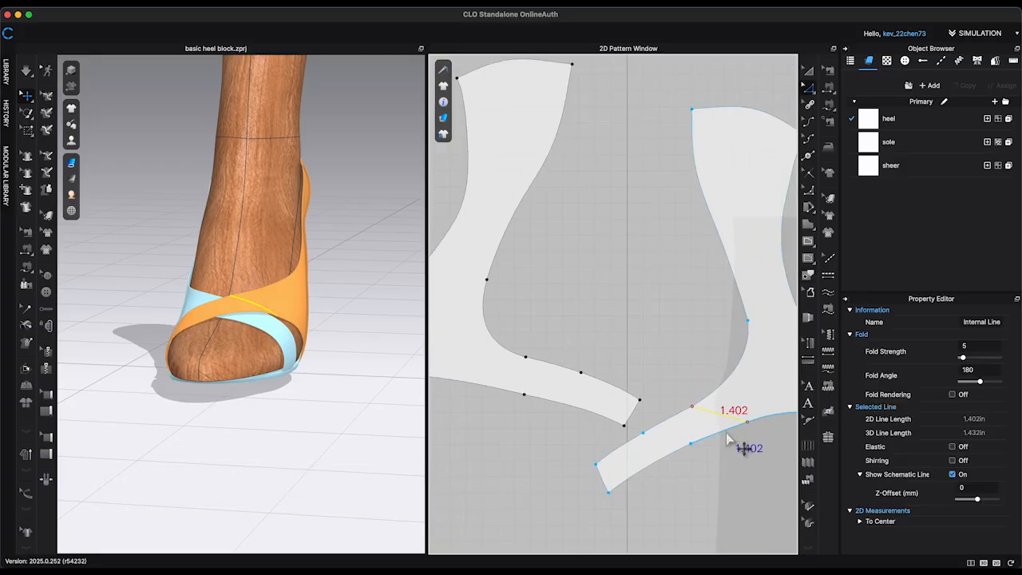
pyautogui.press('Delete')
# Step: Convert the middle point on the second half's lower edge to a curve point using Maintain Curve
pyautogui.moveTo(360, 460); pyautogui.dragTo(363, 435, button='right')
pyautogui.moveTo(724, 488); pyautogui.dragTo(552, 471, button='middle')
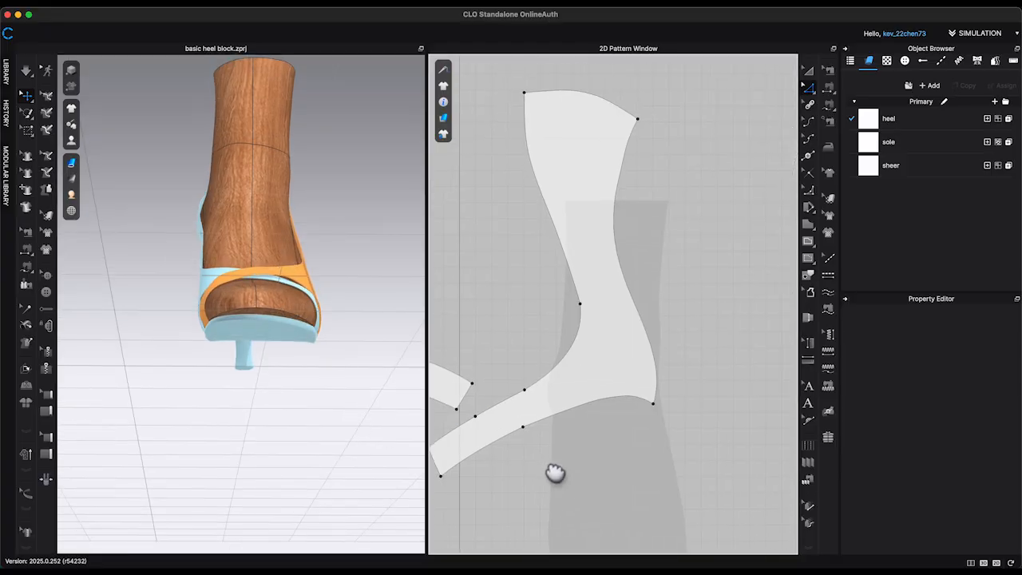
pyautogui.click(525, 429)
pyautogui.rightClick(525, 429)
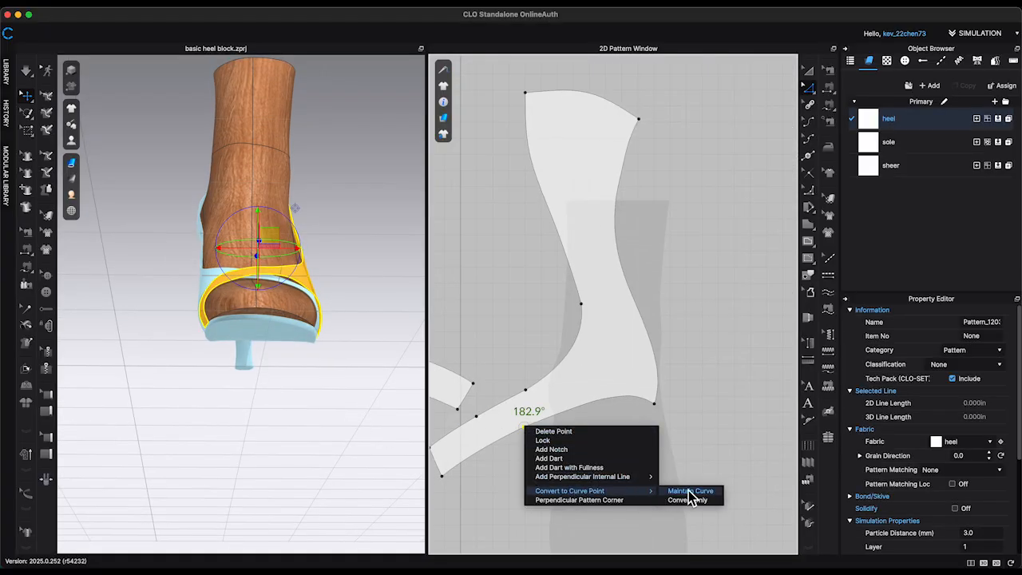
pyautogui.click(689, 490)
# Step: Turn on Elastic for the second half's lower edge with a ratio of 100, and simulate the shoe
pyautogui.click(594, 405)
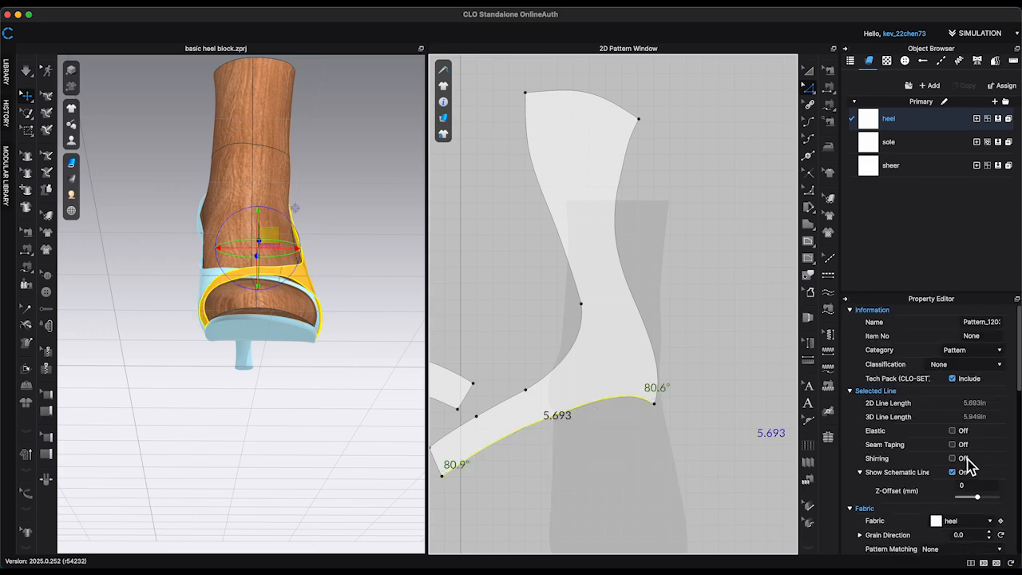
pyautogui.click(952, 431)
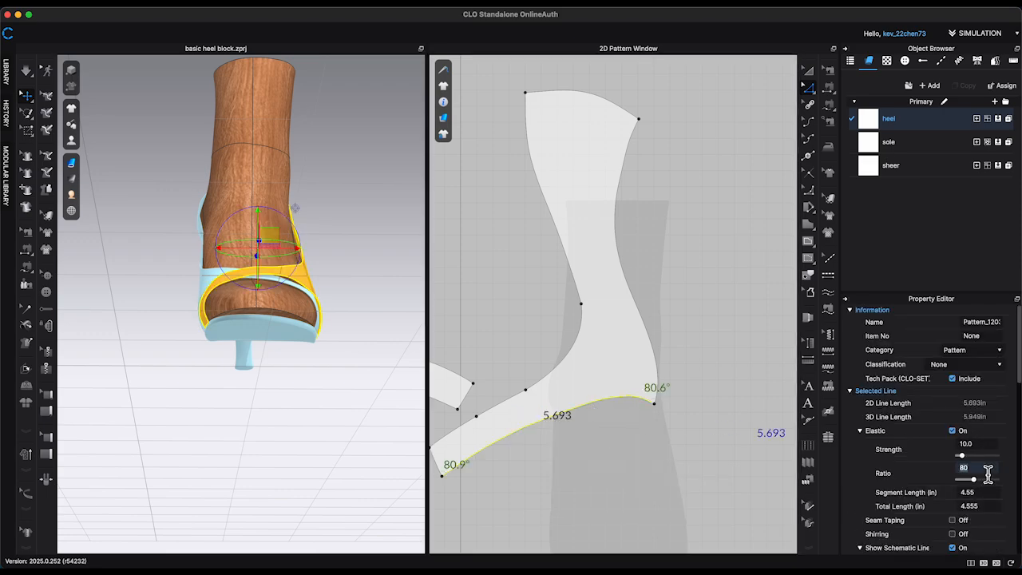
pyautogui.press('space')
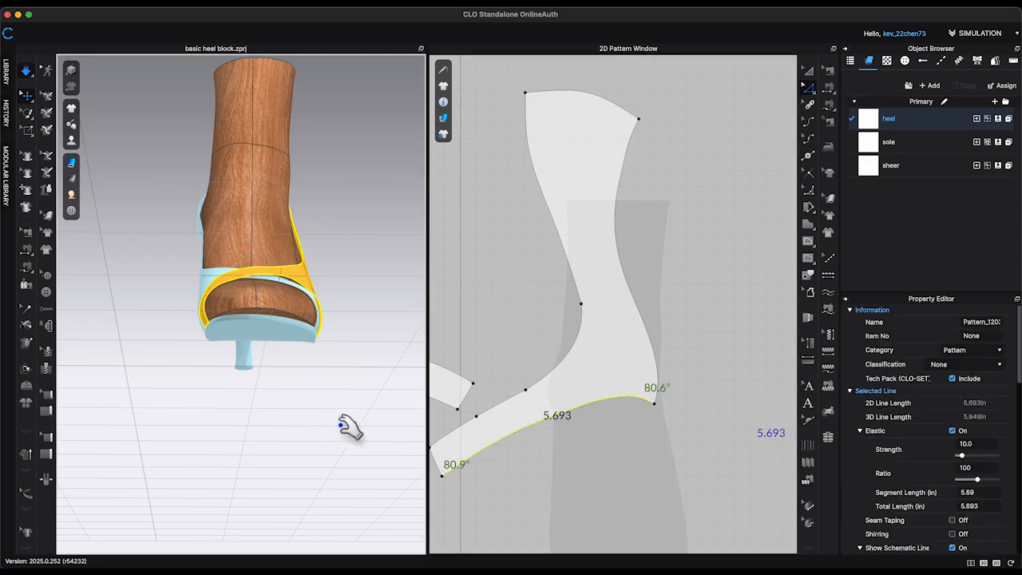
pyautogui.moveTo(344, 427); pyautogui.dragTo(364, 449, button='right')
pyautogui.click(363, 448)
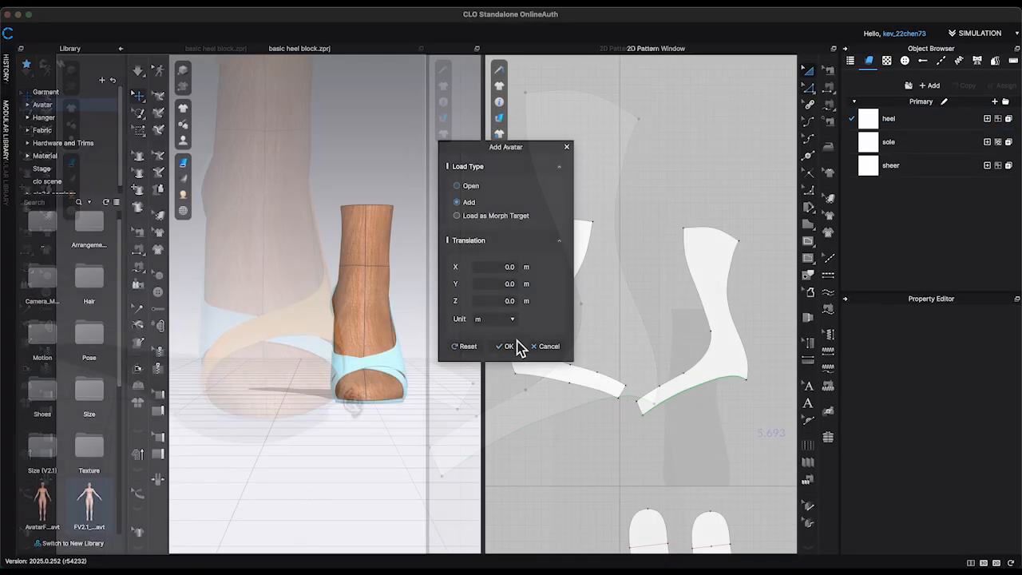
# Step: Load the FV2.1 avatar with the Add load type and zero translation, keeping the existing shoe in the scene
pyautogui.click(520, 346)
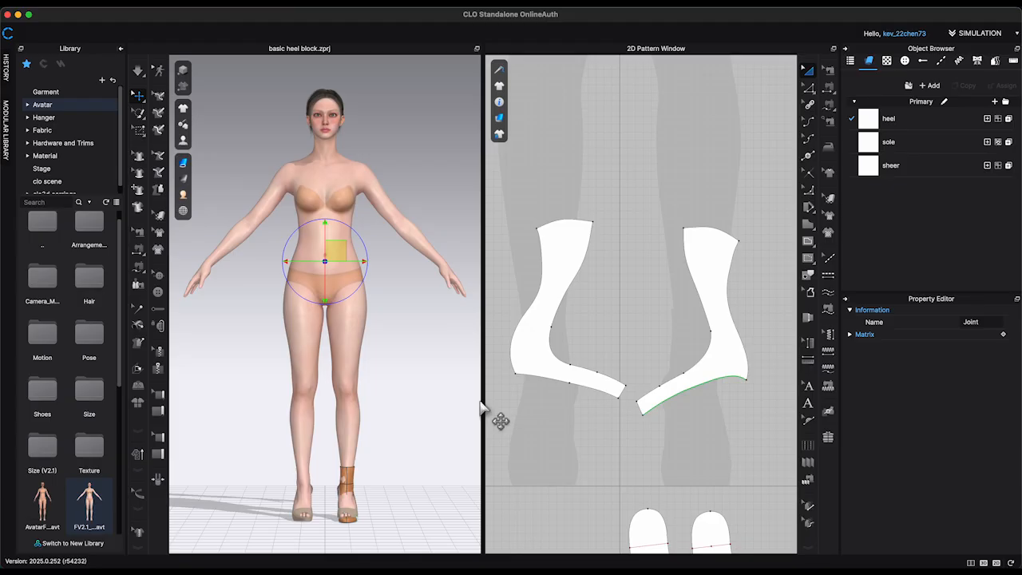
pyautogui.click(122, 49)
# Step: Remove the pair of high heels the avatar wears by default, leaving only the custom shoe on its foot
pyautogui.moveTo(363, 401); pyautogui.dragTo(289, 405, button='right')
pyautogui.scroll(5, 311, 520)
pyautogui.moveTo(346, 497); pyautogui.dragTo(385, 408, button='middle')
pyautogui.scroll(5, 393, 413)
pyautogui.scroll(2, 394, 413)
pyautogui.moveTo(393, 413); pyautogui.dragTo(362, 423, button='right')
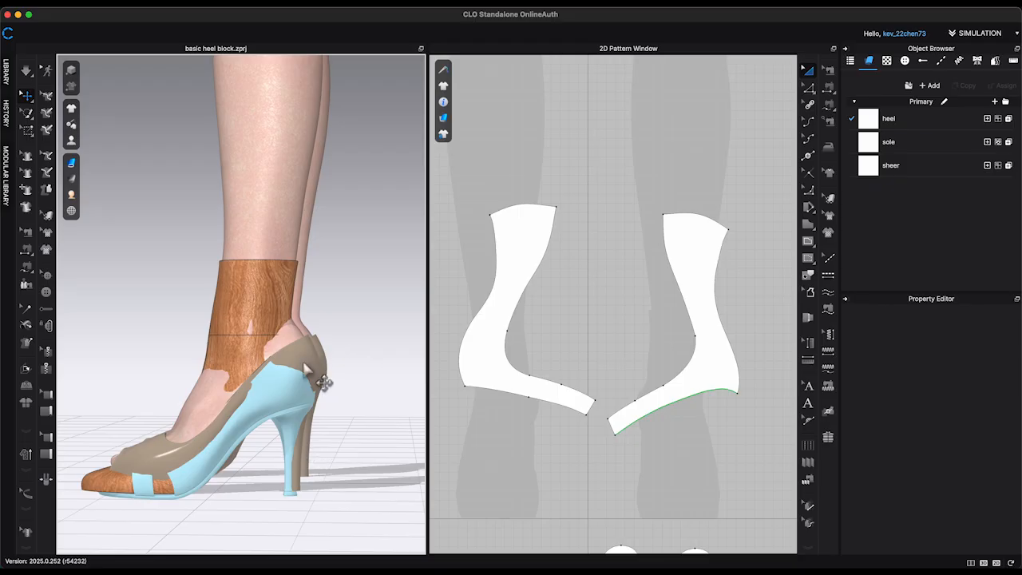
pyautogui.click(303, 364)
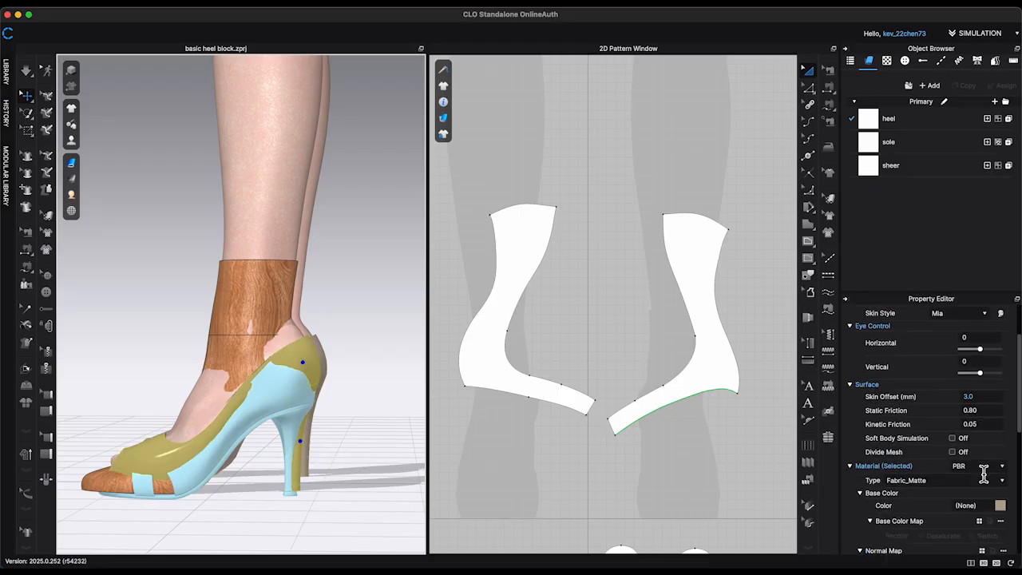
pyautogui.click(371, 455)
pyautogui.moveTo(372, 455); pyautogui.dragTo(361, 447, button='right')
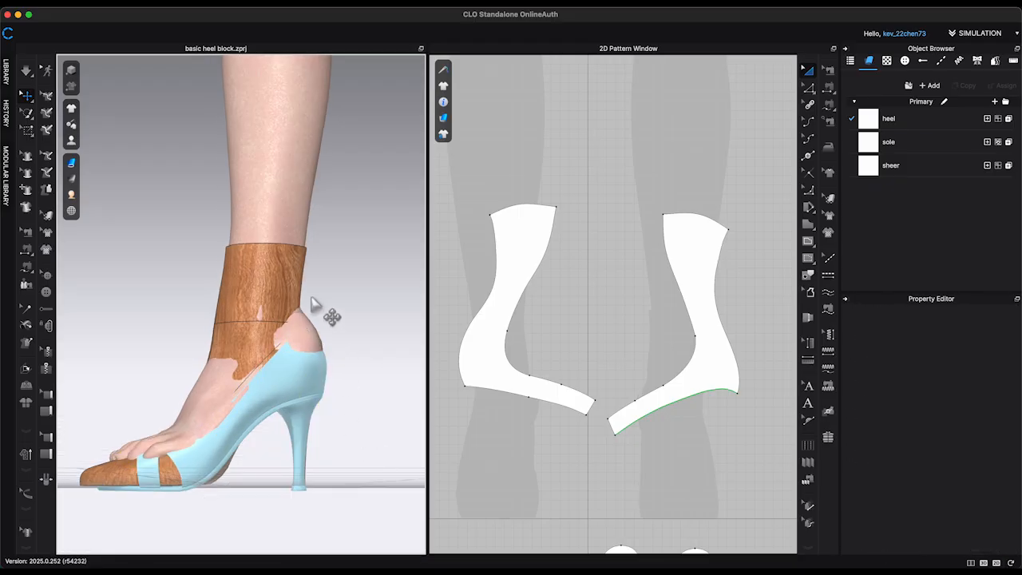
# Step: Make the wooden shoe last transparent by lowering its material opacity
pyautogui.rightClick(287, 283)
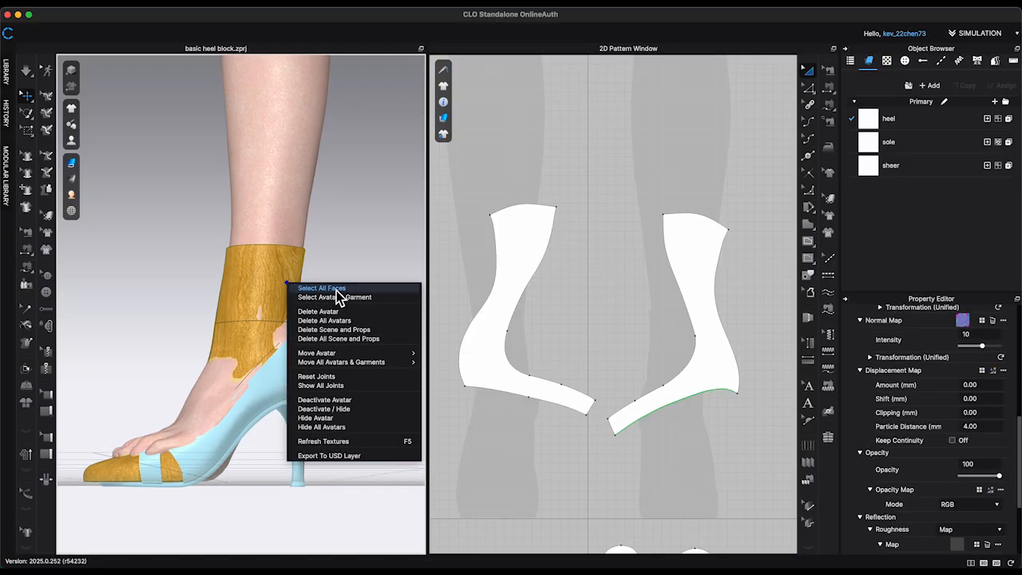
pyautogui.click(971, 477)
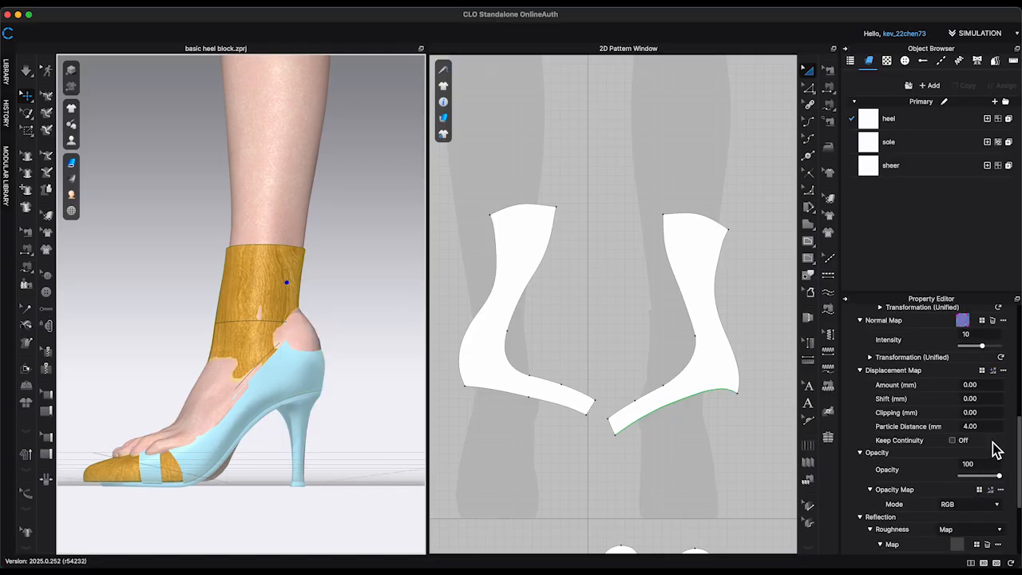
pyautogui.click(962, 478)
pyautogui.click(368, 320)
# Step: Select all shoe patterns together with the shoe last and raise them to fit the avatar's foot
pyautogui.scroll(-8, 625, 341)
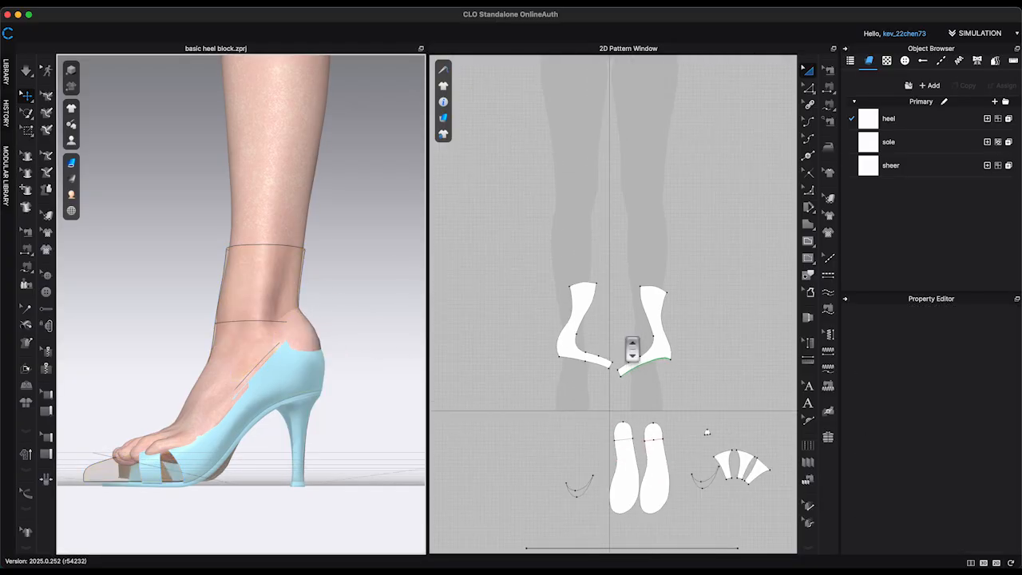
pyautogui.click(530, 278)
pyautogui.press('super+a')
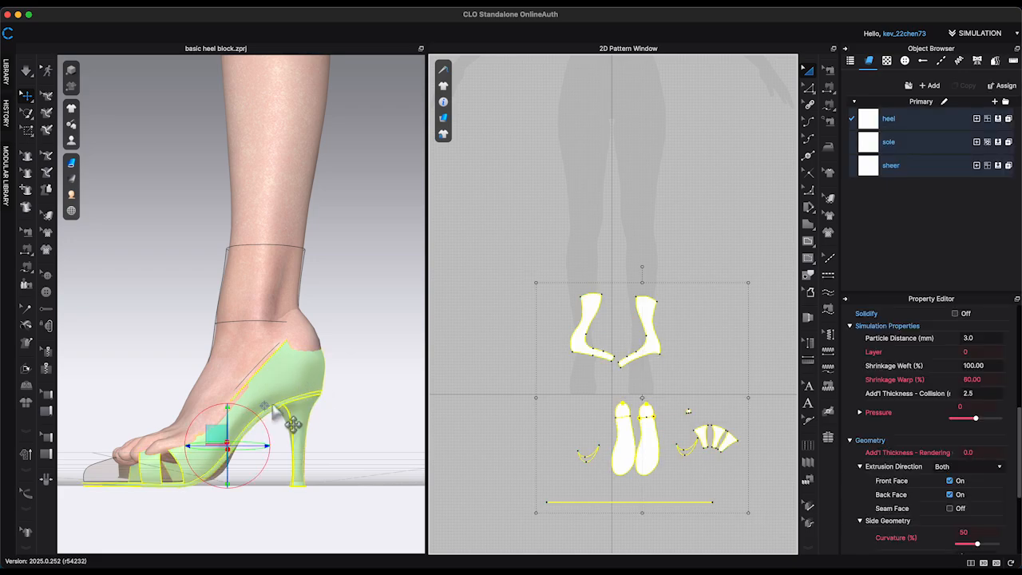
pyautogui.moveTo(306, 450)
pyautogui.mouseDown(button='right')
pyautogui.moveTo(343, 452)
pyautogui.moveTo(310, 451)
pyautogui.mouseUp(button='right')
pyautogui.rightClick(98, 476)
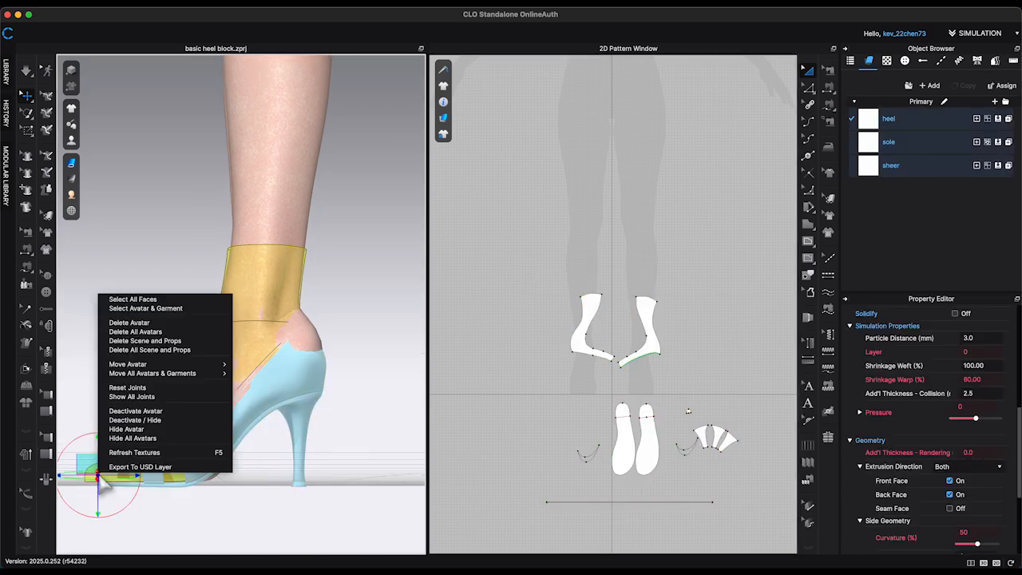
pyautogui.click(157, 310)
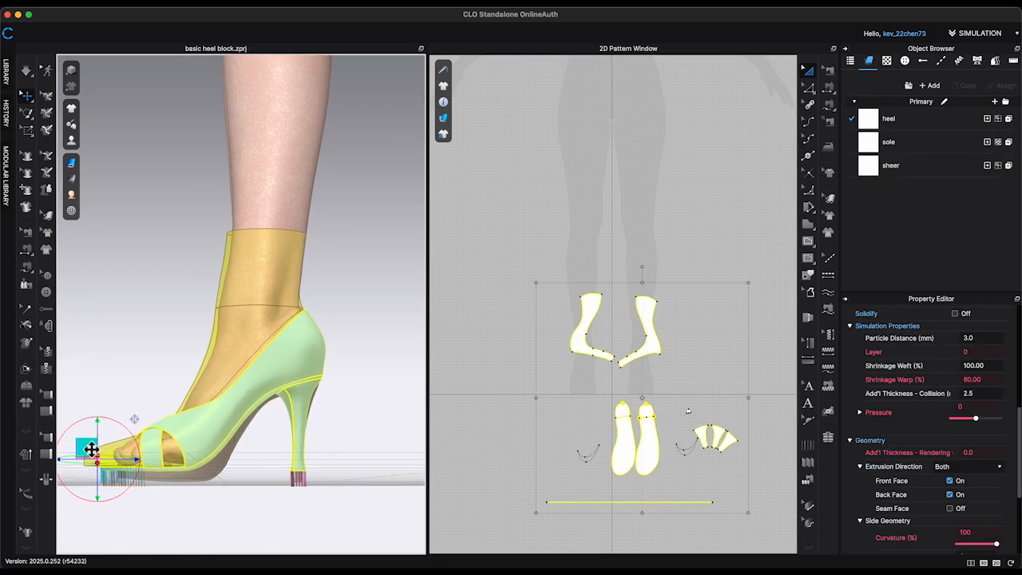
pyautogui.moveTo(92, 450); pyautogui.dragTo(91, 447)
pyautogui.press('super+z')
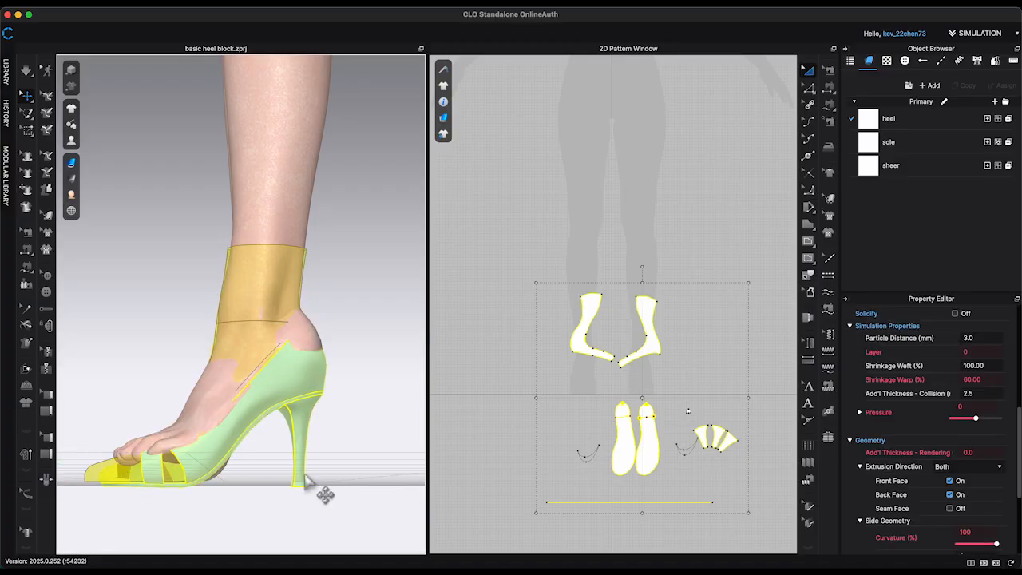
pyautogui.click(586, 455)
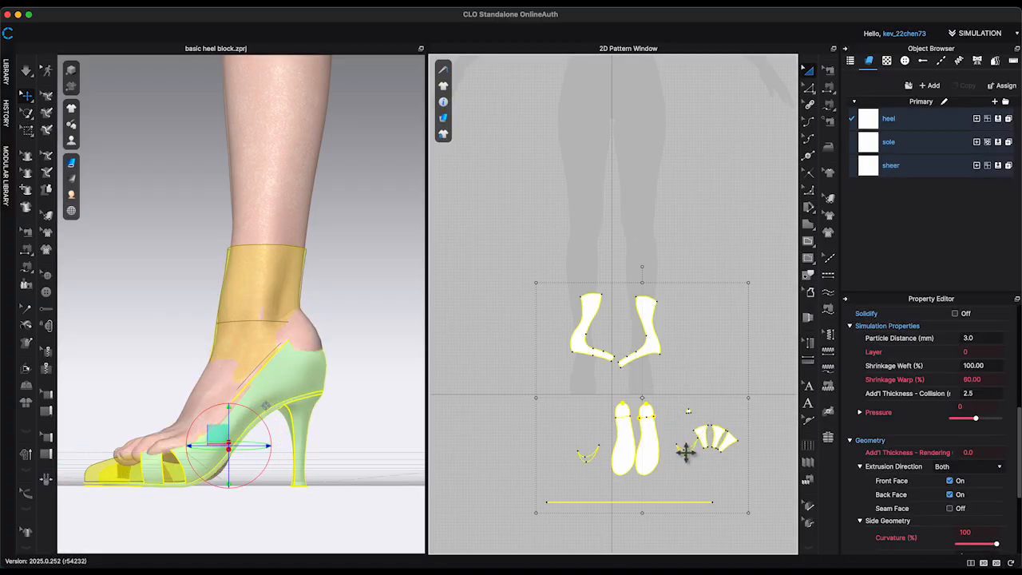
pyautogui.moveTo(224, 436); pyautogui.dragTo(224, 428)
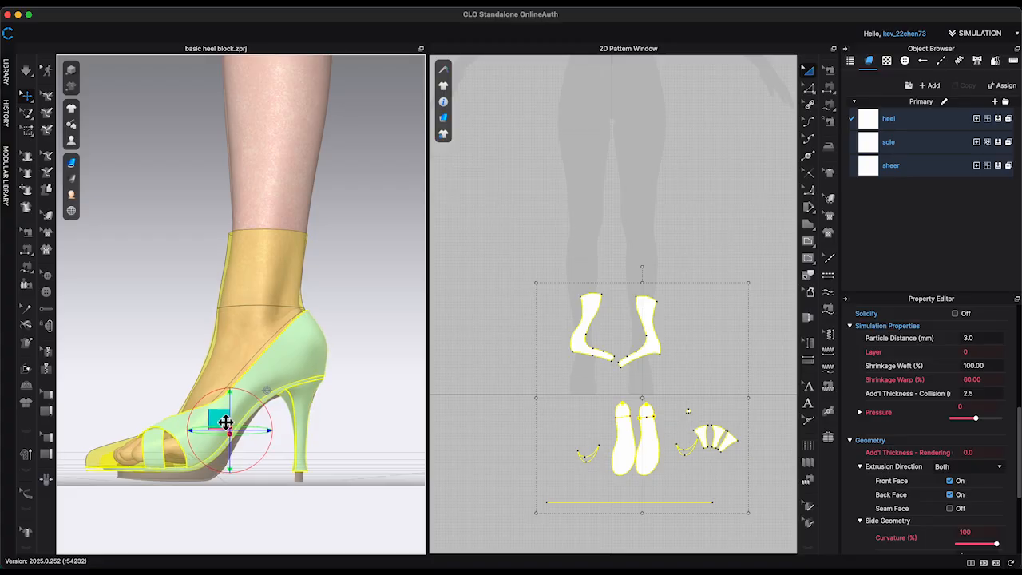
# Step: Delete the FV2.1_Mia avatar from the scene
pyautogui.moveTo(268, 467); pyautogui.dragTo(365, 332, button='right')
pyautogui.click(391, 360)
pyautogui.scroll(-5, 366, 332)
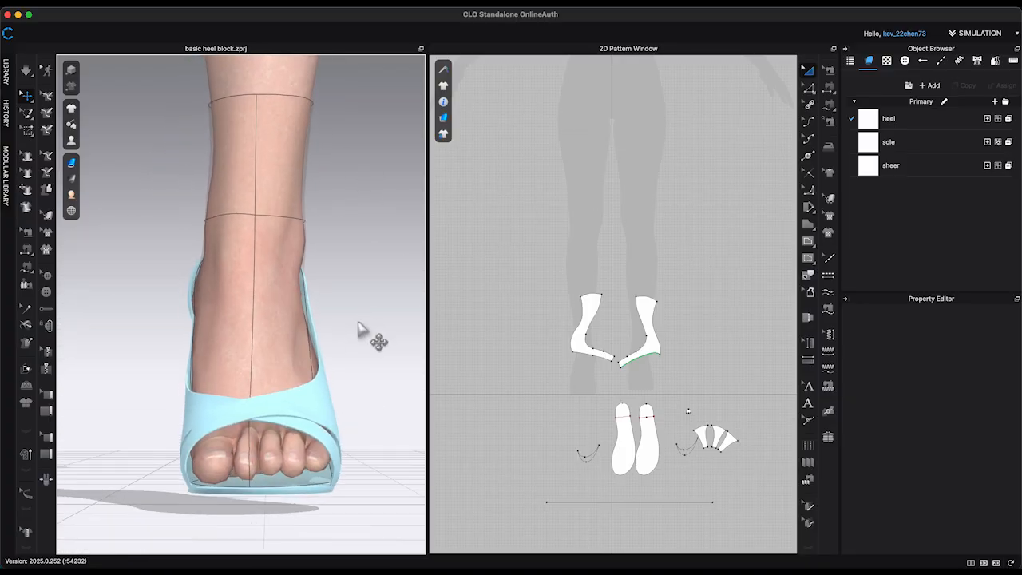
pyautogui.click(290, 108)
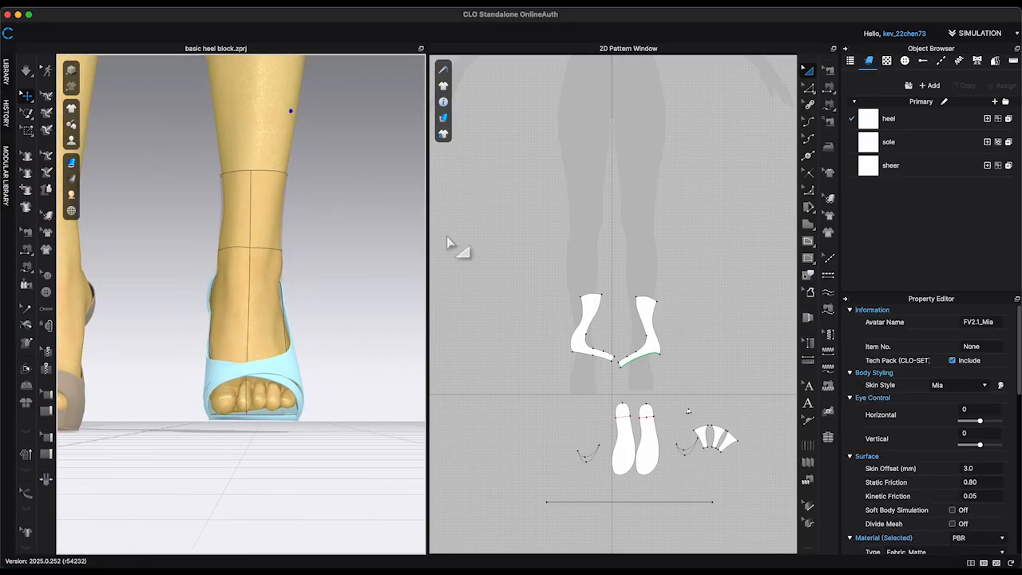
pyautogui.press('Delete')
# Step: Select the foot form together with the garment and lower them toward the ground plane
pyautogui.rightClick(276, 220)
pyautogui.moveTo(348, 300)
pyautogui.moveTo(388, 292)
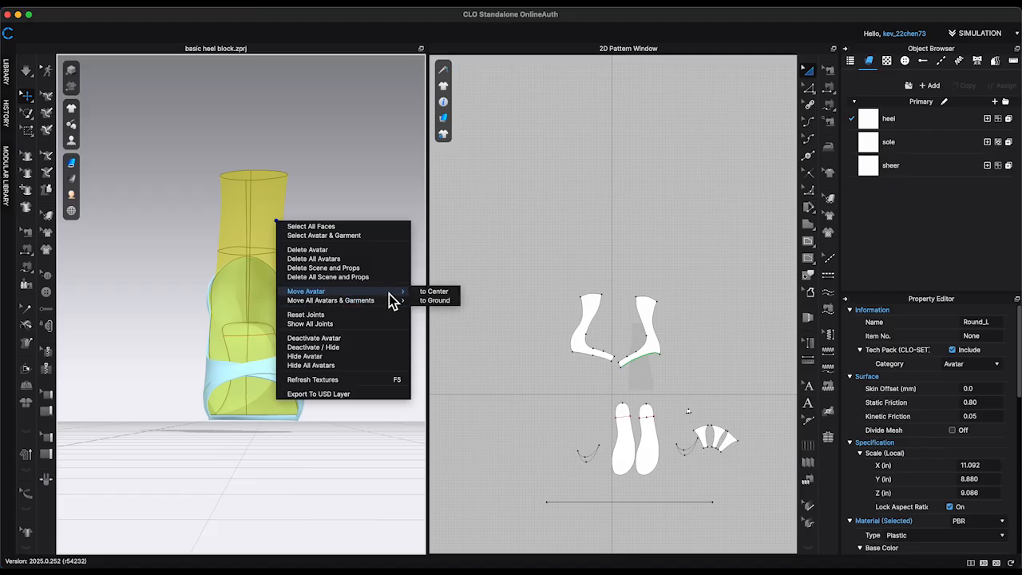
pyautogui.click(355, 236)
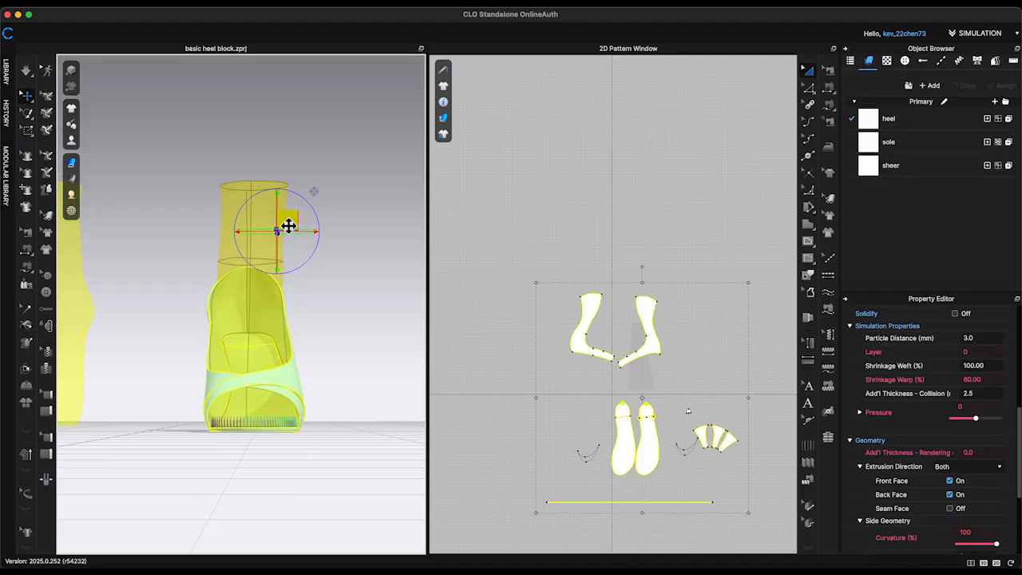
# Step: Set the foot form material's opacity to 100
pyautogui.click(289, 226)
pyautogui.scroll(-10, 977, 446)
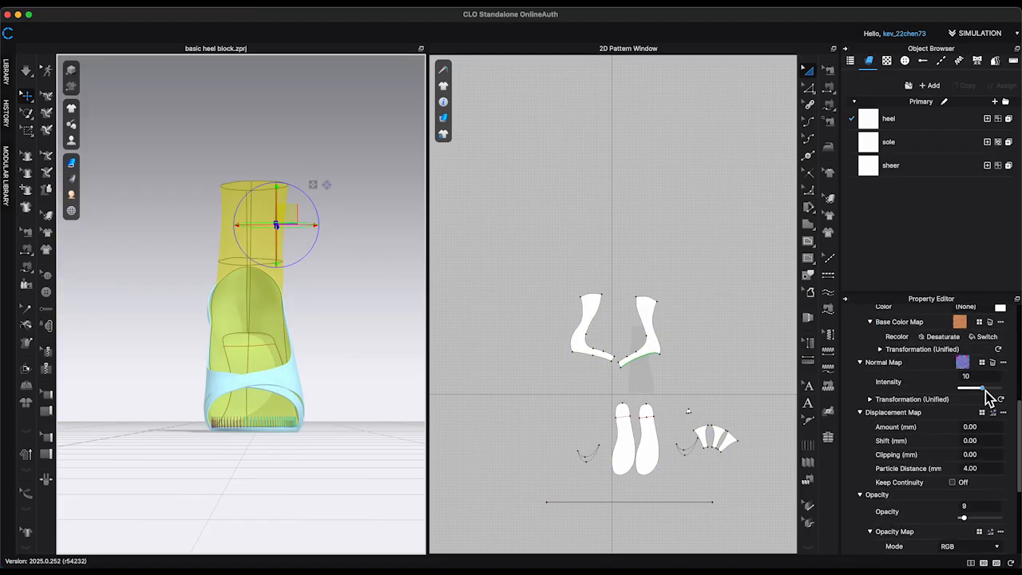
pyautogui.scroll(-3, 983, 407)
pyautogui.moveTo(965, 445); pyautogui.dragTo(1017, 449)
pyautogui.click(405, 363)
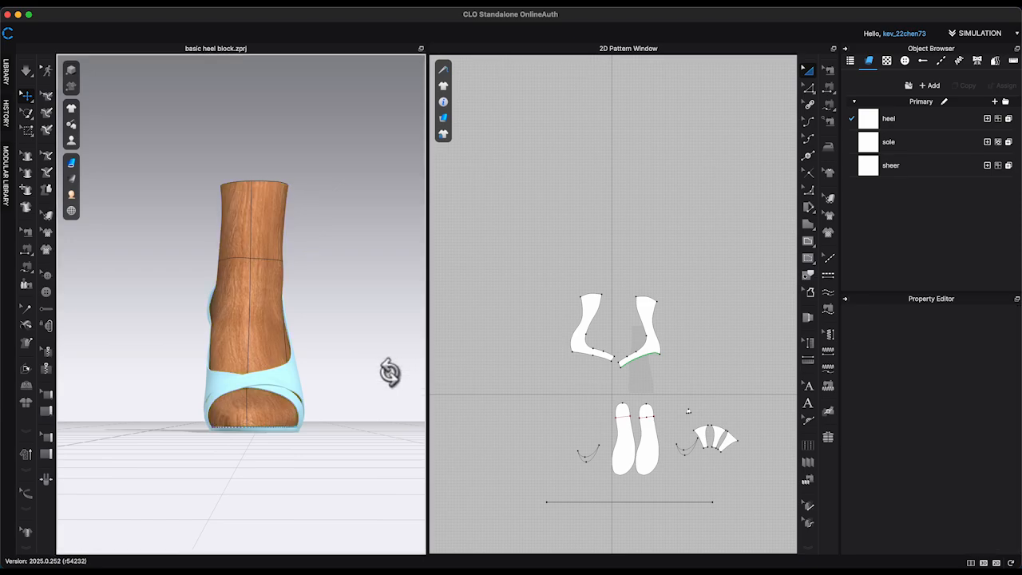
# Step: Move the small heel tip piece down to the base of the stiletto heel in 3D
pyautogui.moveTo(389, 370); pyautogui.dragTo(391, 375, button='right')
pyautogui.moveTo(311, 374); pyautogui.dragTo(412, 372, button='right')
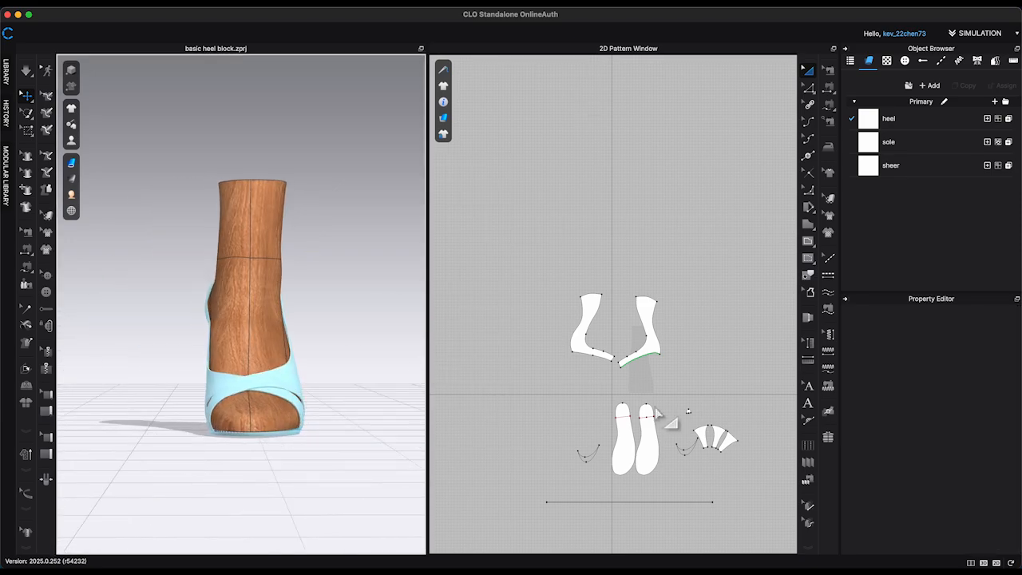
pyautogui.click(688, 411)
pyautogui.press('6')
pyautogui.scroll(10, 344, 448)
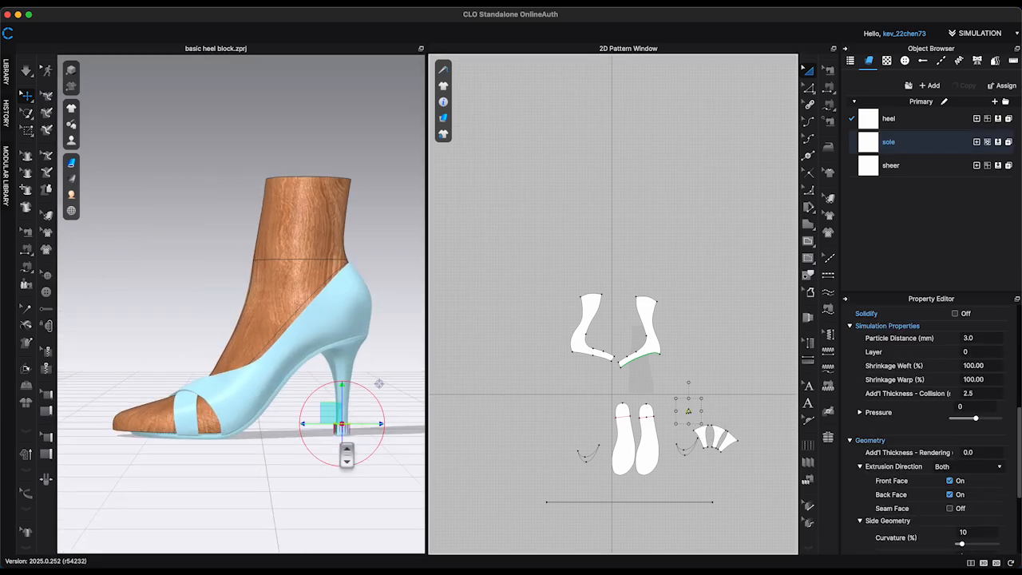
pyautogui.moveTo(345, 454); pyautogui.dragTo(194, 328, button='middle')
pyautogui.scroll(6, 231, 335)
pyautogui.moveTo(289, 291); pyautogui.dragTo(290, 319)
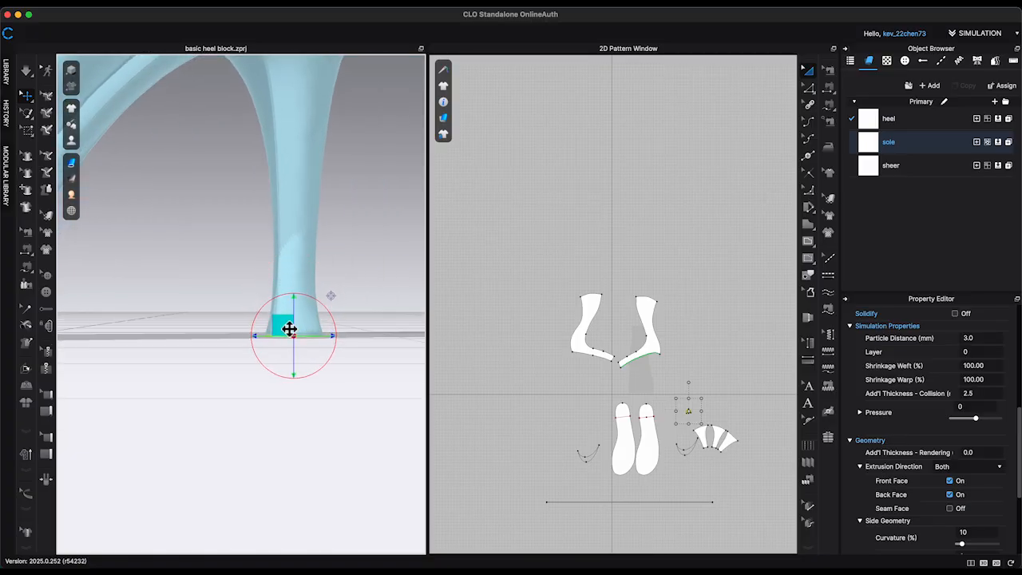
# Step: Examine how the heel tip fits the base of the heel, from the side and from below
pyautogui.scroll(8, 289, 329)
pyautogui.moveTo(289, 329); pyautogui.dragTo(303, 309, button='middle')
pyautogui.click(303, 310)
pyautogui.moveTo(302, 310); pyautogui.dragTo(319, 307, button='right')
pyautogui.moveTo(319, 308); pyautogui.dragTo(303, 317, button='middle')
pyautogui.scroll(1, 309, 378)
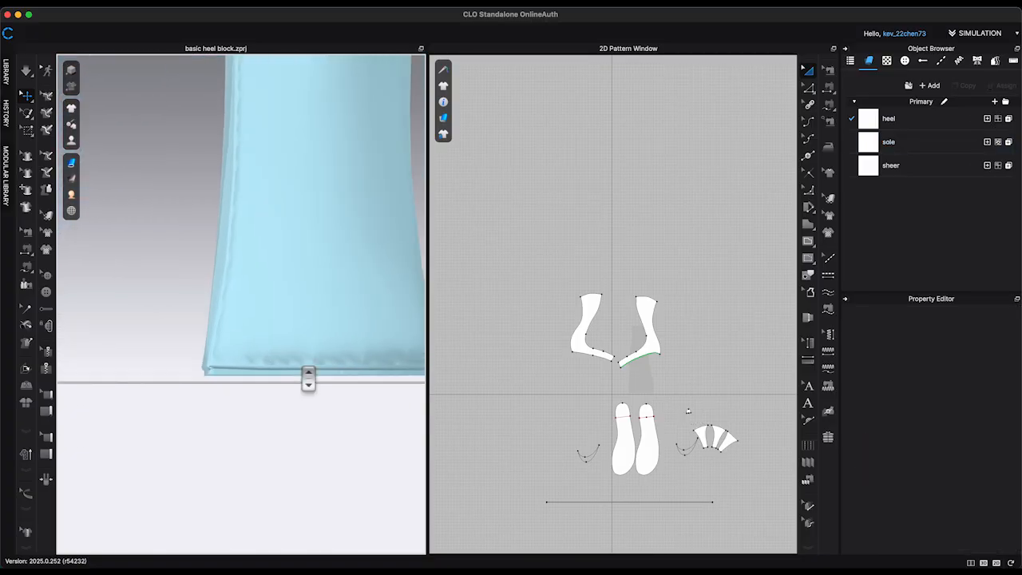
pyautogui.moveTo(329, 383); pyautogui.dragTo(329, 369, button='right')
pyautogui.press('0')
pyautogui.scroll(8, 299, 362)
pyautogui.moveTo(345, 447); pyautogui.dragTo(300, 418, button='middle')
pyautogui.scroll(4, 300, 418)
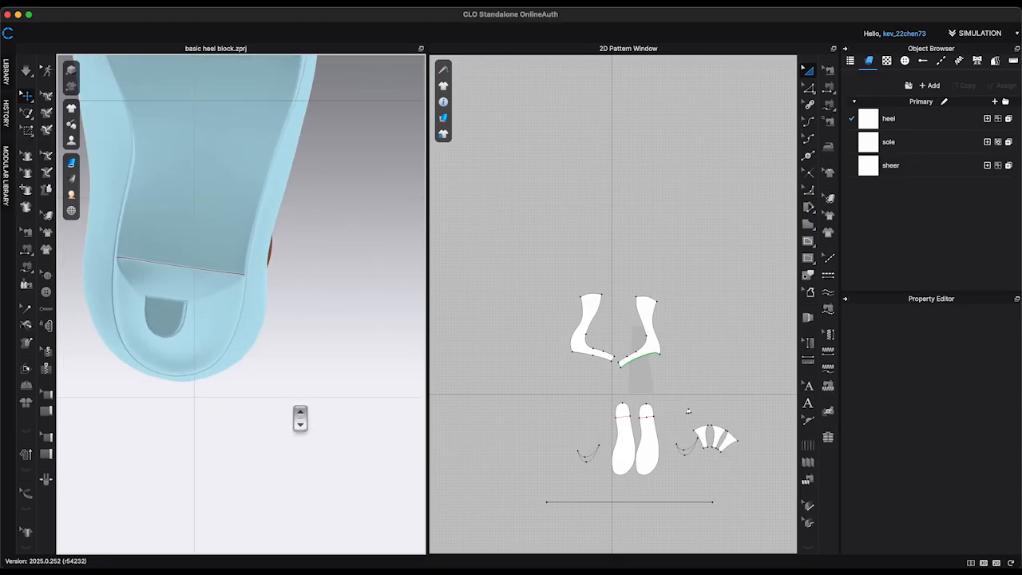
pyautogui.scroll(5, 300, 417)
pyautogui.click(253, 389)
pyautogui.scroll(2, 257, 369)
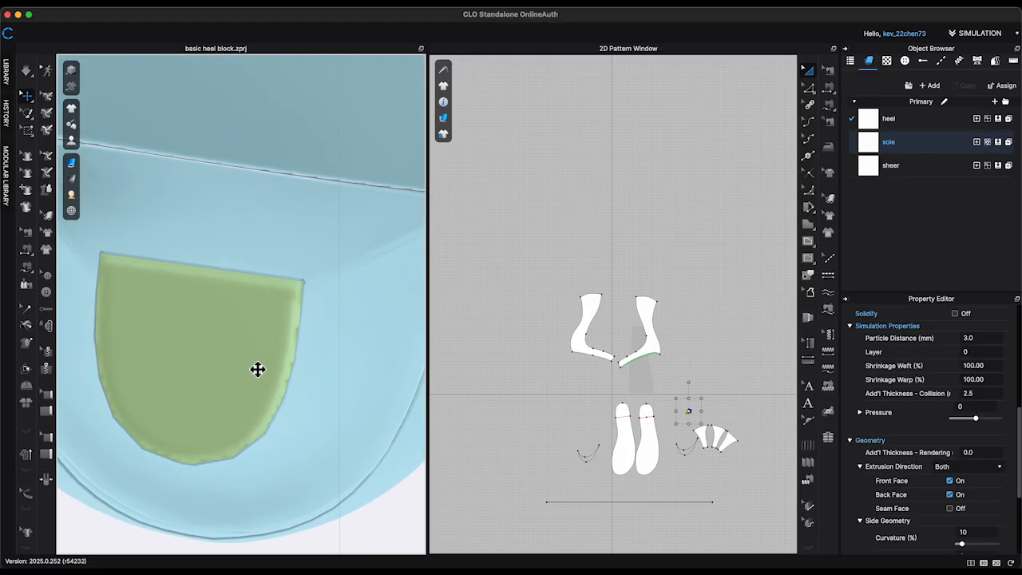
pyautogui.click(411, 522)
pyautogui.press('0')
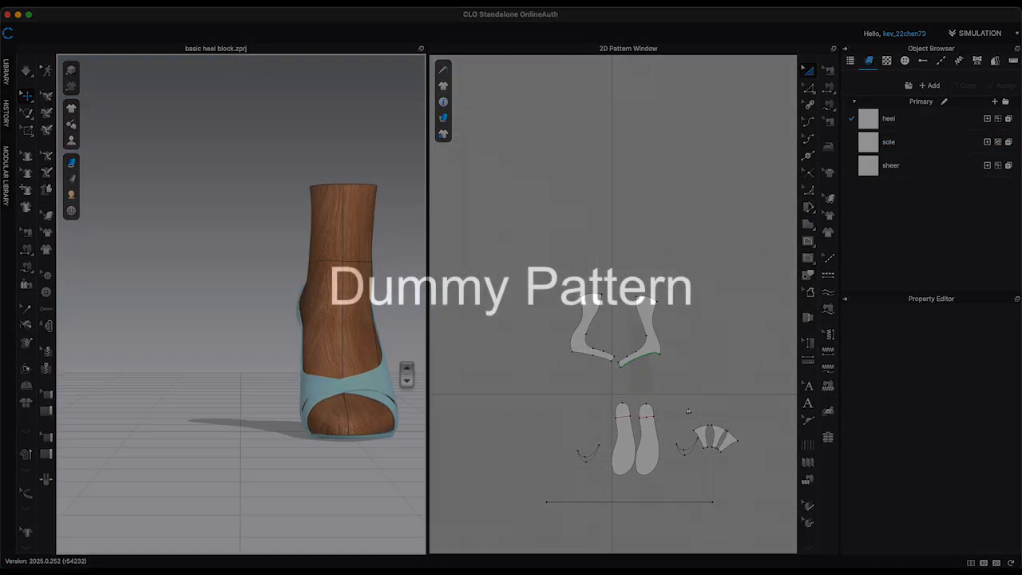
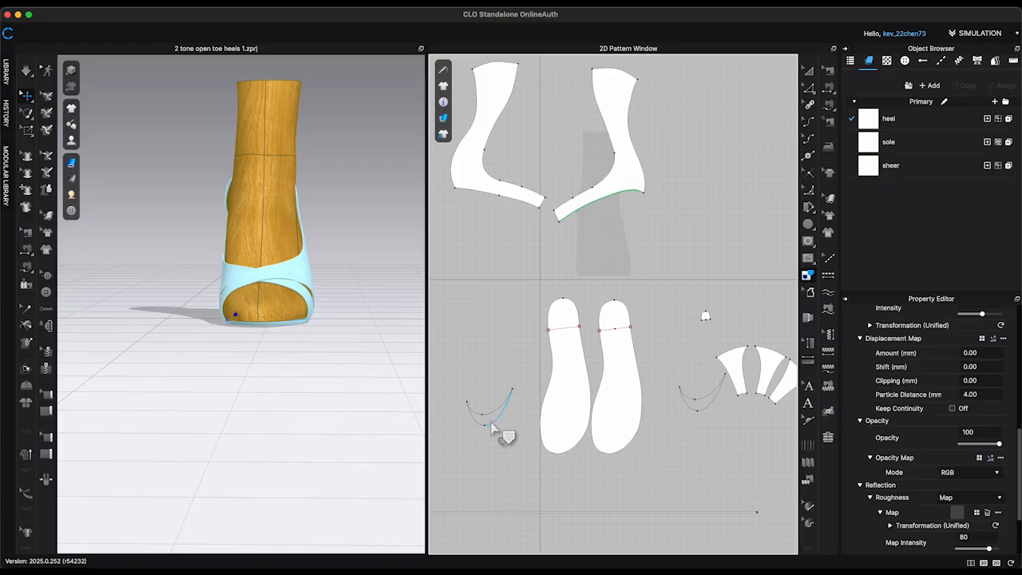
# Step: Delete the curved sheer toe pattern pieces and remove the unused sheer fabric from the fabric list
pyautogui.scroll(-2, 479, 403)
pyautogui.click(809, 68)
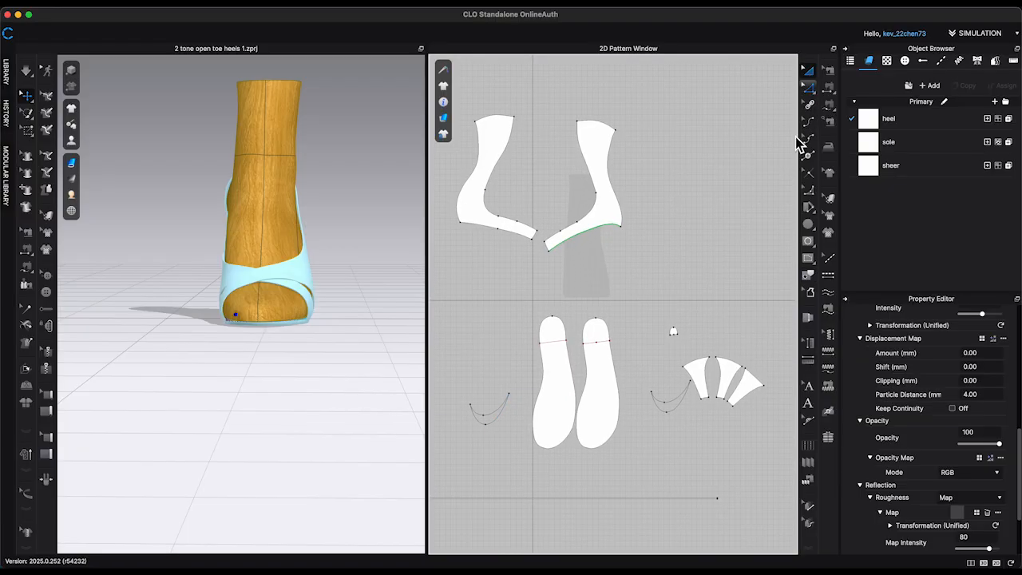
pyautogui.click(490, 416)
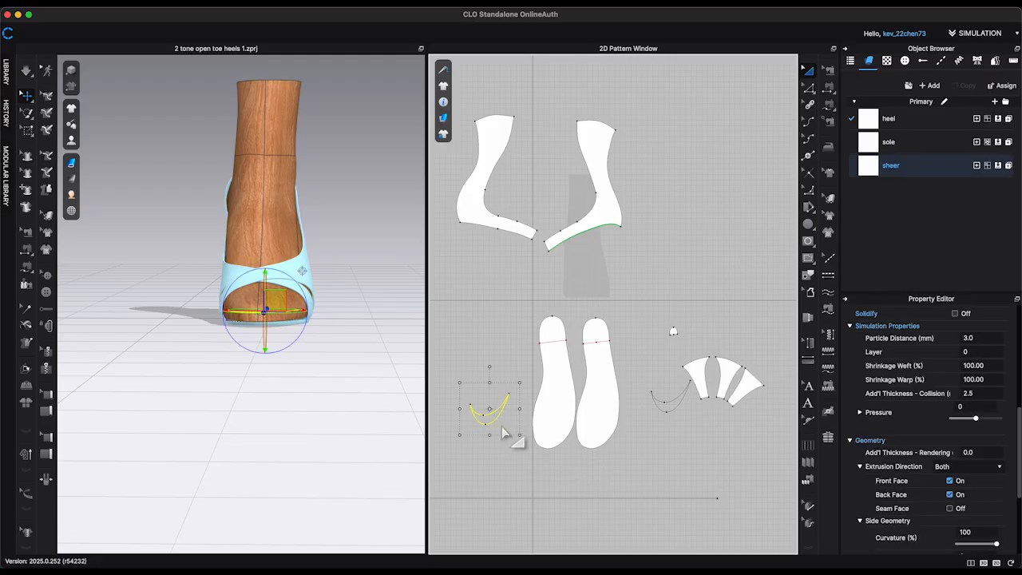
pyautogui.press('Delete')
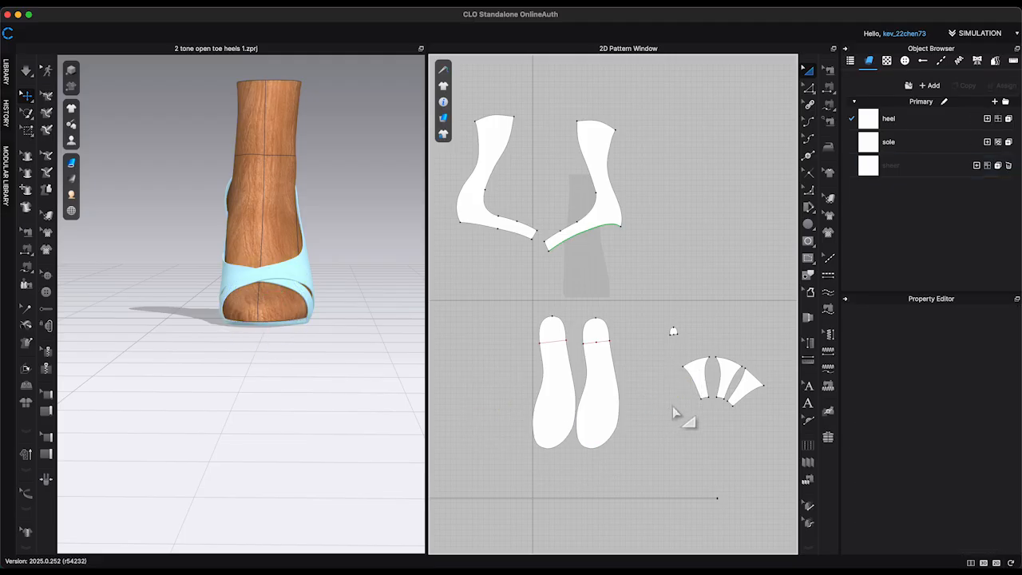
pyautogui.click(1009, 166)
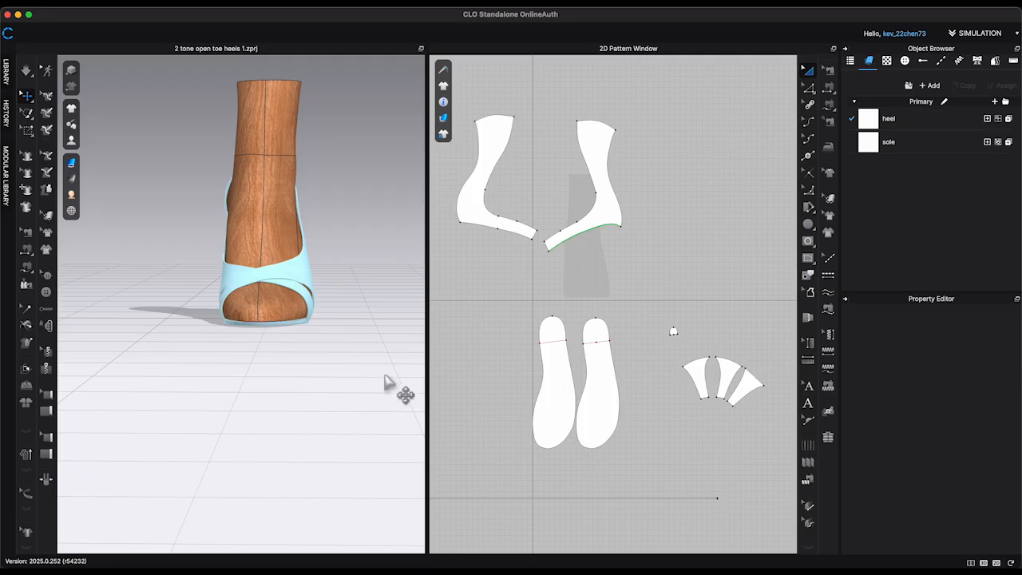
# Step: Add a new fabric named dummy cover
pyautogui.moveTo(386, 382); pyautogui.dragTo(364, 466, button='right')
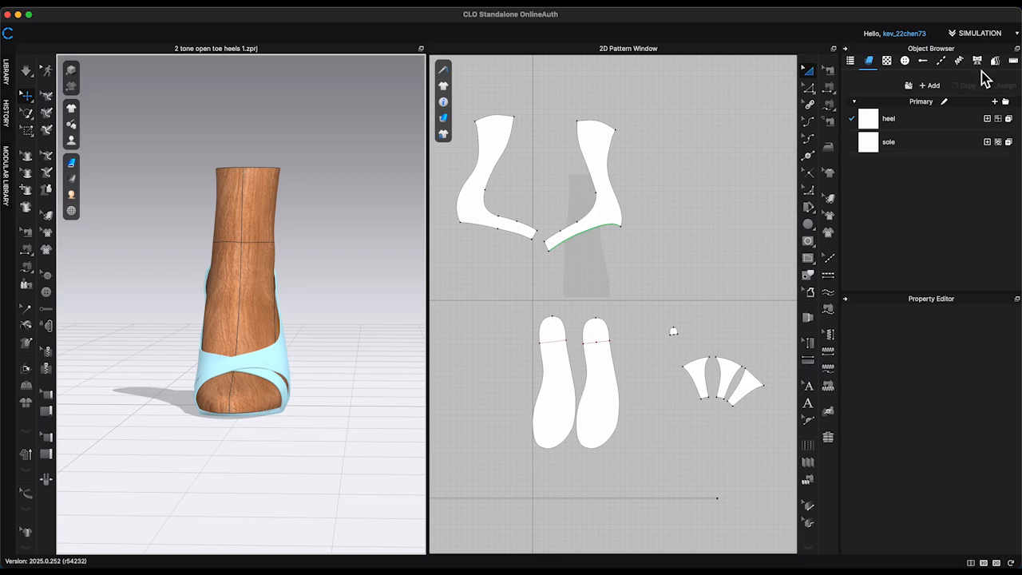
pyautogui.click(933, 86)
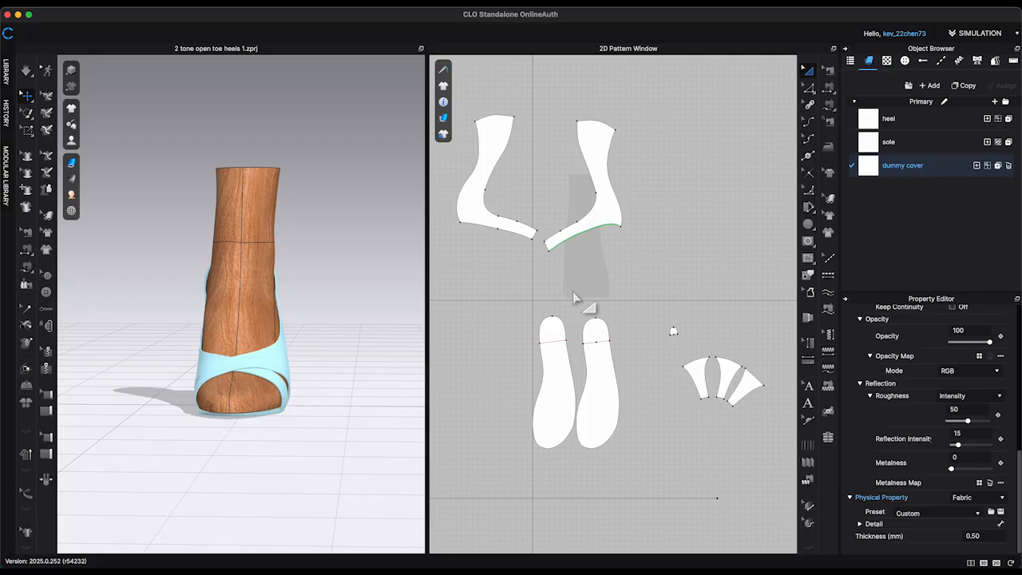
# Step: Unfreeze all the shoe's pattern pieces and deactivate both their patterns and sewing
pyautogui.scroll(-5, 714, 291)
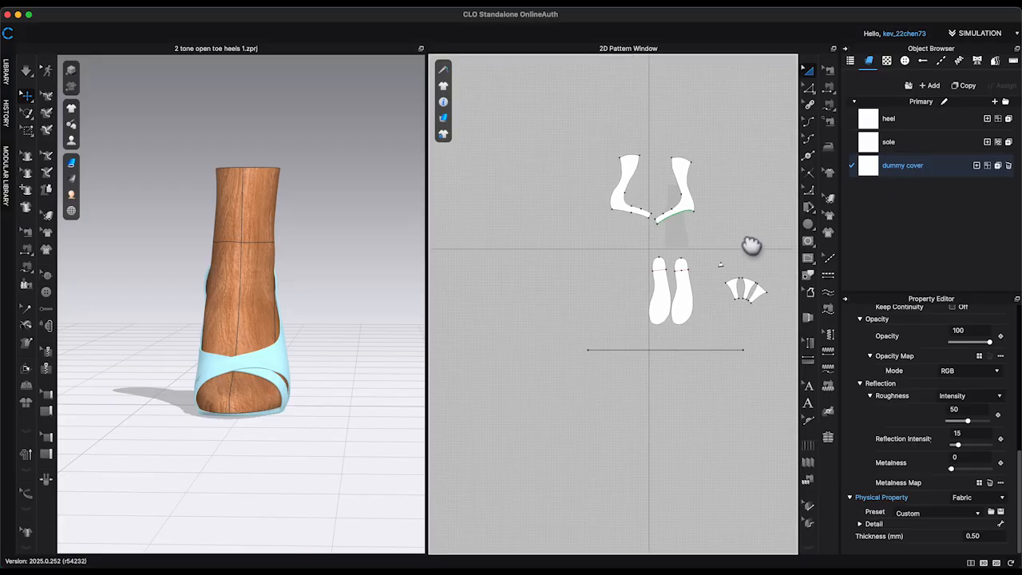
pyautogui.click(629, 199)
pyautogui.moveTo(573, 128); pyautogui.dragTo(691, 255)
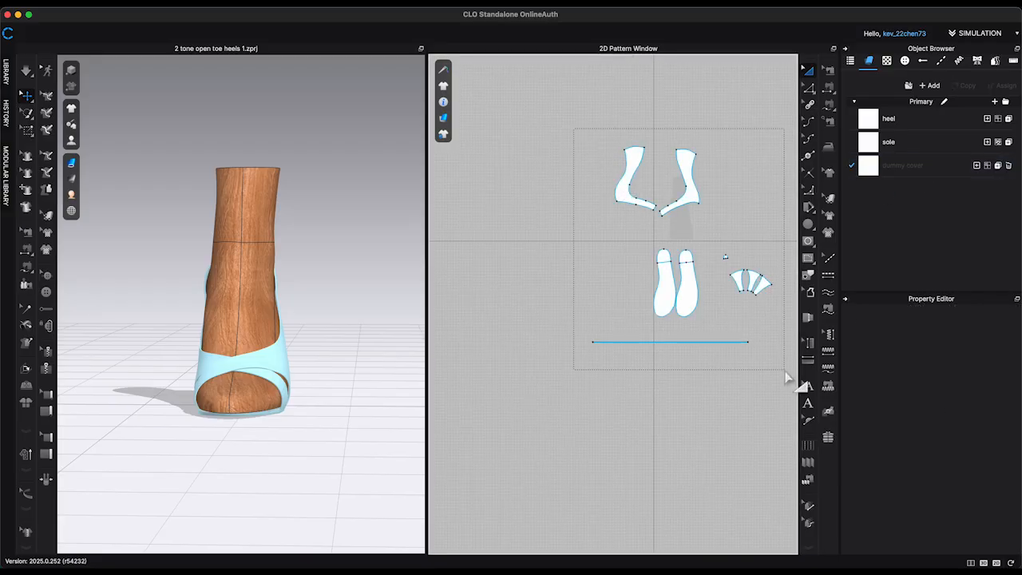
pyautogui.moveTo(785, 378); pyautogui.dragTo(785, 375)
pyautogui.rightClick(742, 278)
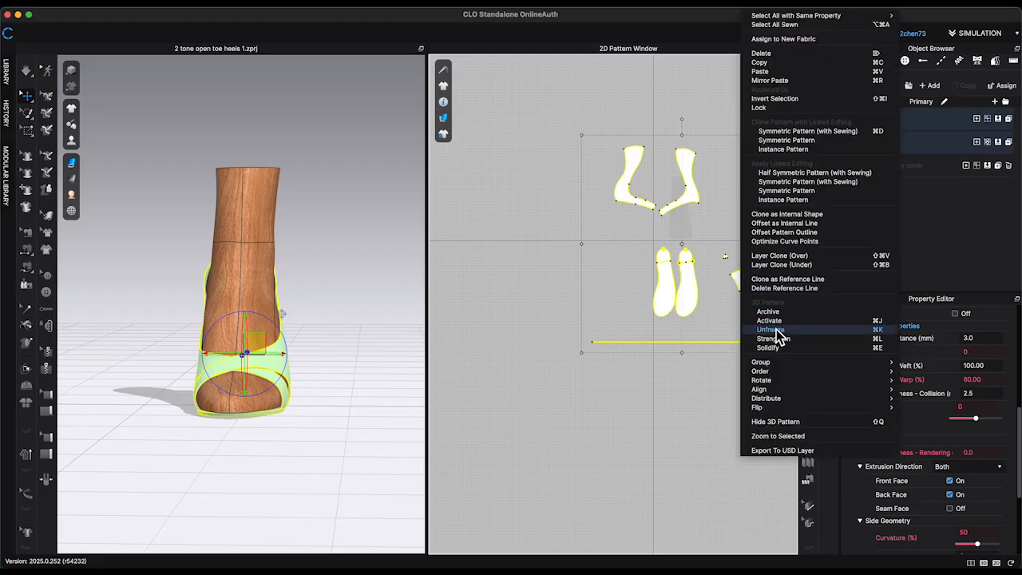
pyautogui.click(772, 330)
pyautogui.rightClick(696, 292)
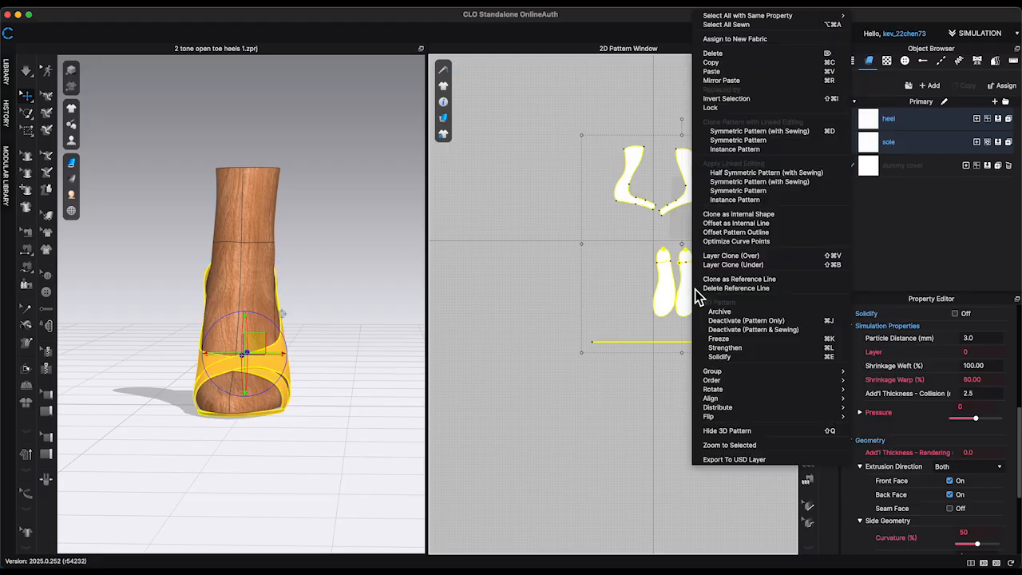
pyautogui.click(753, 332)
pyautogui.moveTo(368, 398); pyautogui.dragTo(318, 407, button='right')
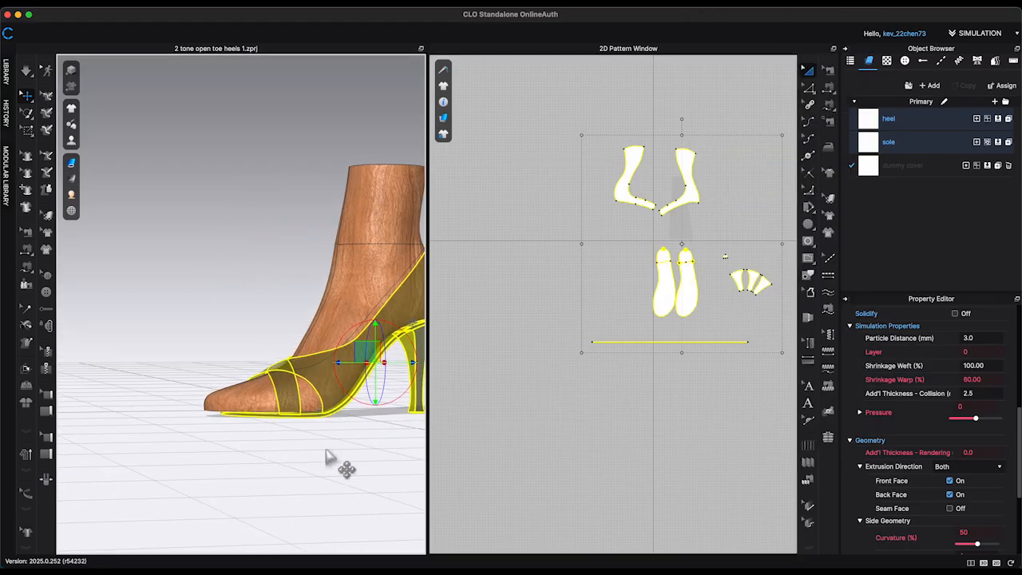
pyautogui.click(328, 451)
pyautogui.moveTo(383, 452); pyautogui.dragTo(332, 454, button='middle')
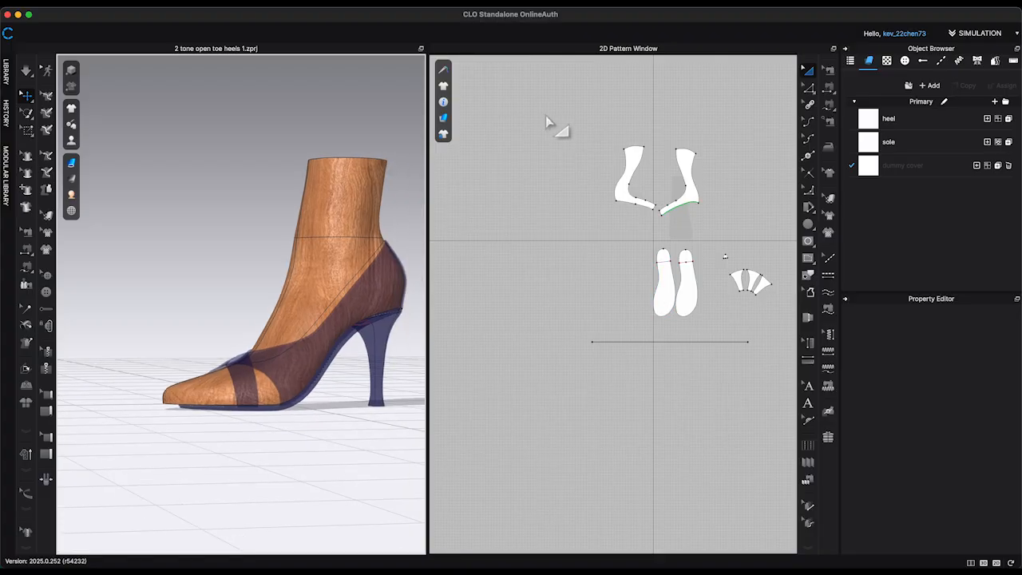
# Step: Hide all the shoe's pattern pieces in 3D so only the foot form is displayed
pyautogui.moveTo(547, 121); pyautogui.dragTo(773, 384)
pyautogui.scroll(2, 727, 264)
pyautogui.rightClick(684, 285)
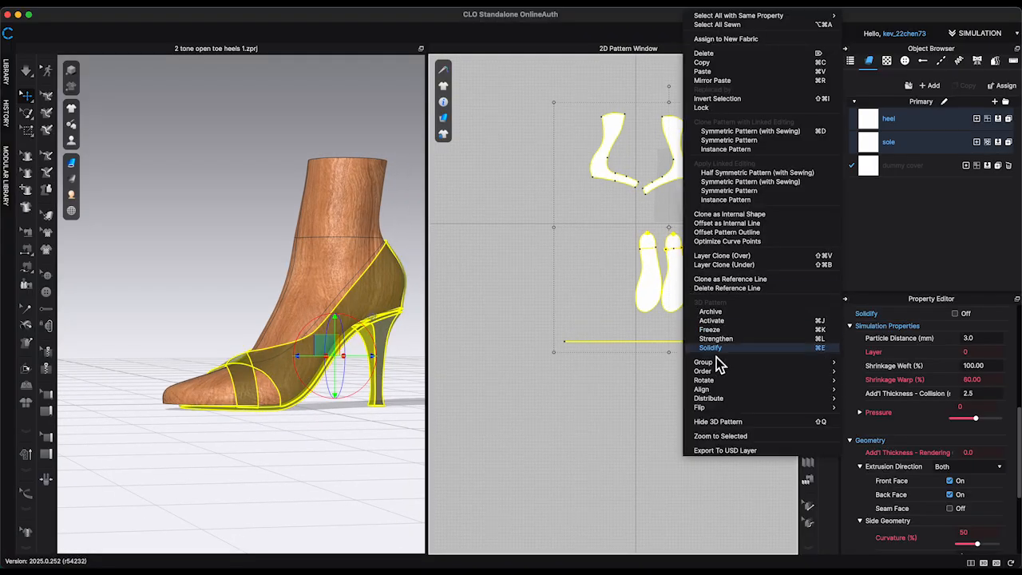
pyautogui.click(721, 421)
pyautogui.moveTo(342, 446); pyautogui.dragTo(400, 443, button='right')
pyautogui.moveTo(399, 443); pyautogui.dragTo(333, 442, button='middle')
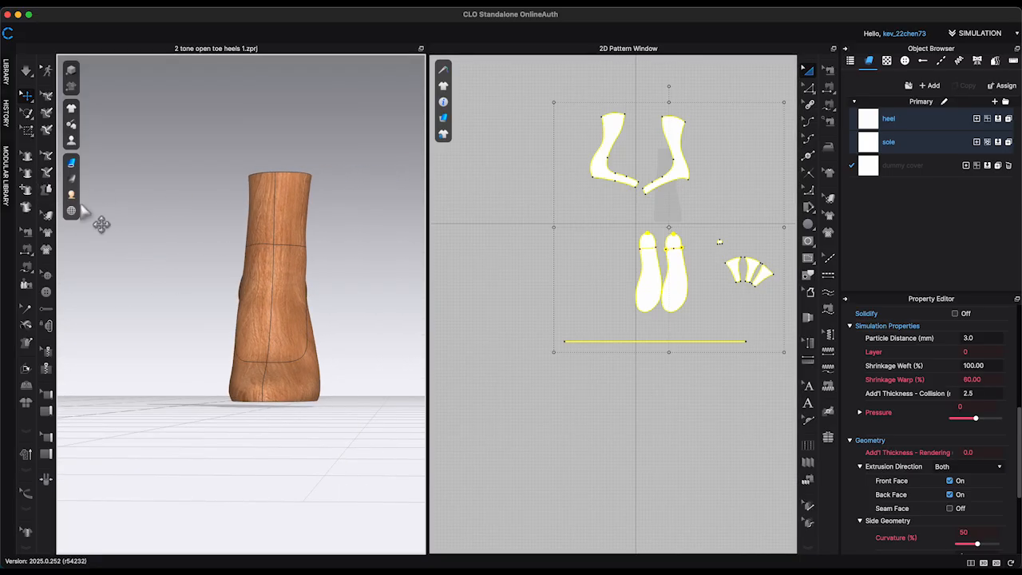
# Step: Flatten the underside of the foot form into a 2D pattern using the dummy cover fabric
pyautogui.click(223, 193)
pyautogui.click(910, 168)
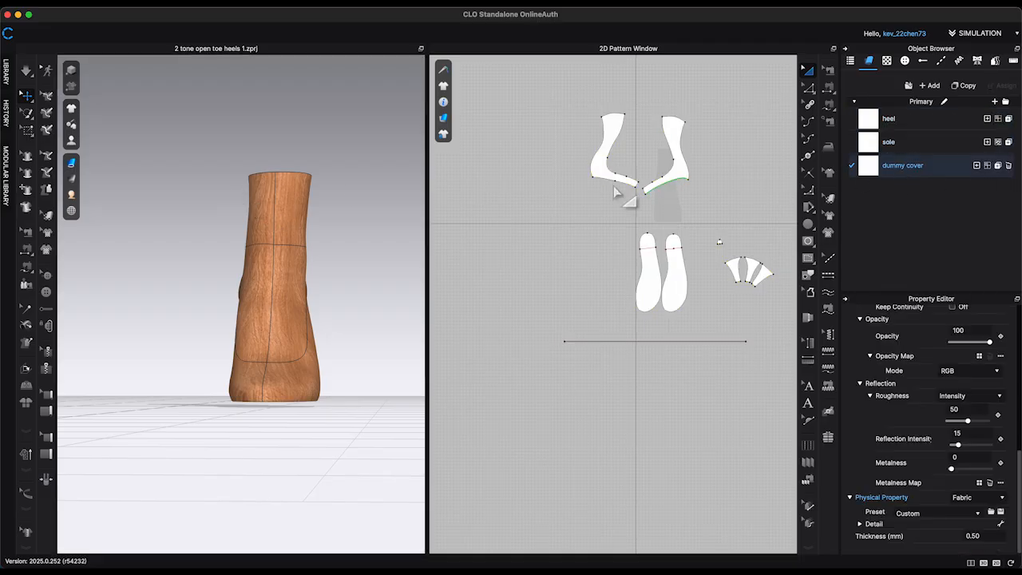
pyautogui.click(48, 191)
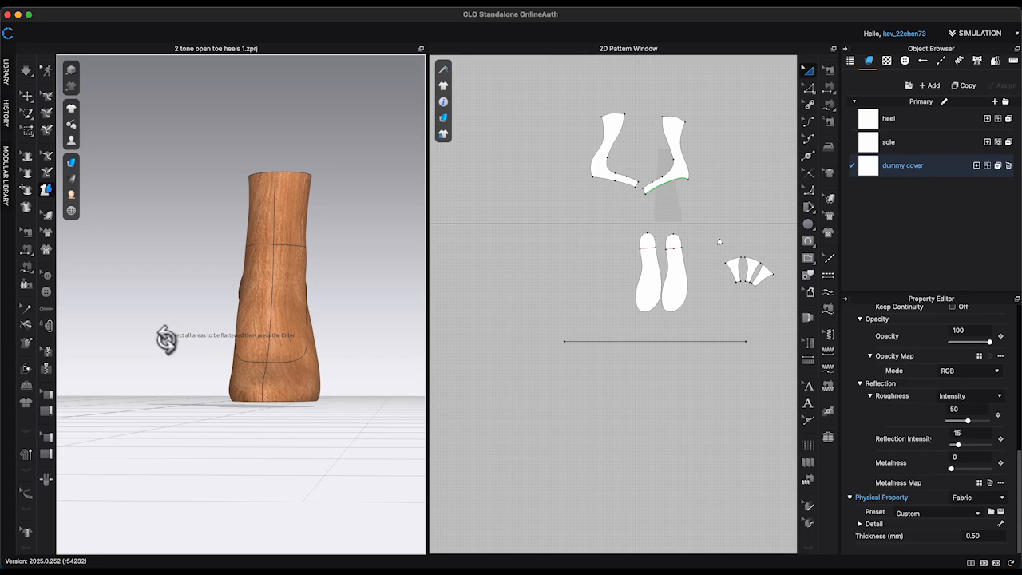
pyautogui.moveTo(164, 337); pyautogui.dragTo(201, 296, button='right')
pyautogui.click(292, 313)
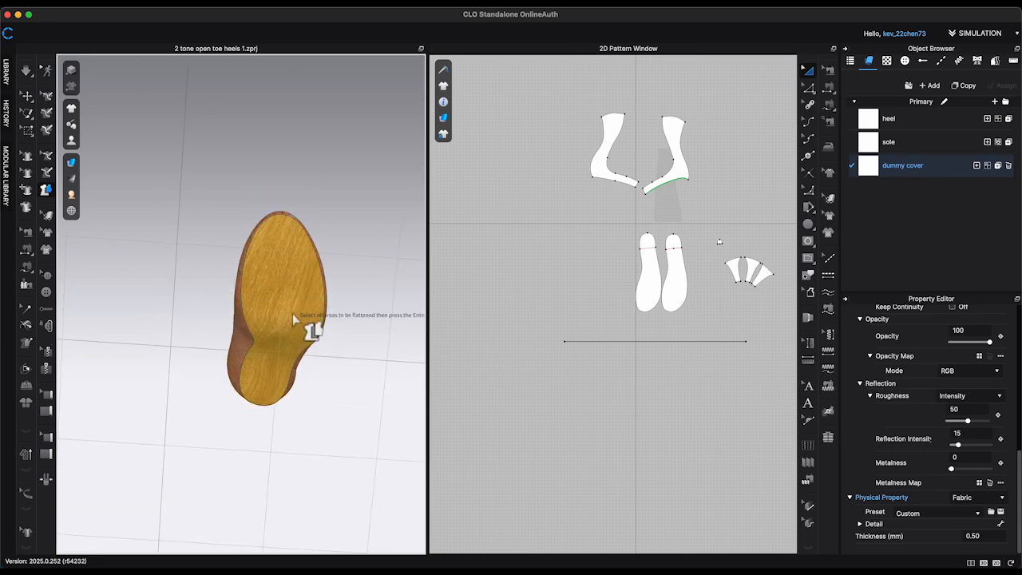
pyautogui.press('Return')
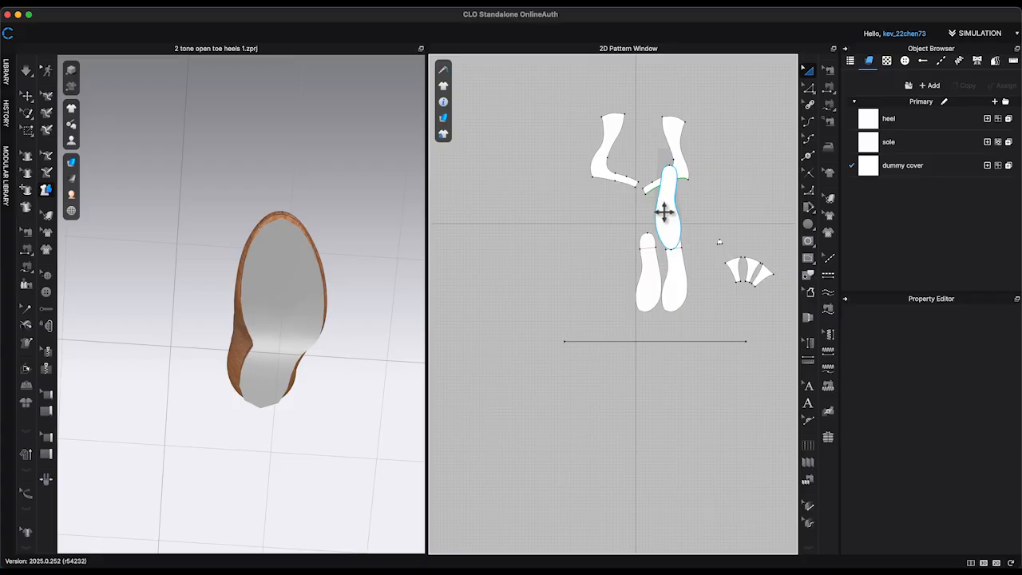
# Step: Move the flattened sole pattern below the other pattern pieces, centred on the vertical axis
pyautogui.moveTo(664, 211); pyautogui.dragTo(540, 433)
pyautogui.moveTo(650, 478); pyautogui.dragTo(698, 262, button='right')
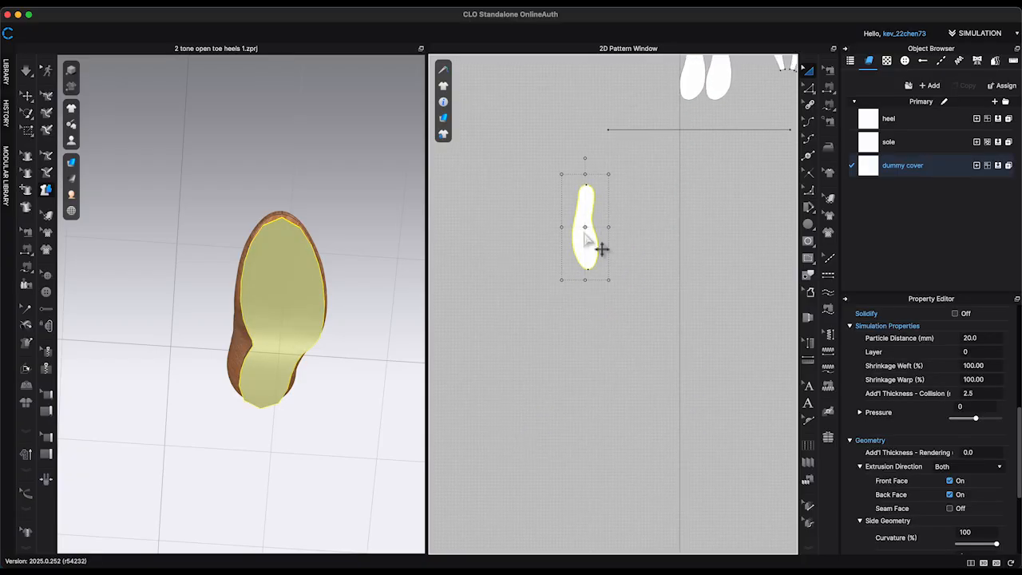
pyautogui.moveTo(675, 312); pyautogui.dragTo(675, 313)
# Step: Lay the flattened sole piece level beneath the foot form in 3D
pyautogui.moveTo(392, 349); pyautogui.dragTo(374, 378, button='right')
pyautogui.moveTo(281, 349); pyautogui.dragTo(158, 303, button='right')
pyautogui.moveTo(703, 246); pyautogui.dragTo(701, 250)
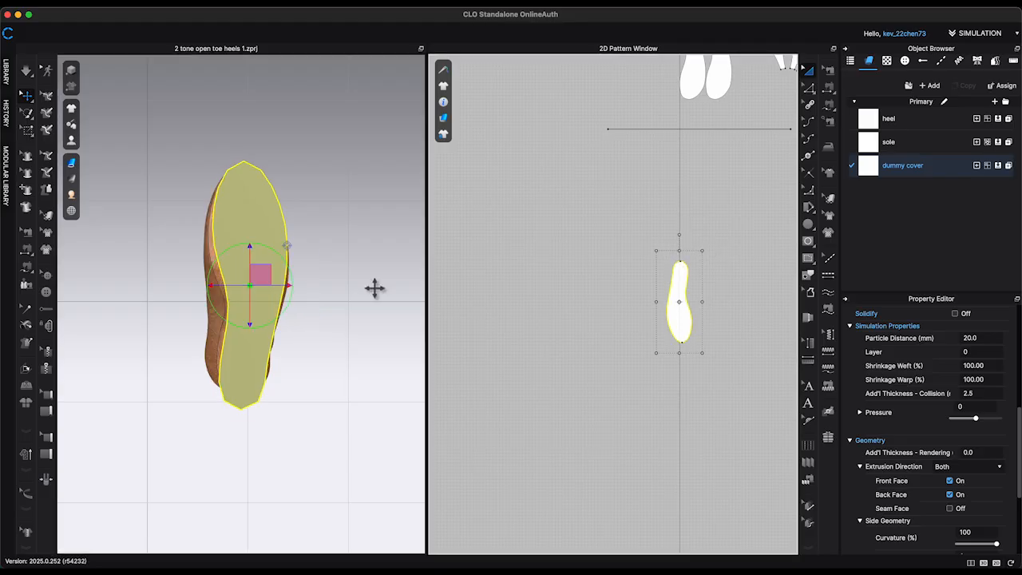
pyautogui.moveTo(334, 316); pyautogui.dragTo(339, 382, button='right')
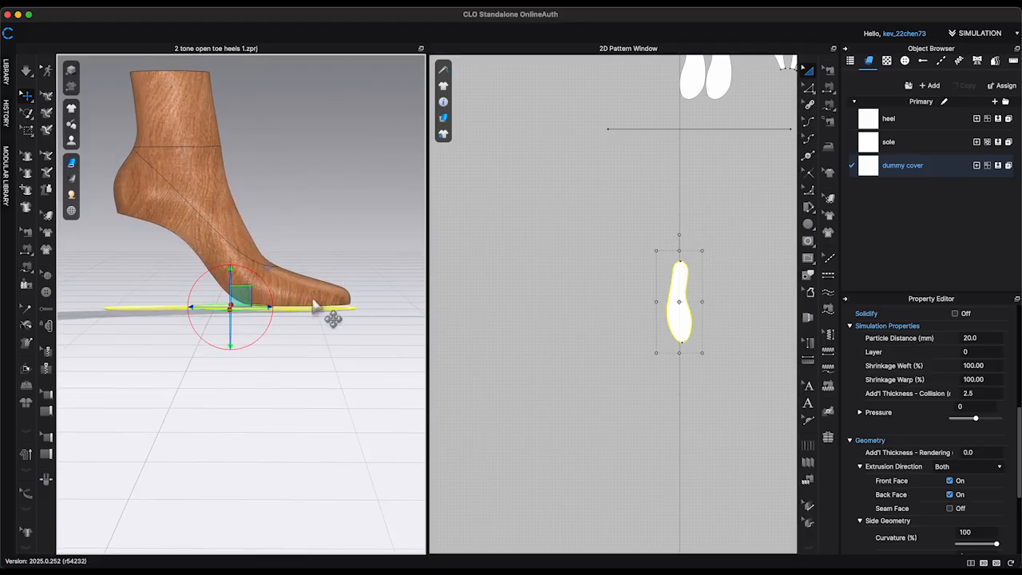
# Step: Freeze the flattened sole piece beneath the foot form
pyautogui.click(993, 339)
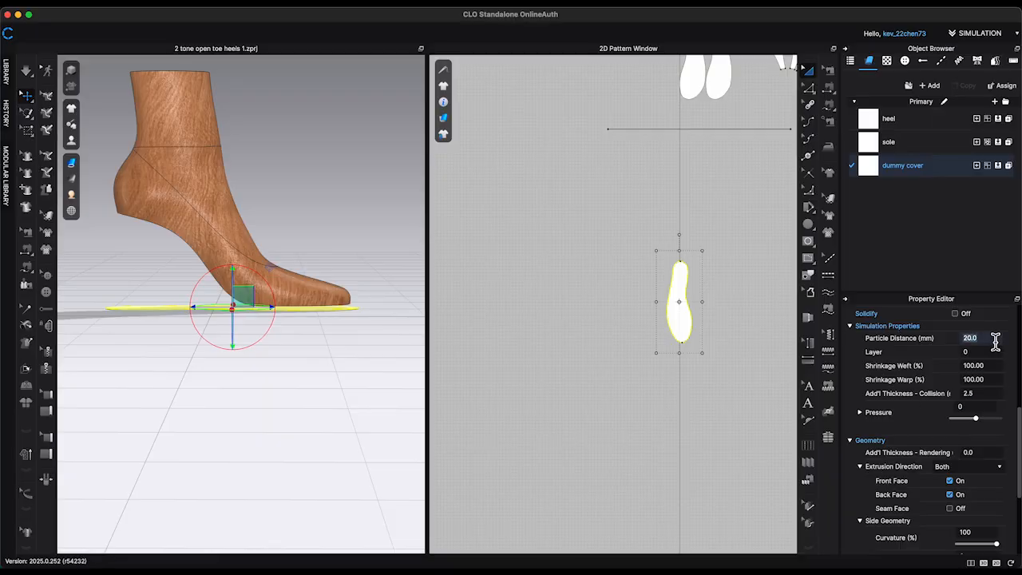
pyautogui.click(292, 353)
pyautogui.moveTo(292, 353); pyautogui.dragTo(268, 376, button='right')
pyautogui.rightClick(671, 323)
pyautogui.click(720, 313)
# Step: Flatten the two upper sides of the foot form, from the ankle line down, into separate left and right 2D patterns
pyautogui.moveTo(323, 376); pyautogui.dragTo(277, 388, button='middle')
pyautogui.click(46, 157)
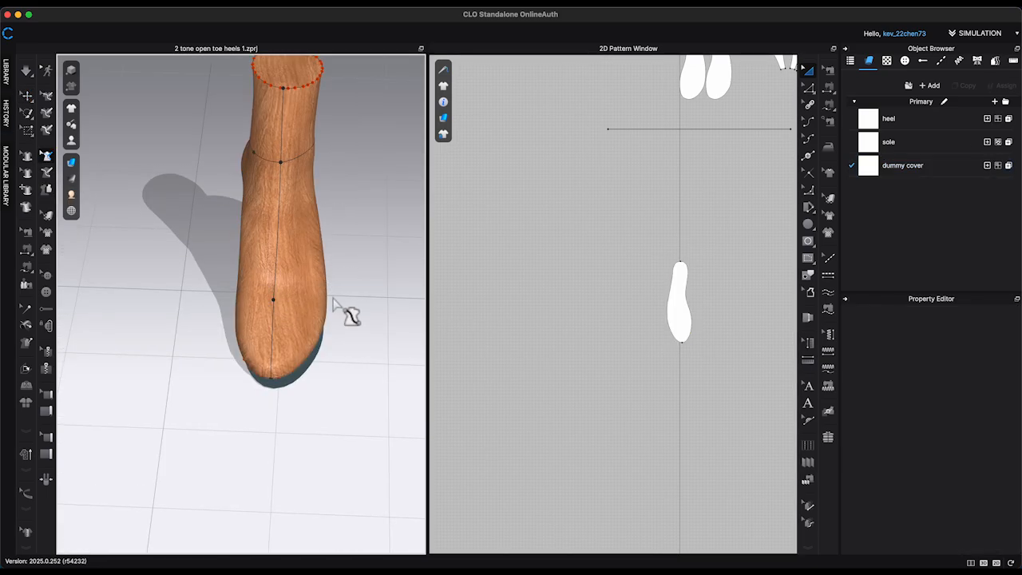
pyautogui.moveTo(335, 303); pyautogui.dragTo(165, 329, button='right')
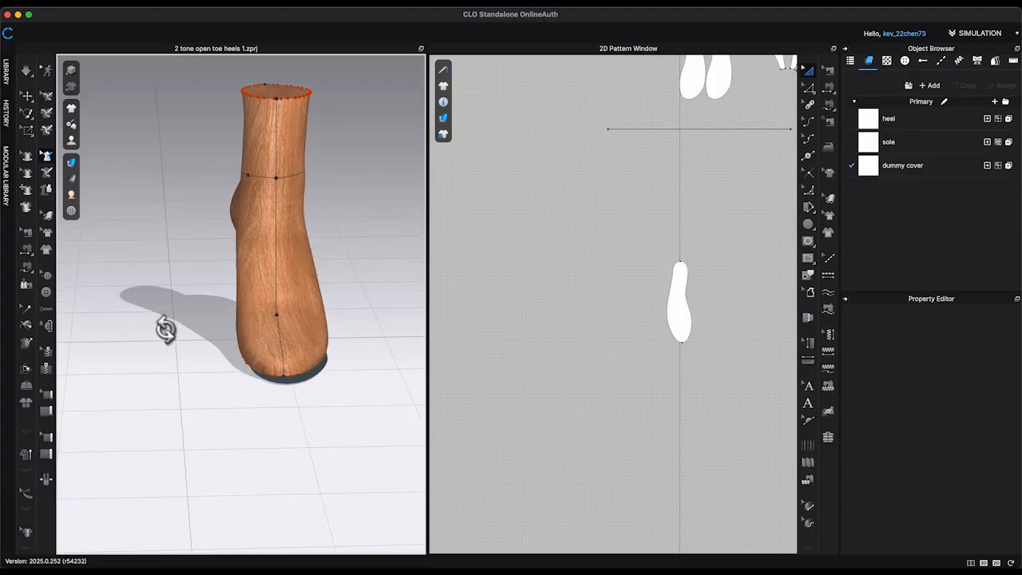
pyautogui.click(51, 191)
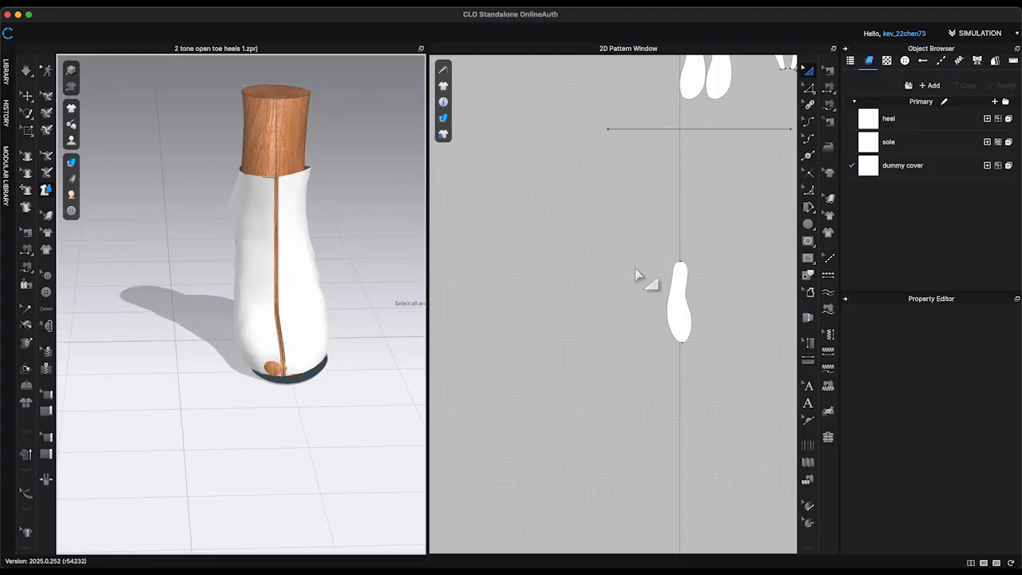
# Step: Move the two flattened side patterns below the other pieces so they flank the vertical axis above the sole pattern
pyautogui.scroll(2, 646, 315)
pyautogui.scroll(-5, 634, 383)
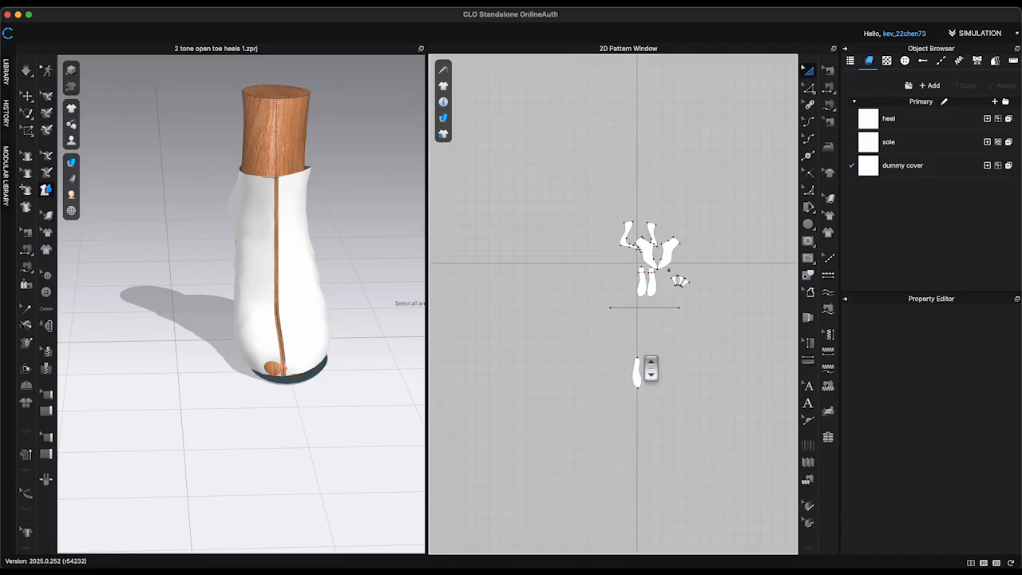
pyautogui.scroll(1, 651, 367)
pyautogui.moveTo(653, 200); pyautogui.dragTo(670, 331)
pyautogui.scroll(3, 694, 399)
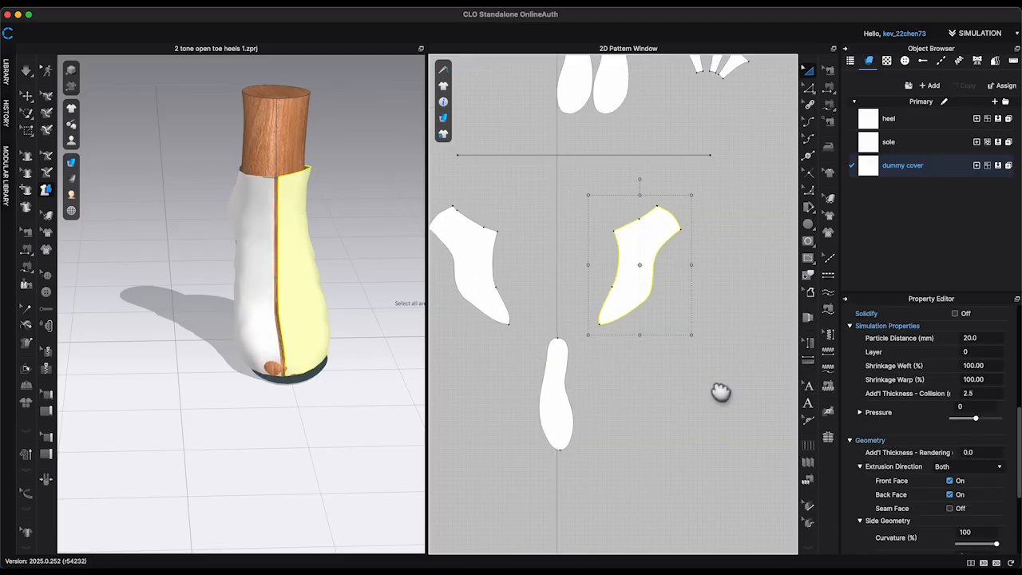
pyautogui.rightClick(674, 382)
pyautogui.click(674, 375)
pyautogui.moveTo(703, 378); pyautogui.dragTo(733, 373, button='middle')
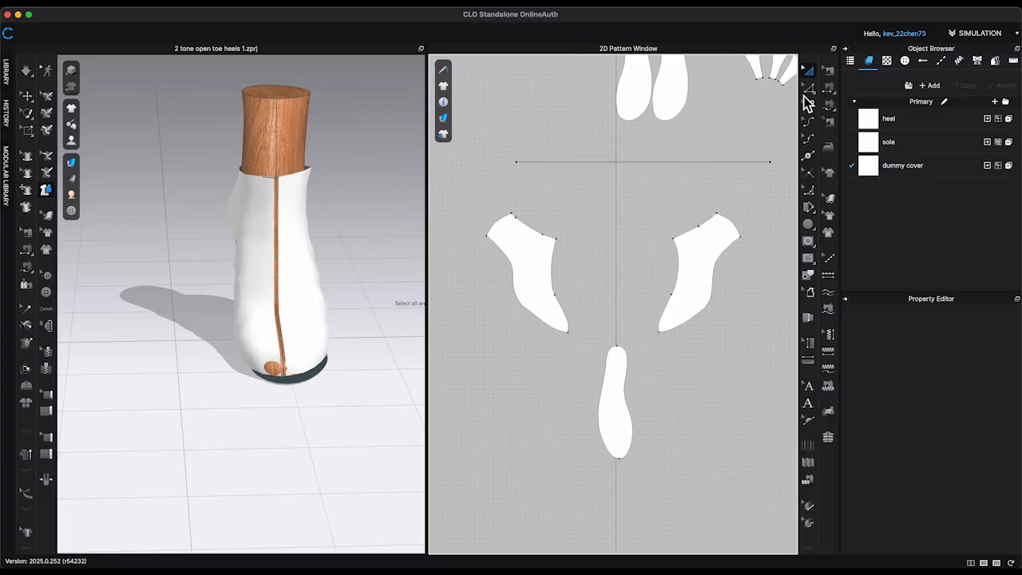
# Step: Extend the lower heel corner of both side patterns outward and down
pyautogui.click(807, 90)
pyautogui.click(487, 237)
pyautogui.moveTo(486, 237); pyautogui.dragTo(459, 249)
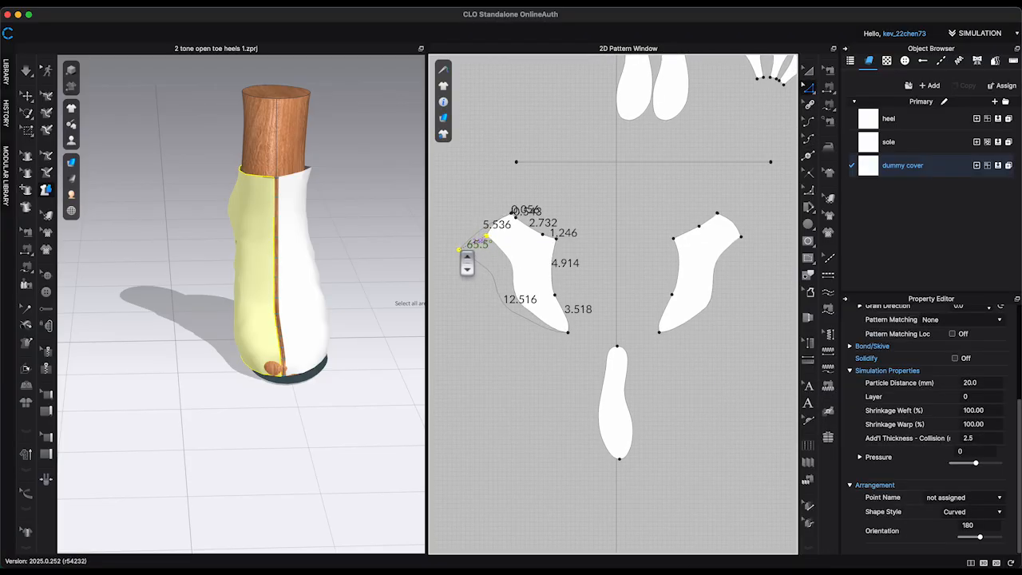
pyautogui.scroll(1, 460, 250)
pyautogui.moveTo(745, 237); pyautogui.dragTo(761, 250)
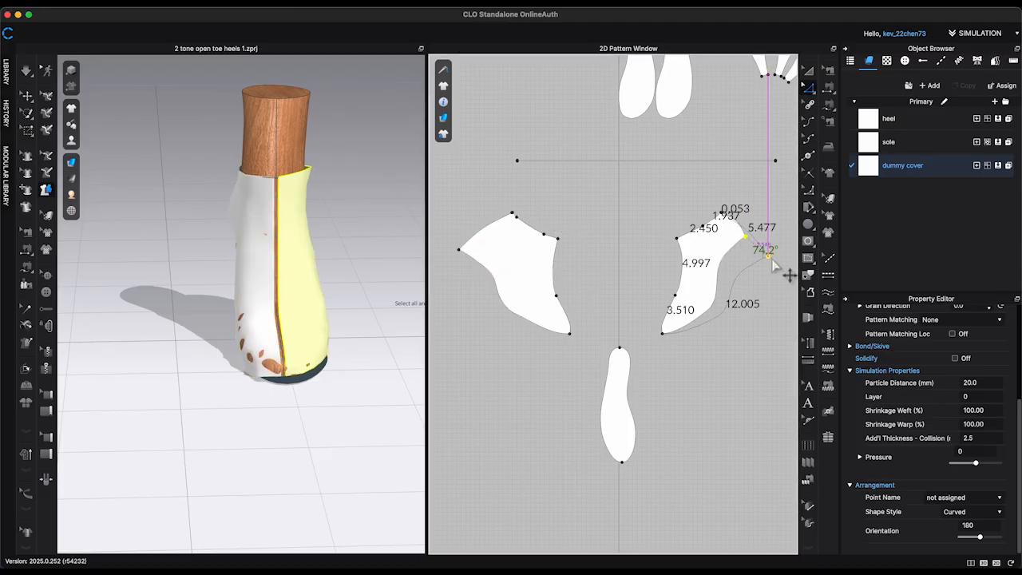
pyautogui.moveTo(772, 261); pyautogui.dragTo(772, 261)
# Step: Convert the extra points along the top edges of both side patterns to curve points with Maintain Curve
pyautogui.click(539, 237)
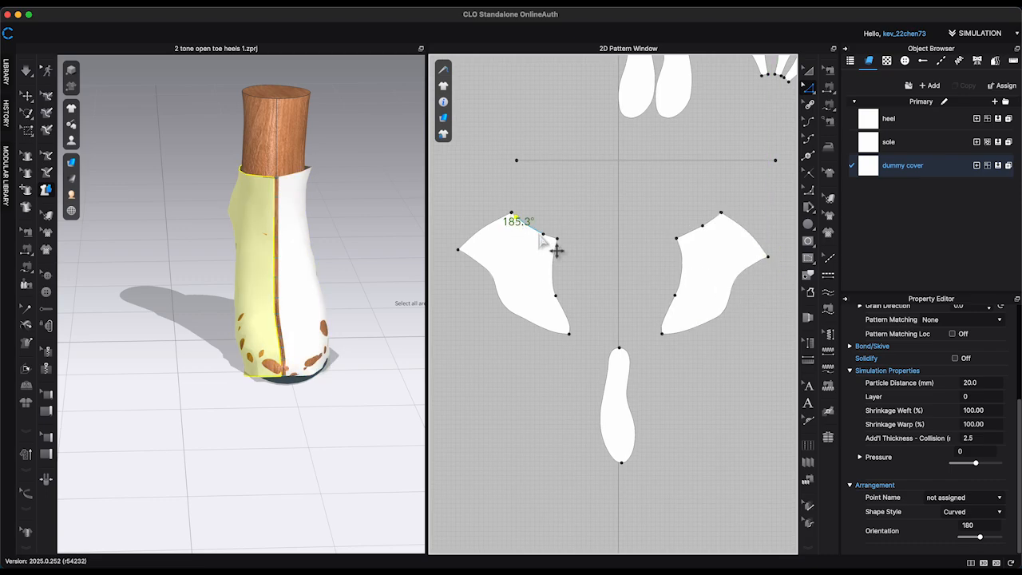
pyautogui.click(678, 289)
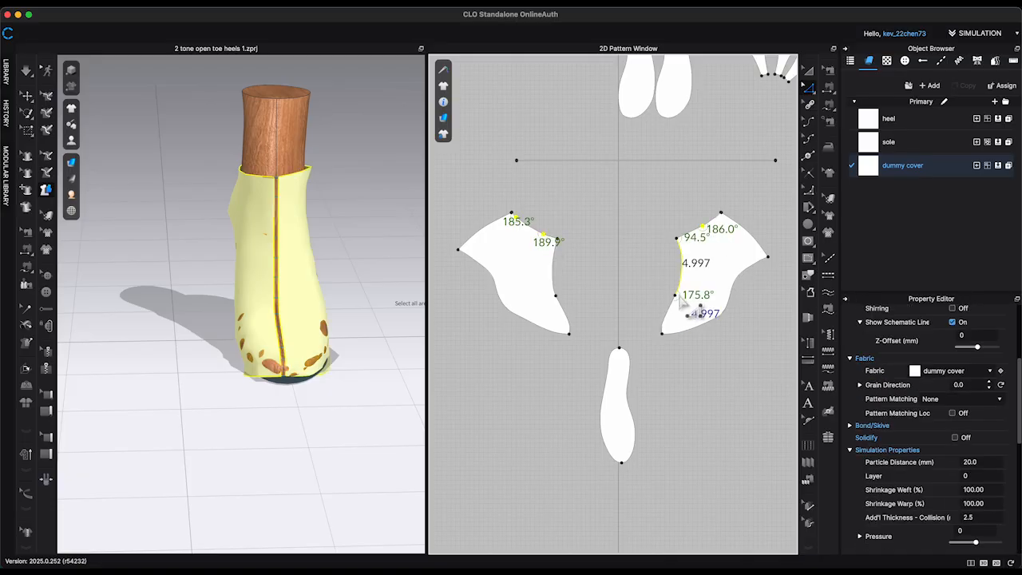
pyautogui.rightClick(703, 226)
pyautogui.moveTo(766, 291)
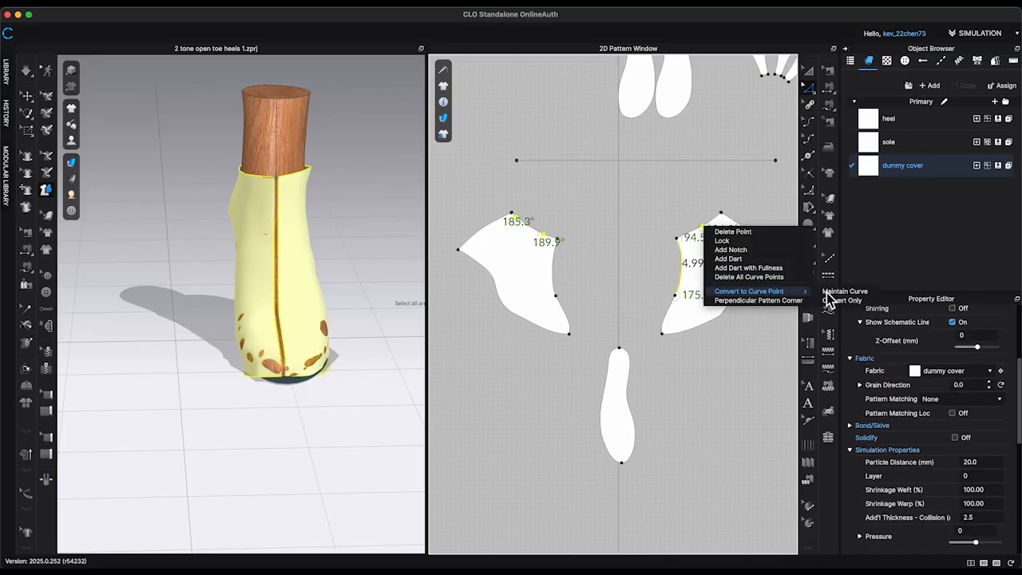
pyautogui.click(829, 293)
pyautogui.click(601, 273)
pyautogui.scroll(-1, 603, 278)
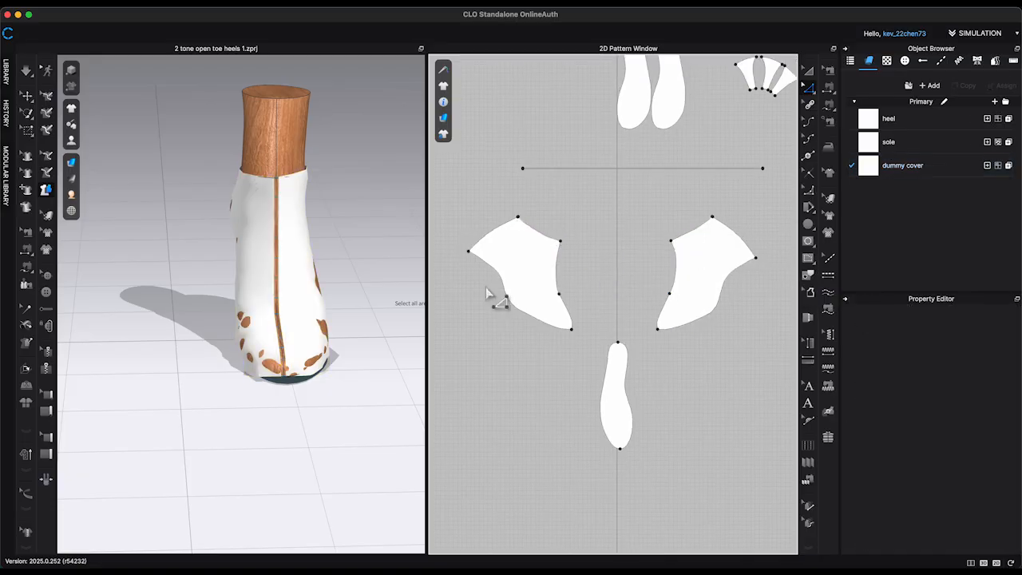
# Step: Redraw the bottom edges of both side patterns as single smooth curves from heel corner to toe tip
pyautogui.click(810, 189)
pyautogui.click(656, 328)
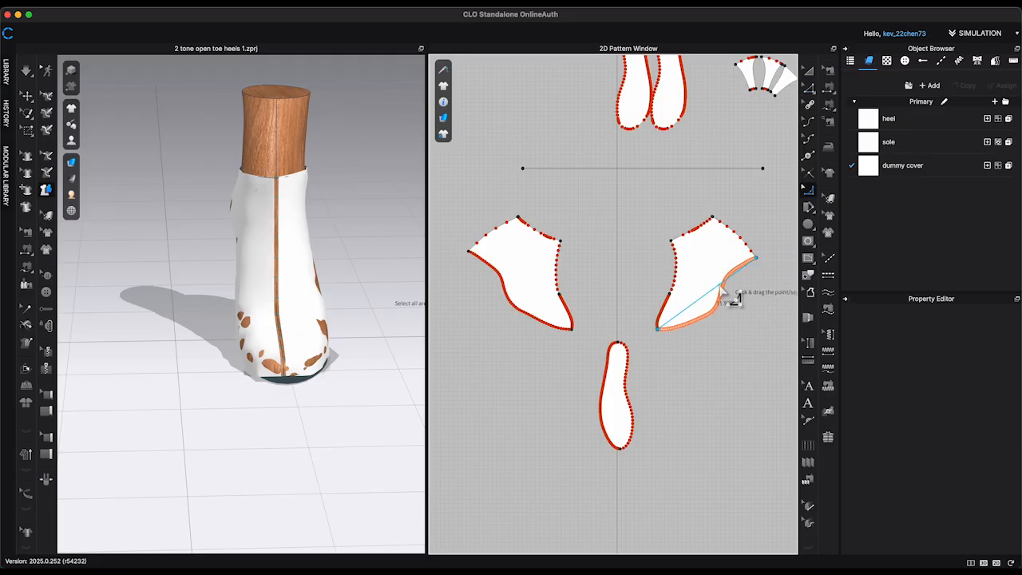
pyautogui.scroll(1, 733, 298)
pyautogui.click(733, 298)
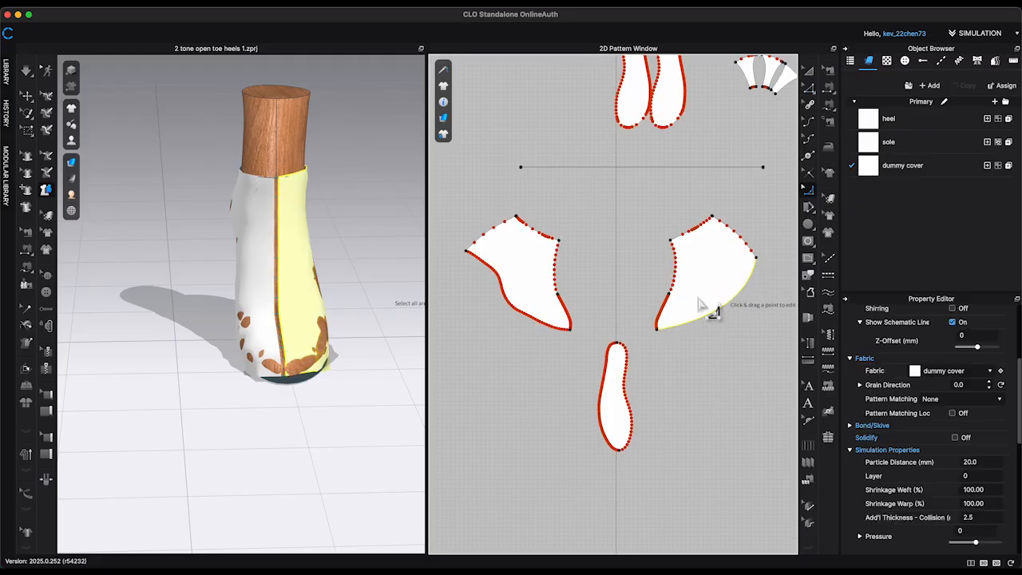
pyautogui.click(466, 250)
pyautogui.click(571, 329)
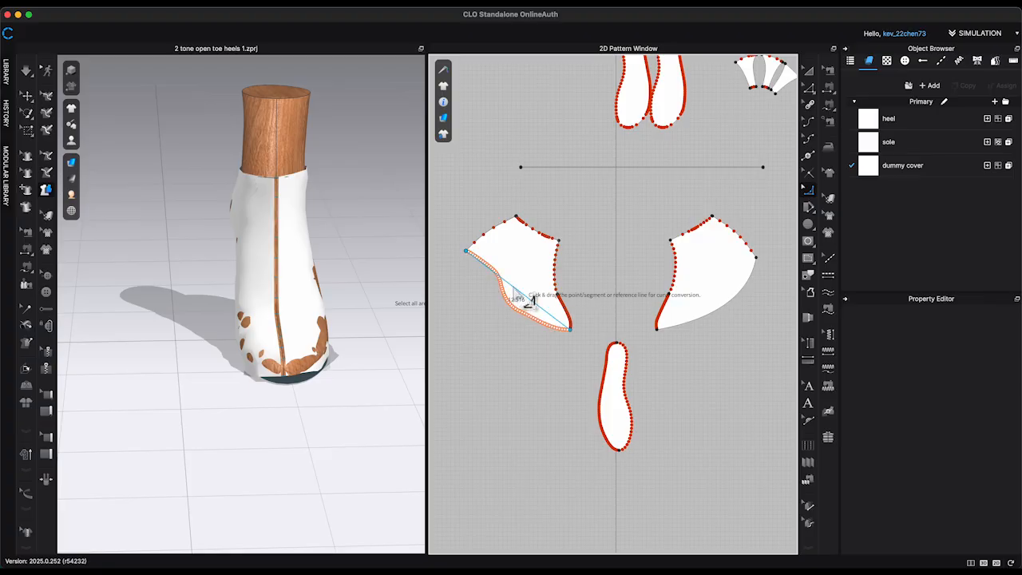
pyautogui.click(515, 313)
# Step: Sew the bottom edge of each side pattern to the matching side of the sole pattern
pyautogui.moveTo(372, 263); pyautogui.dragTo(479, 253, button='right')
pyautogui.click(829, 87)
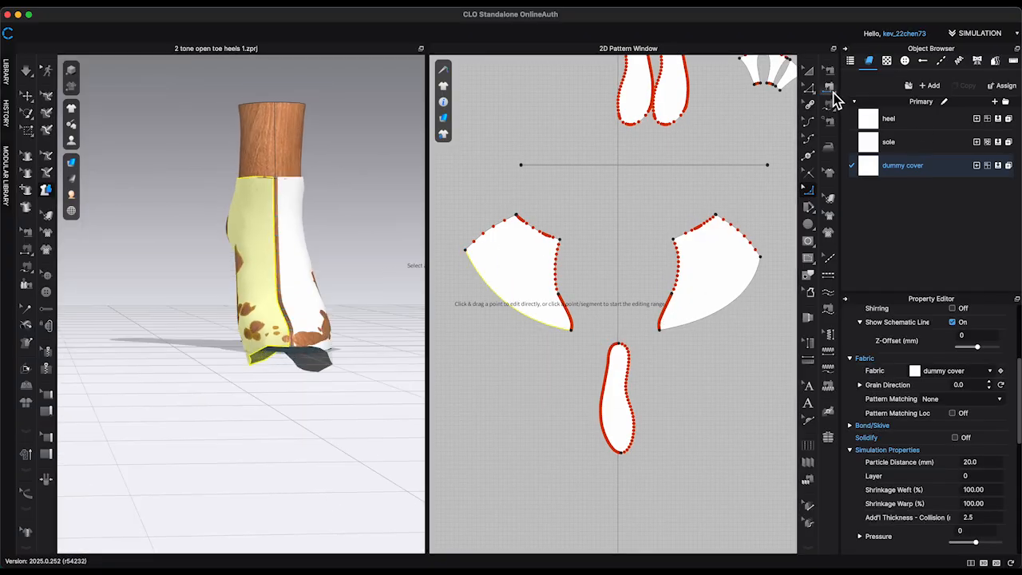
pyautogui.click(480, 283)
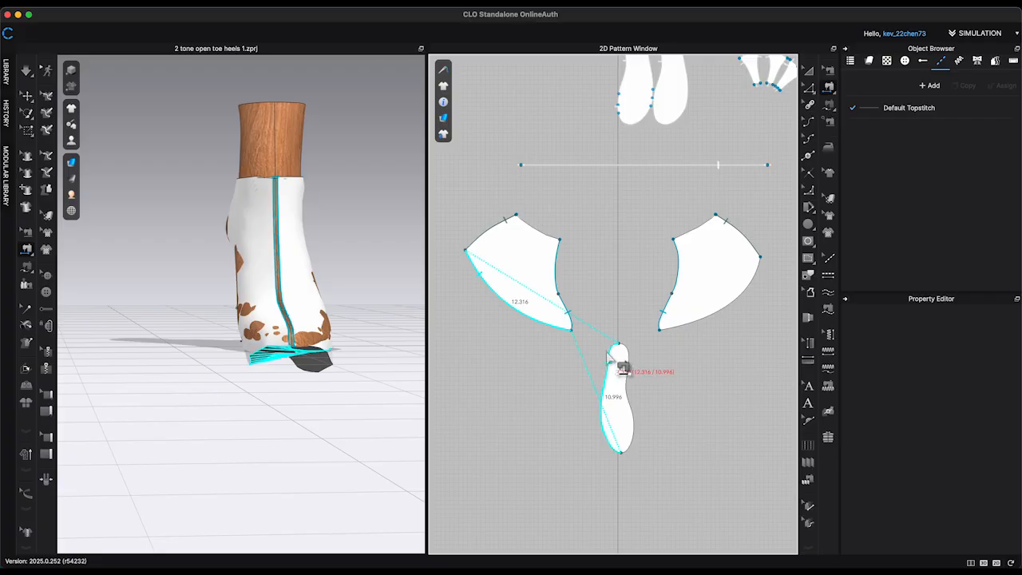
pyautogui.click(638, 374)
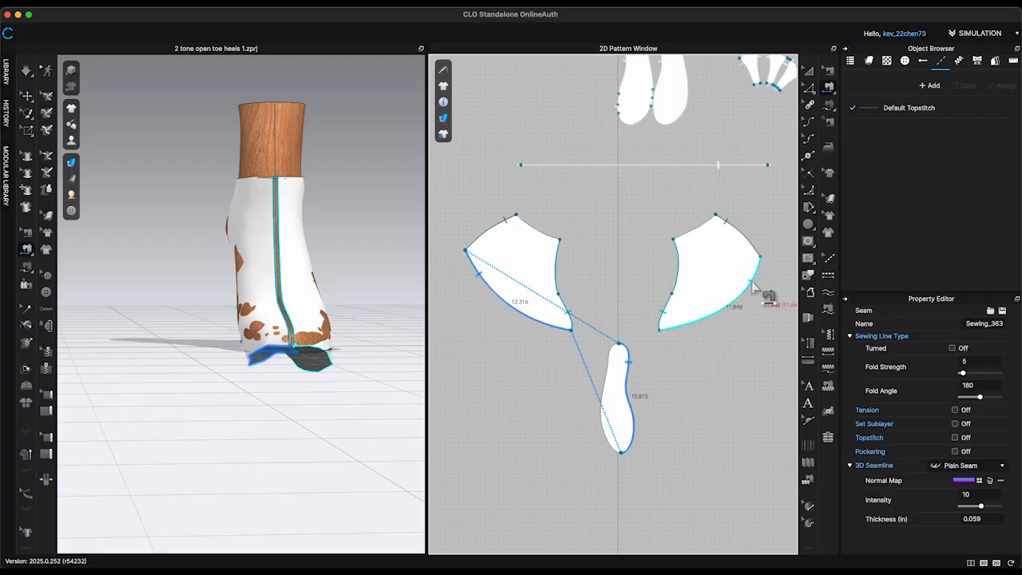
pyautogui.click(750, 279)
pyautogui.click(626, 378)
pyautogui.moveTo(337, 348)
pyautogui.mouseDown(button='right')
pyautogui.moveTo(333, 327)
pyautogui.moveTo(332, 340)
pyautogui.mouseUp(button='right')
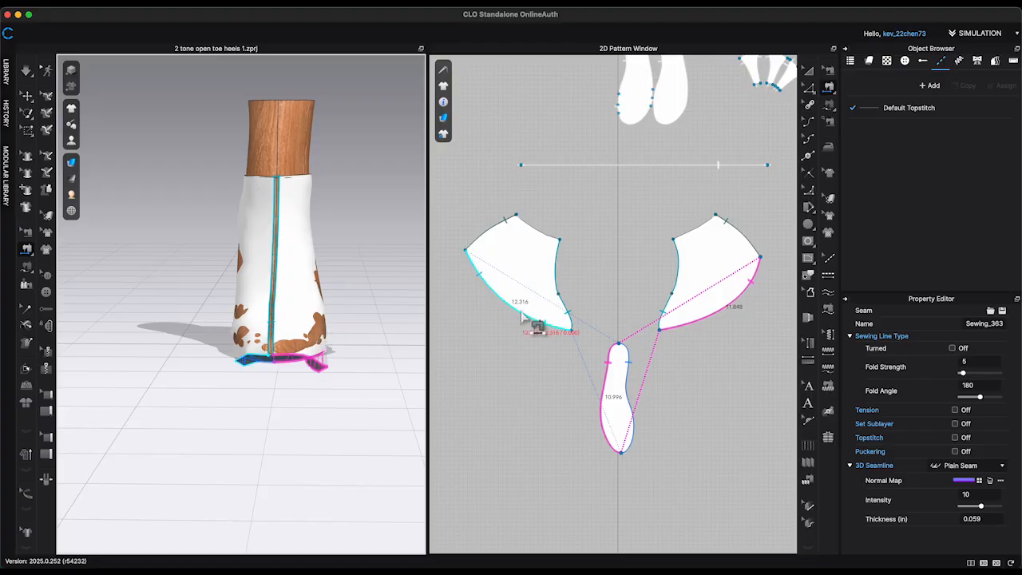
# Step: Strengthen both side patterns and simulate the dummy cover on the foot form
pyautogui.press('a')
pyautogui.click(533, 274)
pyautogui.keyDown('shift'); pyautogui.click(704, 271); pyautogui.keyUp('shift')
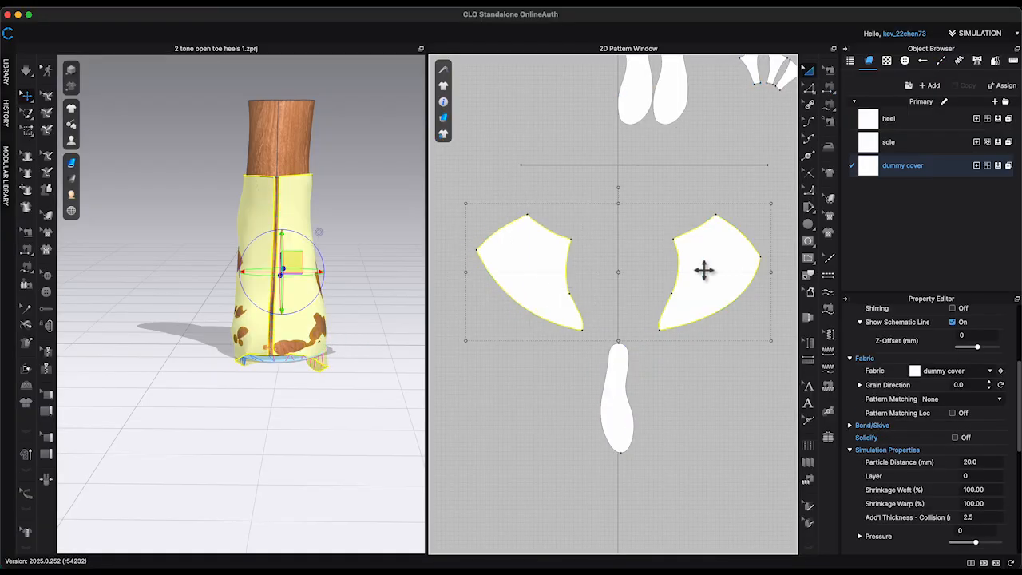
pyautogui.rightClick(704, 270)
pyautogui.click(759, 349)
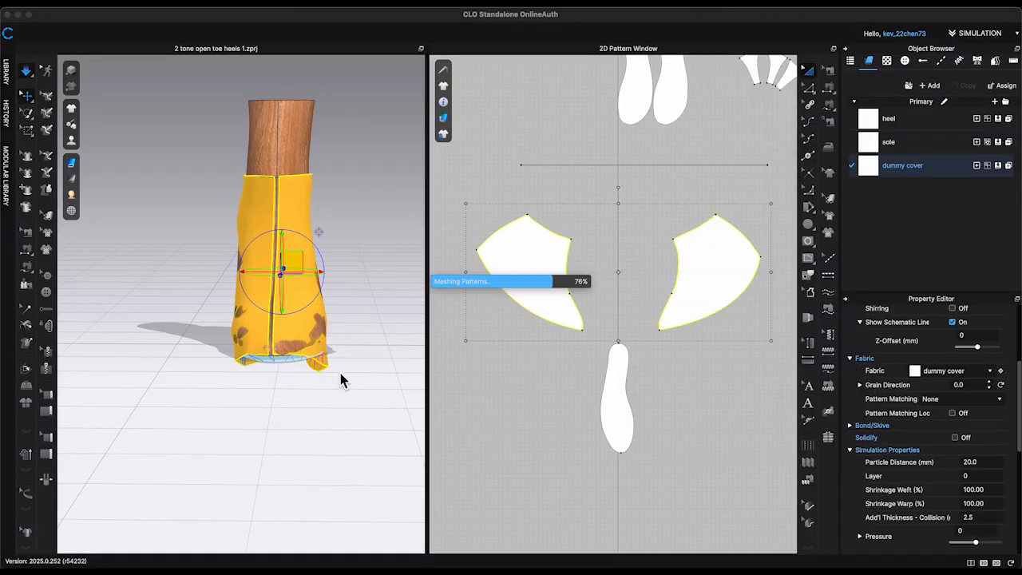
pyautogui.press('w')
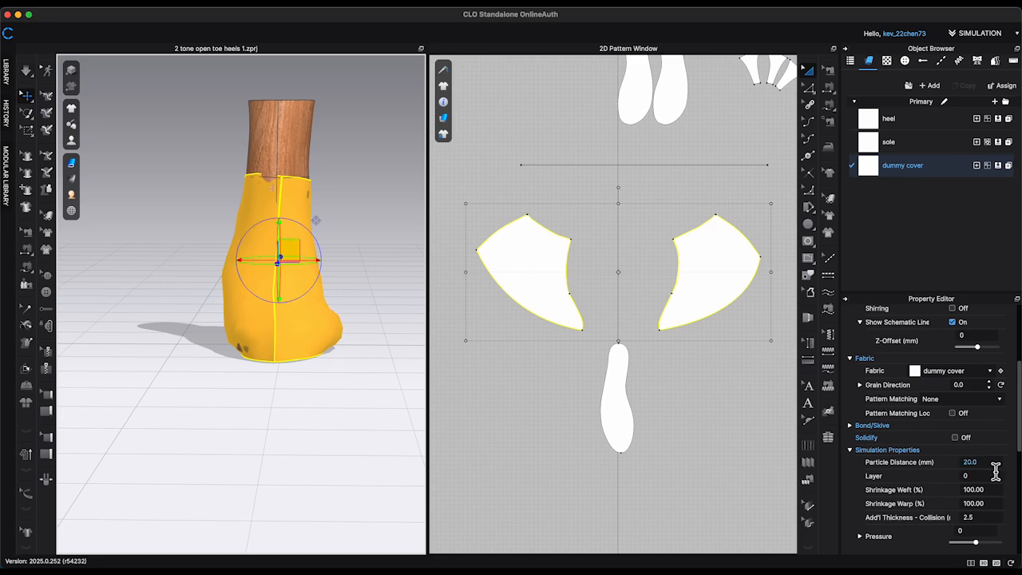
# Step: Set the particle distance of both side patterns to 10 mm and simulate the cover again
pyautogui.click(993, 464)
pyautogui.write('10.0')
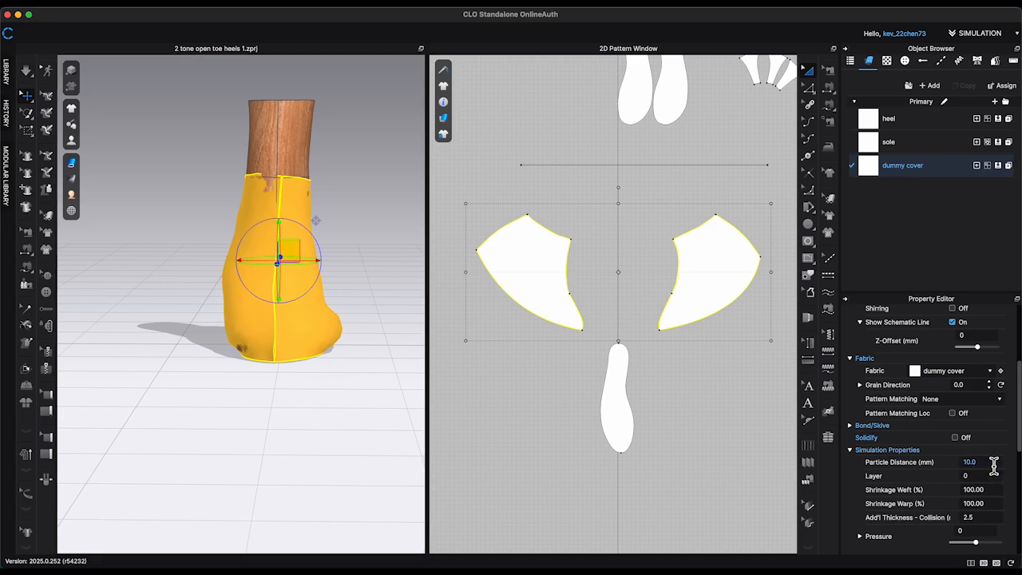
pyautogui.press('Return')
pyautogui.press('q')
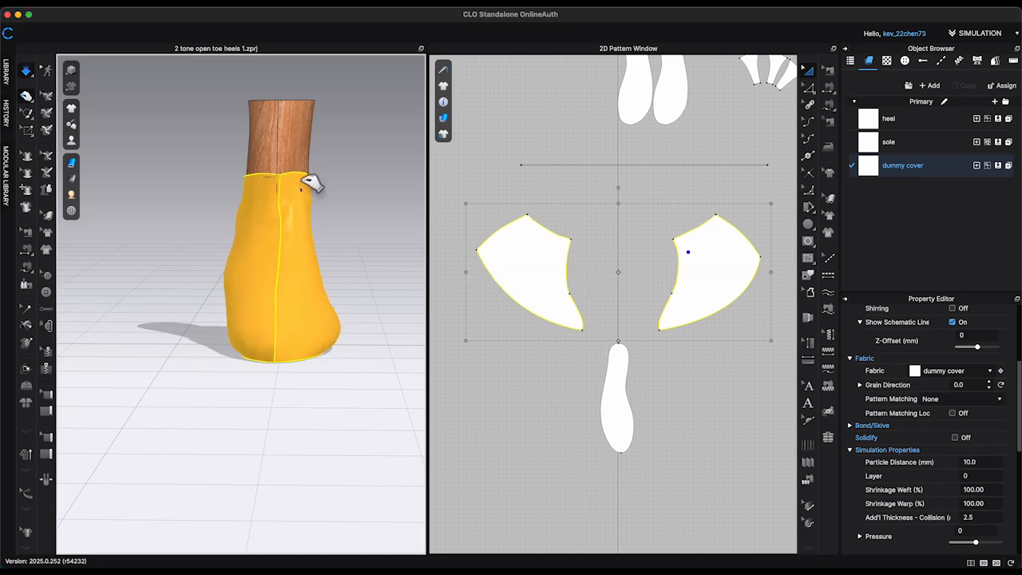
# Step: Tug the simulated cover around the ankle opening and sides so it settles on the foot form
pyautogui.moveTo(292, 312); pyautogui.dragTo(379, 260, button='right')
pyautogui.click(367, 234)
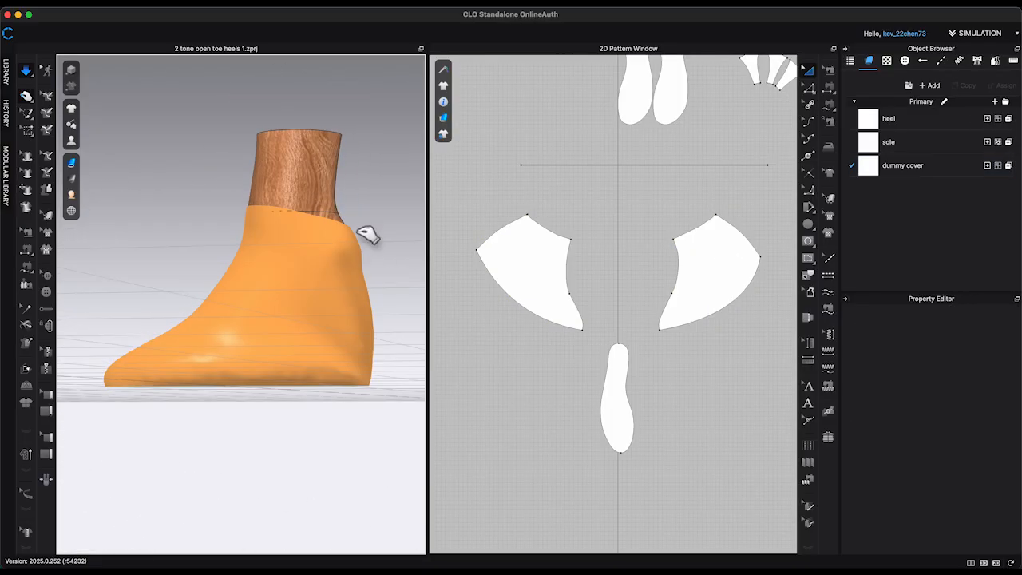
pyautogui.click(351, 209)
pyautogui.moveTo(341, 171); pyautogui.dragTo(369, 339, button='right')
pyautogui.click(301, 232)
pyautogui.click(291, 343)
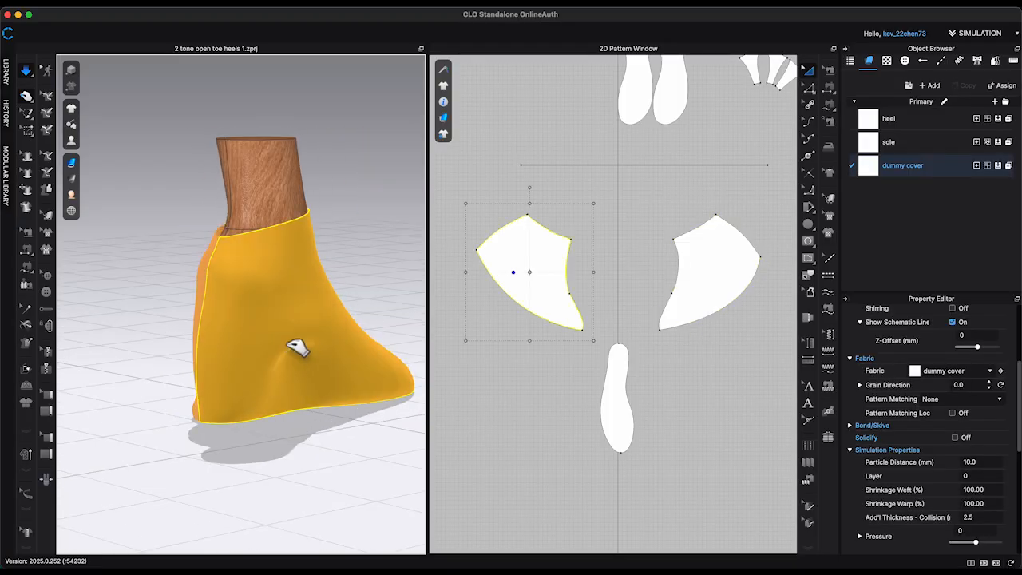
pyautogui.moveTo(293, 345); pyautogui.dragTo(403, 339, button='right')
pyautogui.press('space')
# Step: Adjust the curvature of the bottom edges on both side patterns to make them slightly flatter
pyautogui.click(677, 378)
pyautogui.press('c')
pyautogui.moveTo(742, 295); pyautogui.dragTo(743, 300)
pyautogui.moveTo(413, 321); pyautogui.dragTo(383, 321, button='right')
pyautogui.moveTo(528, 310); pyautogui.dragTo(523, 307)
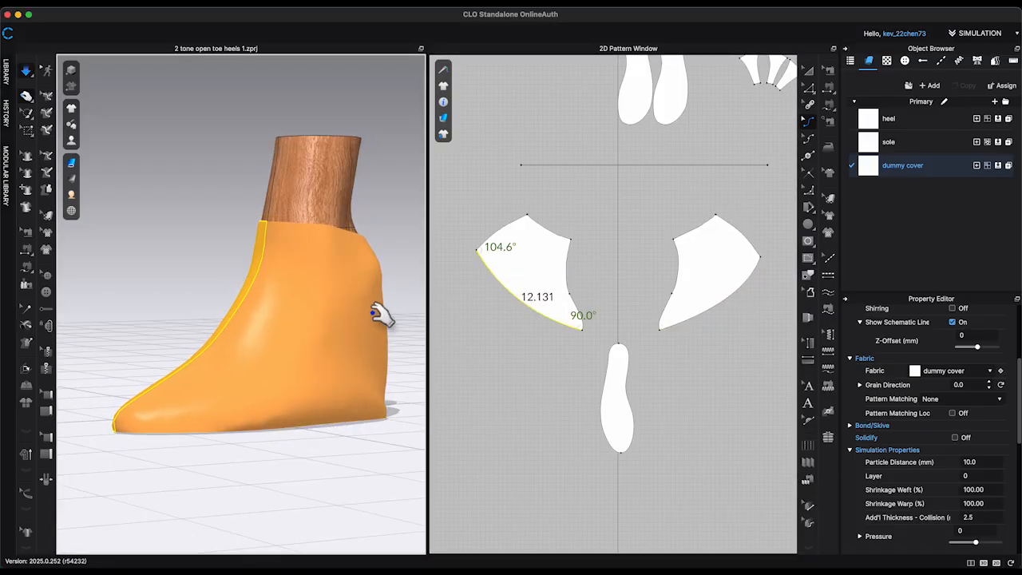
pyautogui.moveTo(375, 308); pyautogui.dragTo(446, 335, button='right')
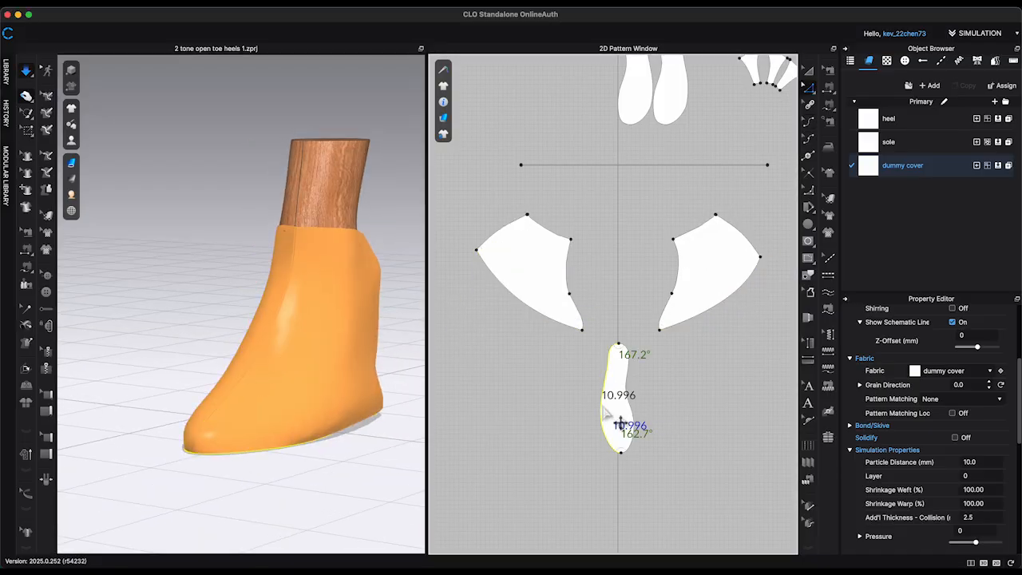
# Step: Move the lower heel corner of both side patterns slightly inward and down, checking the fit in 3D
pyautogui.scroll(3, 663, 391)
pyautogui.scroll(-2, 648, 363)
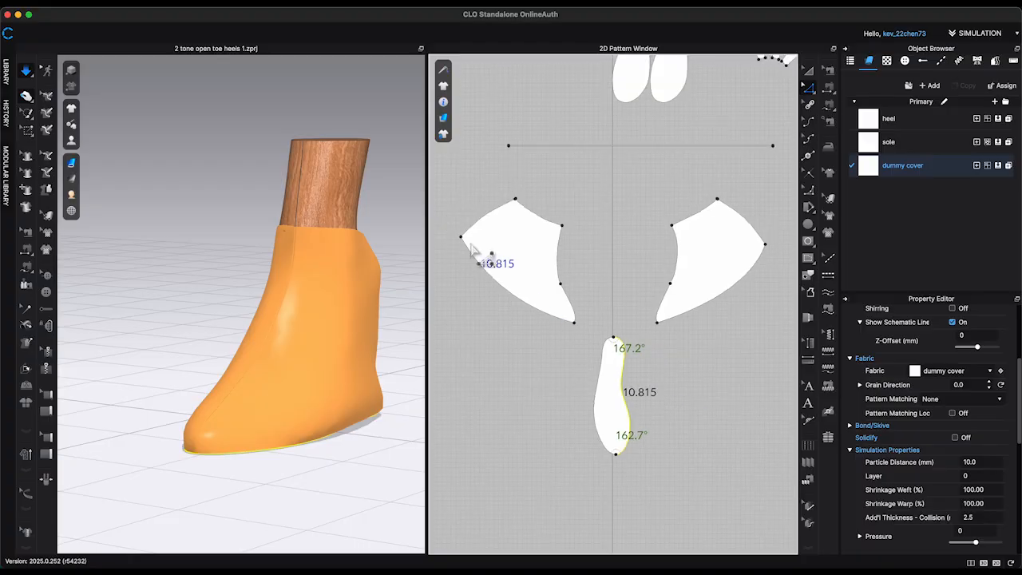
pyautogui.click(462, 238)
pyautogui.moveTo(463, 239); pyautogui.dragTo(466, 246)
pyautogui.moveTo(765, 246); pyautogui.dragTo(752, 273)
pyautogui.press('space')
pyautogui.moveTo(401, 335); pyautogui.dragTo(319, 278, button='right')
# Step: Convert the extra point beside the left side pattern's top back corner to a curve point and raise the corner
pyautogui.scroll(8, 535, 220)
pyautogui.rightClick(501, 184)
pyautogui.moveTo(615, 251)
pyautogui.click(663, 255)
pyautogui.moveTo(501, 183); pyautogui.dragTo(517, 173)
# Step: Convert the extra point beside the right side pattern's top back corner to a curve point and raise the corner
pyautogui.scroll(-1, 694, 254)
pyautogui.scroll(-8, 696, 259)
pyautogui.scroll(7, 652, 304)
pyautogui.rightClick(632, 290)
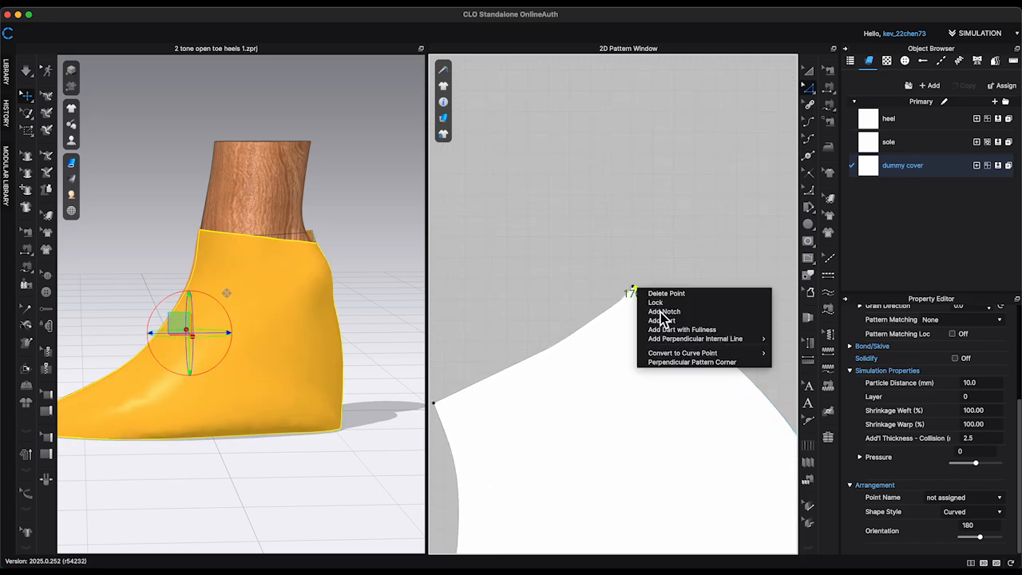
pyautogui.moveTo(703, 352)
pyautogui.click(795, 354)
pyautogui.moveTo(632, 289); pyautogui.dragTo(630, 277)
# Step: Create a basic circumference measure around the foot form's ankle, just above the dummy cover's top edge
pyautogui.moveTo(351, 339)
pyautogui.mouseDown(button='right')
pyautogui.moveTo(338, 342)
pyautogui.moveTo(358, 335)
pyautogui.moveTo(335, 334)
pyautogui.mouseUp(button='right')
pyautogui.click(331, 330)
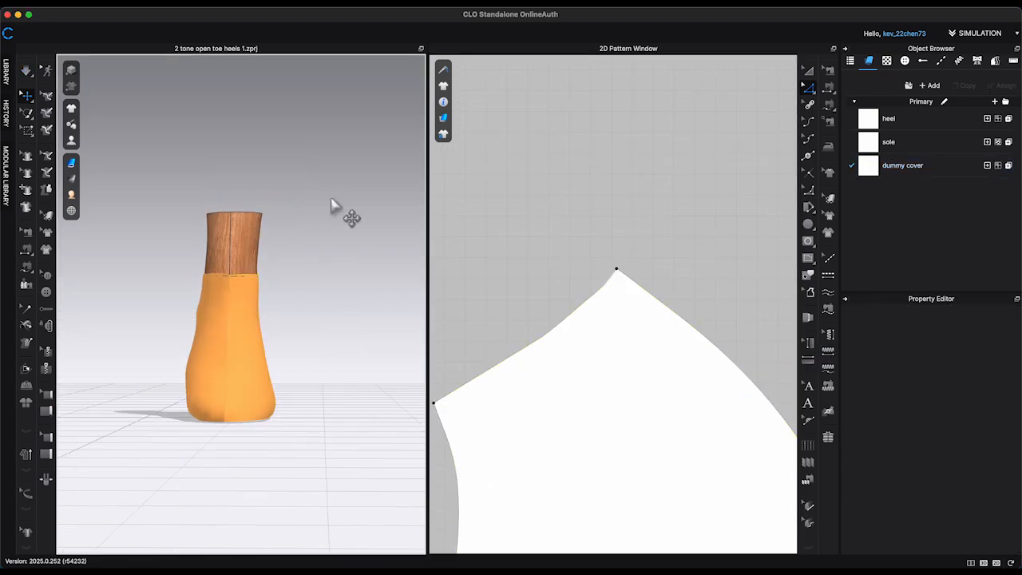
pyautogui.click(297, 10)
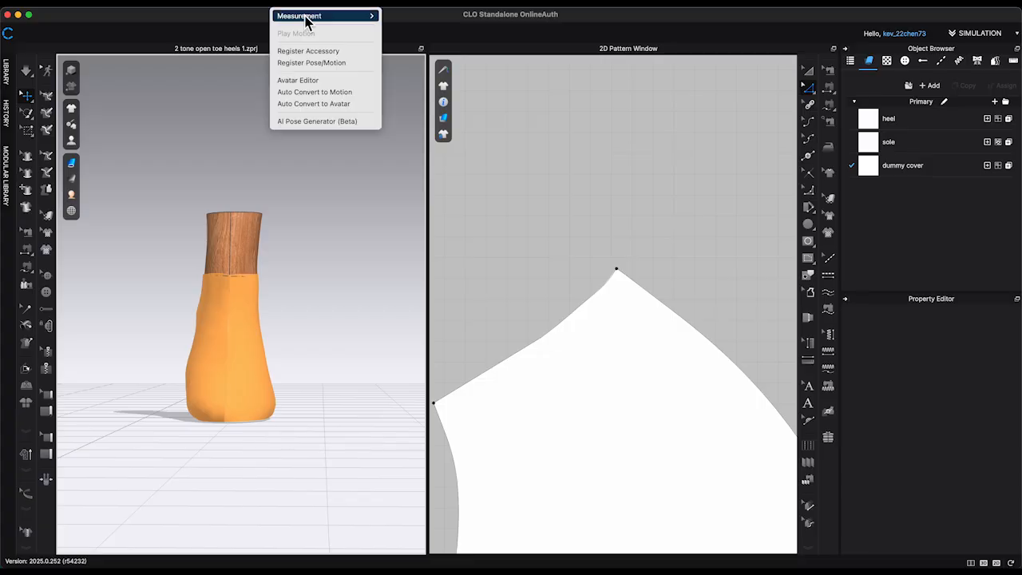
pyautogui.moveTo(308, 21)
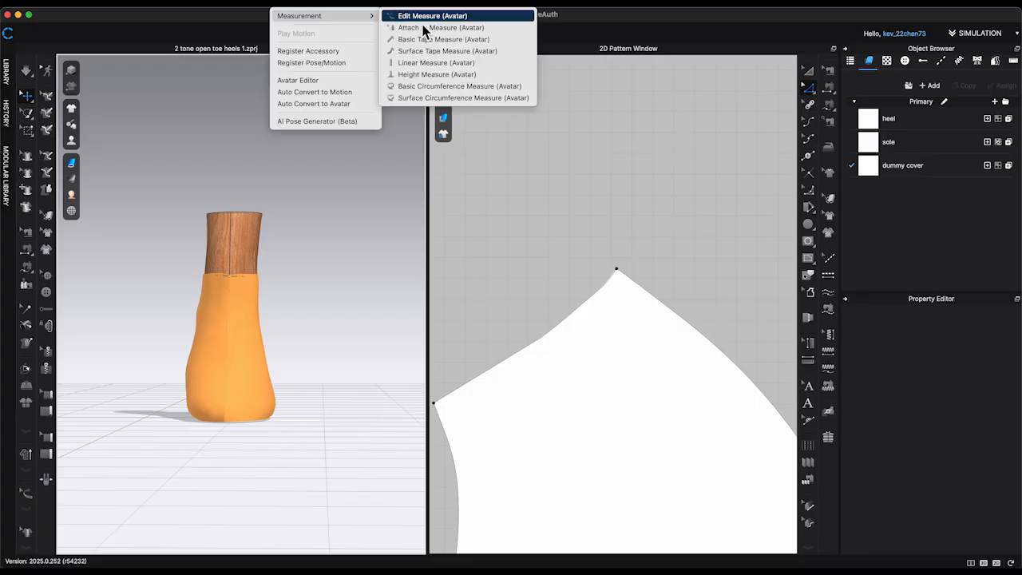
pyautogui.click(487, 88)
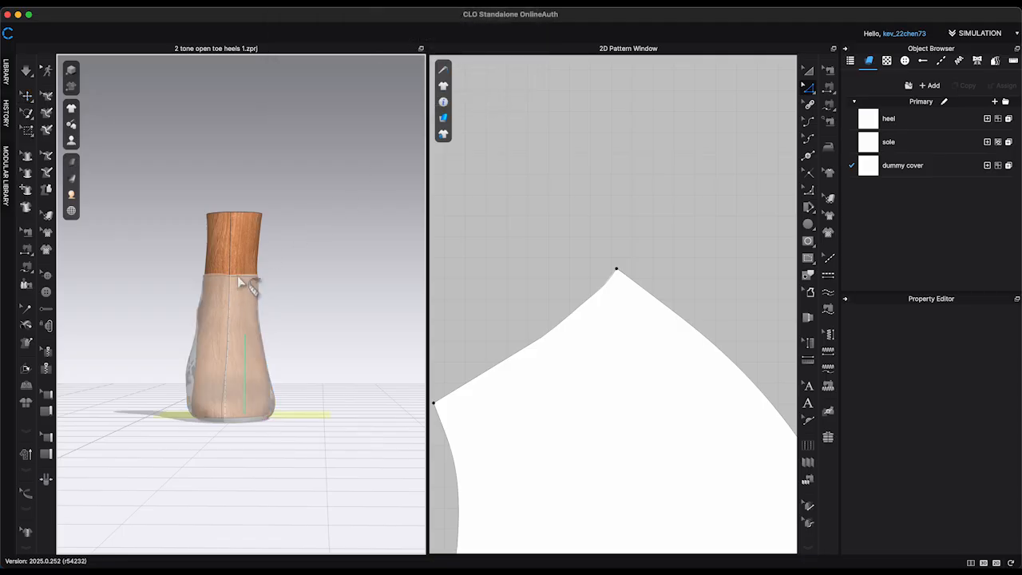
pyautogui.scroll(5, 237, 275)
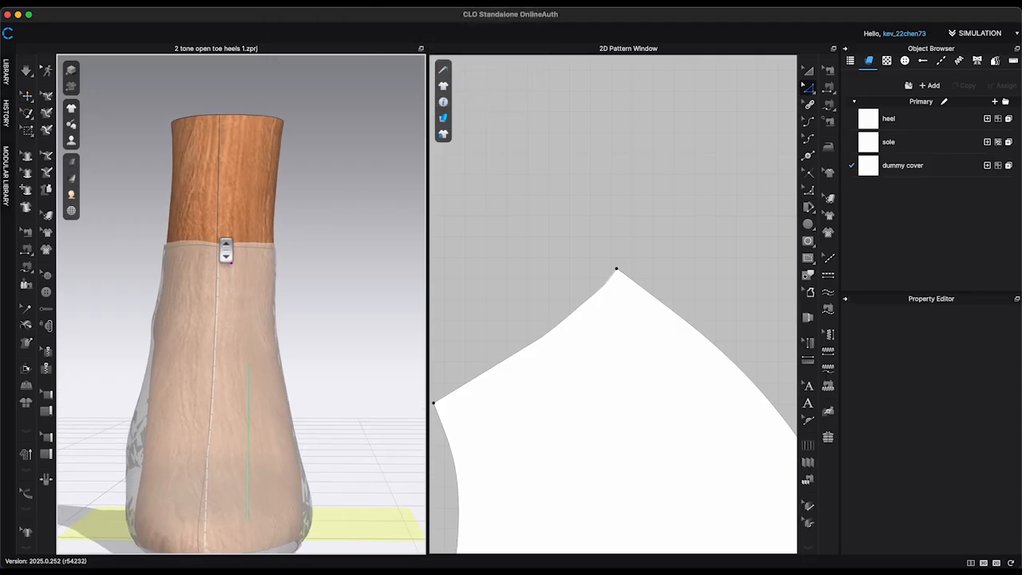
pyautogui.scroll(5, 226, 250)
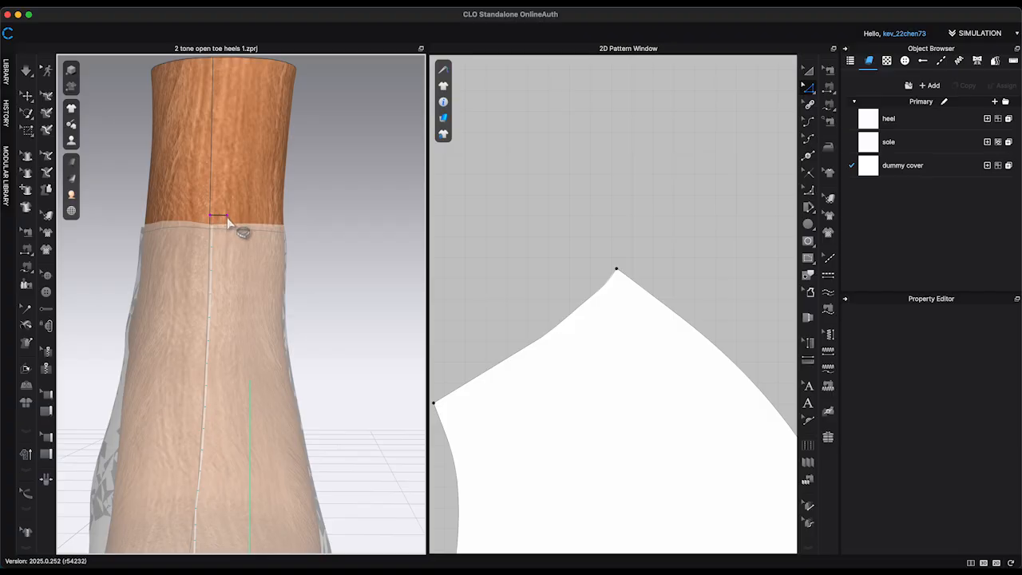
pyautogui.moveTo(251, 228); pyautogui.dragTo(224, 231, button='right')
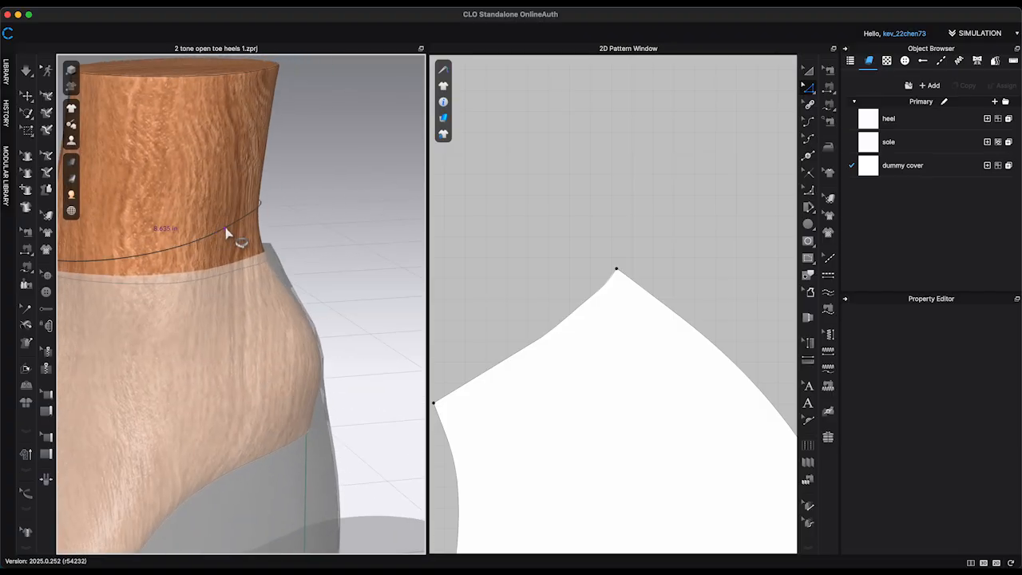
pyautogui.scroll(-8, 244, 258)
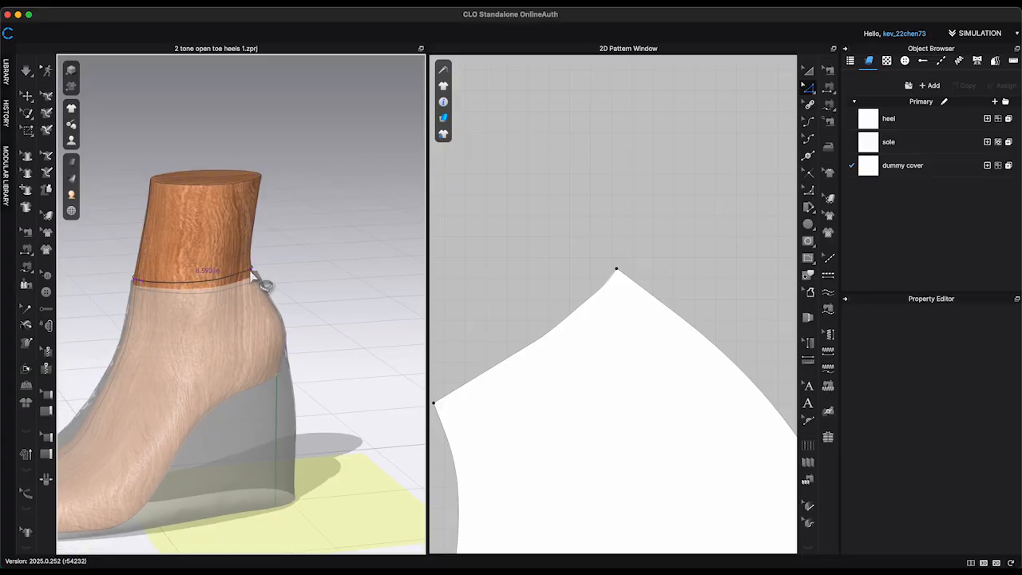
pyautogui.moveTo(349, 316); pyautogui.dragTo(399, 310, button='right')
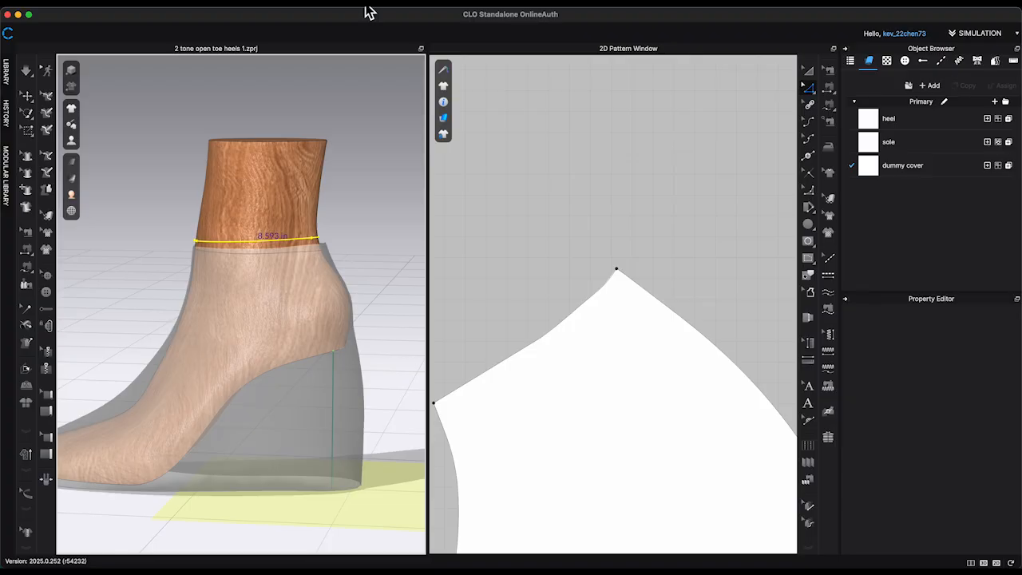
# Step: Attach the top edges of both dummy cover side patterns to the ankle circumference measure with Attach to Measure
pyautogui.click(368, 12)
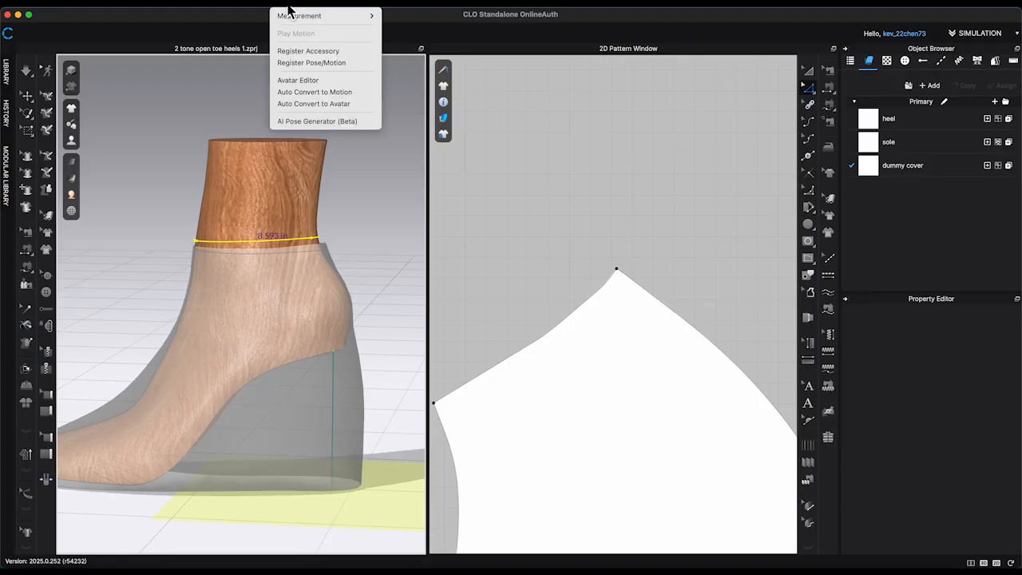
pyautogui.moveTo(319, 16)
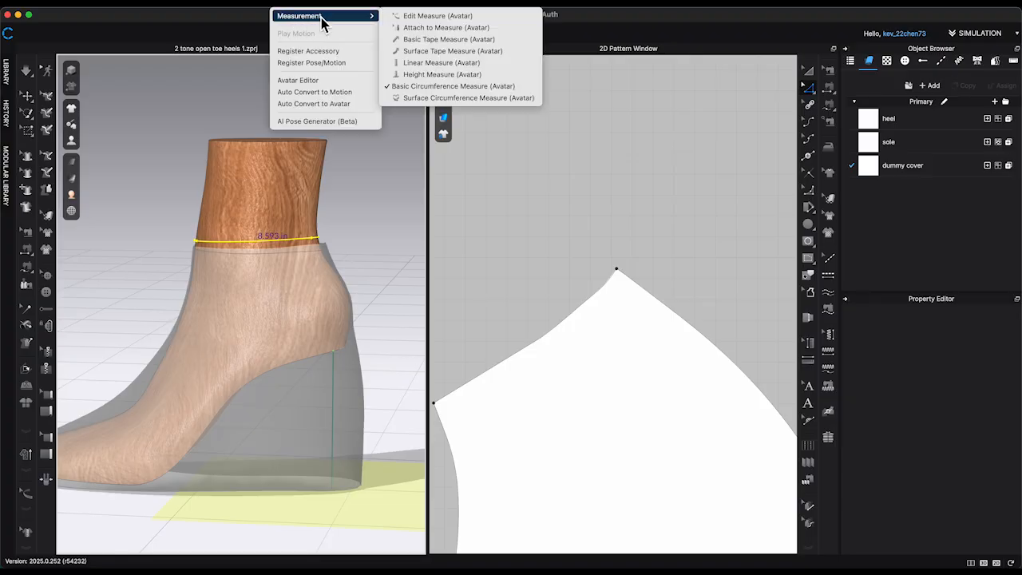
pyautogui.click(499, 32)
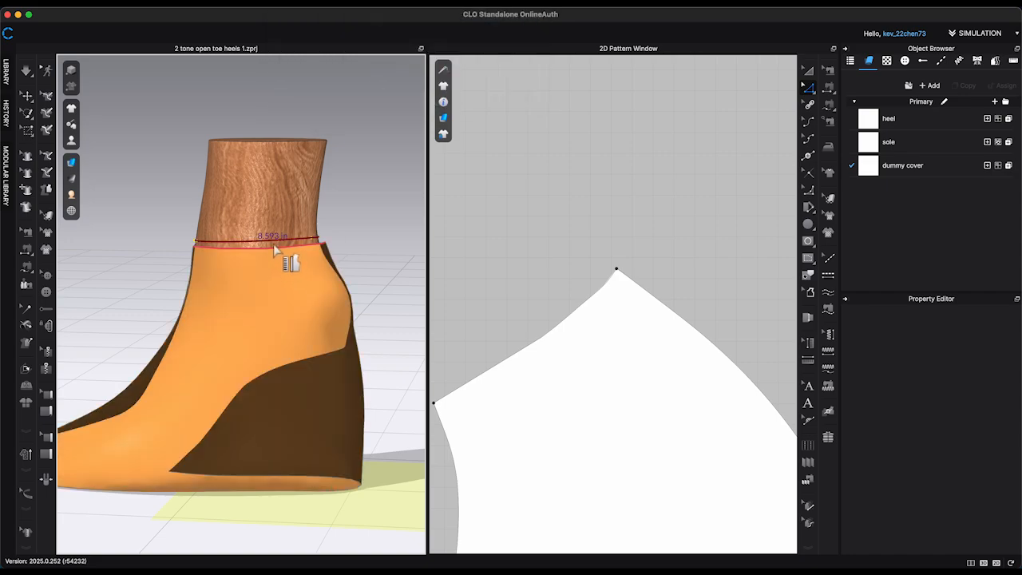
pyautogui.moveTo(274, 249); pyautogui.dragTo(311, 292, button='right')
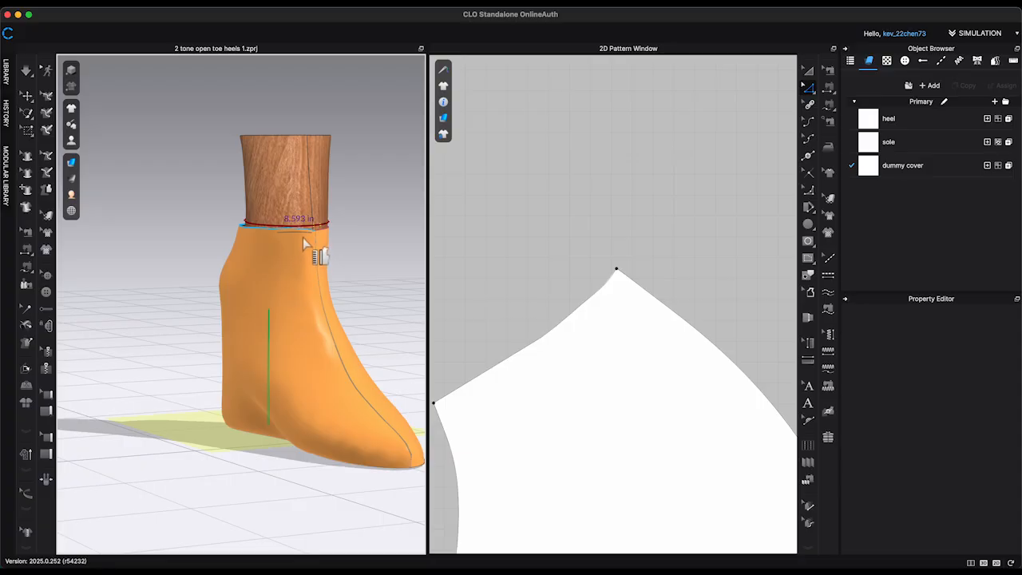
pyautogui.moveTo(347, 239)
pyautogui.mouseDown(button='right')
pyautogui.moveTo(365, 263)
pyautogui.moveTo(321, 231)
pyautogui.moveTo(343, 221)
pyautogui.mouseUp(button='right')
pyautogui.scroll(6, 244, 283)
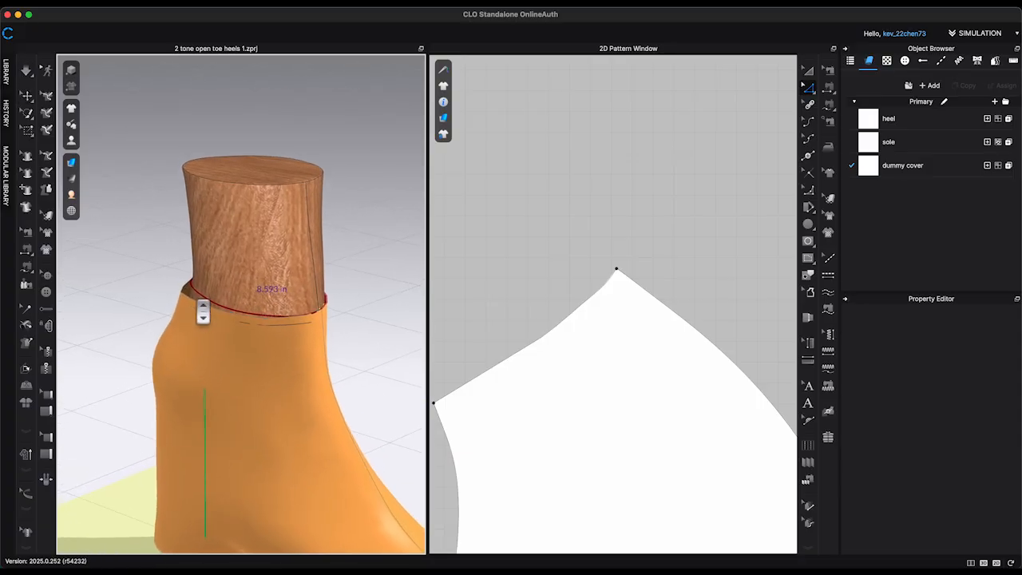
pyautogui.scroll(2, 195, 301)
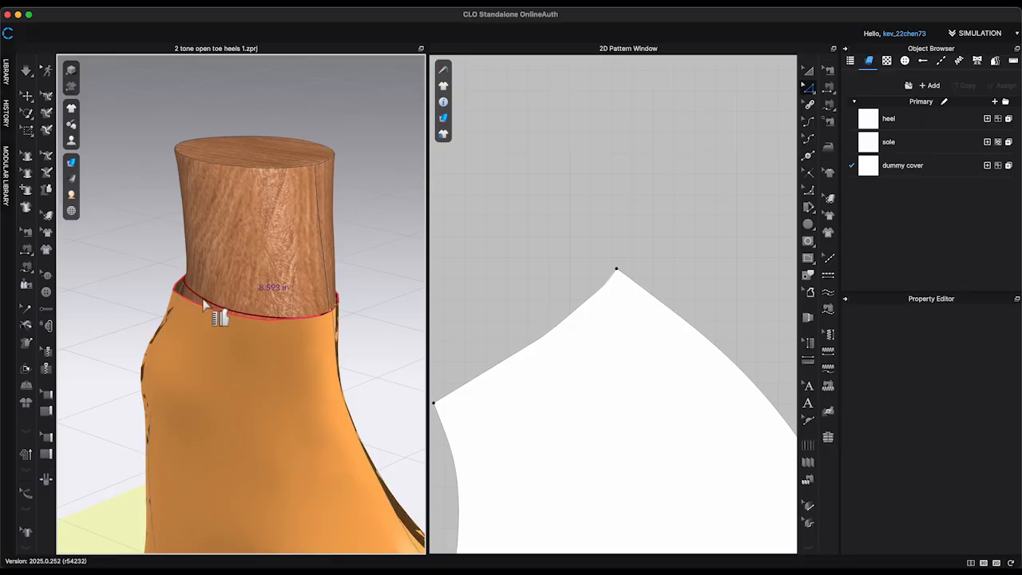
pyautogui.scroll(1, 208, 301)
# Step: Simulate the dummy cover to draw its attached top edges onto the ankle measure, checking the fit
pyautogui.press('space')
pyautogui.moveTo(375, 336); pyautogui.dragTo(343, 327, button='right')
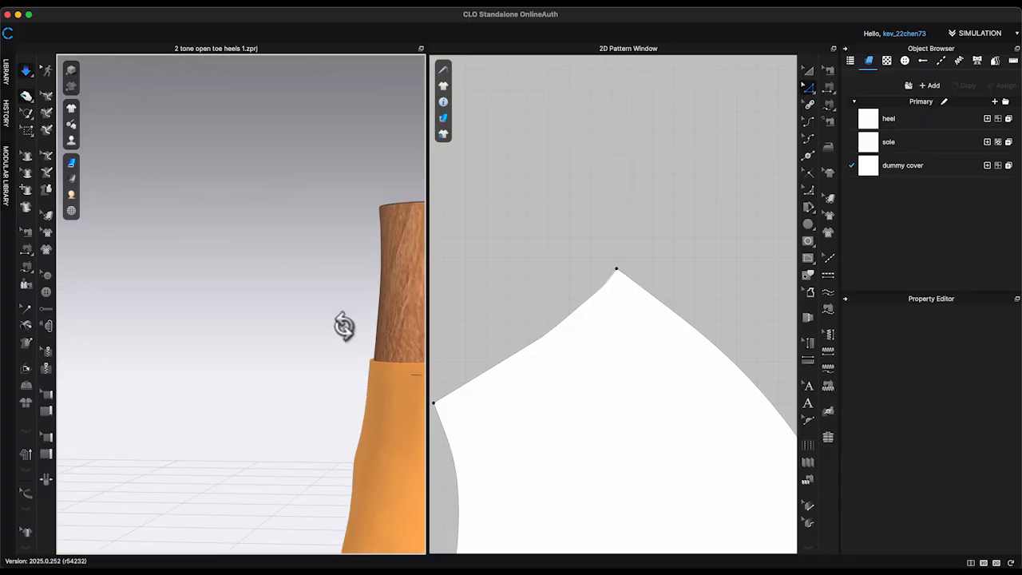
pyautogui.scroll(-3, 308, 365)
pyautogui.moveTo(130, 117); pyautogui.dragTo(355, 377, button='right')
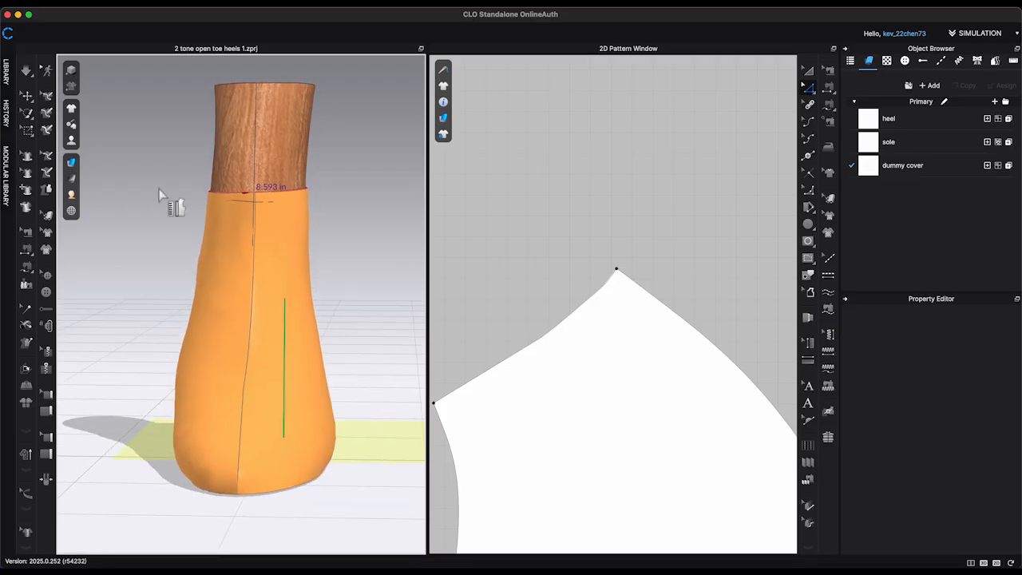
# Step: Select the foot form and set its skin offset to 3 mm
pyautogui.click(27, 95)
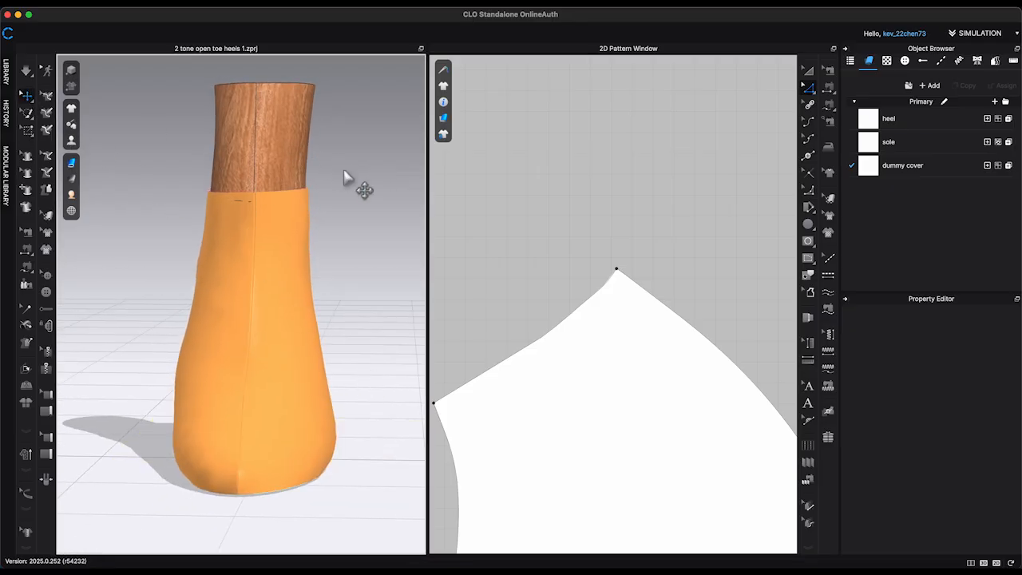
pyautogui.click(289, 146)
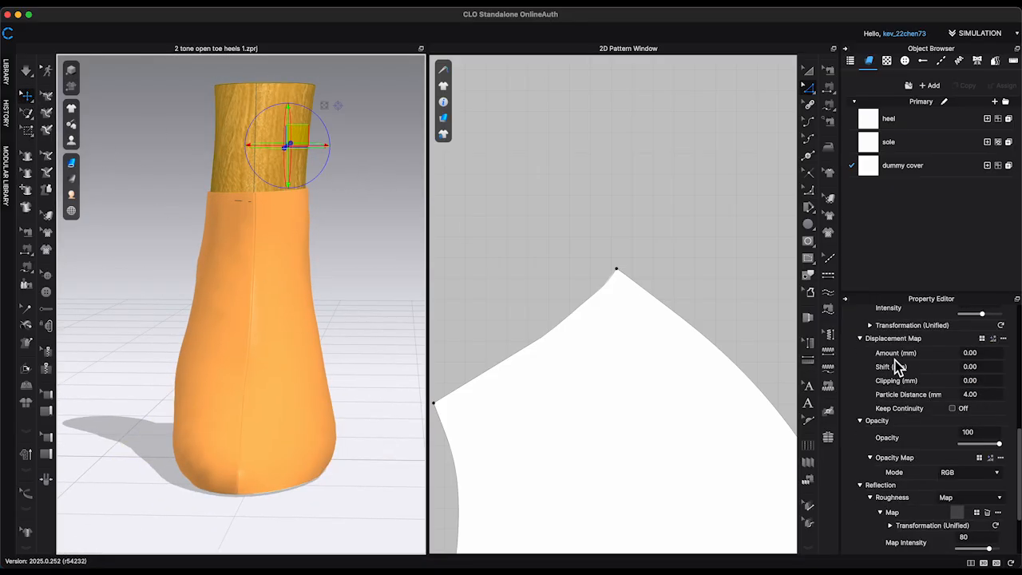
pyautogui.scroll(15, 896, 364)
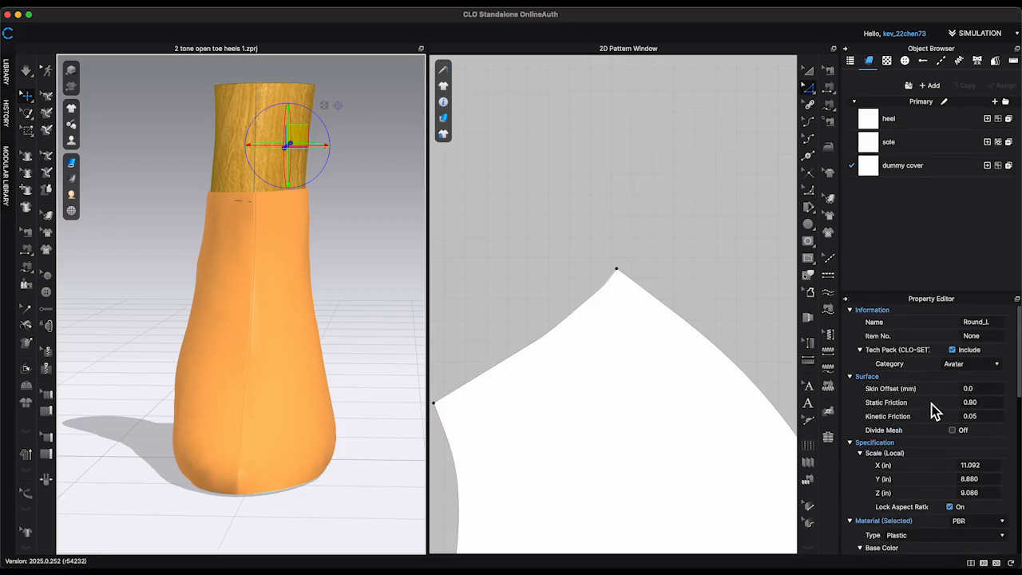
pyautogui.click(989, 393)
pyautogui.write('1')
pyautogui.moveTo(375, 294)
pyautogui.mouseDown(button='right')
pyautogui.moveTo(365, 321)
pyautogui.moveTo(374, 284)
pyautogui.mouseUp(button='right')
pyautogui.click(996, 389)
pyautogui.press('BackSpace')
pyautogui.write('3')
pyautogui.press('Return')
# Step: Simulate the dummy cover against the foot form's new skin offset and check it from the front
pyautogui.press('space')
pyautogui.moveTo(422, 361); pyautogui.dragTo(371, 364, button='right')
pyautogui.press('space')
pyautogui.press('space')
pyautogui.press('2')
pyautogui.click(389, 366)
pyautogui.scroll(5, 389, 366)
pyautogui.moveTo(370, 364); pyautogui.dragTo(308, 352, button='right')
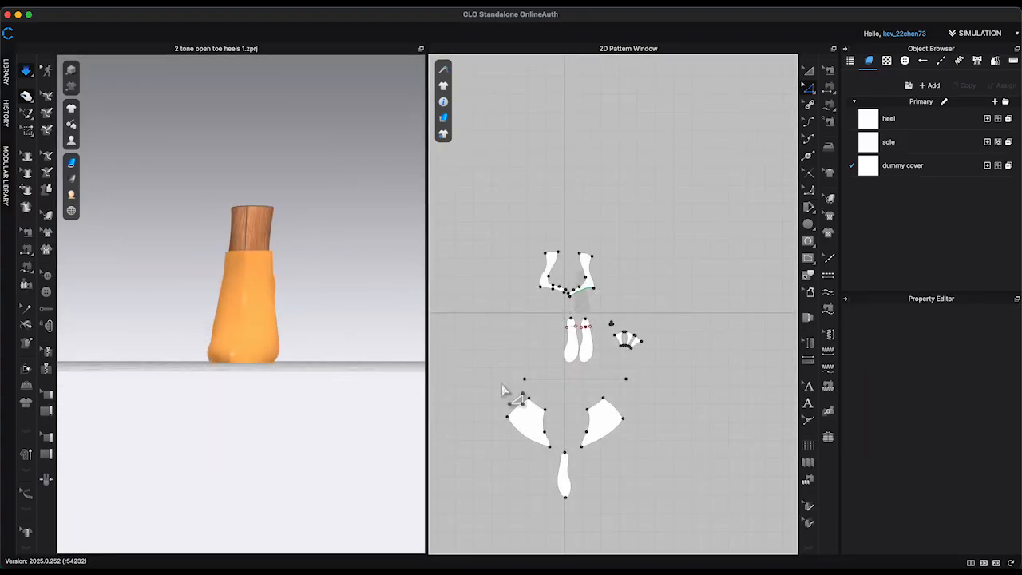
# Step: Select the dummy cover's two side patterns and sole, unfreeze them and turn off their Solidify state
pyautogui.moveTo(481, 392); pyautogui.dragTo(663, 525)
pyautogui.rightClick(600, 425)
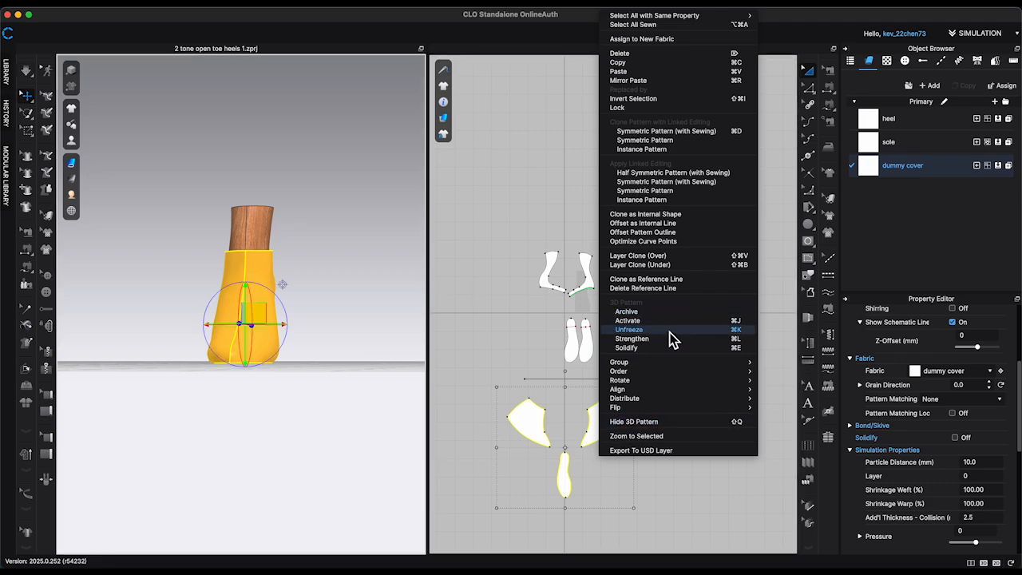
pyautogui.click(670, 332)
pyautogui.rightClick(604, 430)
pyautogui.click(657, 347)
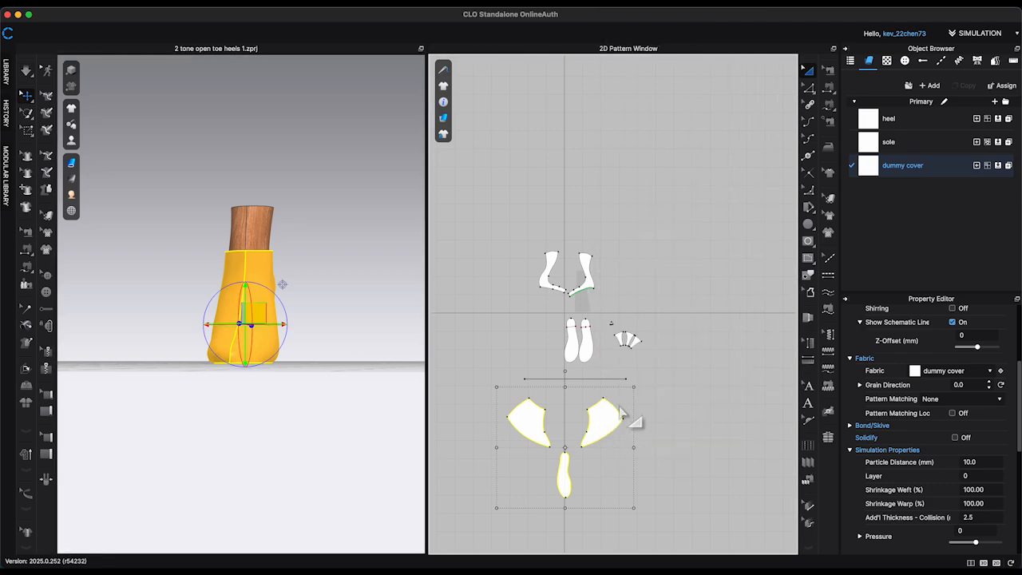
pyautogui.rightClick(621, 411)
pyautogui.click(663, 351)
pyautogui.moveTo(372, 354); pyautogui.dragTo(376, 361, button='right')
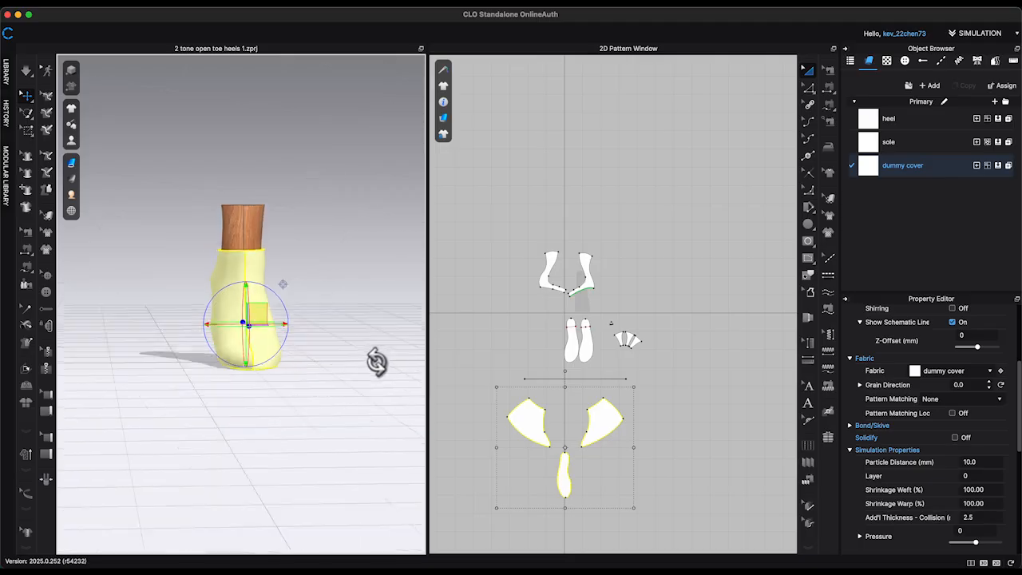
# Step: Set the opacity of the dummy cover fabric to 30
pyautogui.click(918, 171)
pyautogui.scroll(-5, 944, 457)
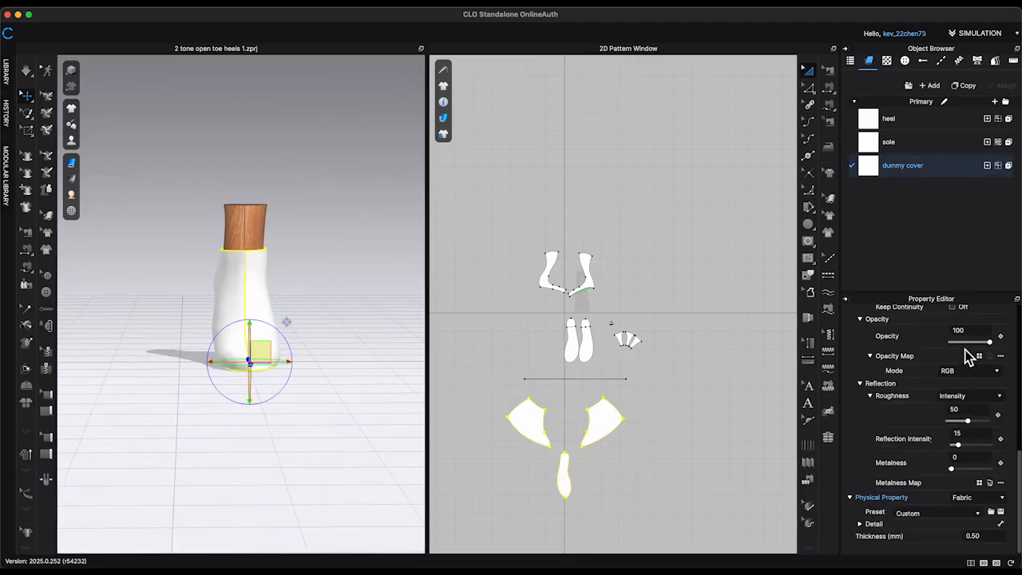
pyautogui.write('0')
pyautogui.press('Return')
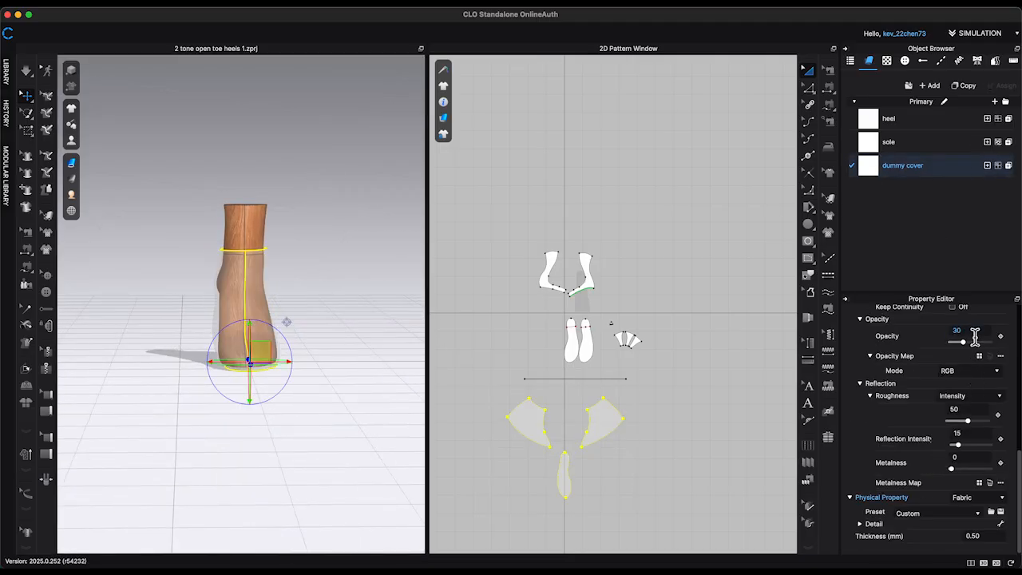
pyautogui.click(346, 330)
pyautogui.scroll(5, 370, 351)
pyautogui.moveTo(369, 351); pyautogui.dragTo(374, 394, button='middle')
pyautogui.moveTo(374, 394); pyautogui.dragTo(361, 396, button='right')
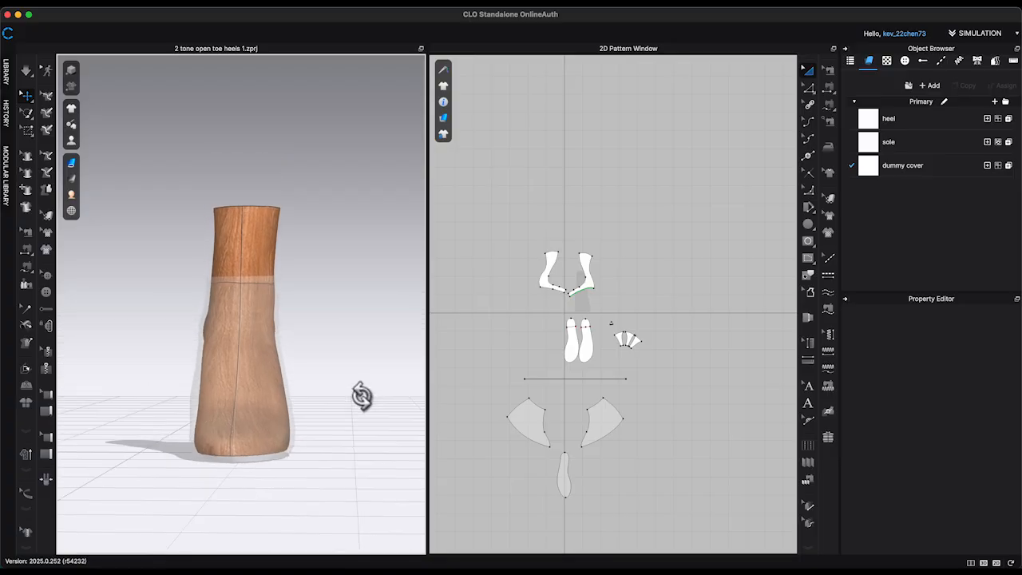
# Step: Show the hidden heel shoe patterns in 3D and activate them
pyautogui.moveTo(512, 233); pyautogui.dragTo(656, 395)
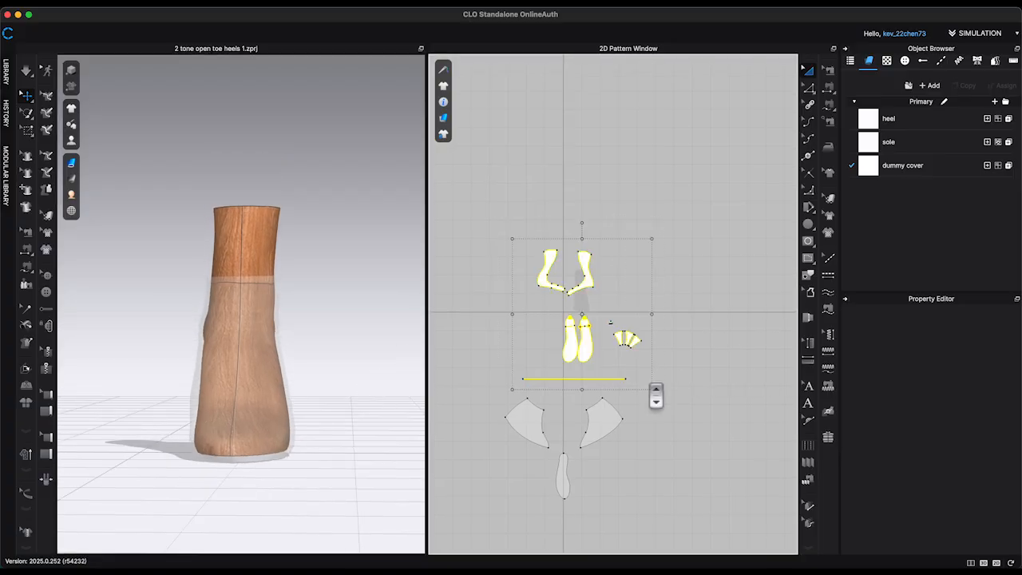
pyautogui.scroll(2, 577, 347)
pyautogui.rightClick(580, 349)
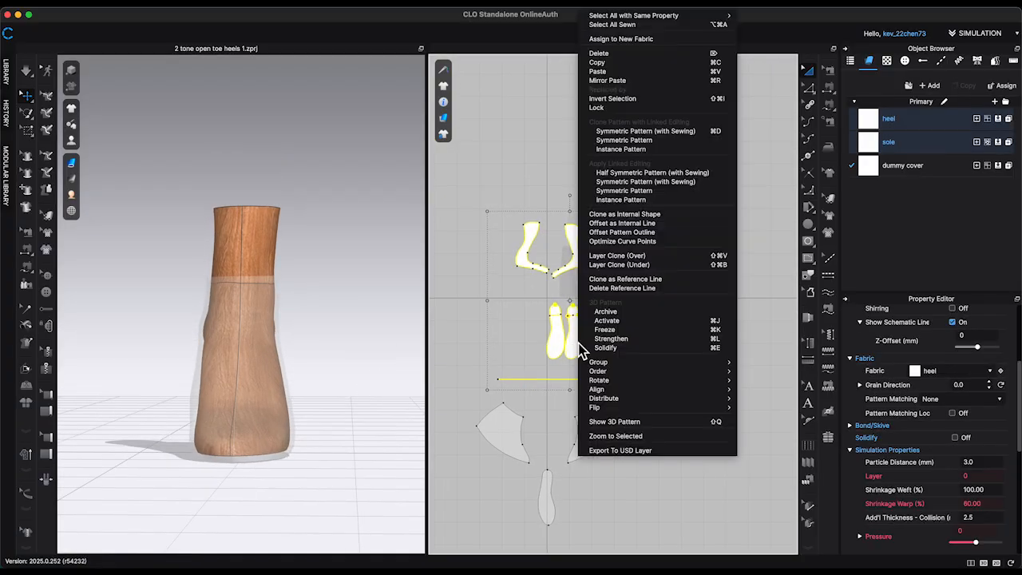
pyautogui.click(630, 423)
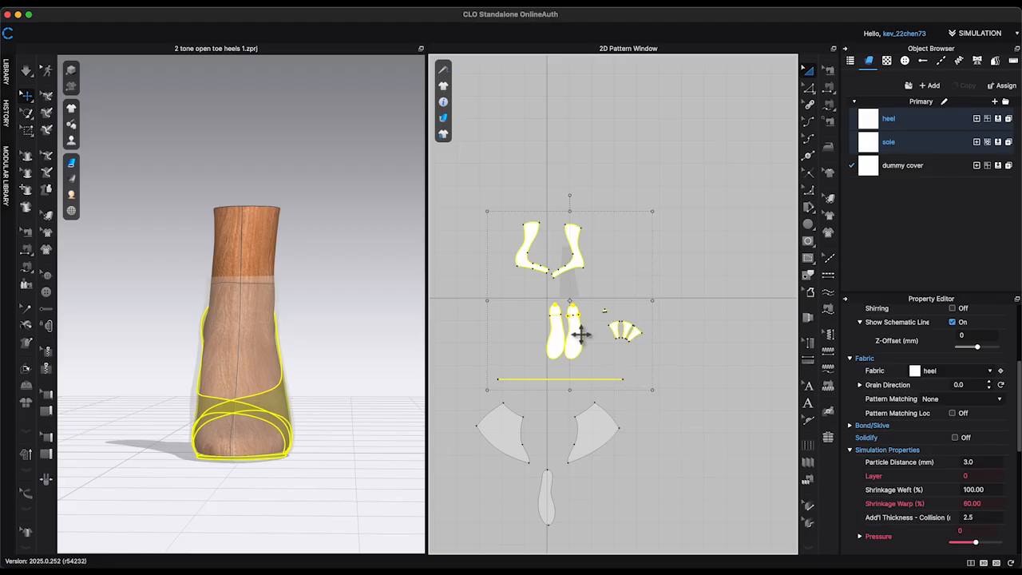
pyautogui.rightClick(580, 334)
pyautogui.click(628, 321)
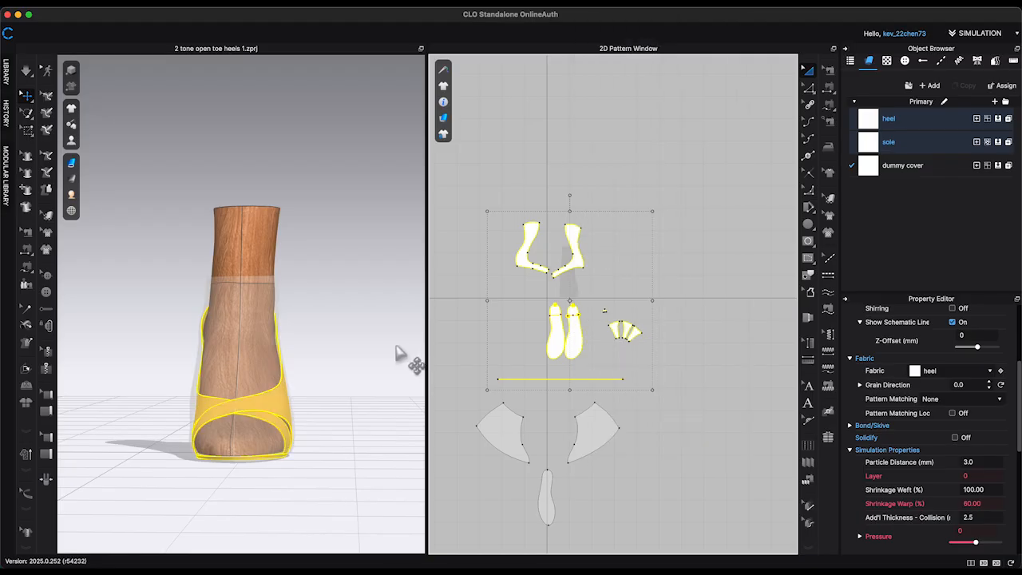
# Step: Examine how the shoe sits on the foot form beneath the translucent dummy cover from several sides
pyautogui.moveTo(397, 352); pyautogui.dragTo(457, 361, button='right')
pyautogui.scroll(5, 378, 383)
pyautogui.moveTo(379, 382); pyautogui.dragTo(449, 341, button='middle')
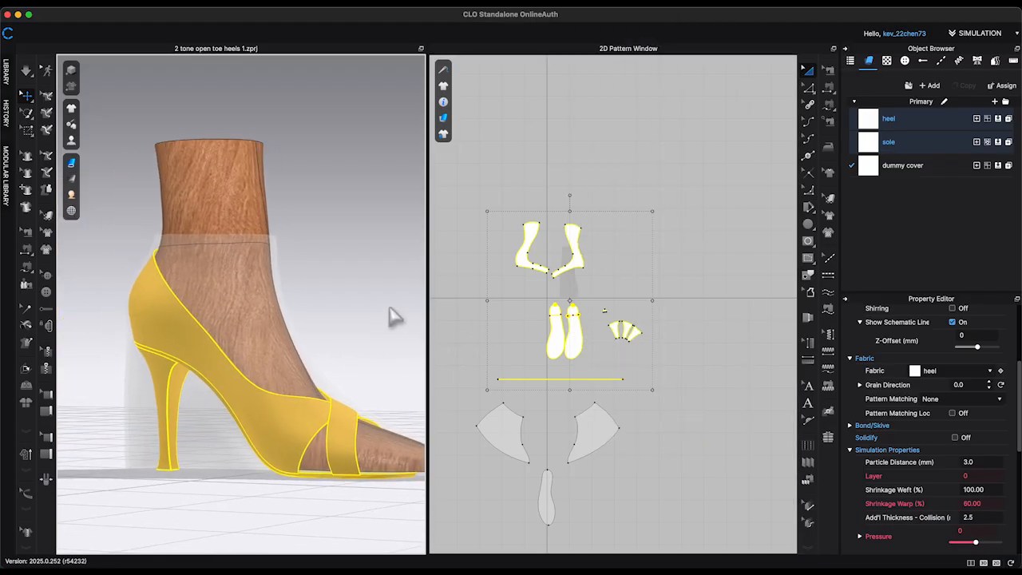
pyautogui.click(393, 311)
pyautogui.moveTo(398, 317); pyautogui.dragTo(468, 328, button='right')
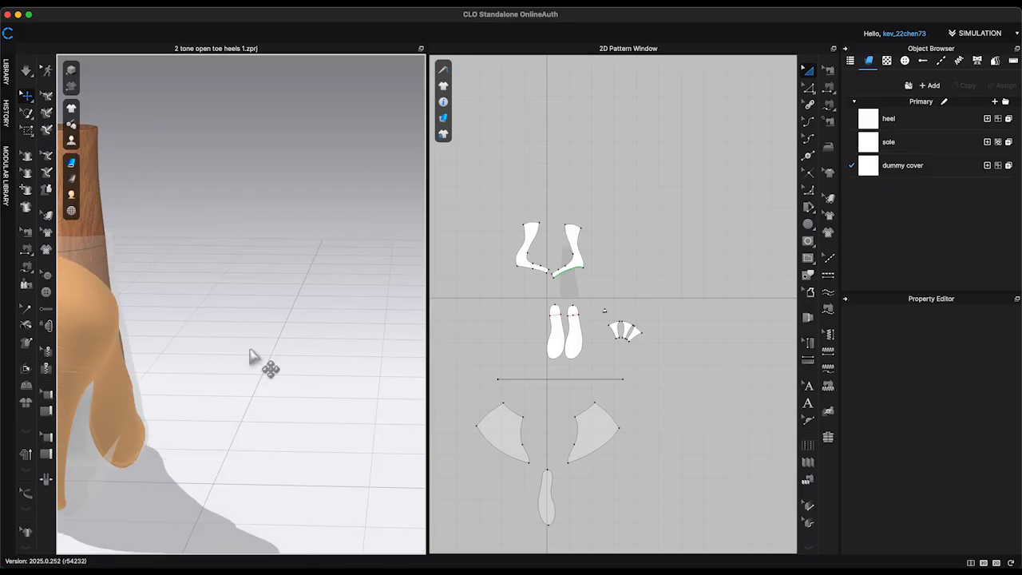
pyautogui.moveTo(250, 356); pyautogui.dragTo(214, 383, button='right')
pyautogui.moveTo(403, 395); pyautogui.dragTo(280, 347, button='middle')
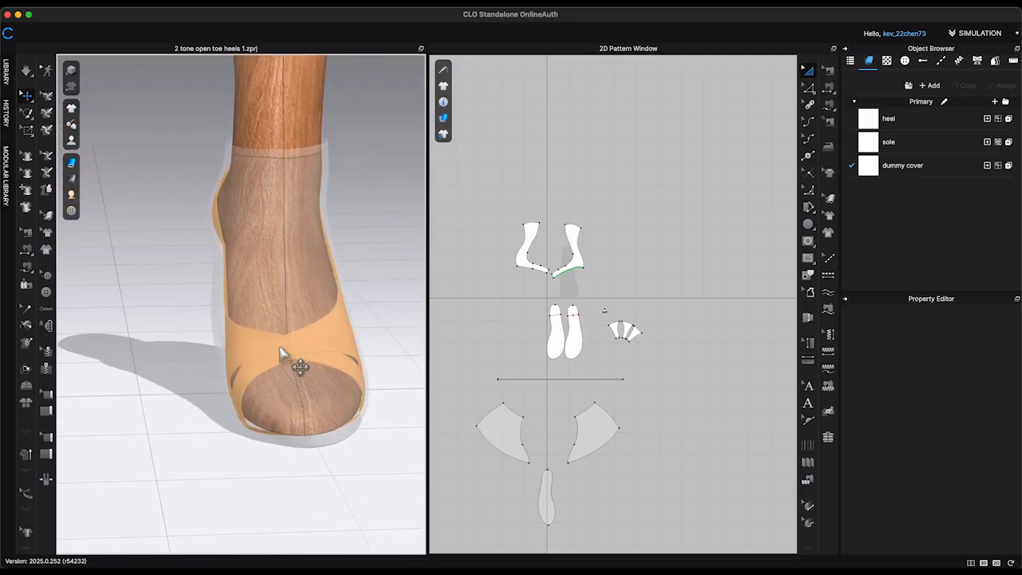
pyautogui.moveTo(281, 351); pyautogui.dragTo(334, 350, button='right')
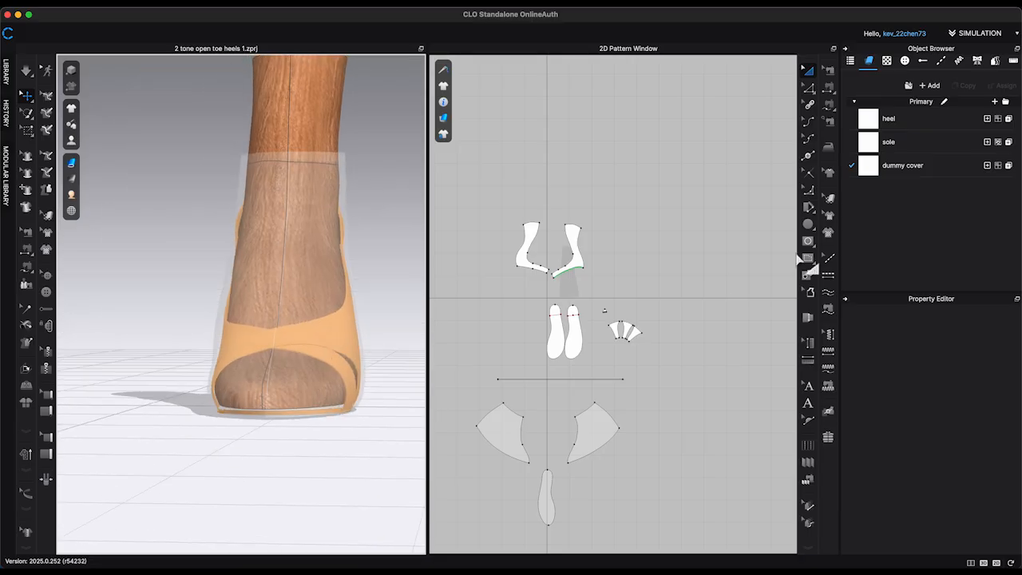
# Step: Lower the dummy cover fabric's opacity to its minimum to make it fully transparent, and deselect it
pyautogui.click(918, 168)
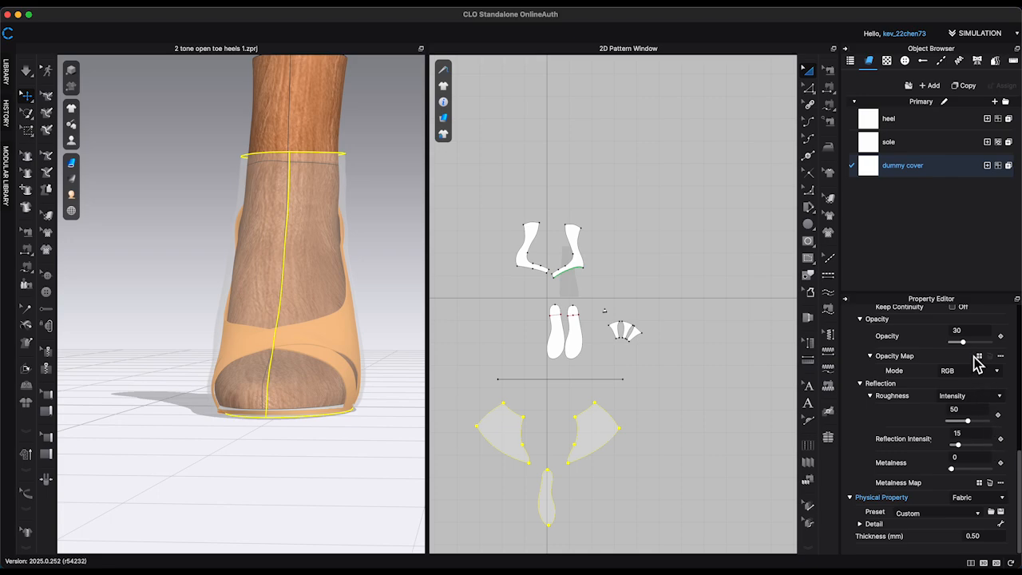
pyautogui.moveTo(963, 342); pyautogui.dragTo(931, 348)
pyautogui.click(715, 357)
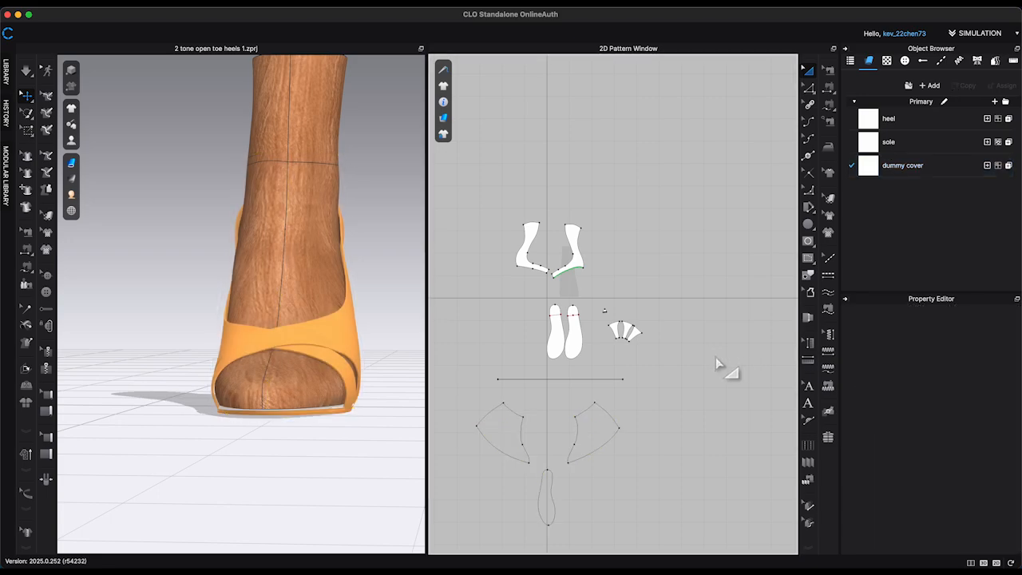
# Step: Rename the heel fabric "heel color 1", duplicate it and name the copy "heel color 2"
pyautogui.moveTo(716, 357); pyautogui.dragTo(715, 397, button='middle')
pyautogui.scroll(3, 676, 398)
pyautogui.click(926, 122)
pyautogui.write('heel color 1')
pyautogui.press('Return')
pyautogui.click(963, 85)
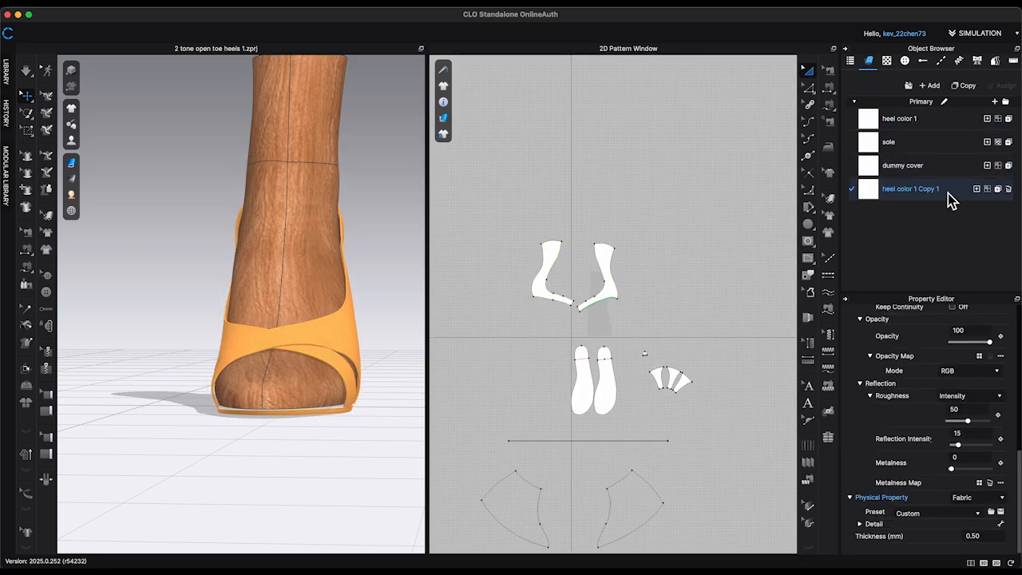
pyautogui.scroll(4, 622, 295)
# Step: Set the base color of the heel color 1 fabric to black and choose a different material type for it
pyautogui.click(899, 119)
pyautogui.scroll(5, 941, 415)
pyautogui.click(990, 354)
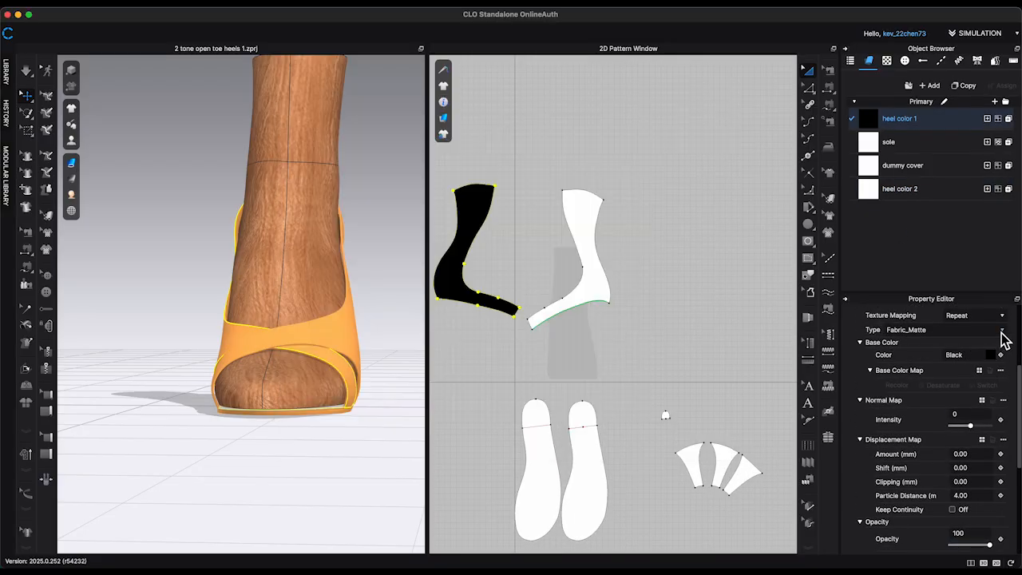
pyautogui.click(1000, 331)
pyautogui.click(910, 415)
pyautogui.scroll(-5, 529, 316)
# Step: Select all patterns and turn off the state that tints the shoe orange in 3D
pyautogui.press('super+a')
pyautogui.rightClick(543, 298)
pyautogui.click(587, 346)
pyautogui.moveTo(375, 320); pyautogui.dragTo(412, 327, button='right')
# Step: Assign the heel color 2 fabric to the shoe's second side pattern
pyautogui.click(545, 297)
pyautogui.click(718, 366)
pyautogui.scroll(4, 388, 343)
pyautogui.click(545, 297)
# Step: Set the base color of the heel color 2 fabric to a light coral pink from the color palette library
pyautogui.click(925, 190)
pyautogui.click(990, 355)
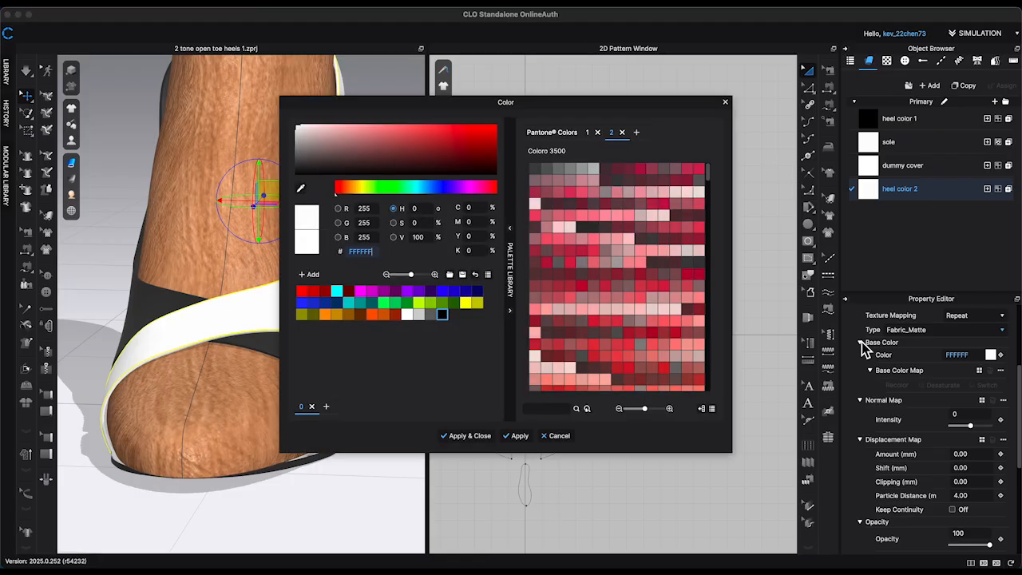
pyautogui.scroll(-3, 664, 256)
pyautogui.scroll(3, 664, 256)
pyautogui.click(640, 261)
pyautogui.click(466, 436)
pyautogui.click(401, 285)
# Step: Examine the black and pink shoe on the foot form from several sides
pyautogui.scroll(-5, 401, 286)
pyautogui.moveTo(399, 285); pyautogui.dragTo(335, 275, button='right')
pyautogui.click(71, 70)
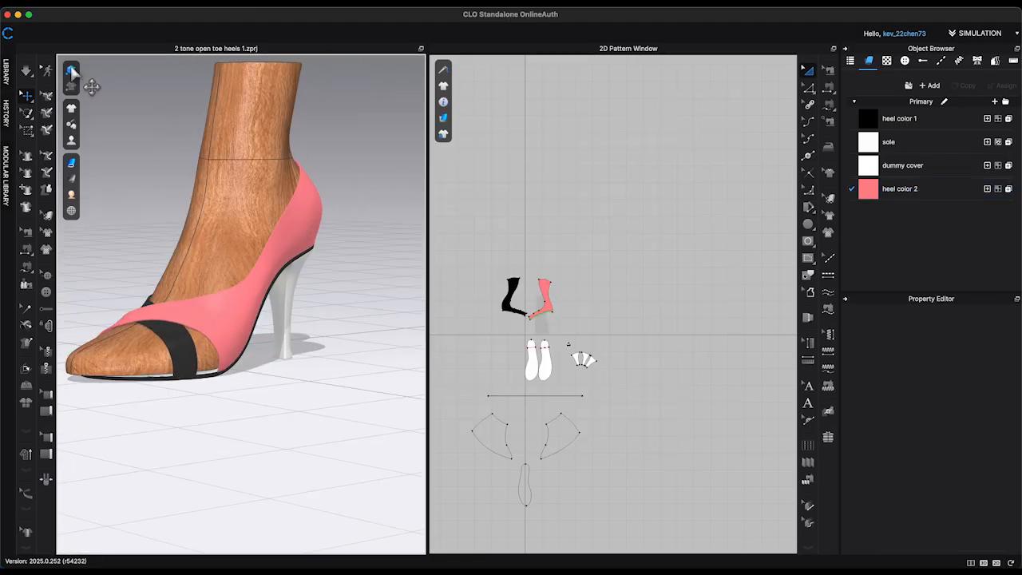
pyautogui.moveTo(89, 84); pyautogui.dragTo(362, 206, button='right')
pyautogui.click(71, 70)
# Step: Duplicate the sole fabric, name the copy "insole" and assign it to the insole pattern
pyautogui.scroll(5, 568, 363)
pyautogui.moveTo(490, 320); pyautogui.dragTo(470, 319)
pyautogui.click(909, 142)
pyautogui.click(964, 86)
pyautogui.doubleClick(918, 214)
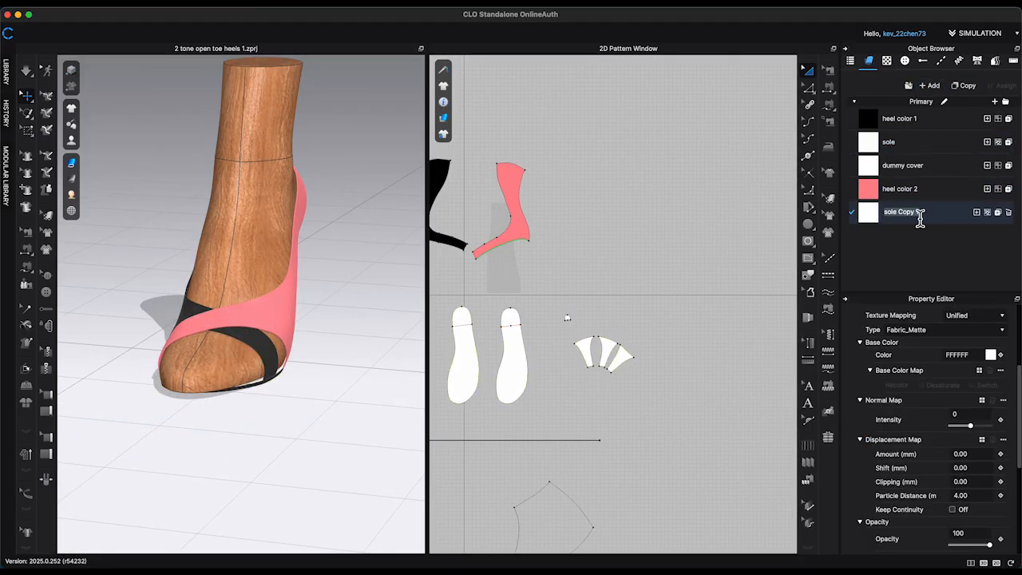
pyautogui.moveTo(488, 285); pyautogui.dragTo(530, 280, button='middle')
pyautogui.click(505, 344)
pyautogui.click(978, 212)
# Step: Color the sole fabric black, and give the insole fabric the color FC848C and the Fabric_Silk/Satin type
pyautogui.click(910, 143)
pyautogui.click(990, 338)
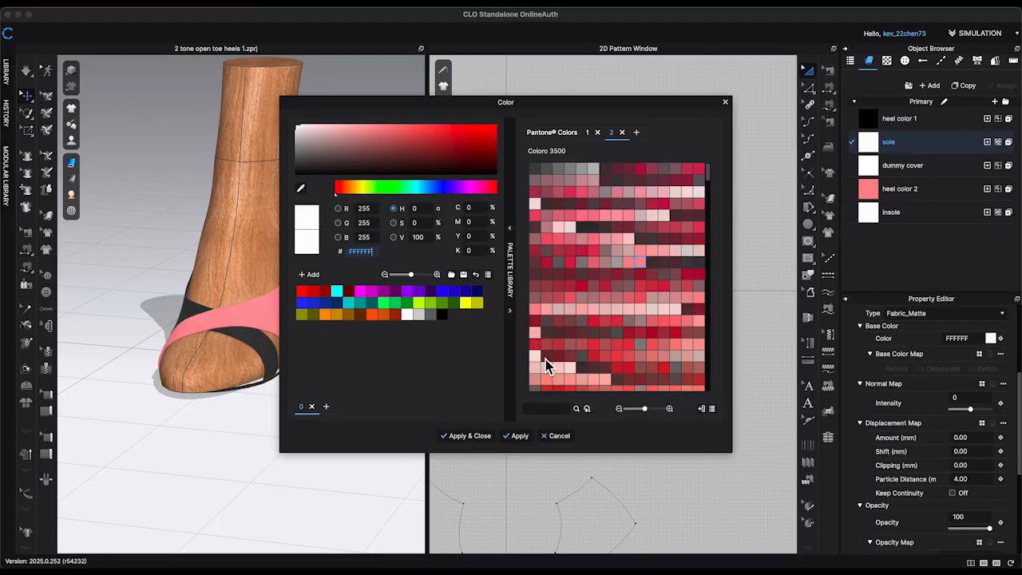
pyautogui.click(441, 313)
pyautogui.click(465, 436)
pyautogui.click(930, 314)
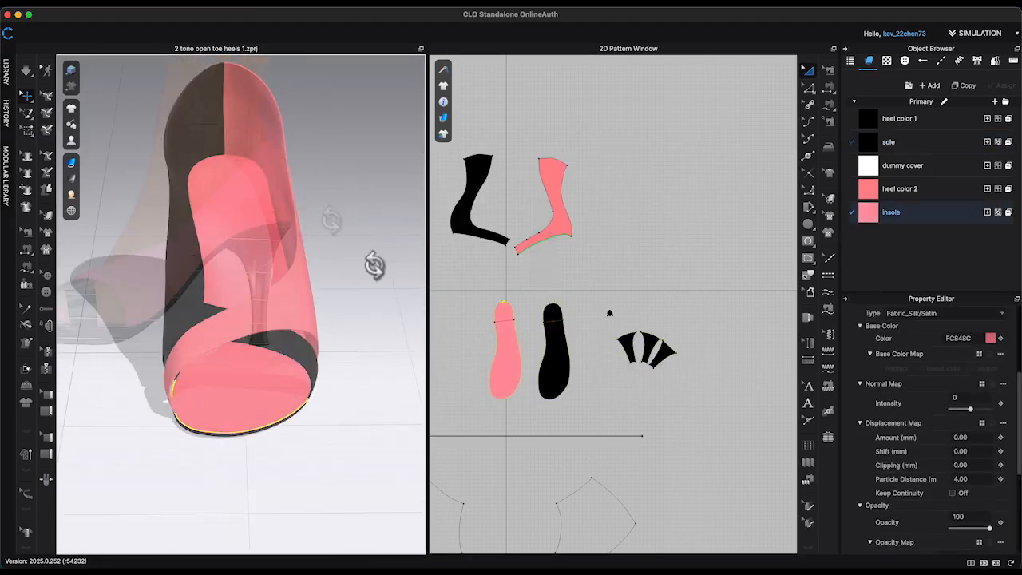
# Step: Split the insole along a curved line across the forefoot and assign the sole fabric to the toe piece
pyautogui.scroll(5, 531, 382)
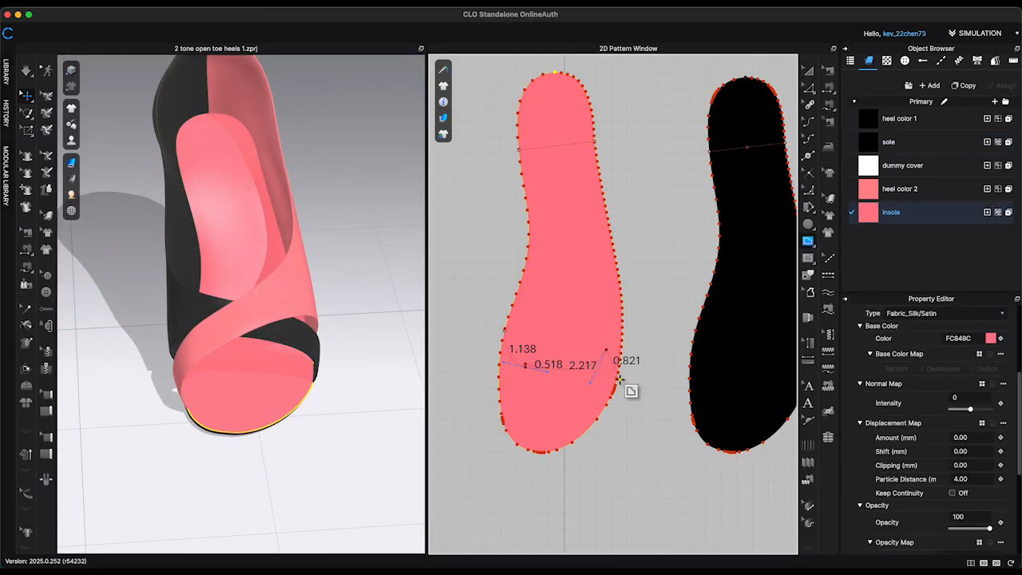
pyautogui.scroll(3, 620, 378)
pyautogui.click(629, 272)
pyautogui.scroll(-3, 582, 404)
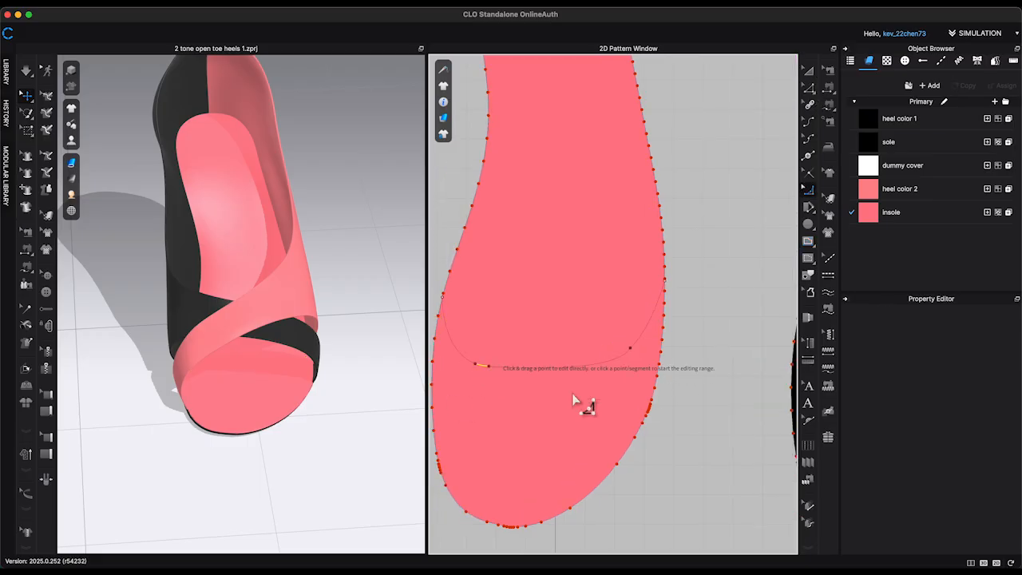
pyautogui.rightClick(536, 342)
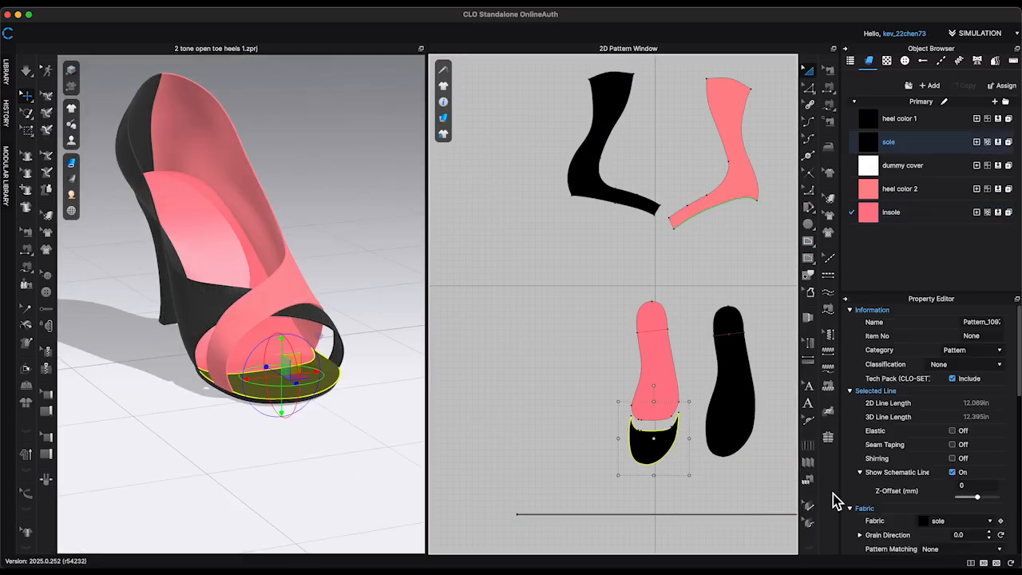
pyautogui.scroll(-5, 929, 479)
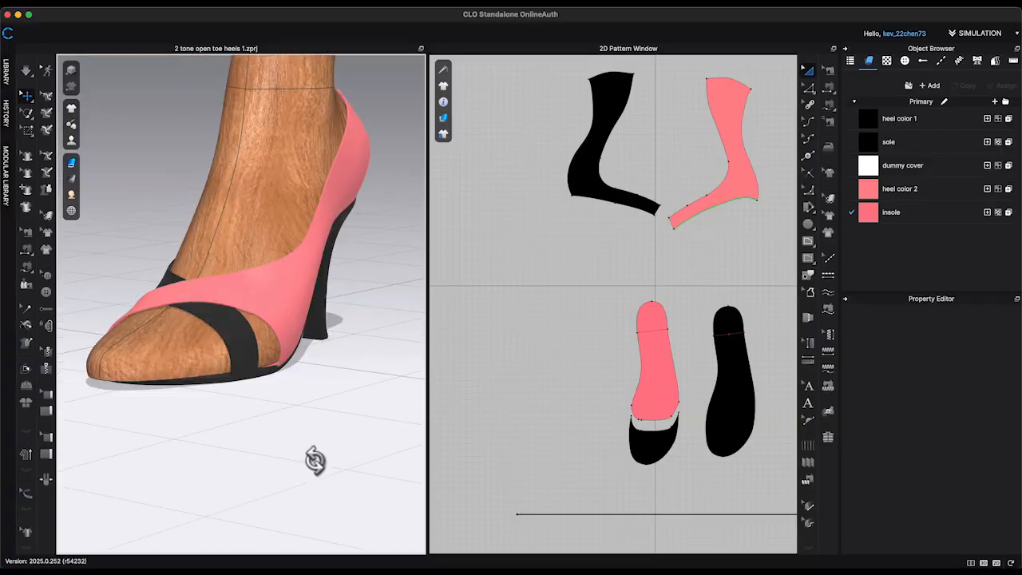
# Step: Save the project under the new name "2 toned open toe heels with dummy cover"
pyautogui.moveTo(312, 458); pyautogui.dragTo(349, 201, button='right')
pyautogui.scroll(-6, 349, 200)
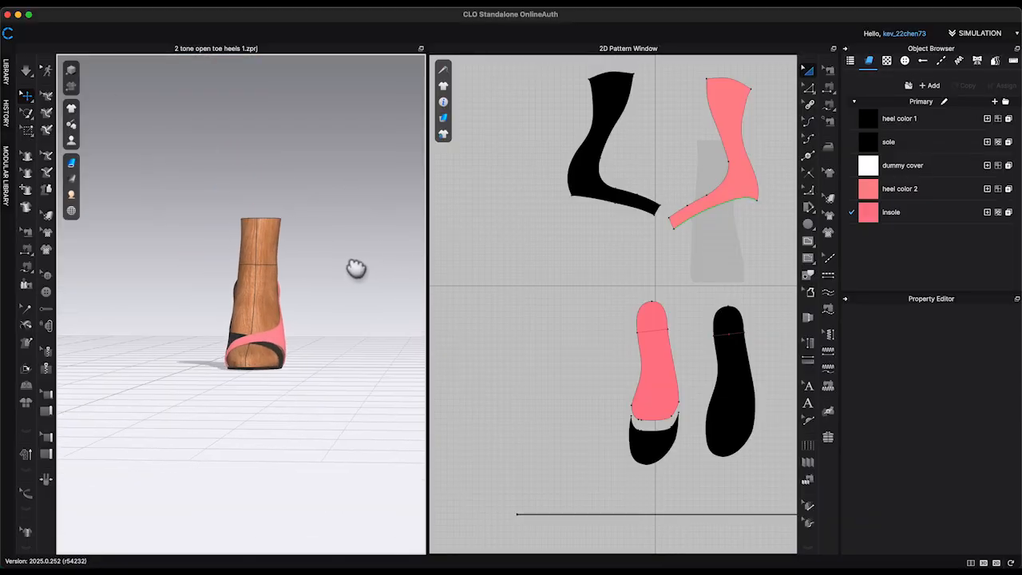
pyautogui.click(145, 5)
pyautogui.moveTo(161, 77)
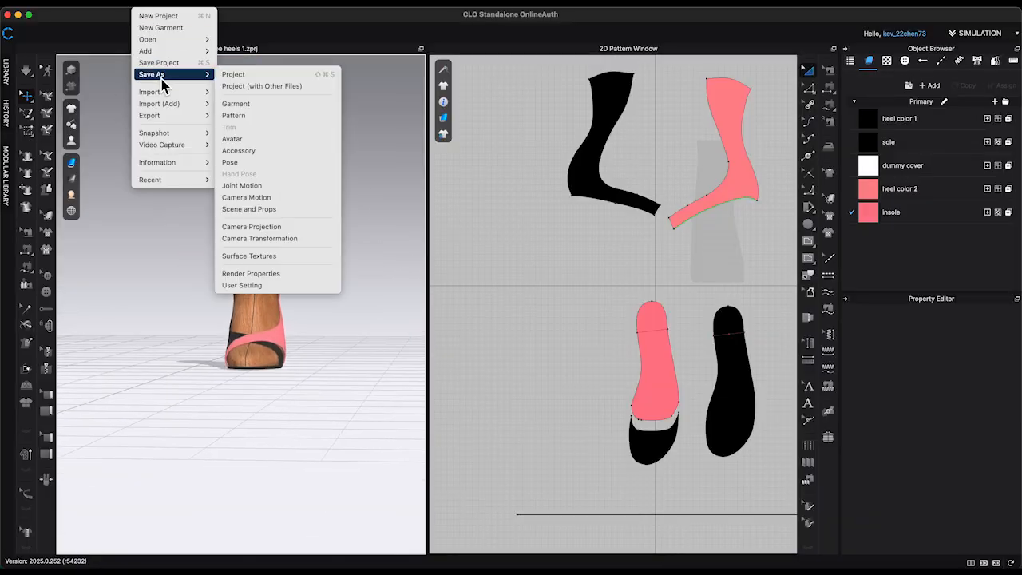
pyautogui.click(257, 76)
pyautogui.write('2 toned ')
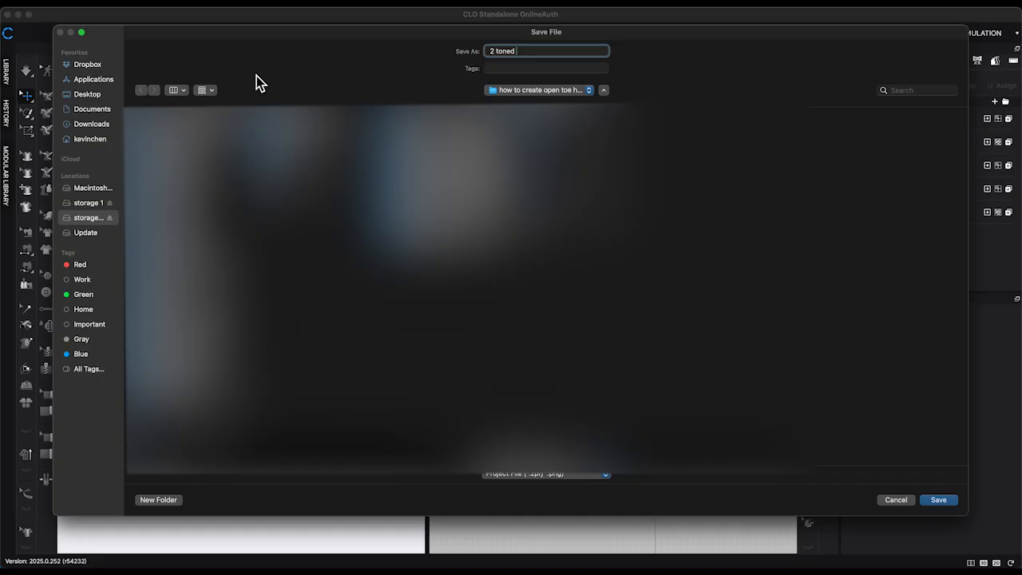
pyautogui.write('open toe heels with dummy c')
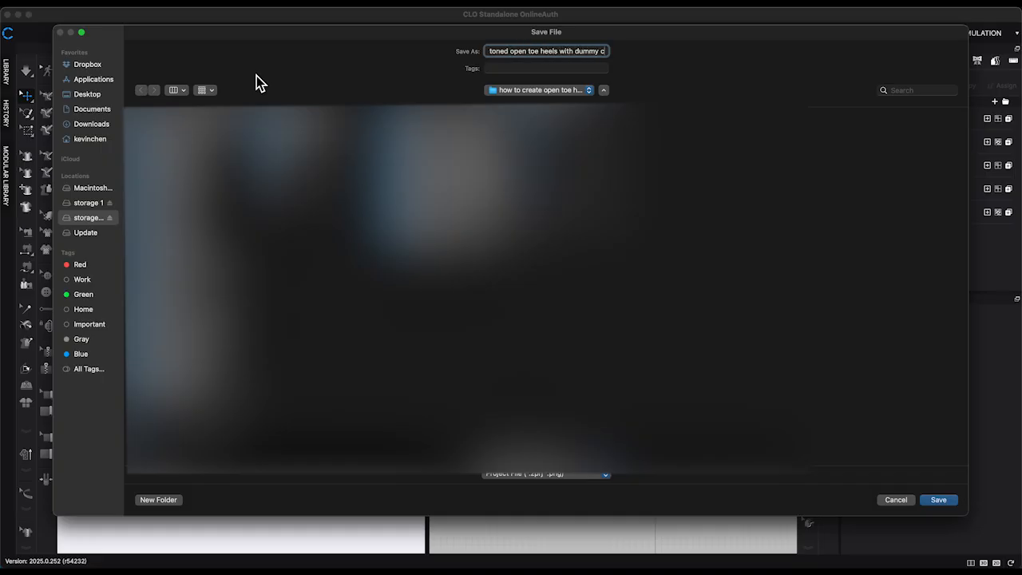
pyautogui.write('over')
pyautogui.press('Return')
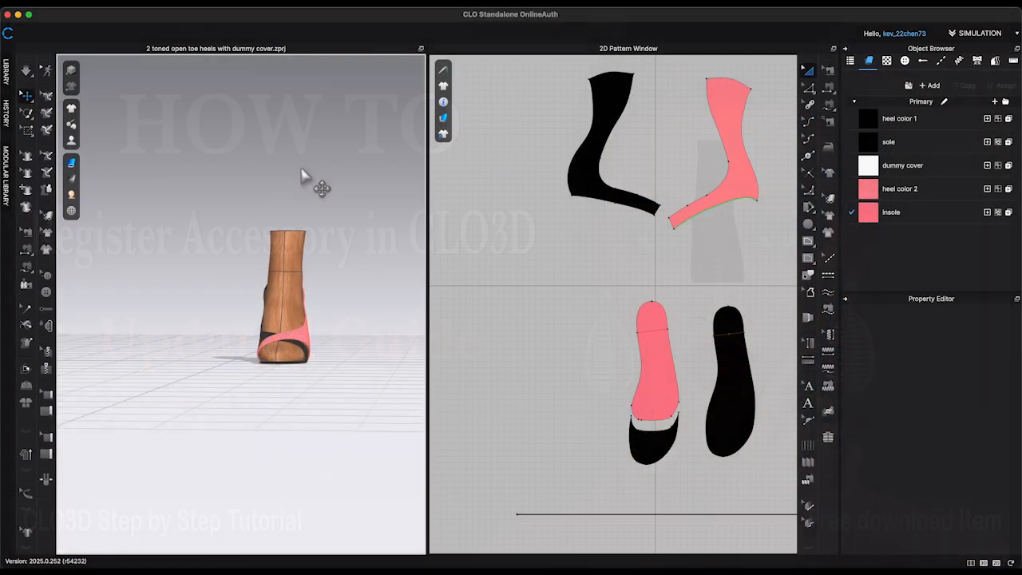
# Step: Add the FV2.1 female avatar from the library to the current scene with its translation left at zero
pyautogui.scroll(-5, 646, 285)
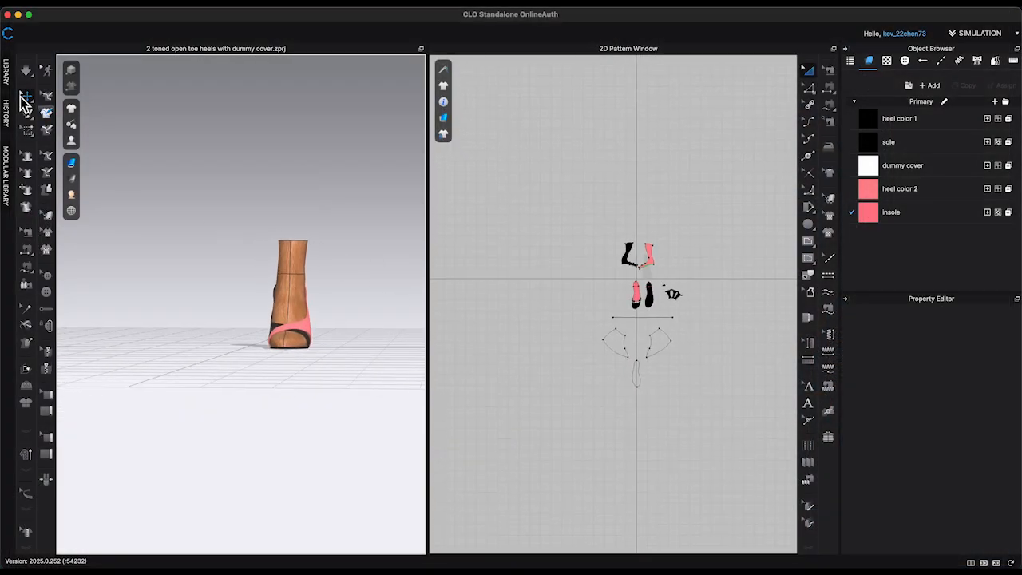
pyautogui.click(5, 71)
pyautogui.click(128, 500)
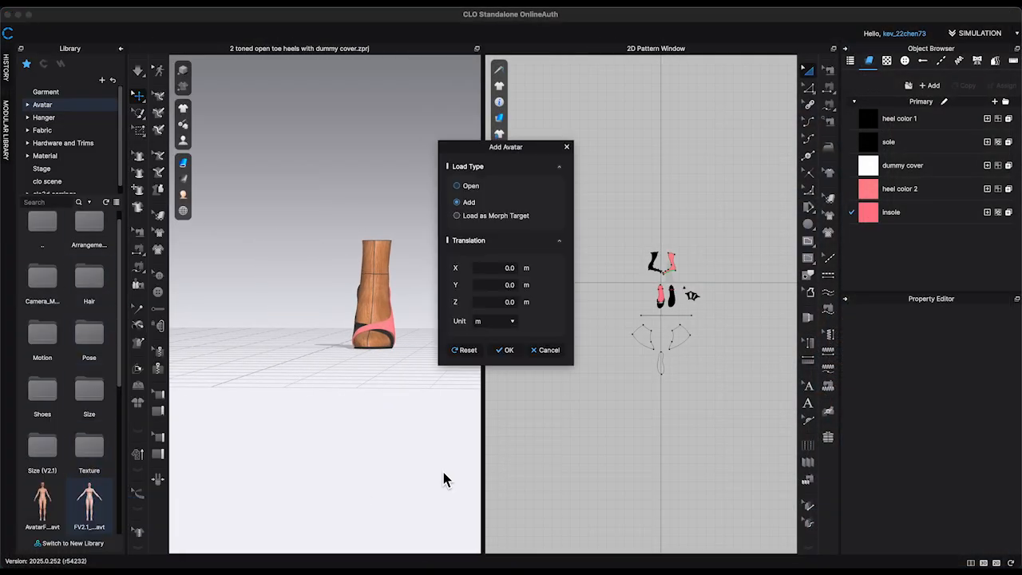
pyautogui.click(505, 346)
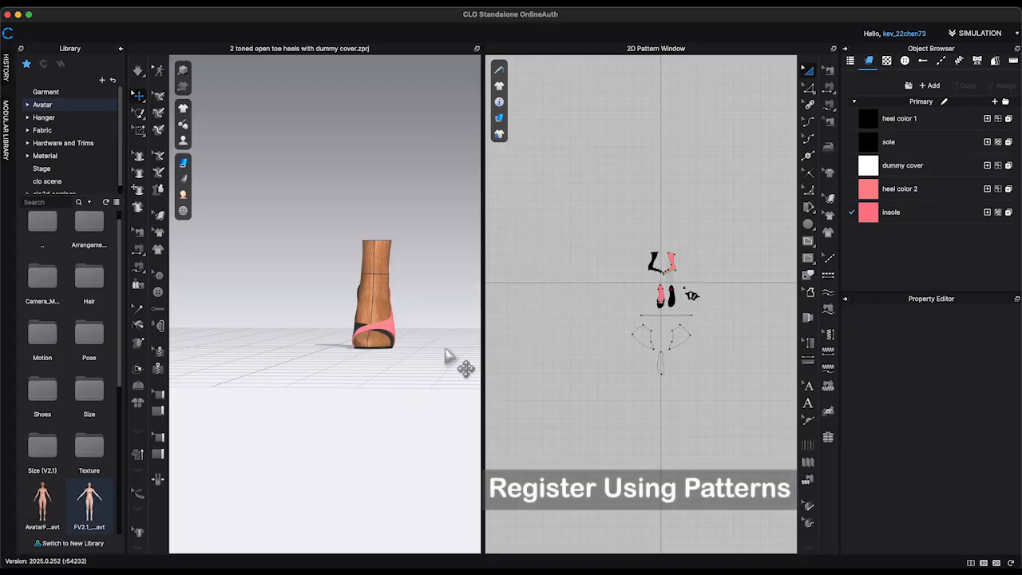
pyautogui.click(120, 49)
# Step: Select all patterns and start registering them as an accessory of type Shoes with the Heels option
pyautogui.scroll(5, 327, 360)
pyautogui.moveTo(340, 367); pyautogui.dragTo(333, 174, button='middle')
pyautogui.press('super+a')
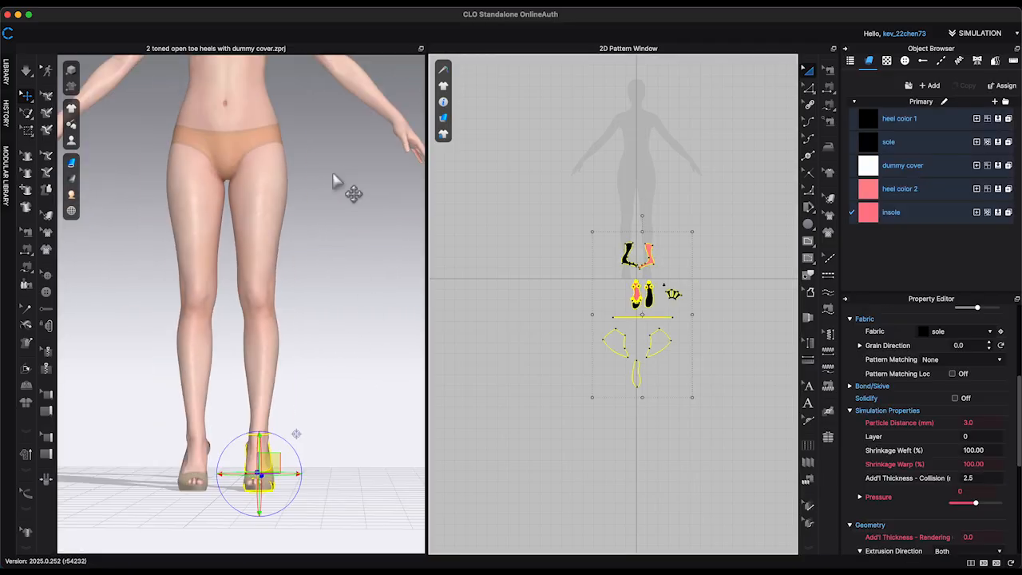
pyautogui.click(295, 10)
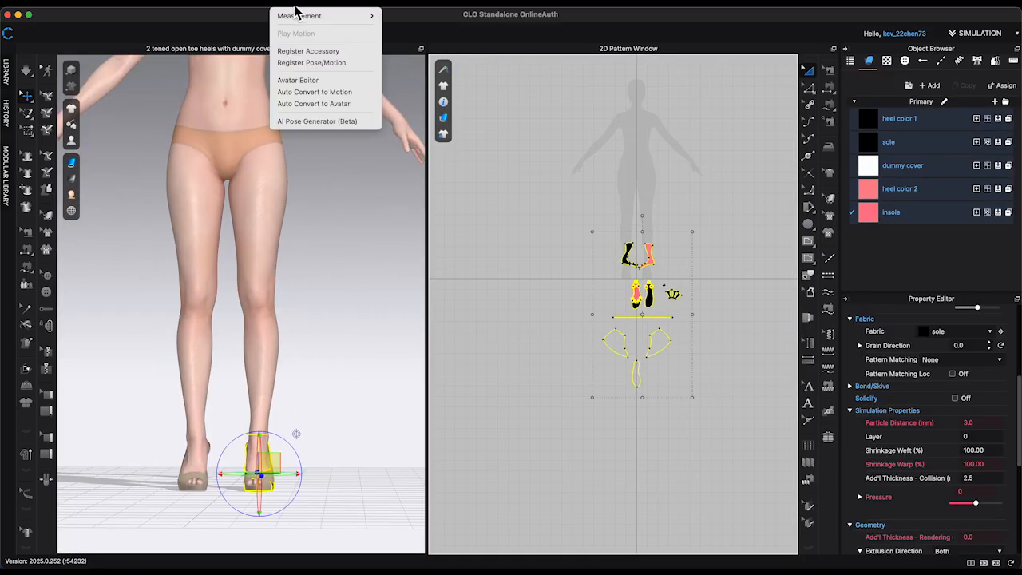
pyautogui.click(309, 52)
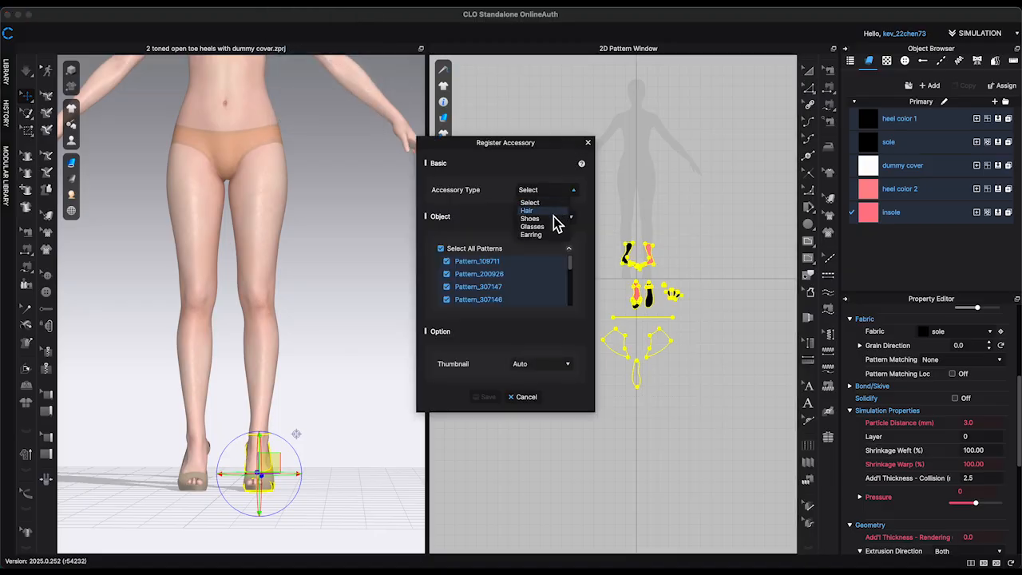
pyautogui.click(551, 218)
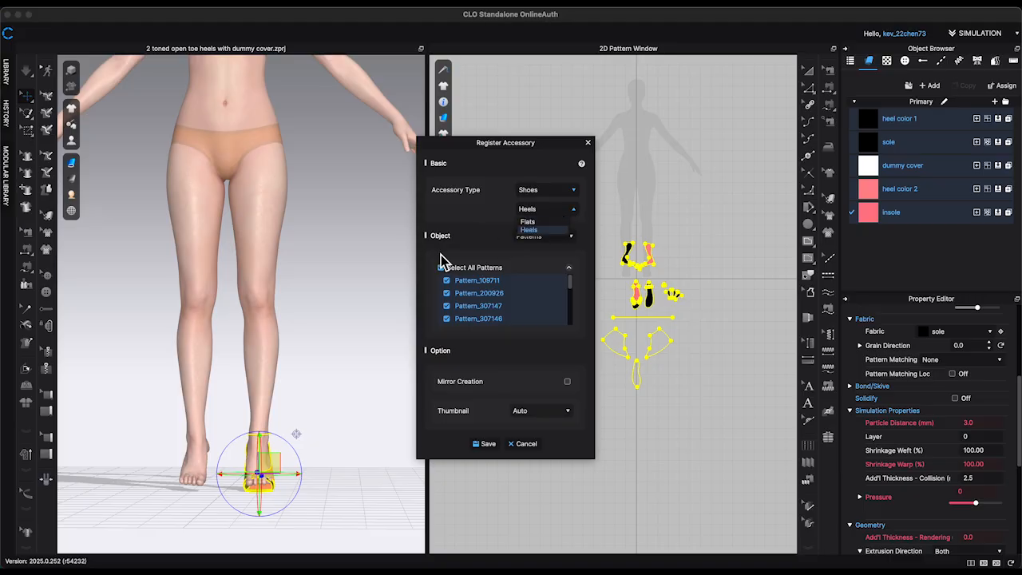
# Step: Move the selected heel shoe up around the avatar's left foot, judging its placement from the side
pyautogui.moveTo(337, 393)
pyautogui.mouseDown(button='right')
pyautogui.moveTo(353, 406)
pyautogui.moveTo(318, 395)
pyautogui.mouseUp(button='right')
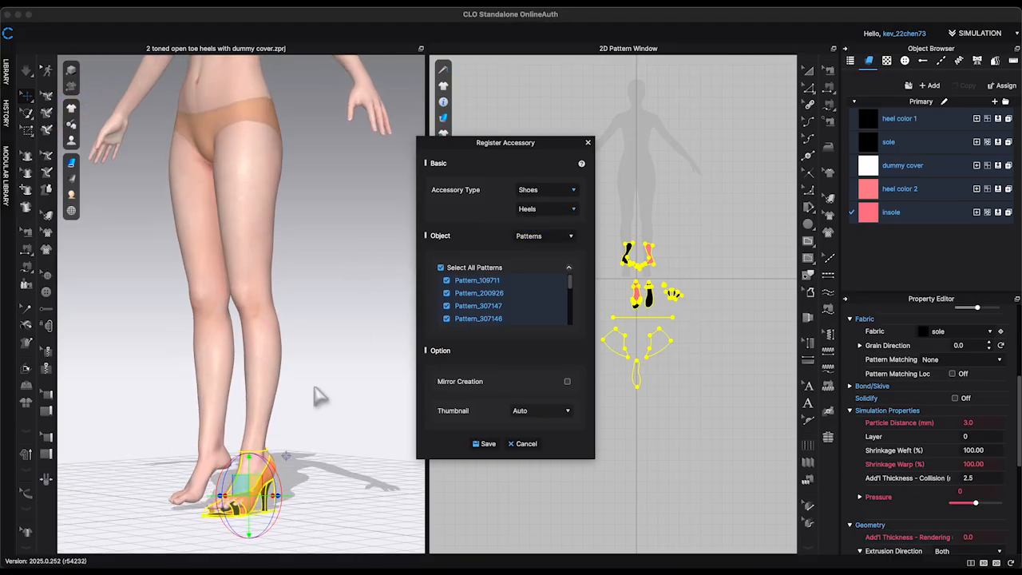
pyautogui.moveTo(343, 381); pyautogui.dragTo(348, 282, button='middle')
pyautogui.scroll(8, 348, 361)
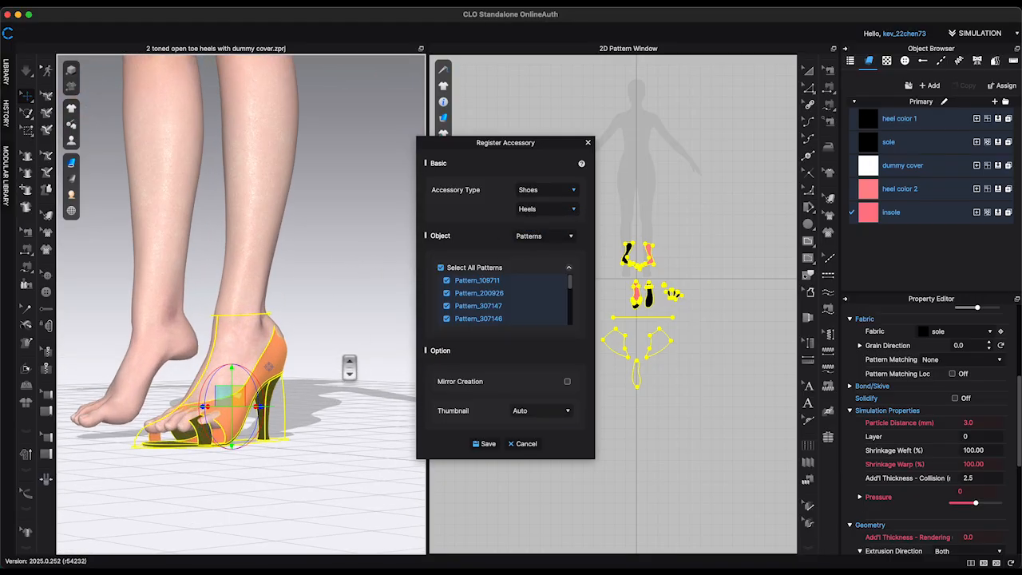
pyautogui.moveTo(349, 363)
pyautogui.mouseDown(button='right')
pyautogui.moveTo(330, 354)
pyautogui.moveTo(352, 345)
pyautogui.mouseUp(button='right')
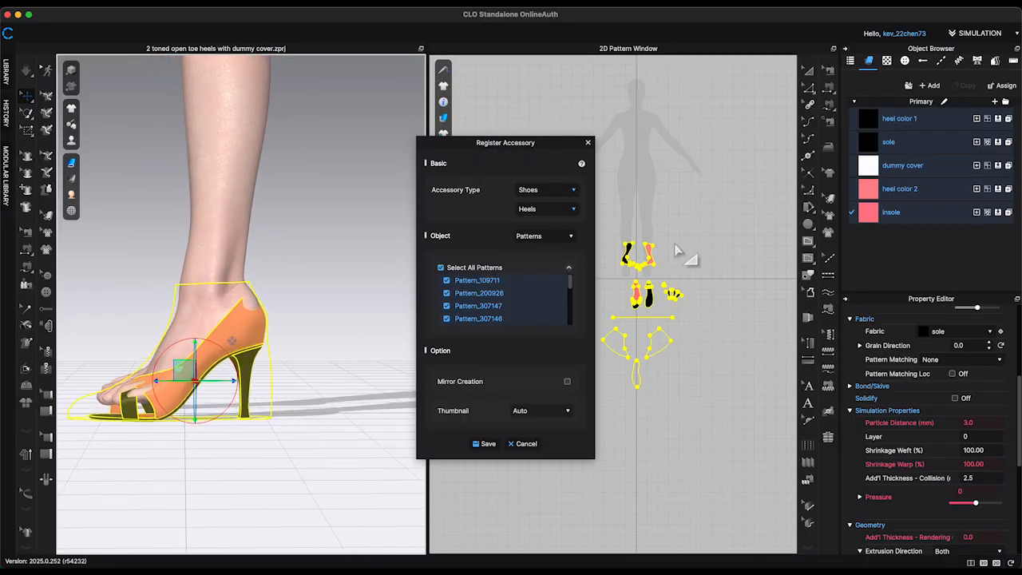
pyautogui.moveTo(532, 150); pyautogui.dragTo(522, 146)
pyautogui.scroll(4, 333, 308)
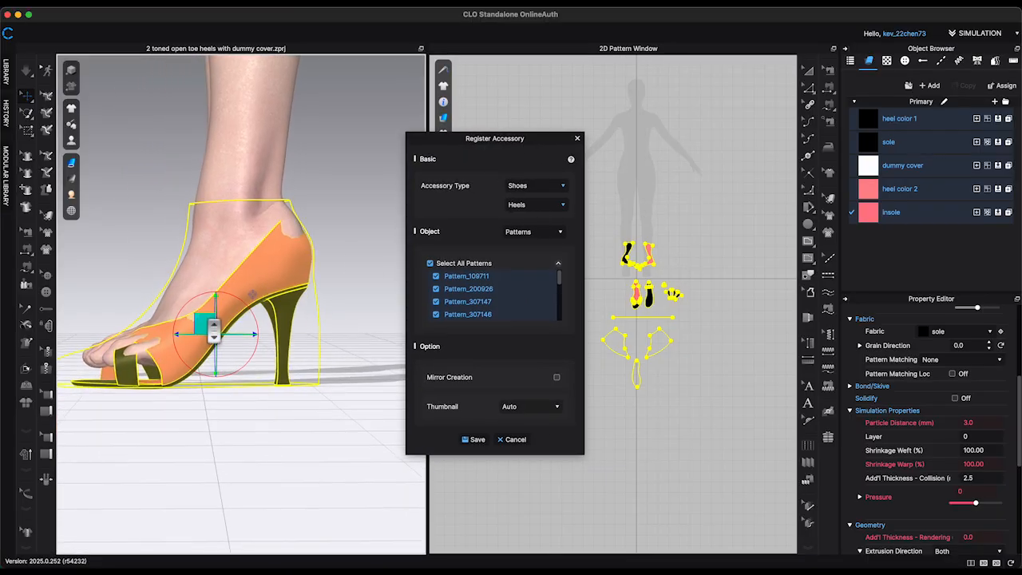
pyautogui.scroll(2, 256, 319)
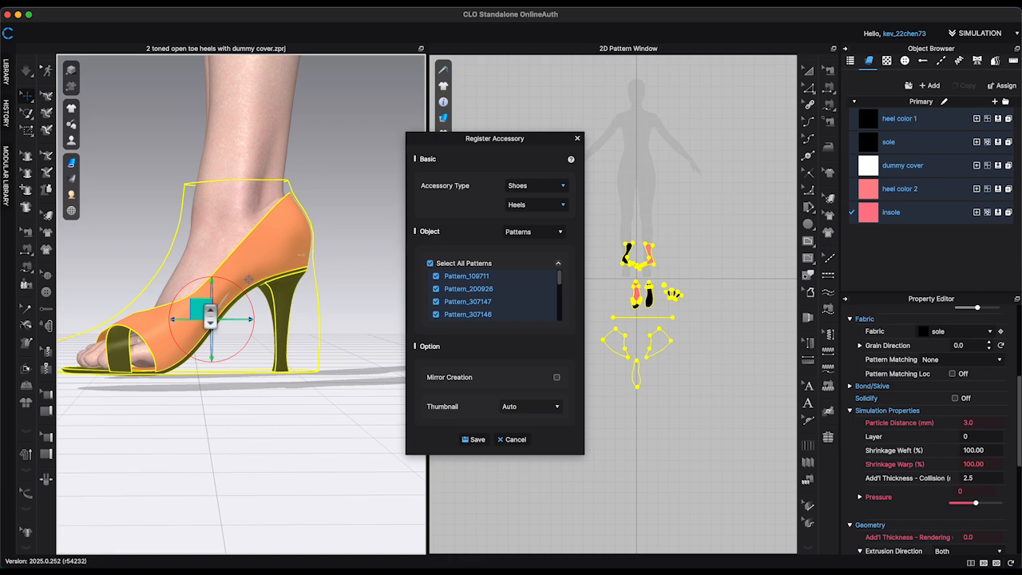
# Step: Align the shoe with the foot as seen from the front, and deselect it to check the fit
pyautogui.moveTo(209, 317); pyautogui.dragTo(312, 395, button='right')
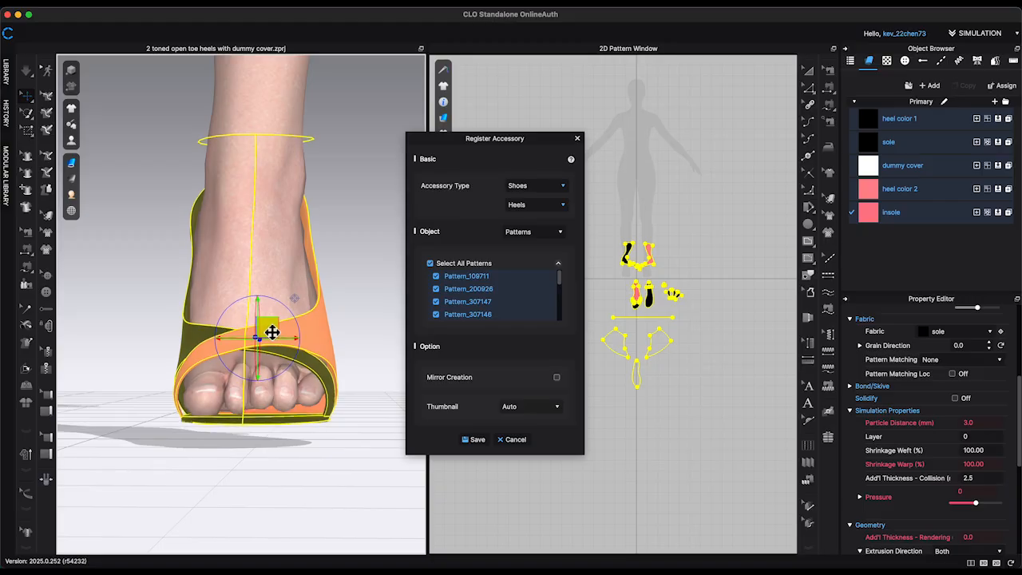
pyautogui.click(378, 347)
pyautogui.moveTo(379, 346); pyautogui.dragTo(383, 264, button='right')
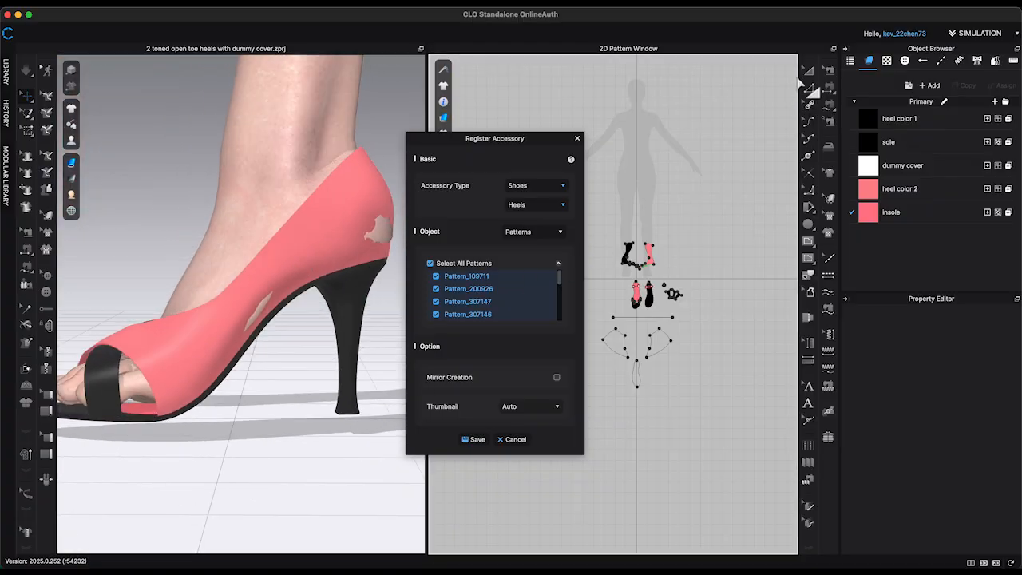
# Step: Reselect all the shoe and dummy cover patterns and fine-tune their position so the avatar's heel stays inside the shoe
pyautogui.click(808, 71)
pyautogui.moveTo(752, 217); pyautogui.dragTo(606, 420)
pyautogui.moveTo(310, 431); pyautogui.dragTo(281, 446, button='right')
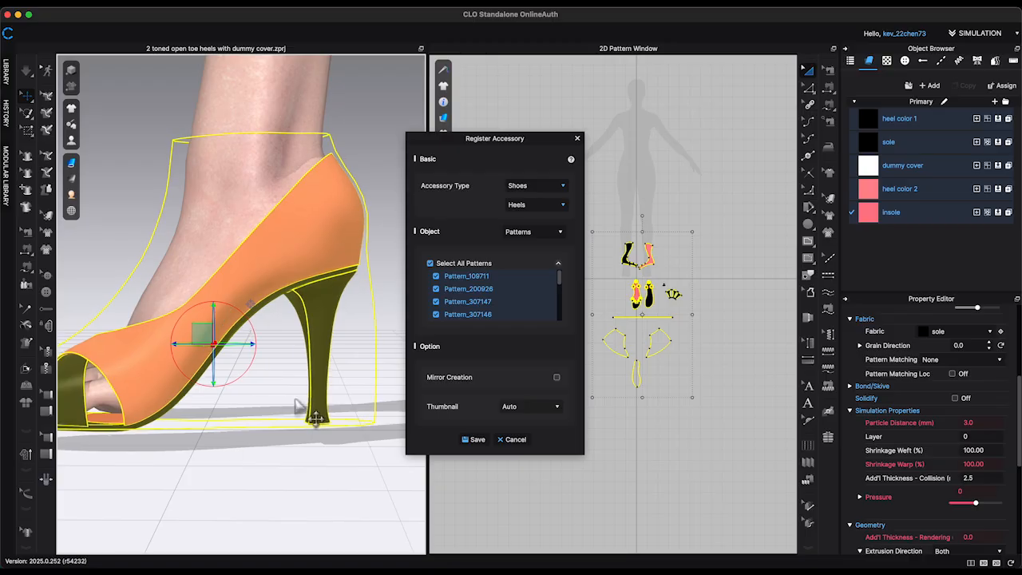
pyautogui.moveTo(245, 408); pyautogui.dragTo(190, 318, button='right')
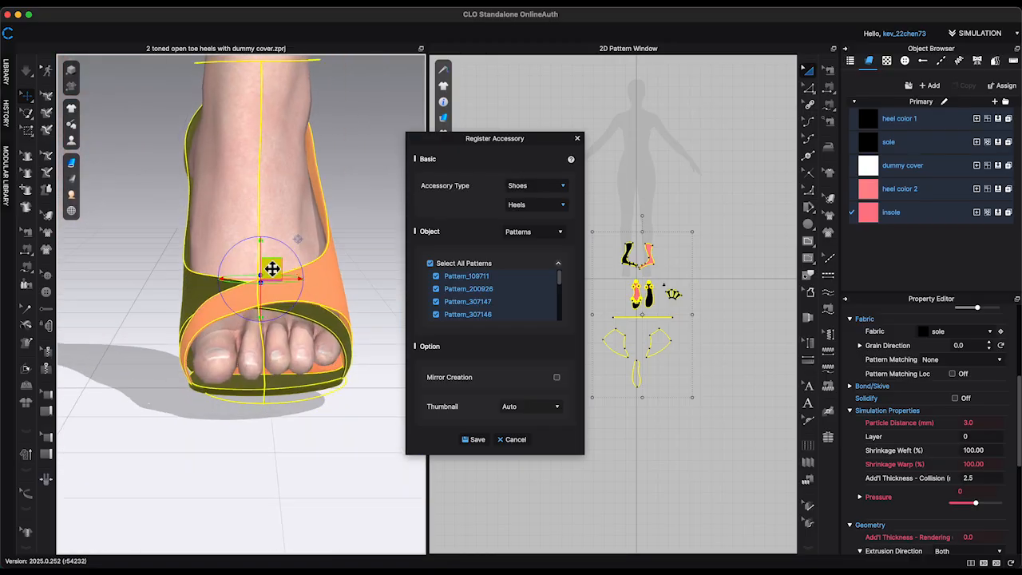
pyautogui.moveTo(366, 312); pyautogui.dragTo(404, 308, button='right')
pyautogui.moveTo(366, 266); pyautogui.dragTo(468, 285, button='right')
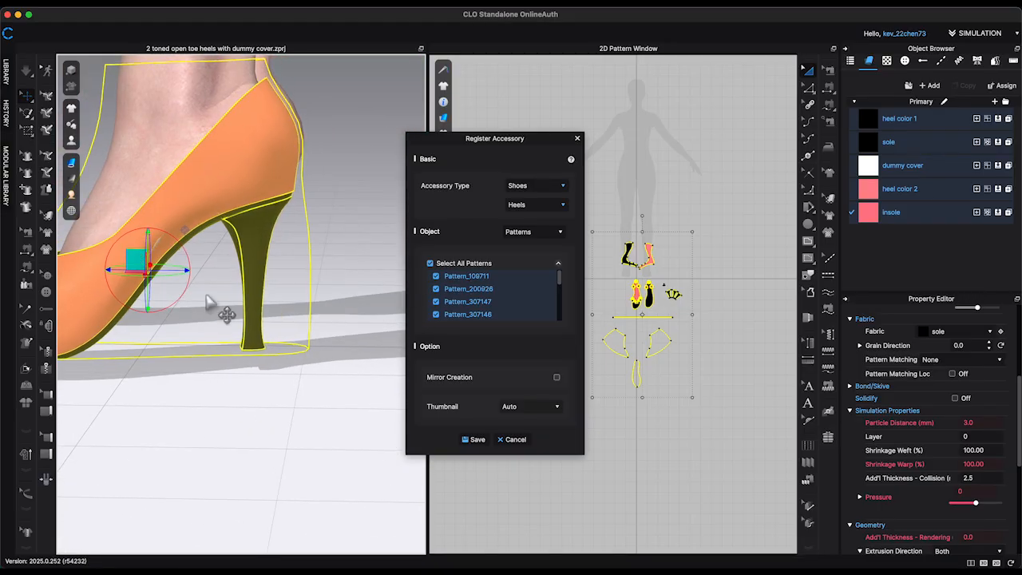
# Step: Deselect the shoe patterns to check the fit from the front, and enable Mirror Creation for the accessory
pyautogui.moveTo(206, 301); pyautogui.dragTo(347, 353, button='right')
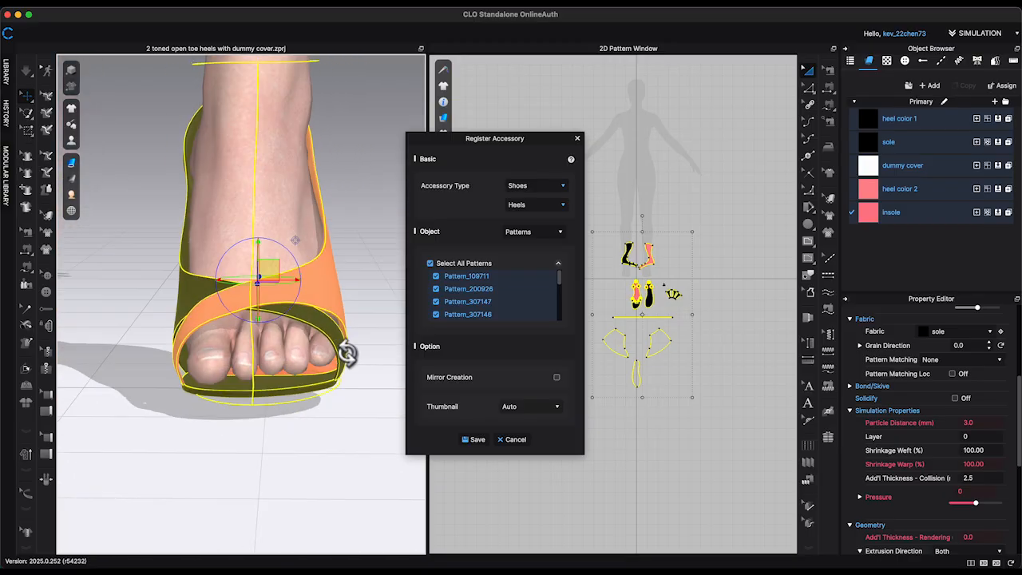
pyautogui.click(372, 351)
pyautogui.scroll(-3, 378, 358)
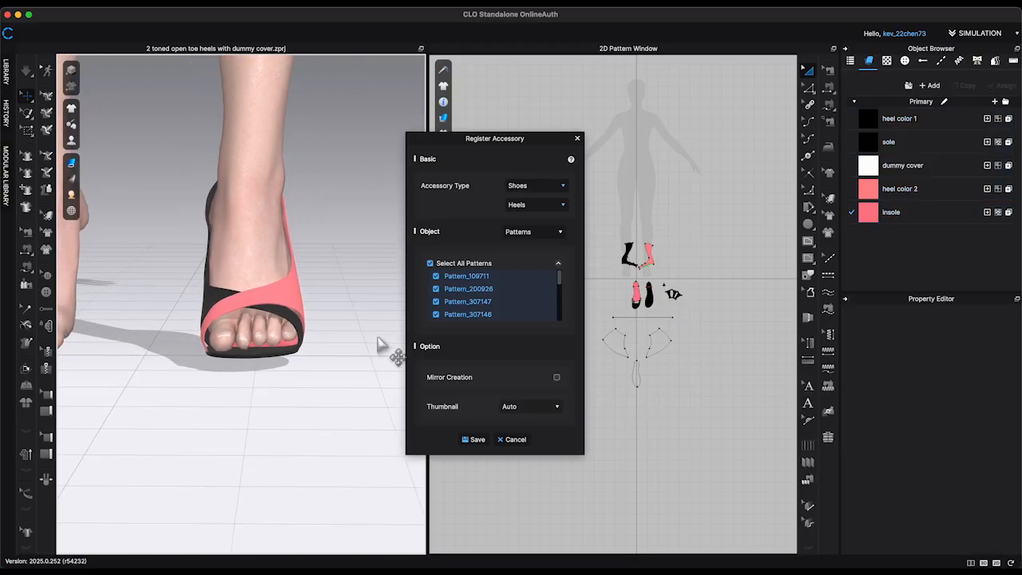
pyautogui.moveTo(476, 137); pyautogui.dragTo(438, 96)
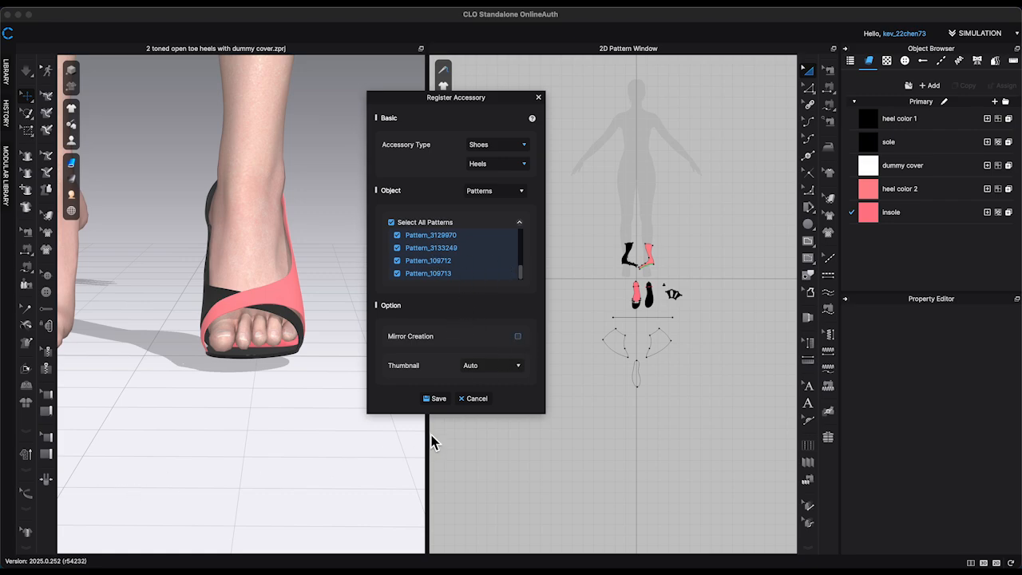
pyautogui.click(517, 336)
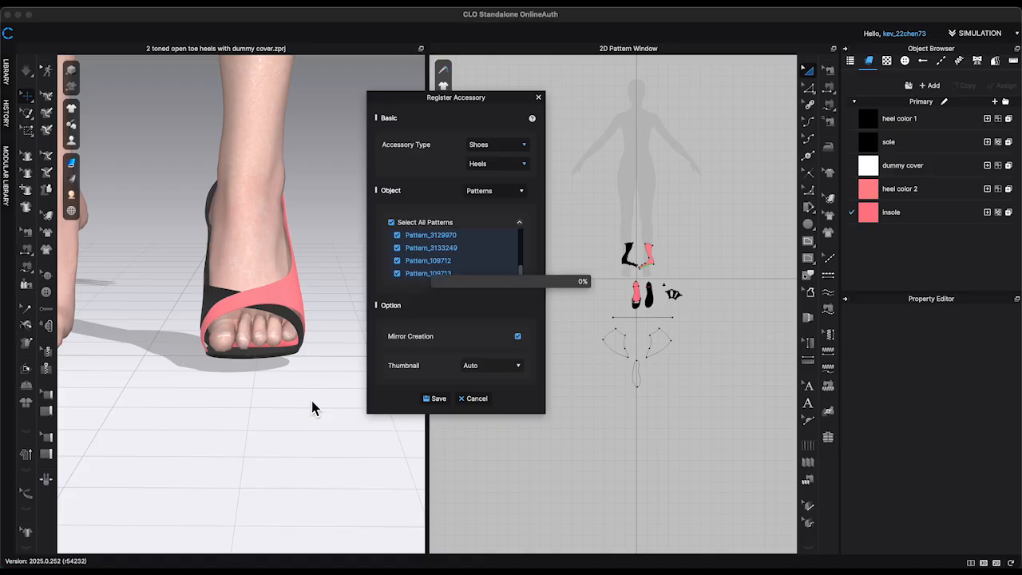
# Step: Inspect the mirrored pair of heels on both of the avatar's feet from several angles
pyautogui.moveTo(269, 421); pyautogui.dragTo(382, 431, button='middle')
pyautogui.moveTo(281, 425)
pyautogui.mouseDown(button='right')
pyautogui.moveTo(308, 424)
pyautogui.moveTo(280, 427)
pyautogui.moveTo(290, 420)
pyautogui.mouseUp(button='right')
pyautogui.moveTo(291, 418); pyautogui.dragTo(228, 415, button='middle')
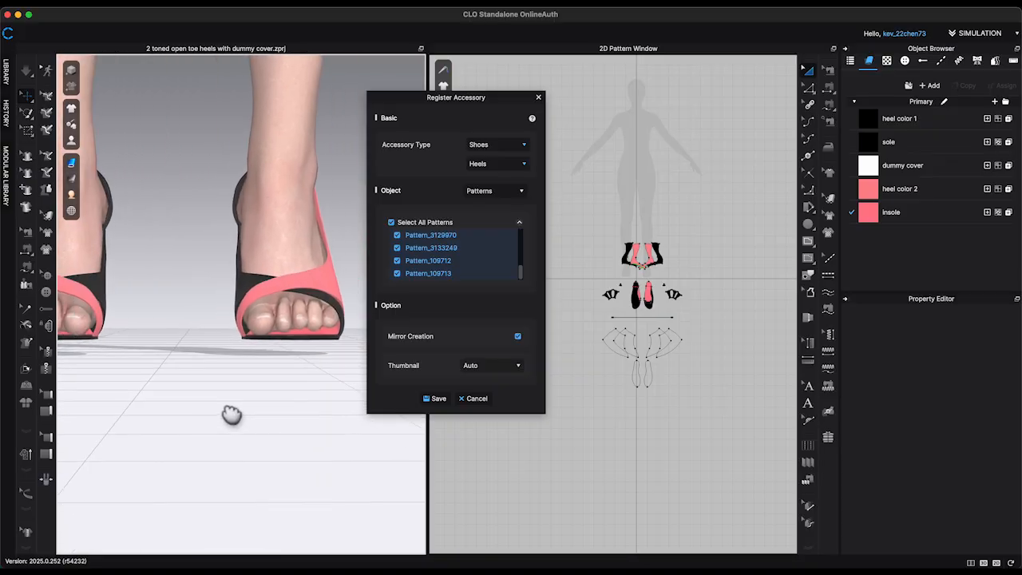
pyautogui.moveTo(228, 415); pyautogui.dragTo(328, 424, button='right')
pyautogui.moveTo(328, 424); pyautogui.dragTo(223, 466, button='middle')
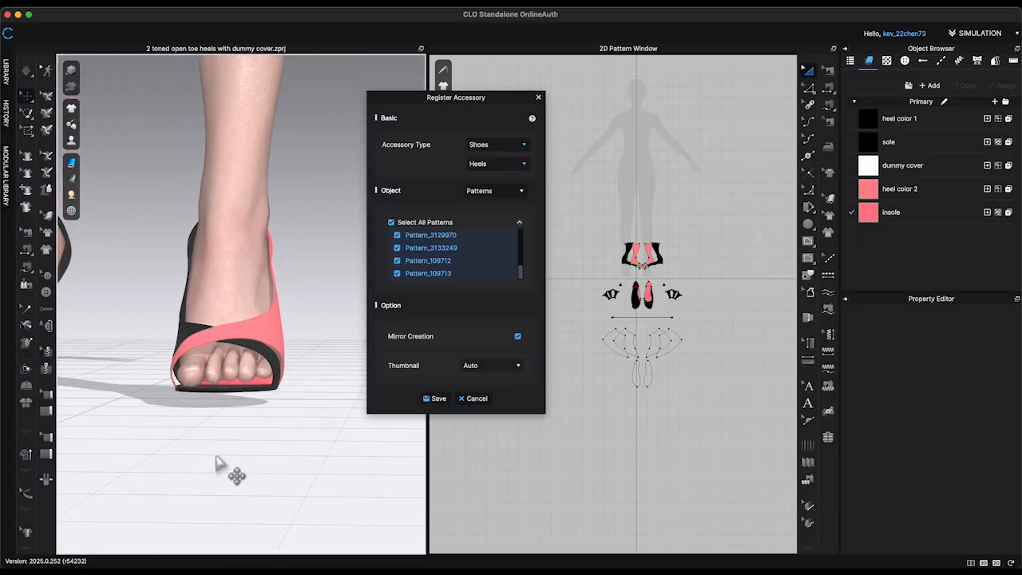
pyautogui.moveTo(225, 468); pyautogui.dragTo(226, 460, button='right')
pyautogui.moveTo(227, 461); pyautogui.dragTo(293, 466, button='middle')
pyautogui.scroll(-1, 293, 466)
pyautogui.scroll(-1, 293, 466)
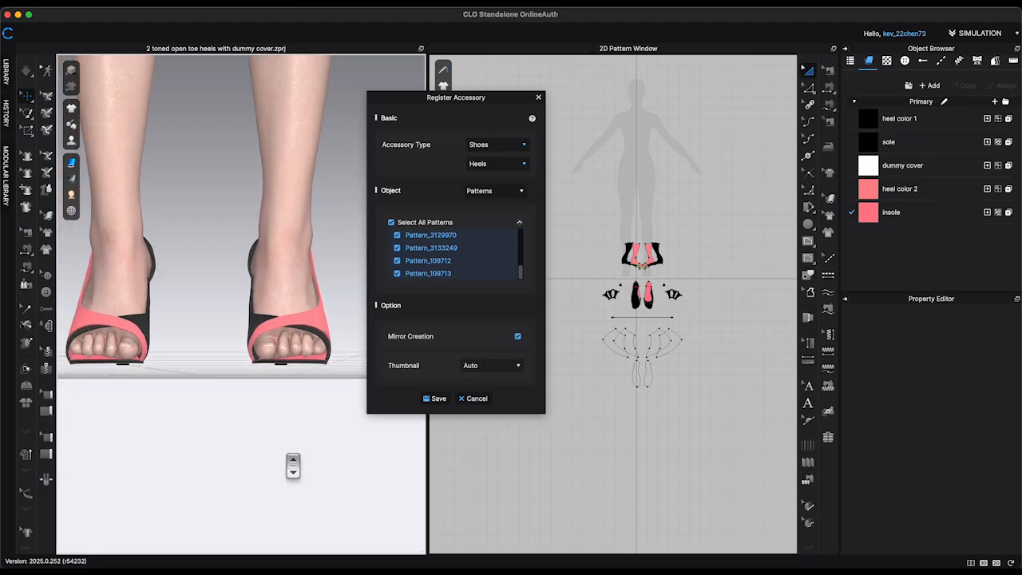
pyautogui.moveTo(292, 467)
pyautogui.mouseDown(button='right')
pyautogui.moveTo(289, 483)
pyautogui.moveTo(290, 468)
pyautogui.mouseUp(button='right')
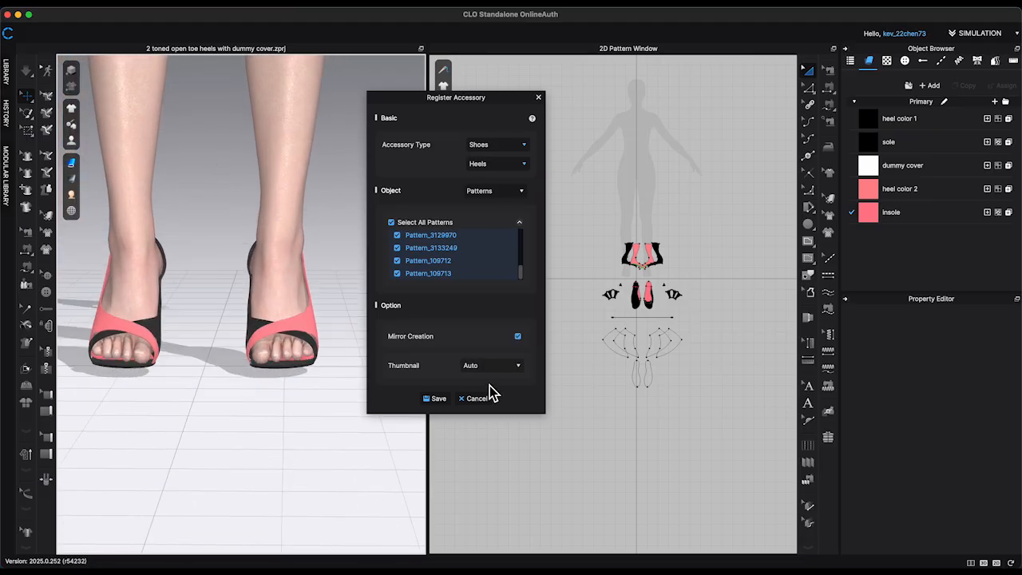
# Step: Save the accessory as "2 toned open toe heels ( pattern )" under the Avatar folder in Documents, and close the registration dialog
pyautogui.click(438, 404)
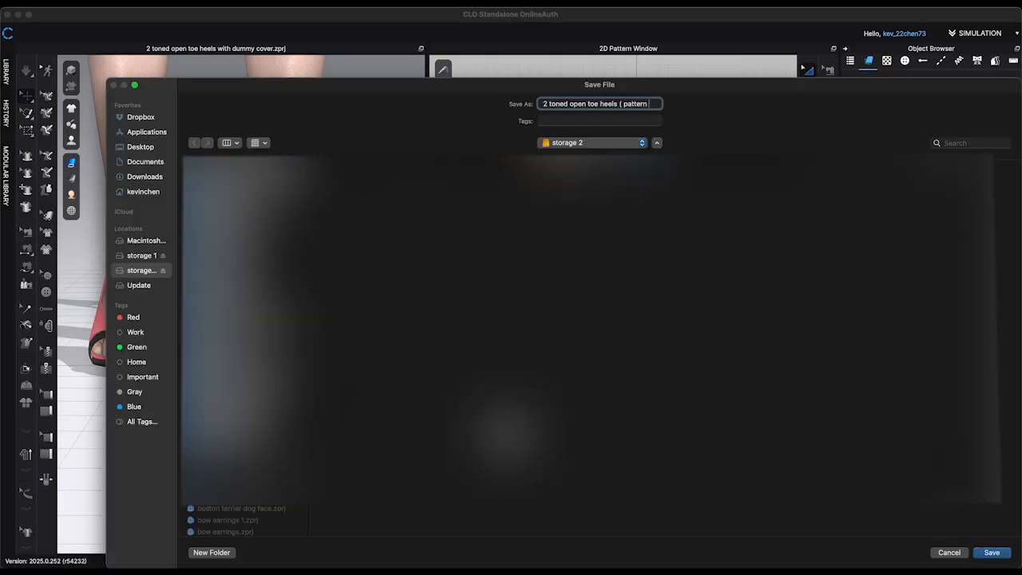
pyautogui.write(')')
pyautogui.click(152, 165)
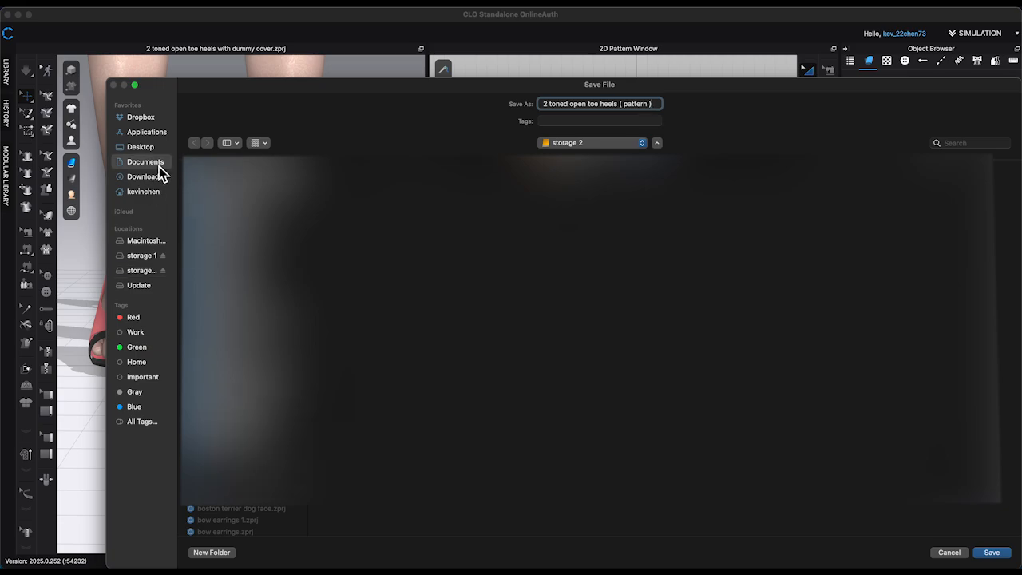
pyautogui.click(607, 193)
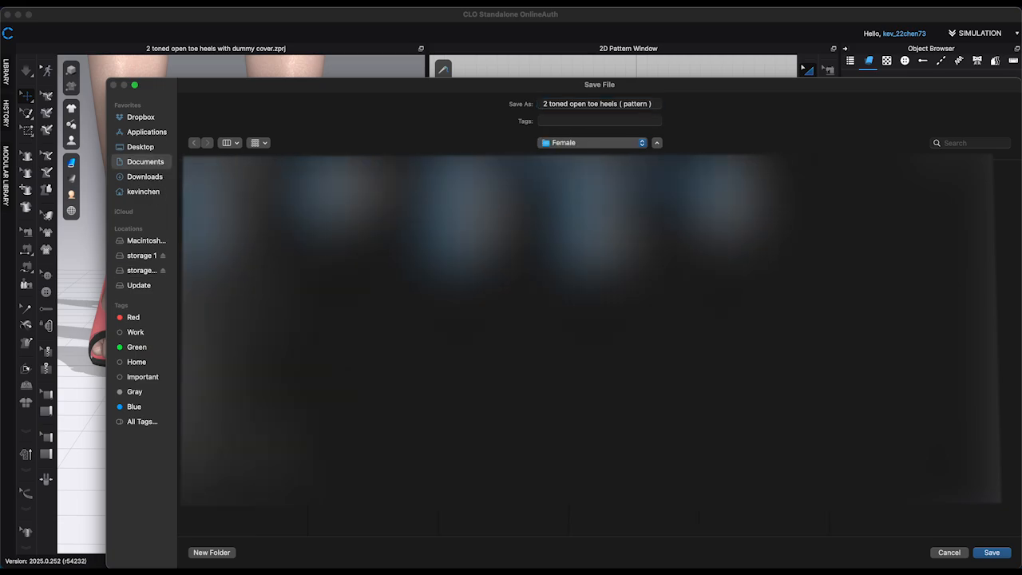
pyautogui.click(744, 182)
pyautogui.click(843, 185)
pyautogui.moveTo(715, 81); pyautogui.dragTo(659, 81)
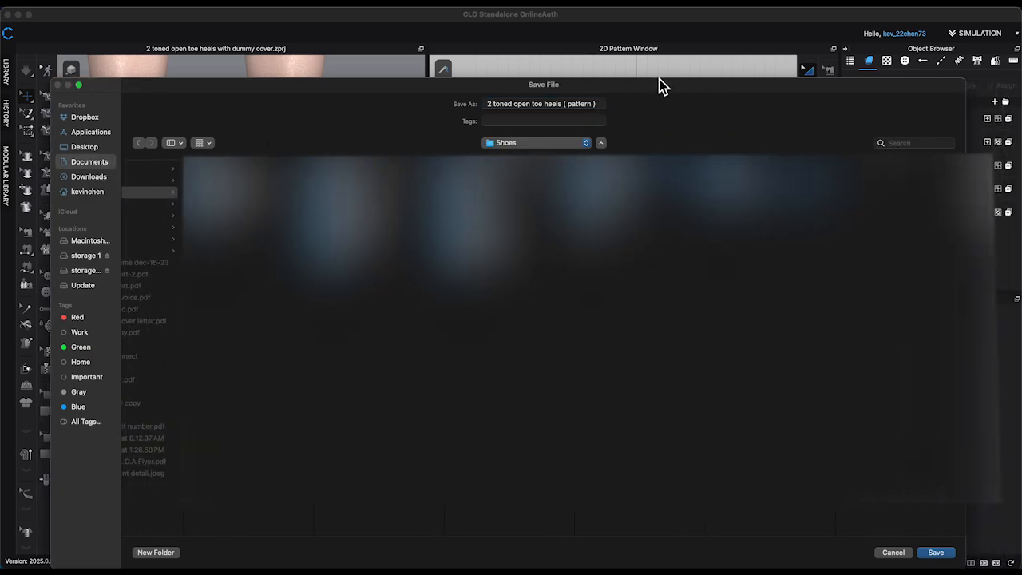
pyautogui.click(232, 171)
pyautogui.click(357, 170)
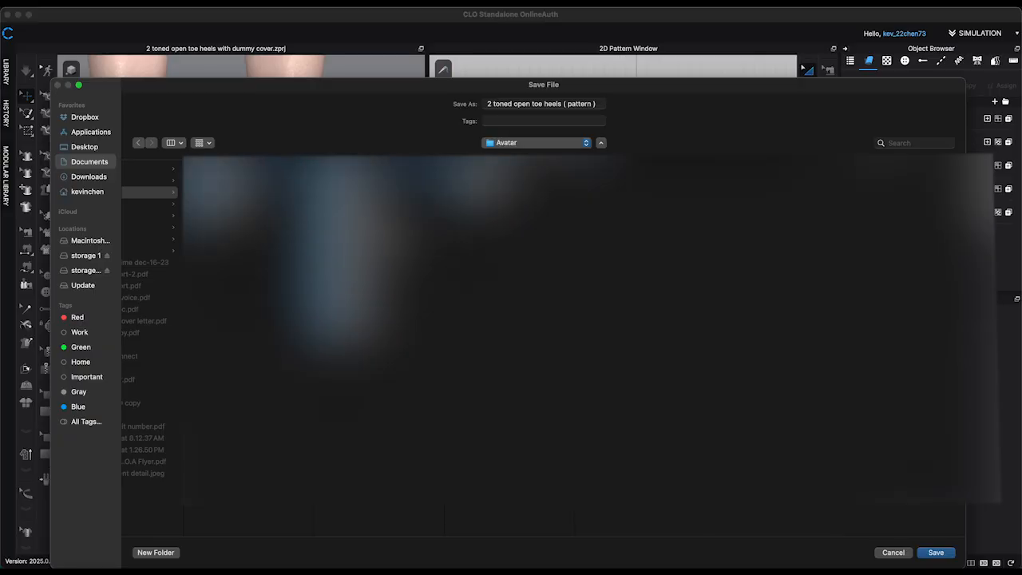
pyautogui.click(489, 170)
pyautogui.click(616, 183)
pyautogui.click(935, 552)
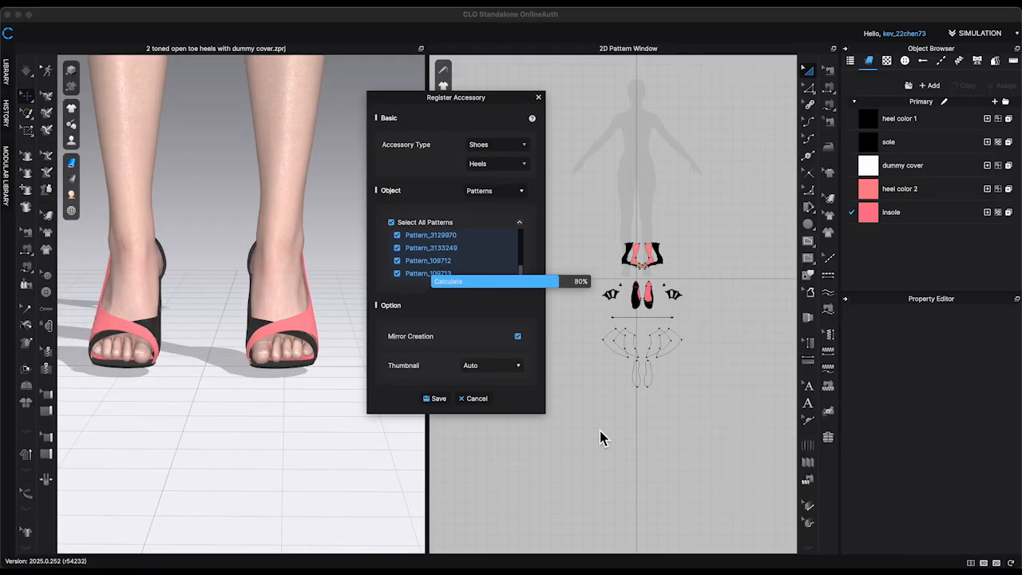
pyautogui.click(554, 304)
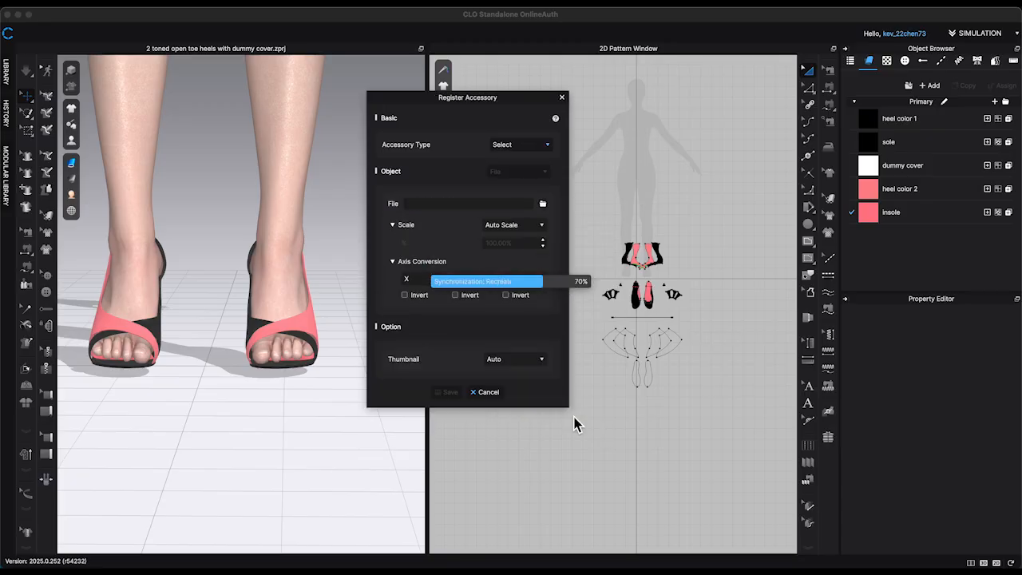
pyautogui.click(489, 392)
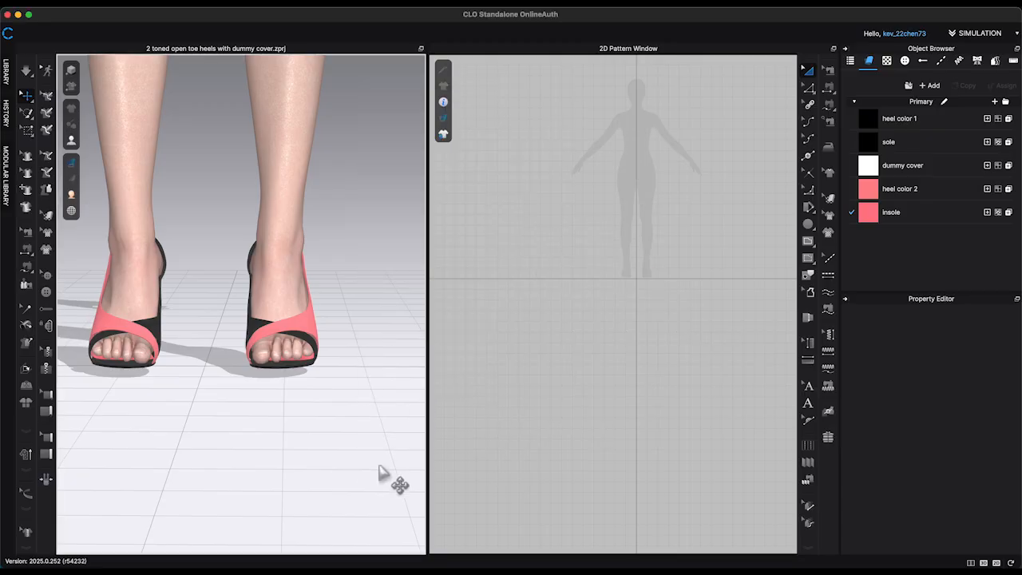
# Step: Move all avatars and garments to the ground and deselect the avatar
pyautogui.scroll(-5, 383, 475)
pyautogui.scroll(-1, 379, 473)
pyautogui.moveTo(379, 473); pyautogui.dragTo(410, 415, button='middle')
pyautogui.scroll(5, 369, 418)
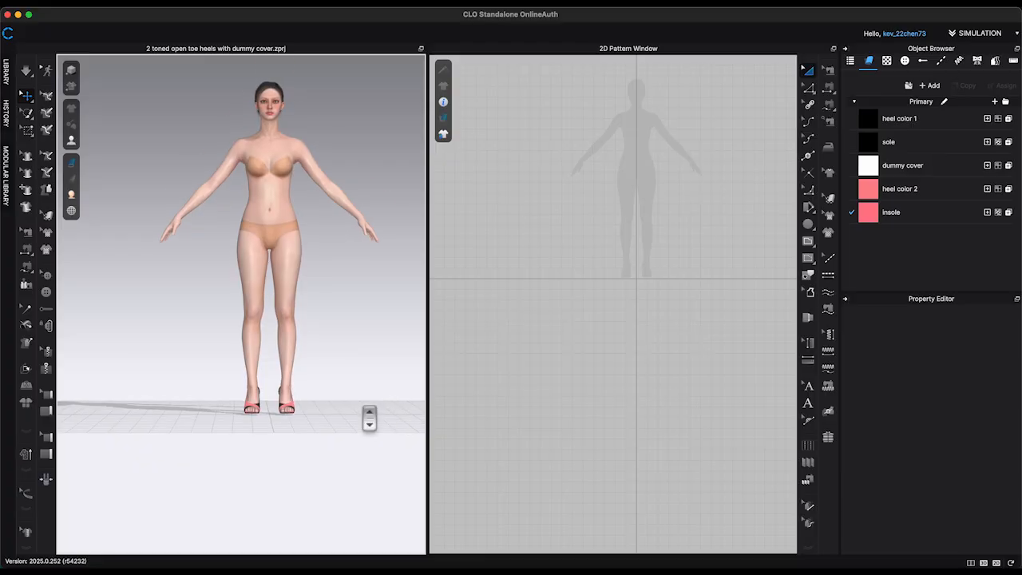
pyautogui.rightClick(306, 302)
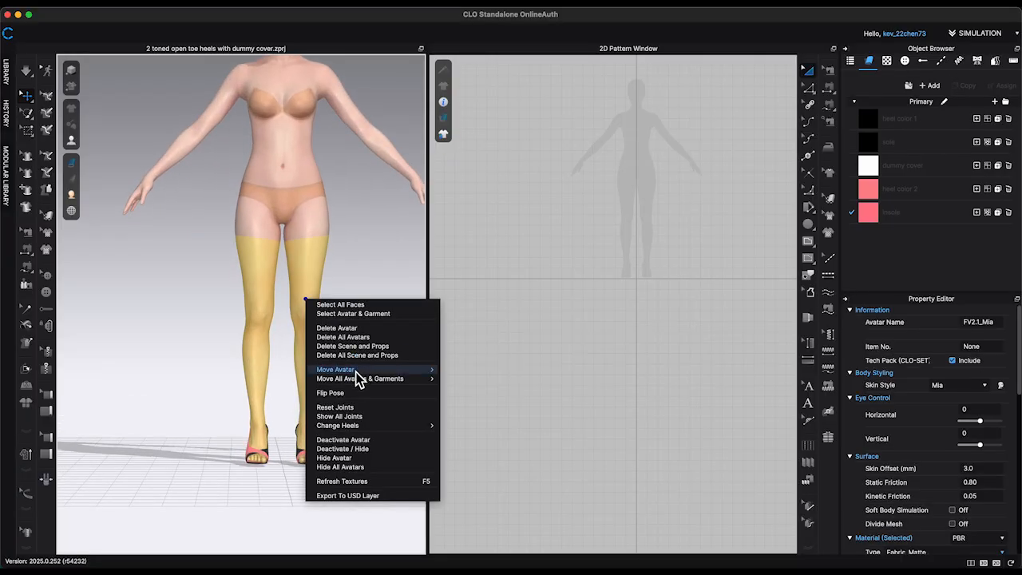
pyautogui.moveTo(358, 378)
pyautogui.click(470, 389)
pyautogui.click(387, 383)
pyautogui.moveTo(387, 384); pyautogui.dragTo(340, 361, button='right')
# Step: Apply the library pose FV2_04 to the whole avatar body, maintaining the current shoe pose
pyautogui.click(7, 79)
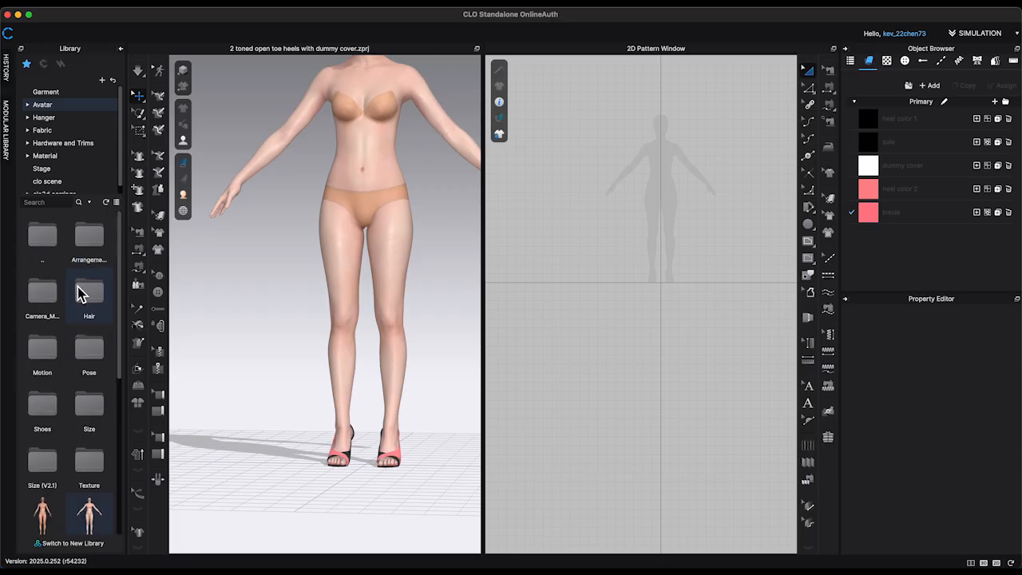
pyautogui.doubleClick(94, 361)
pyautogui.doubleClick(94, 413)
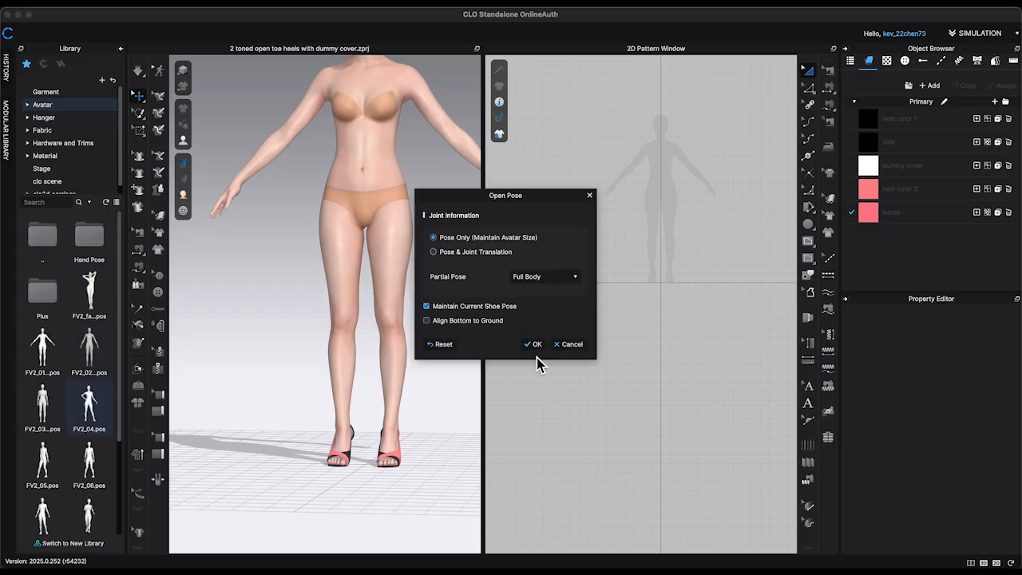
pyautogui.click(536, 357)
# Step: Drop the newly posed avatar to the ground and check how the heels follow its feet
pyautogui.rightClick(418, 351)
pyautogui.moveTo(526, 431)
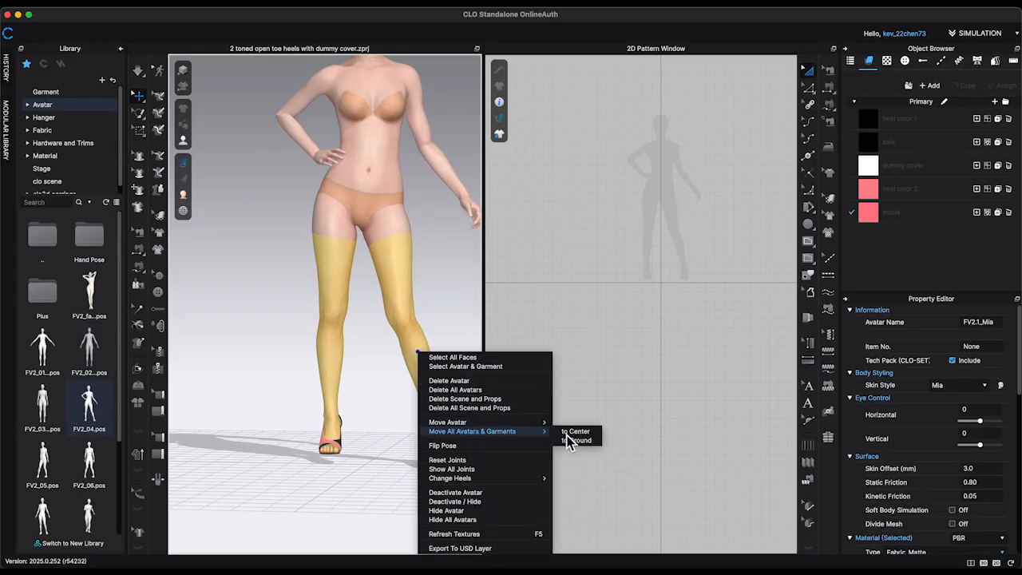
pyautogui.click(571, 440)
pyautogui.moveTo(437, 394); pyautogui.dragTo(426, 308, button='middle')
pyautogui.click(429, 319)
pyautogui.moveTo(415, 338)
pyautogui.mouseDown(button='right')
pyautogui.moveTo(542, 340)
pyautogui.moveTo(419, 342)
pyautogui.mouseUp(button='right')
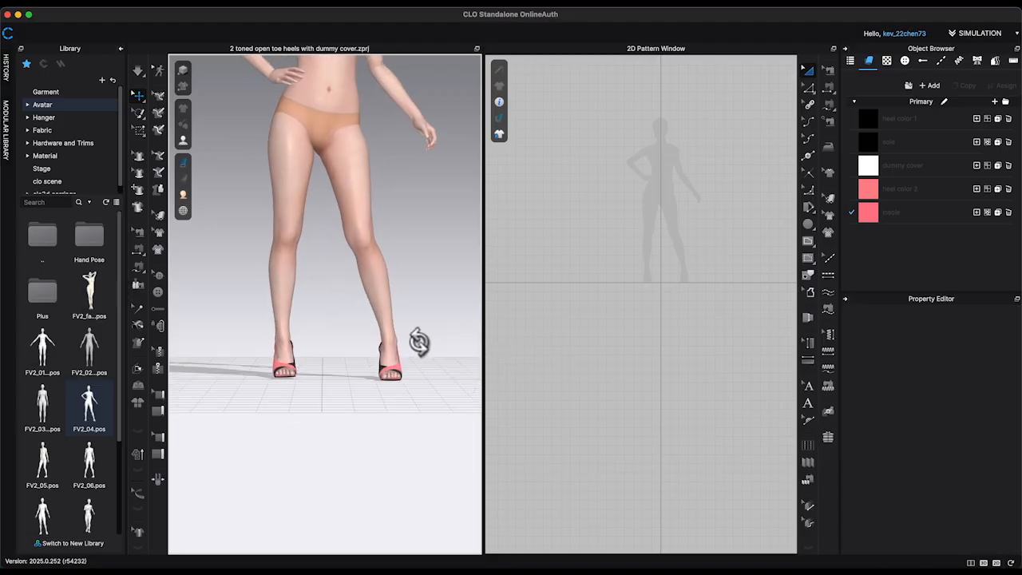
# Step: Apply the library pose FV2_01 to the avatar and set it back on the ground
pyautogui.doubleClick(42, 347)
pyautogui.click(533, 344)
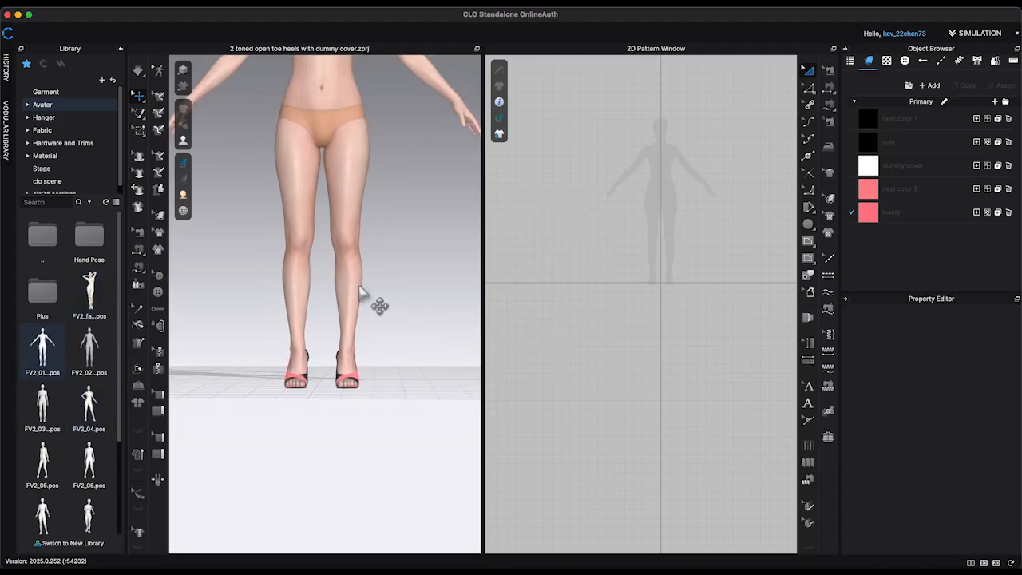
pyautogui.rightClick(355, 285)
pyautogui.click(352, 278)
# Step: Load the FV2_01_No_Hands_Pose motion from the library onto the avatar and show only the 3D window
pyautogui.doubleClick(42, 237)
pyautogui.doubleClick(45, 354)
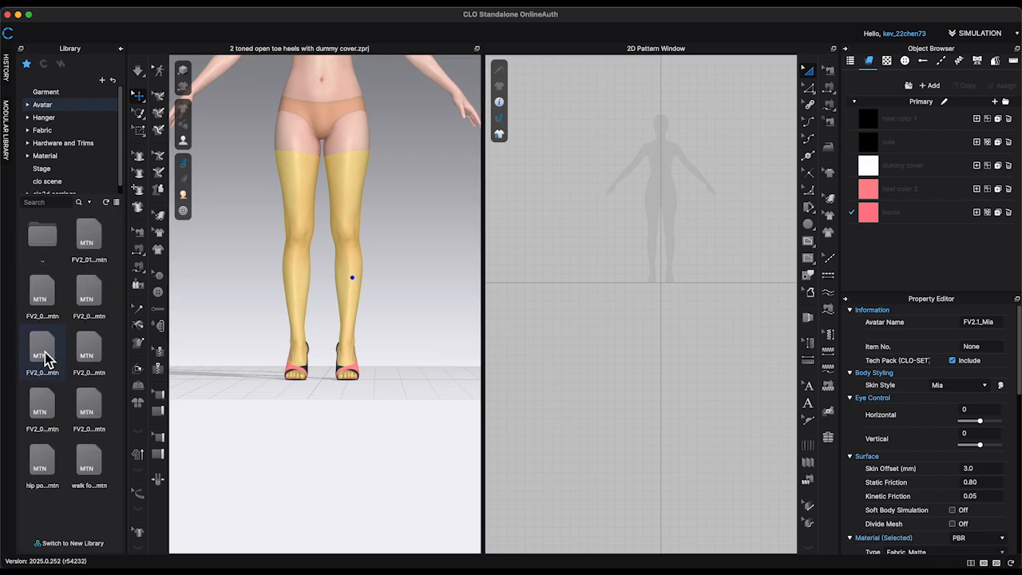
pyautogui.doubleClick(93, 240)
pyautogui.click(547, 320)
pyautogui.click(121, 49)
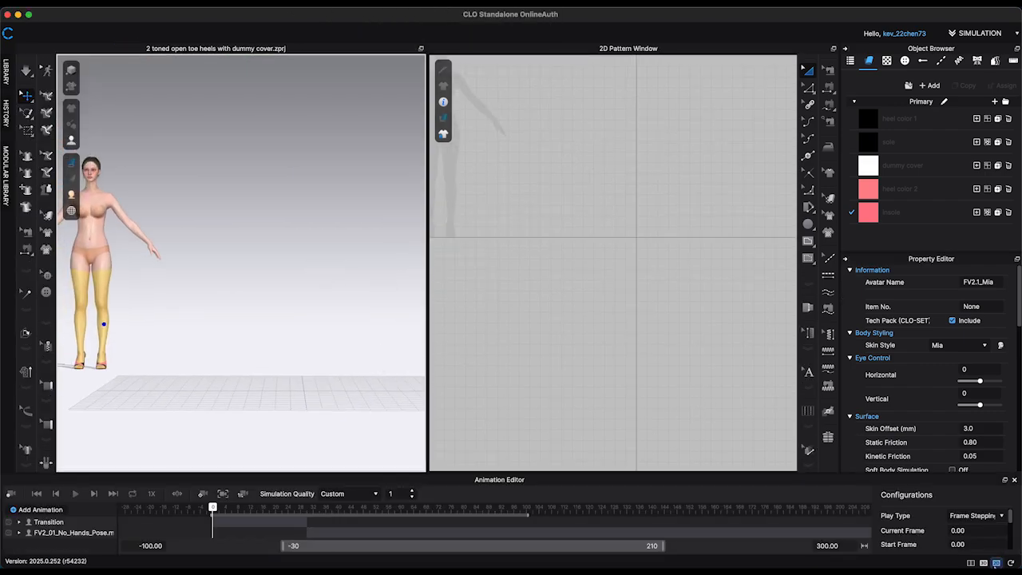
pyautogui.click(983, 562)
pyautogui.scroll(4, 496, 383)
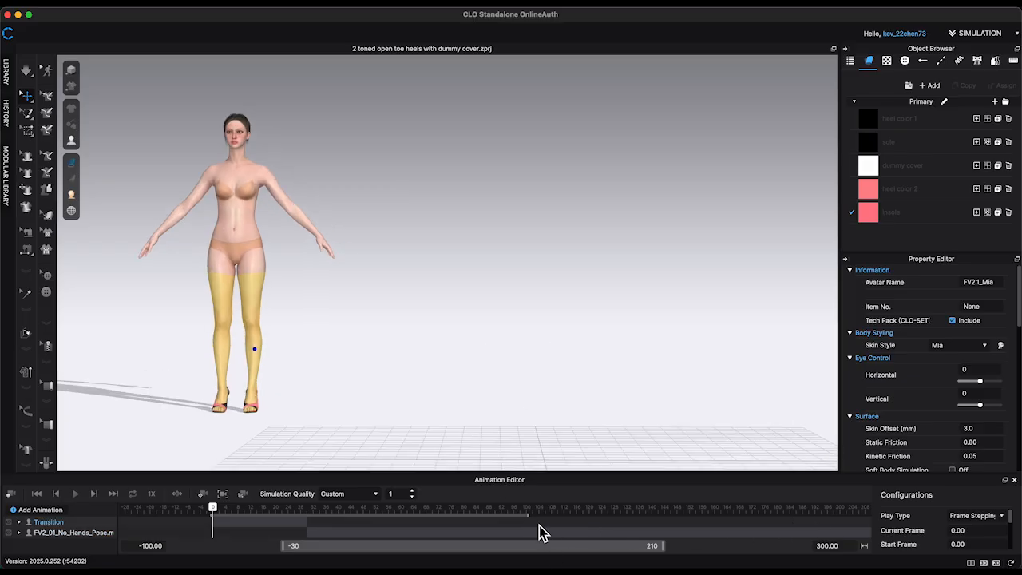
# Step: Extend the animation's play range, set the simulation quality to Animation (Stable) and the timeline's end frame to 800
pyautogui.moveTo(538, 525); pyautogui.dragTo(826, 515)
pyautogui.click(371, 494)
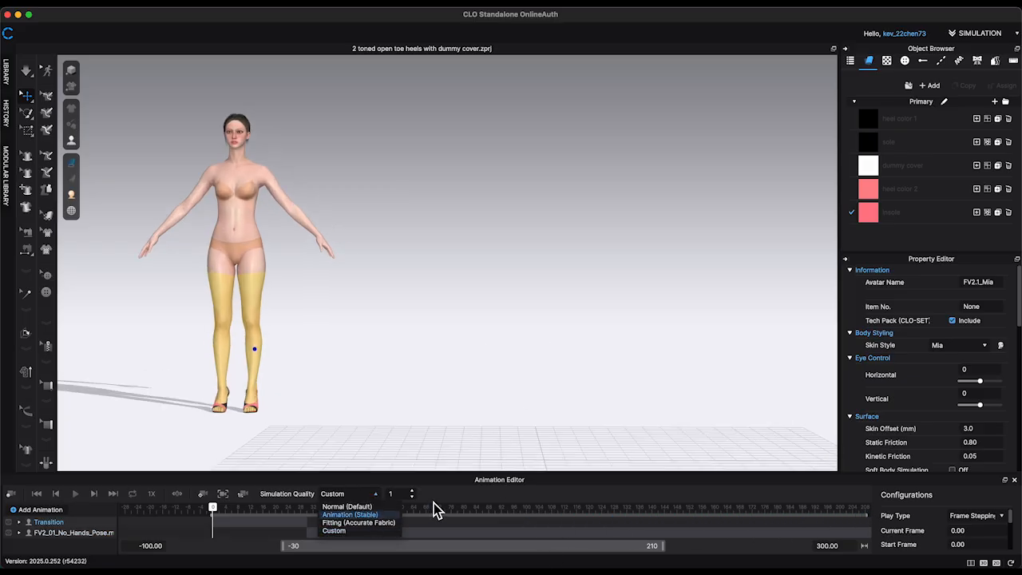
pyautogui.click(369, 518)
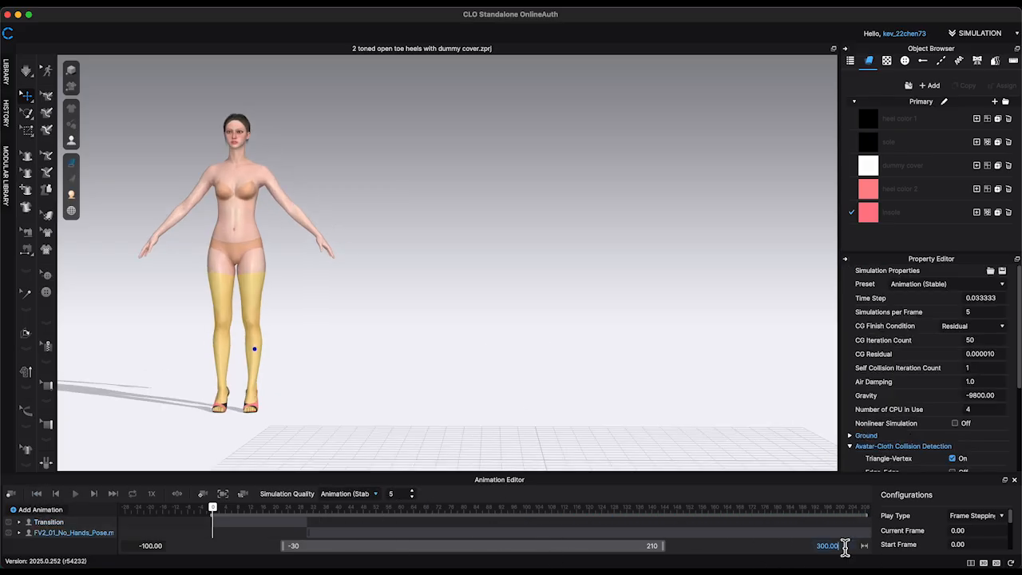
pyautogui.write('800')
pyautogui.press('Return')
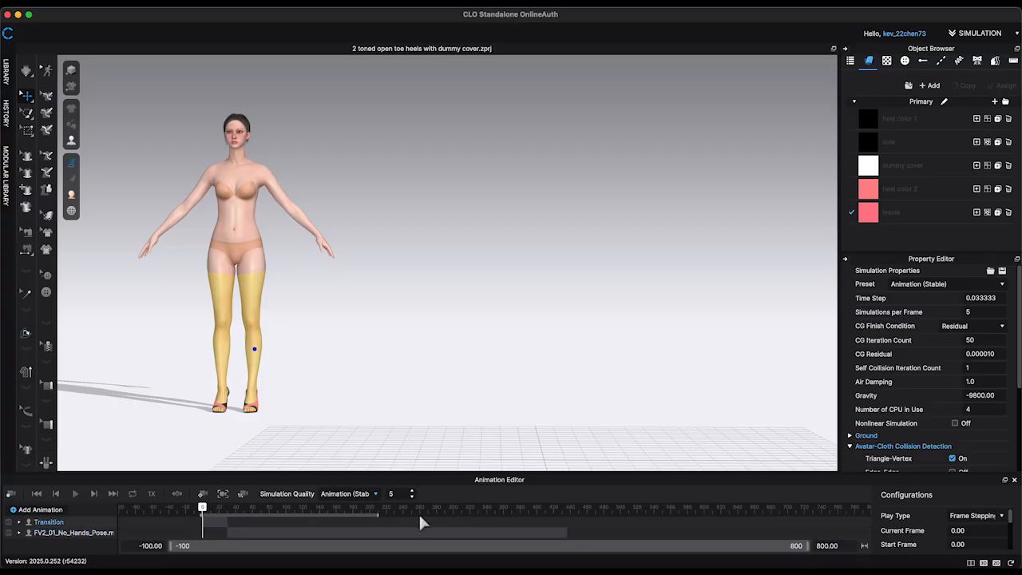
# Step: Play the animation and watch how the heels move with the walking avatar
pyautogui.click(78, 496)
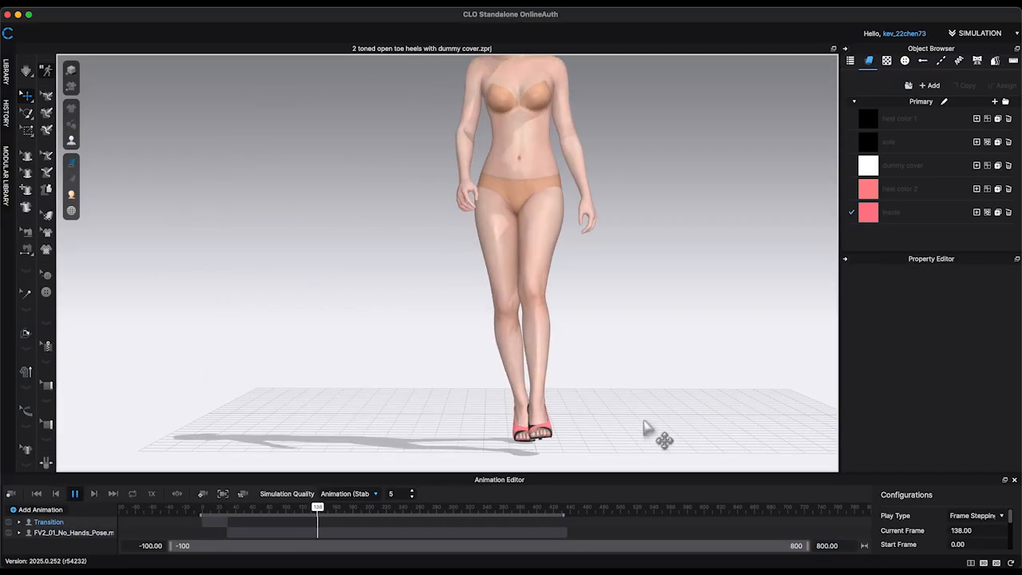
pyautogui.scroll(-5, 637, 405)
pyautogui.scroll(-1, 636, 404)
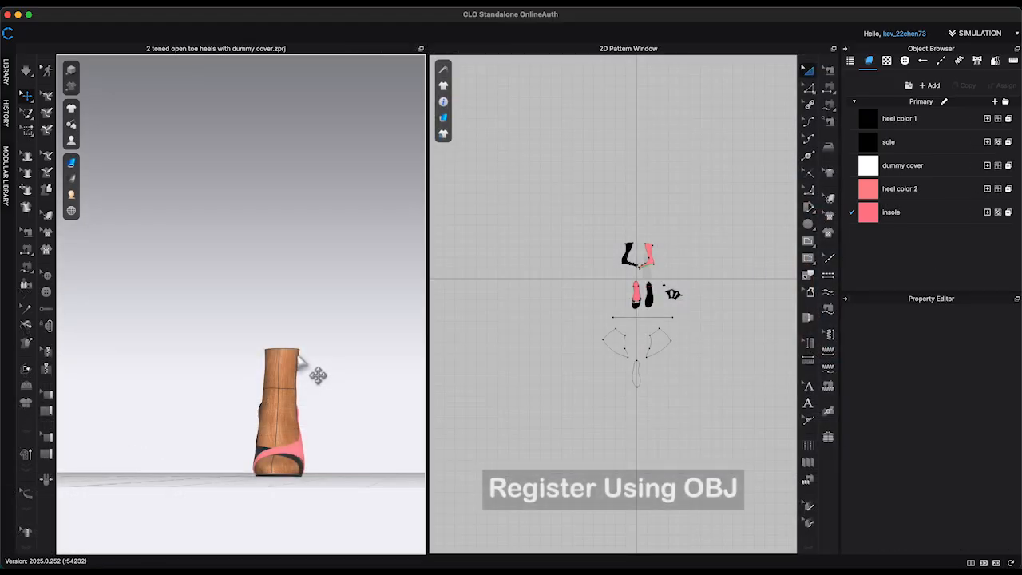
# Step: Delete the foot form inside the heel shoe
pyautogui.click(296, 356)
pyautogui.press('Delete')
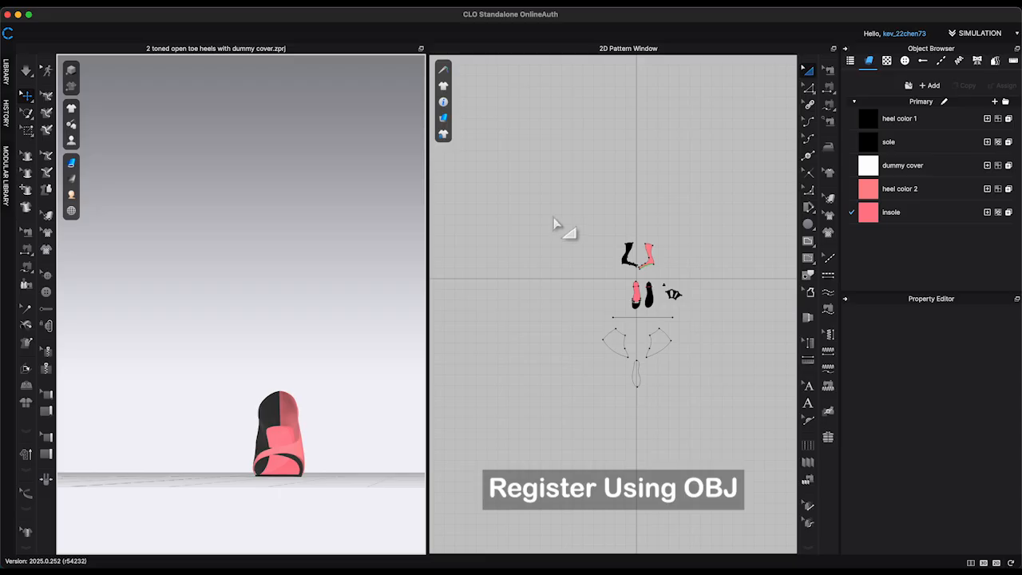
# Step: Select all heel patterns and save them for OBJ export as 2 tone open toe heels in the tutorial's folder inside 2025 tutorials
pyautogui.moveTo(556, 224); pyautogui.dragTo(728, 416)
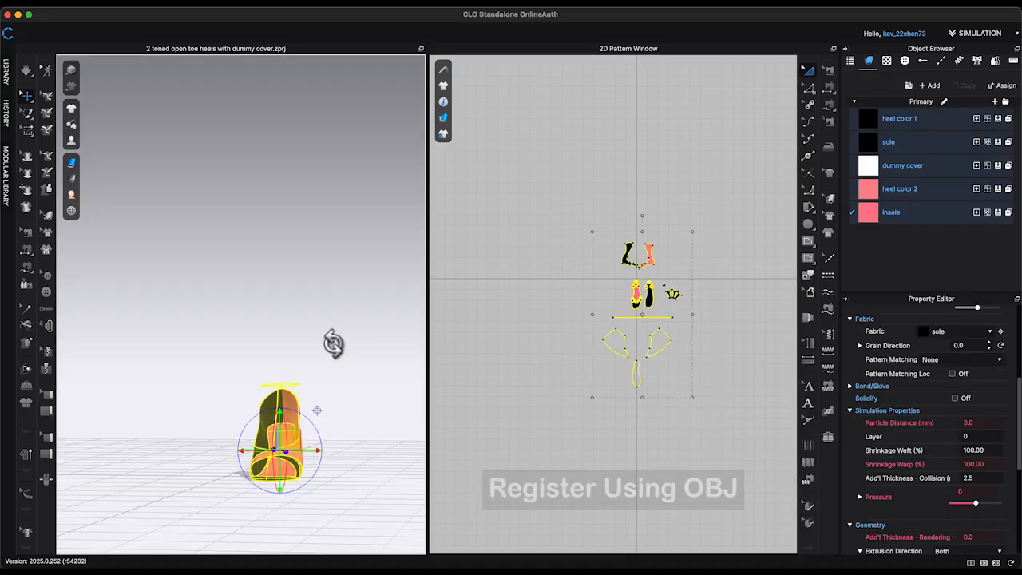
pyautogui.moveTo(333, 344); pyautogui.dragTo(335, 343, button='right')
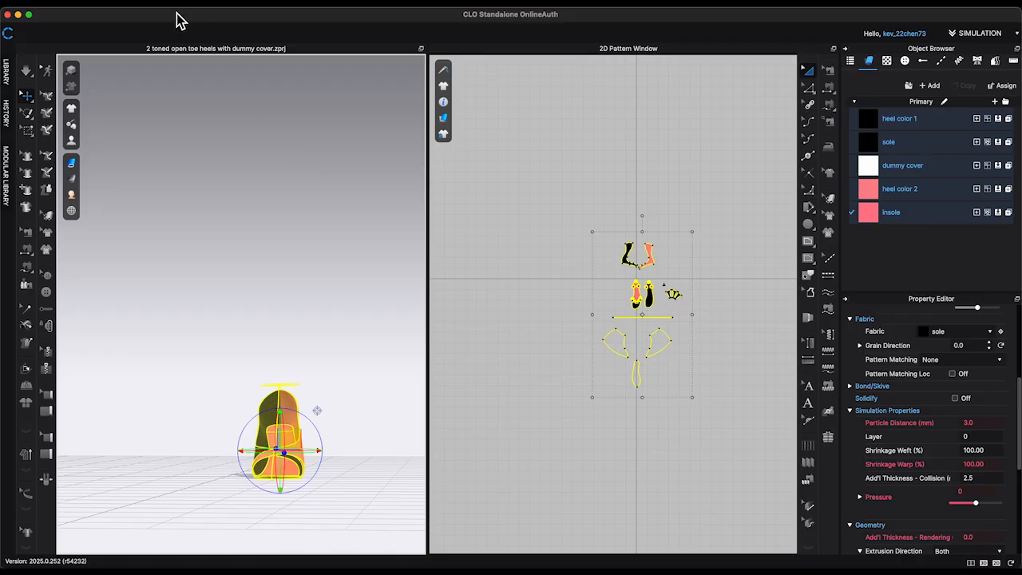
pyautogui.click(142, 12)
pyautogui.moveTo(182, 115)
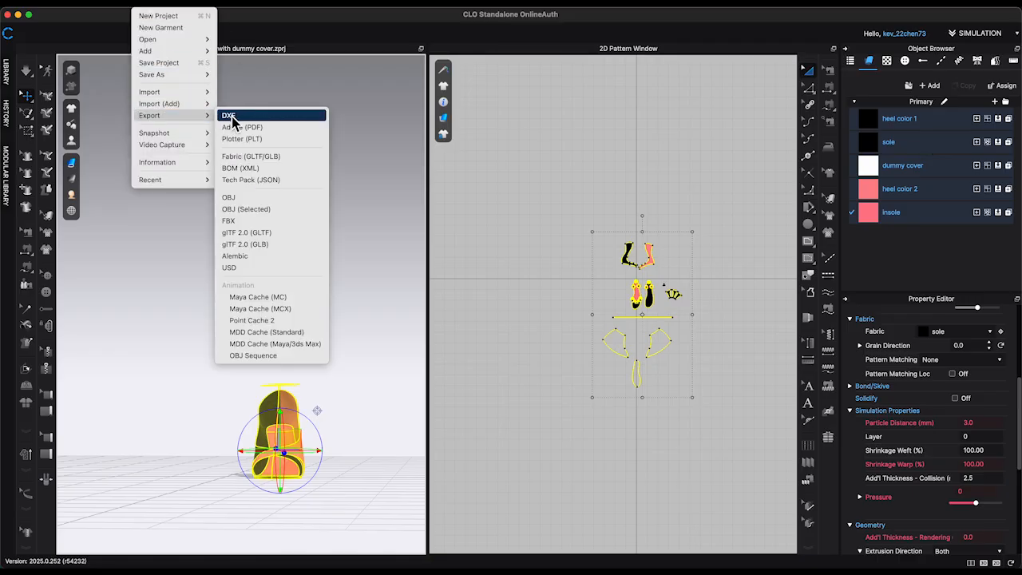
pyautogui.click(269, 200)
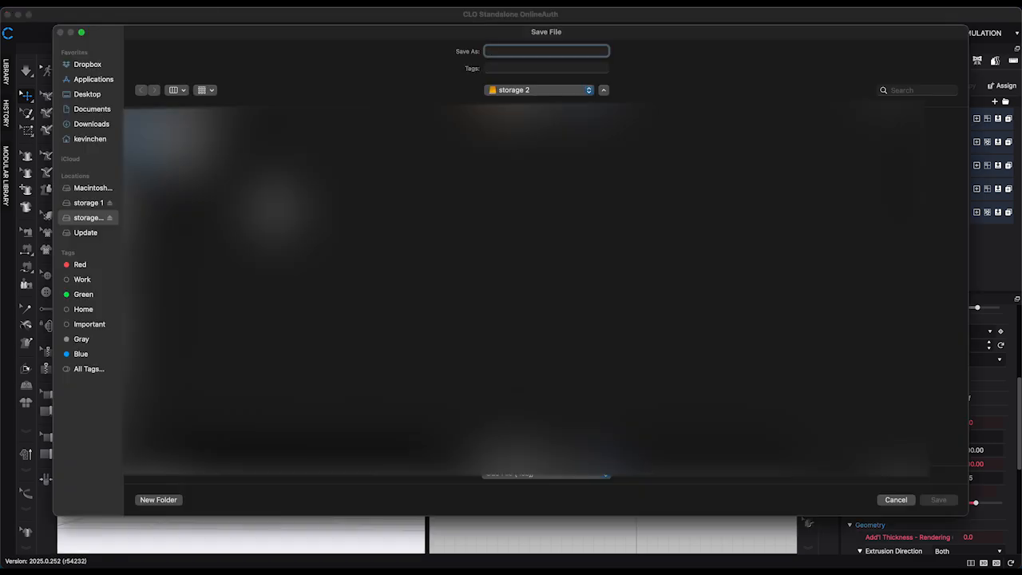
pyautogui.write('toe heels')
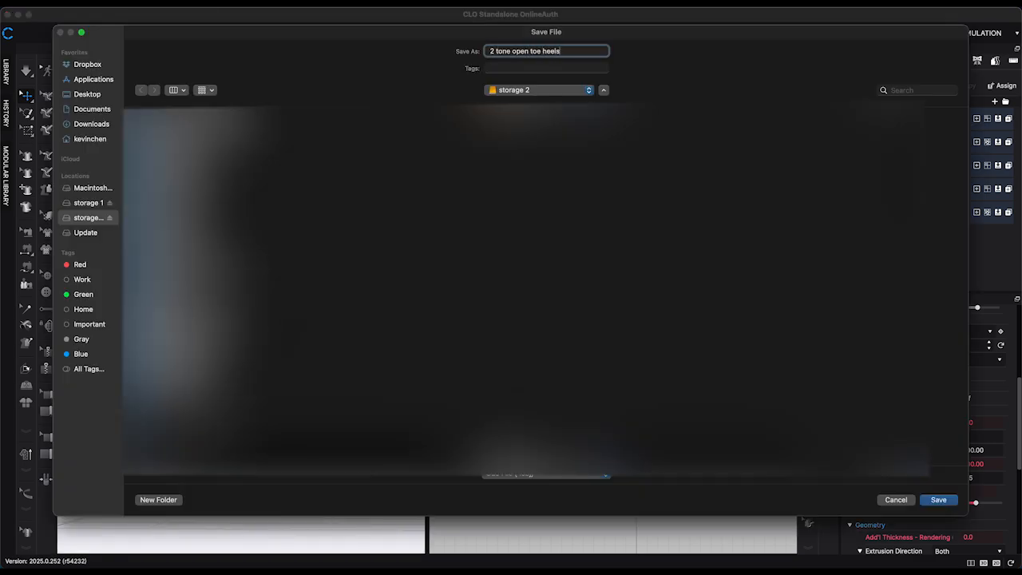
pyautogui.click(183, 395)
pyautogui.click(280, 136)
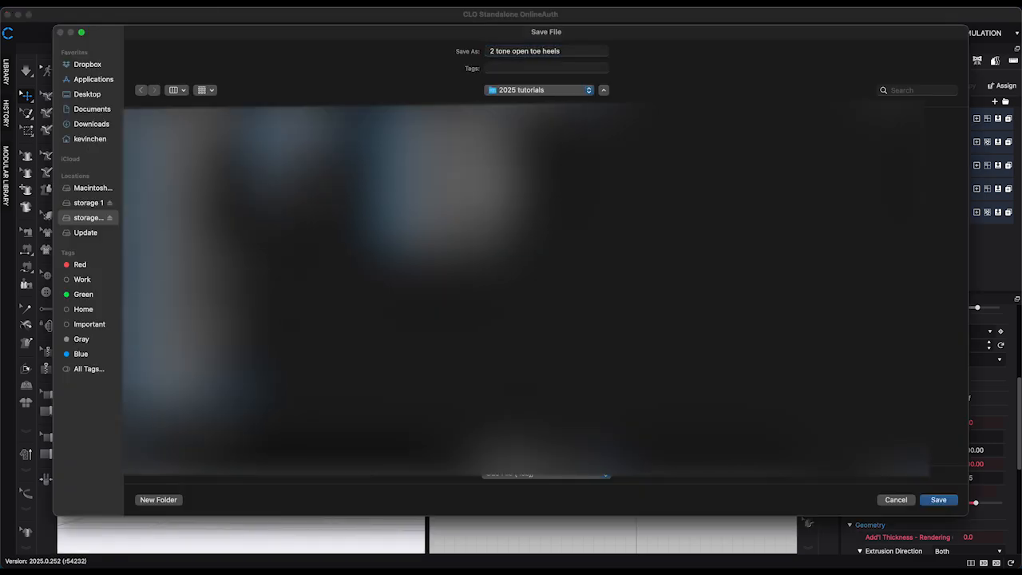
pyautogui.click(455, 177)
pyautogui.click(939, 499)
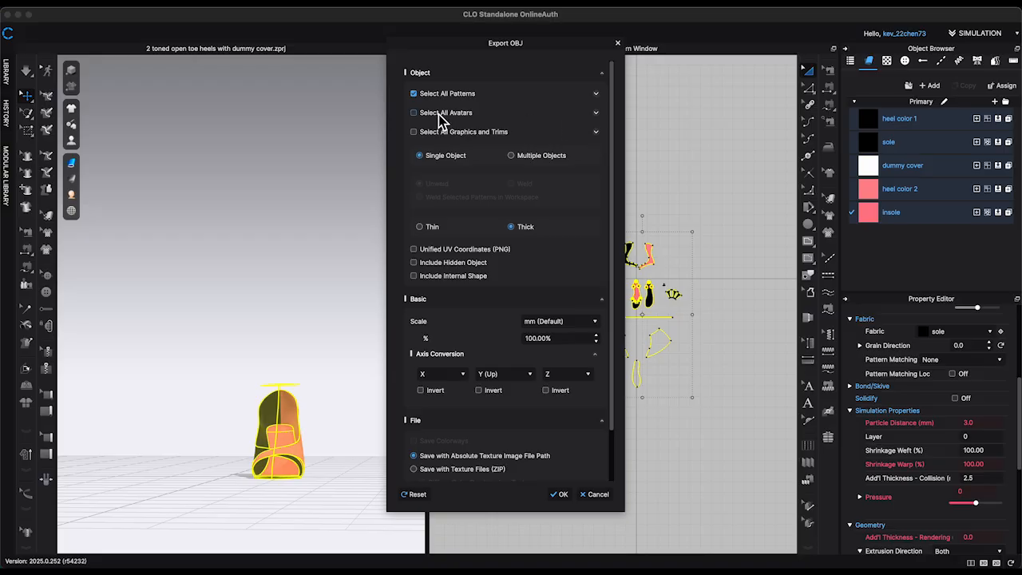
# Step: Export the OBJ with all patterns as a single thick object, without avatars, at mm (Default) scale
pyautogui.click(594, 323)
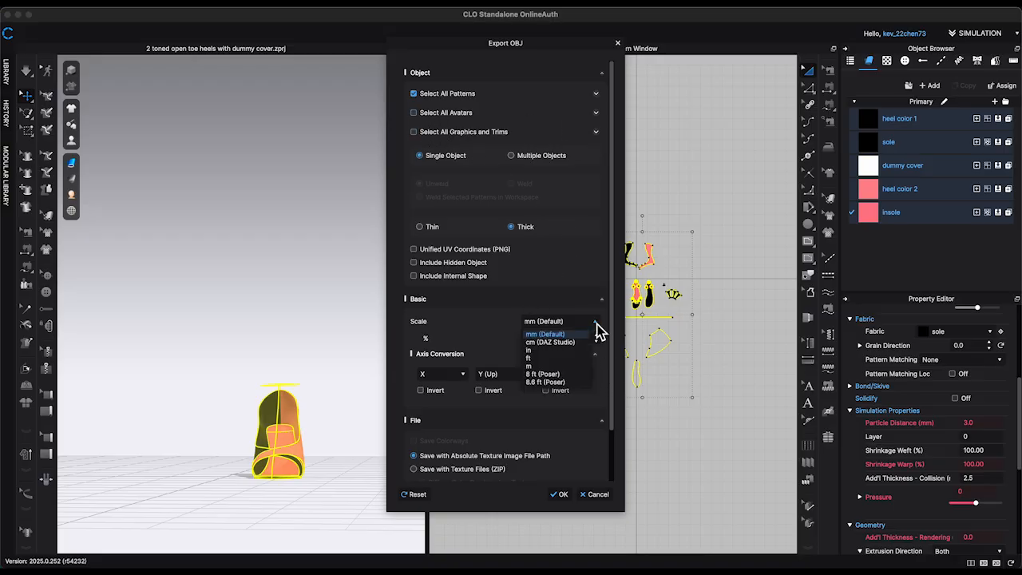
pyautogui.click(550, 326)
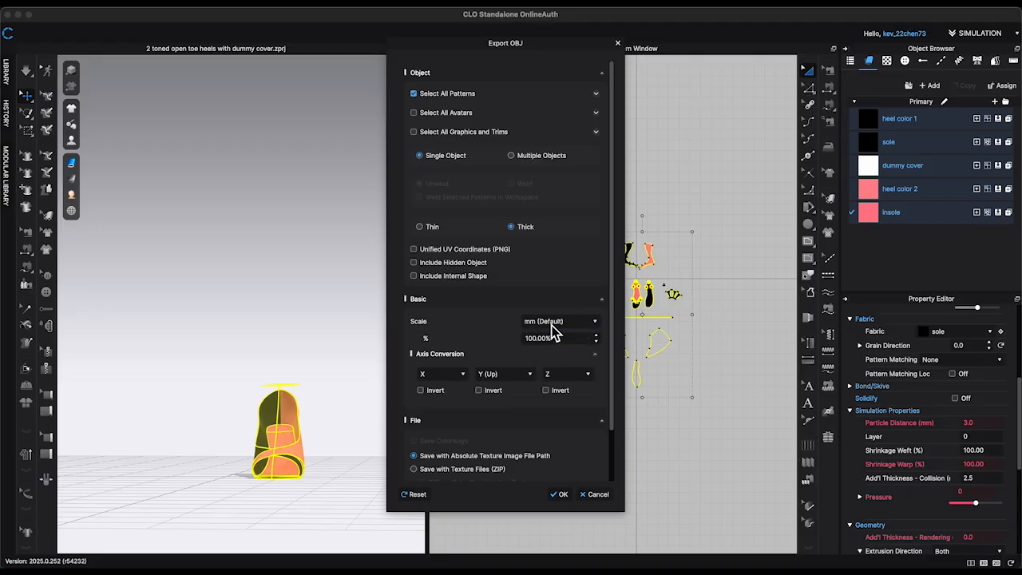
pyautogui.click(560, 494)
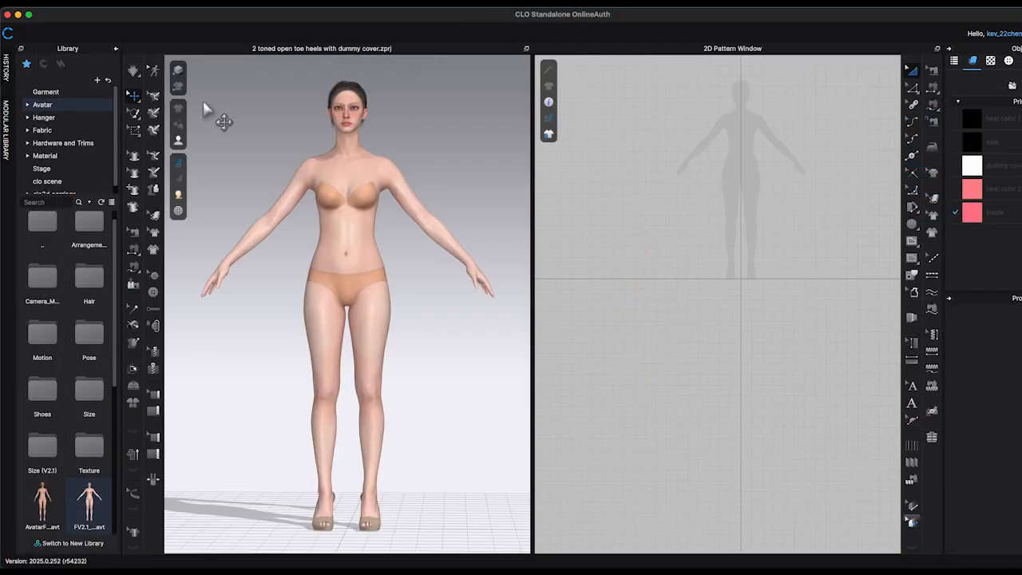
# Step: Start registering an accessory for the avatar and set its type to Shoes with the Heels subtype
pyautogui.click(116, 50)
pyautogui.scroll(10, 346, 353)
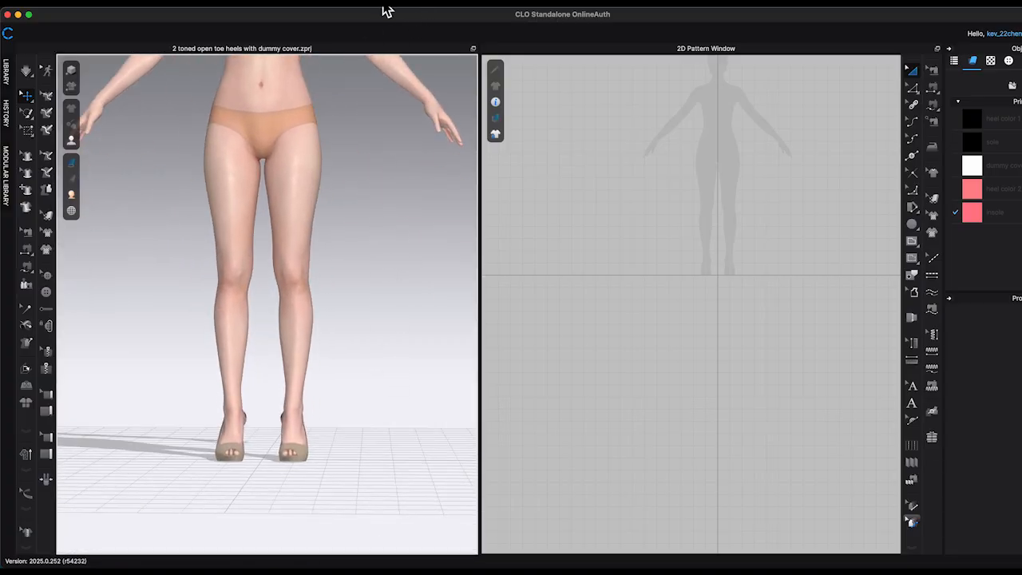
pyautogui.click(294, 15)
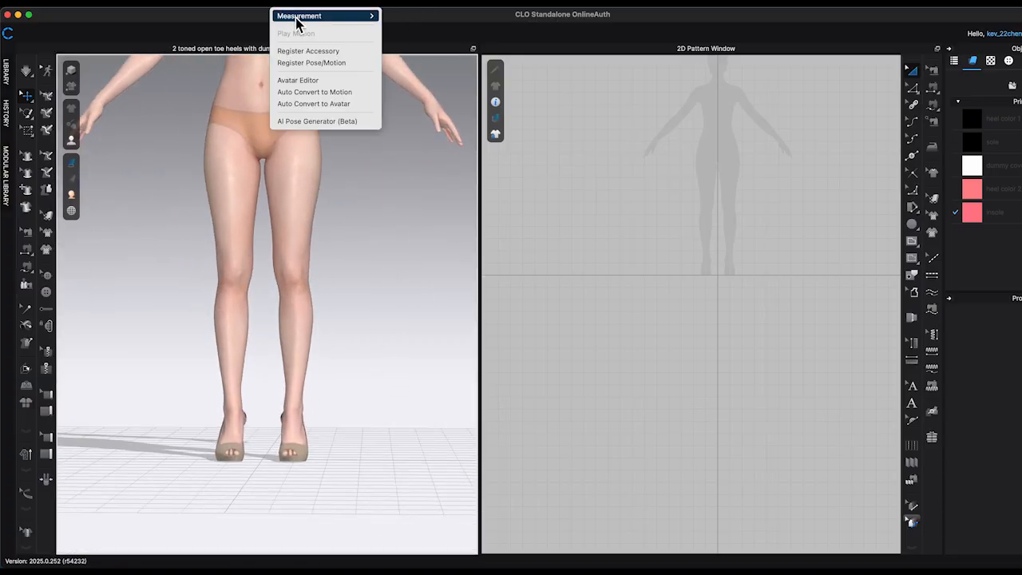
pyautogui.click(313, 53)
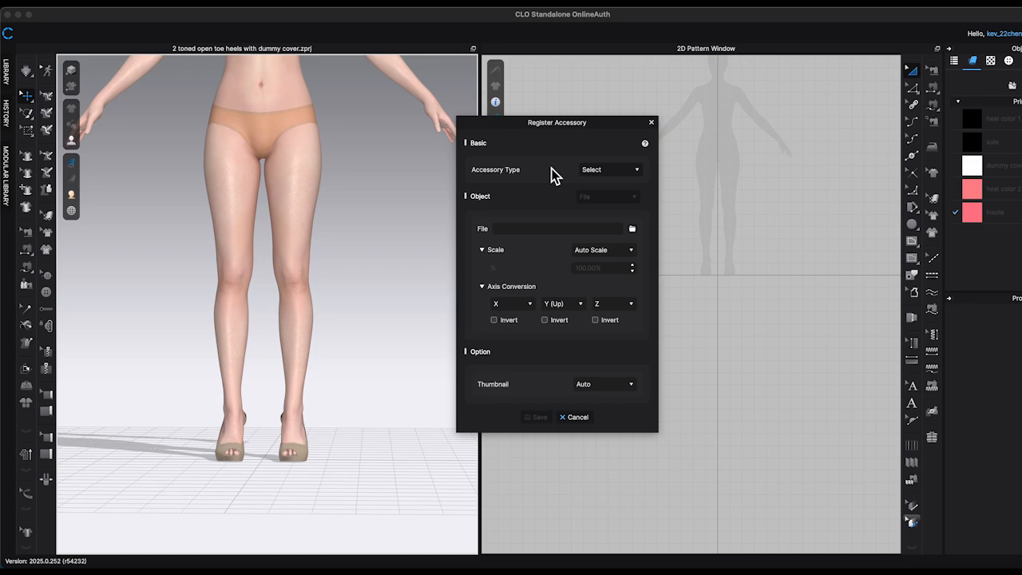
pyautogui.click(627, 171)
pyautogui.click(606, 206)
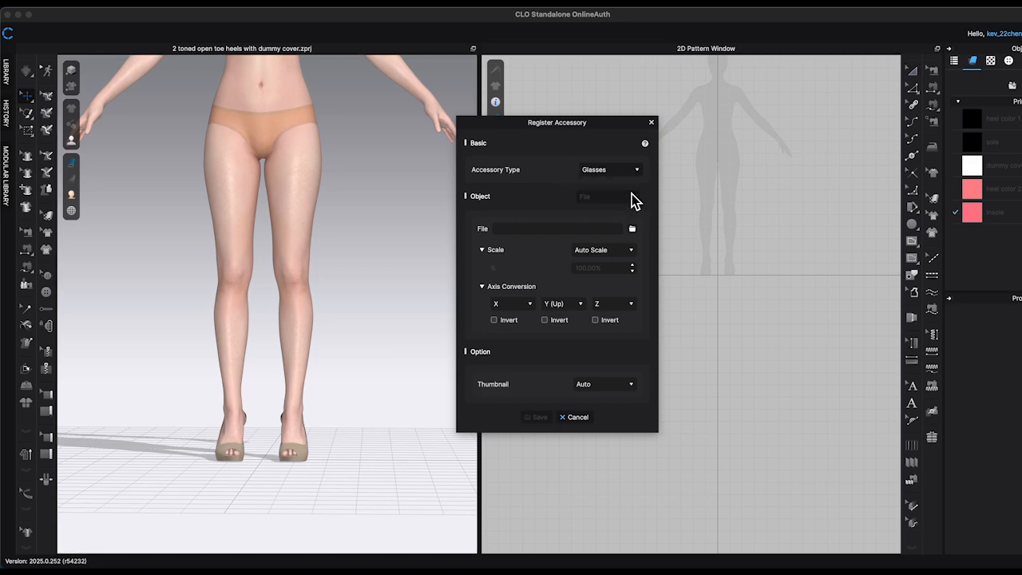
pyautogui.click(635, 171)
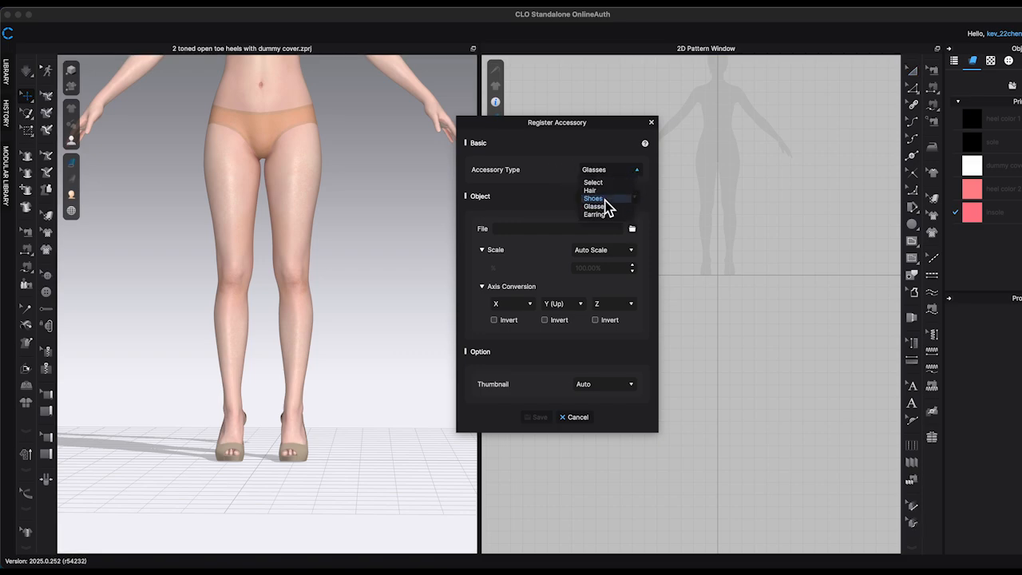
pyautogui.click(599, 197)
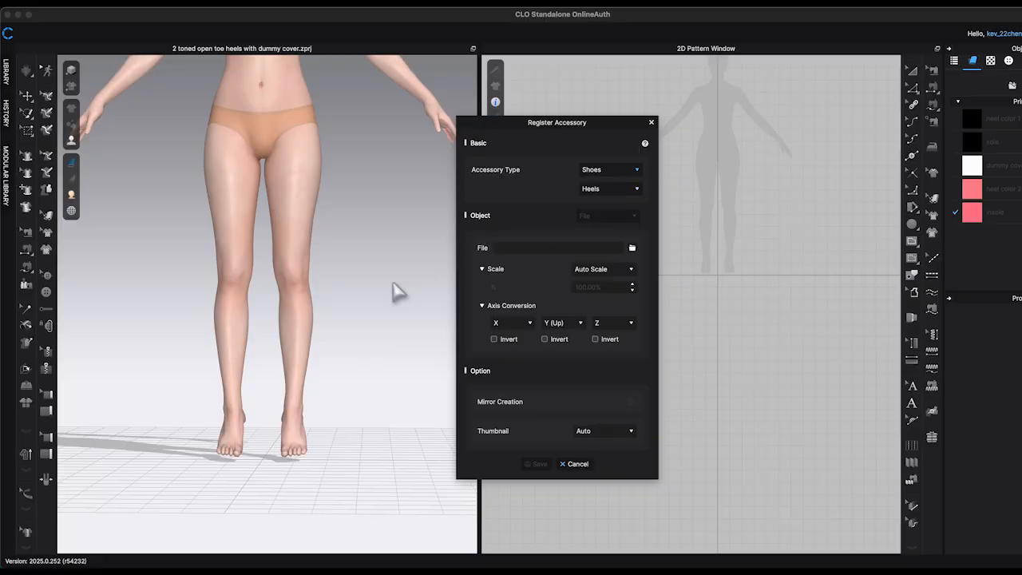
# Step: Inspect the avatar's raised bare feet and load 2 tone open toe heels.obj as the accessory file
pyautogui.moveTo(397, 291); pyautogui.dragTo(278, 252, button='right')
pyautogui.click(271, 241)
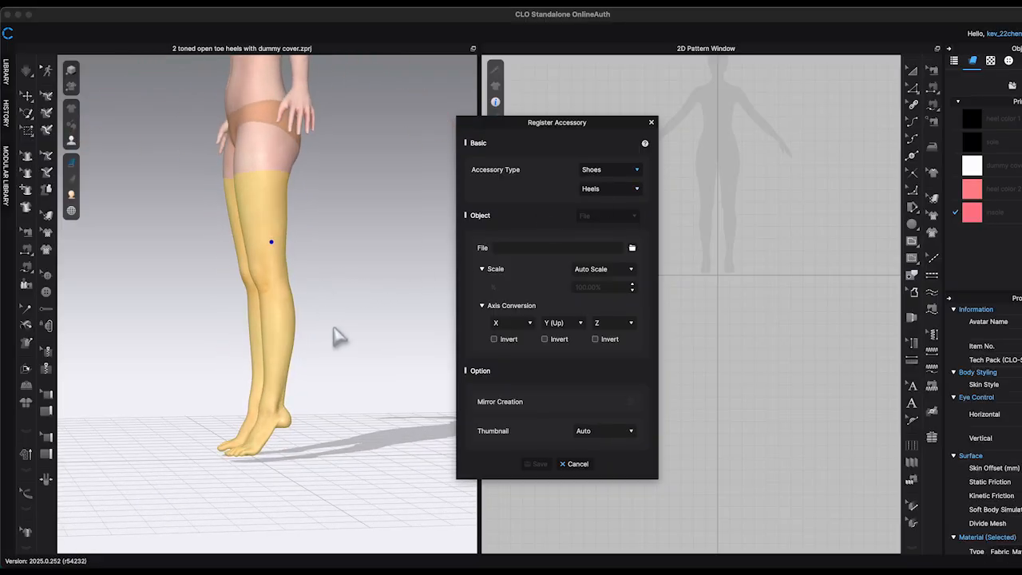
pyautogui.click(344, 333)
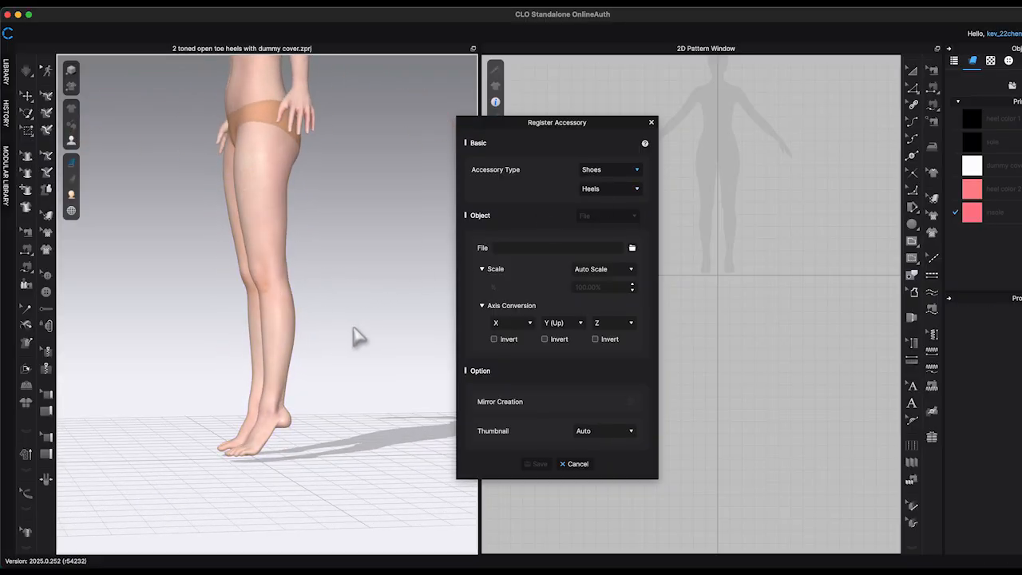
pyautogui.moveTo(358, 336); pyautogui.dragTo(407, 336, button='right')
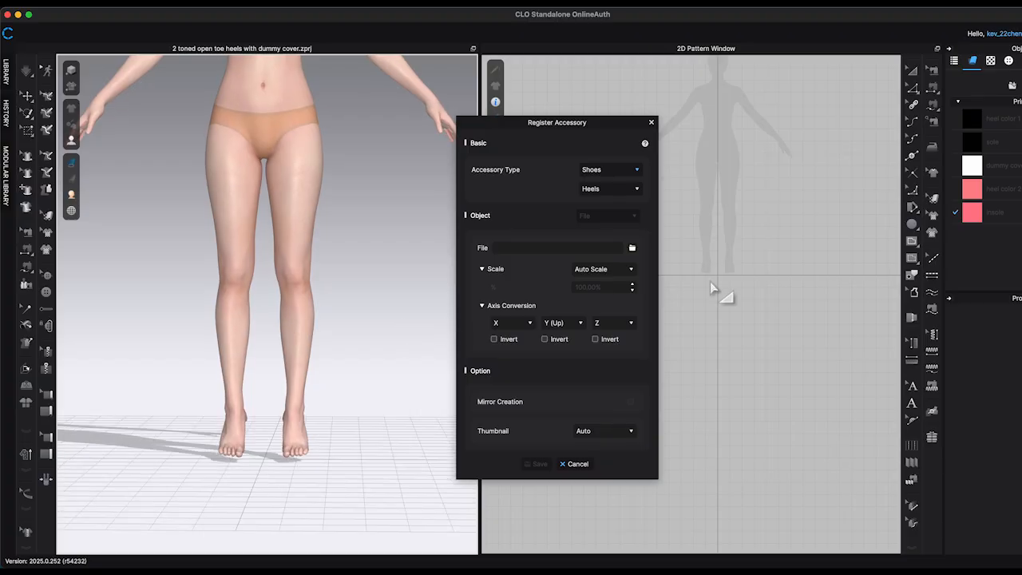
pyautogui.click(634, 249)
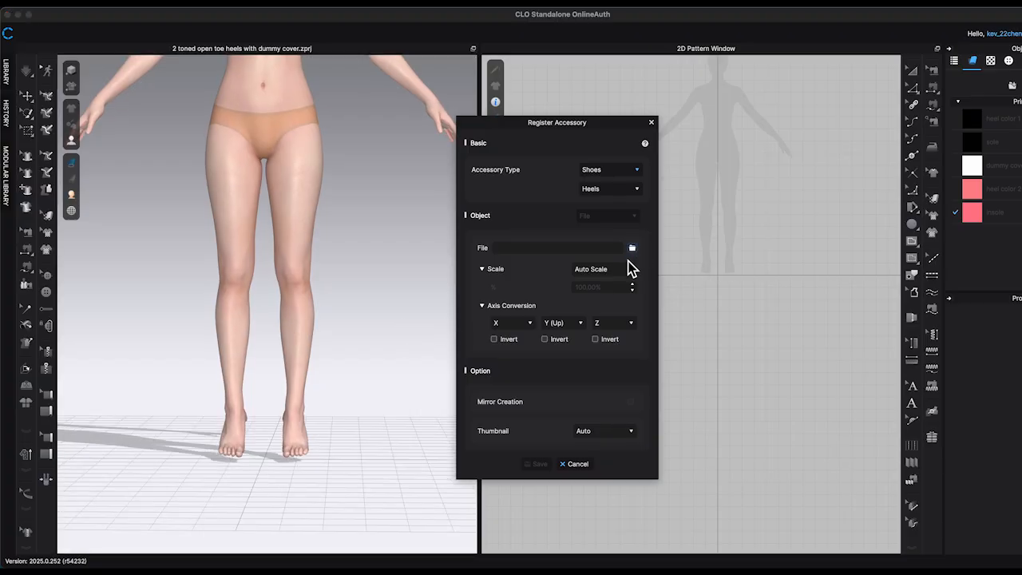
pyautogui.click(350, 90)
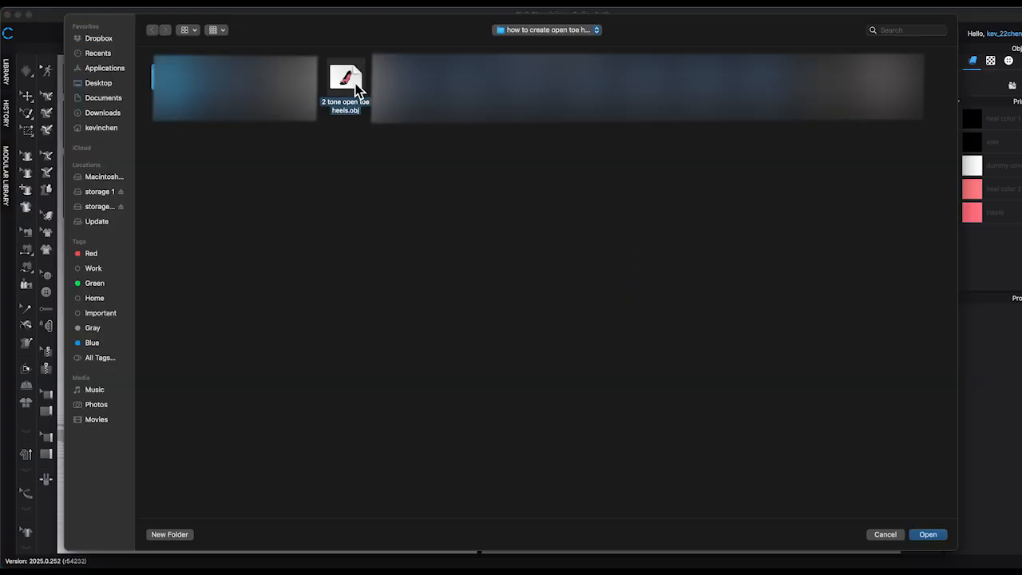
pyautogui.click(926, 535)
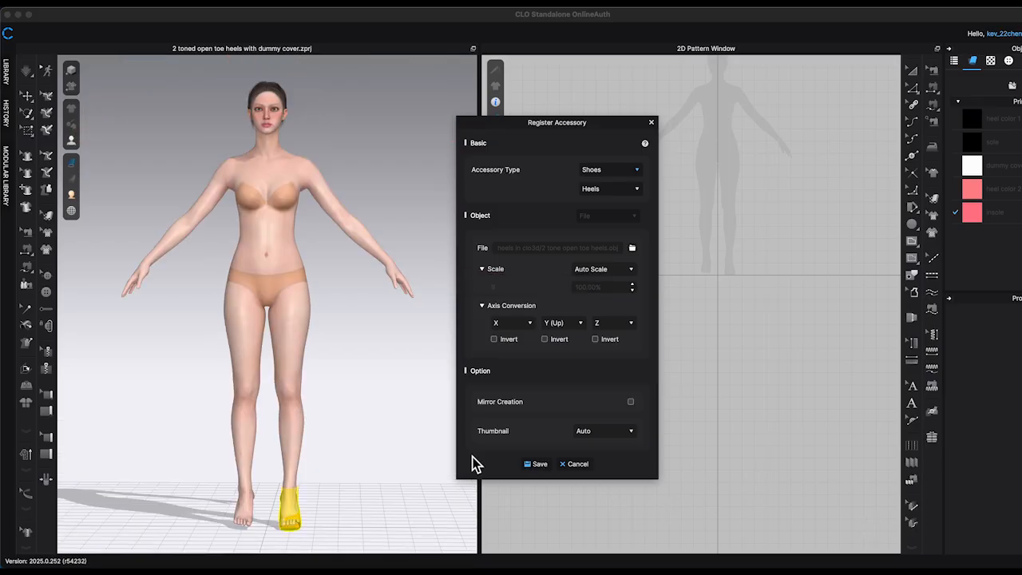
# Step: Adjust the loaded heel mesh slightly in height and sideways so it fits around the avatar's foot
pyautogui.scroll(6, 375, 447)
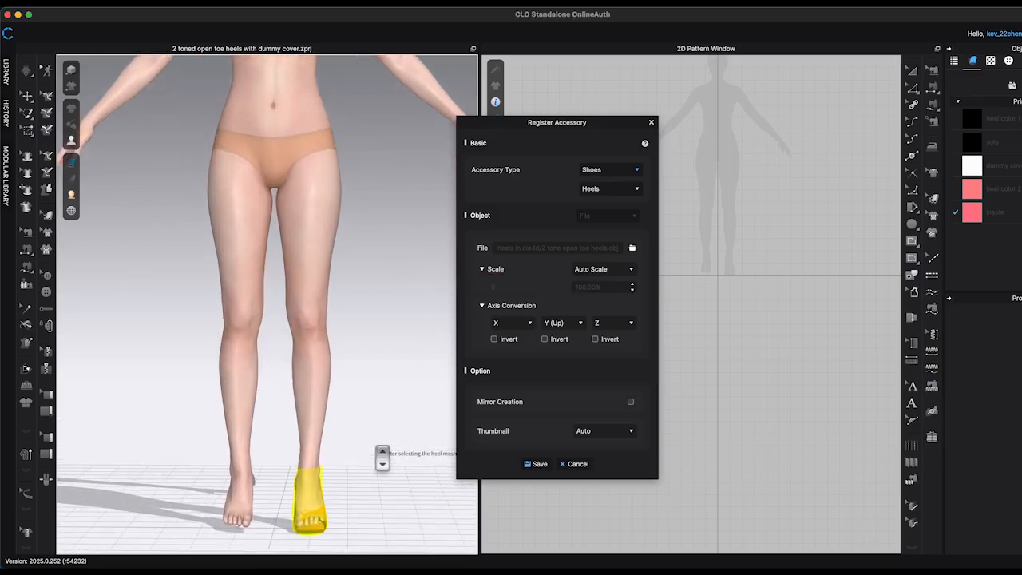
pyautogui.moveTo(380, 367); pyautogui.dragTo(372, 191, button='middle')
pyautogui.scroll(4, 385, 470)
pyautogui.moveTo(387, 472); pyautogui.dragTo(369, 336, button='middle')
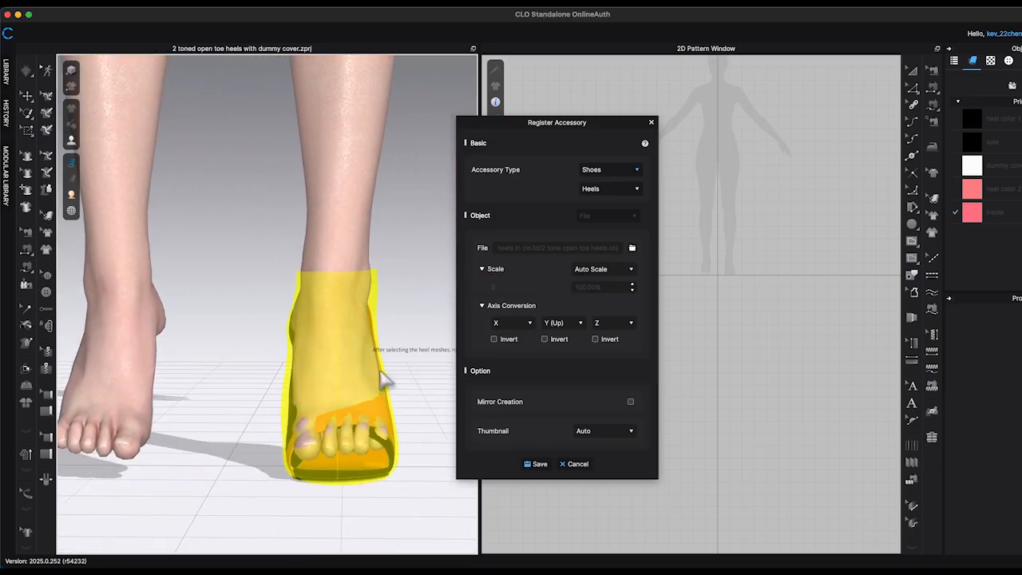
pyautogui.moveTo(401, 419); pyautogui.dragTo(393, 374, button='right')
pyautogui.click(331, 336)
pyautogui.moveTo(328, 331); pyautogui.dragTo(328, 317)
pyautogui.moveTo(328, 316); pyautogui.dragTo(418, 392, button='right')
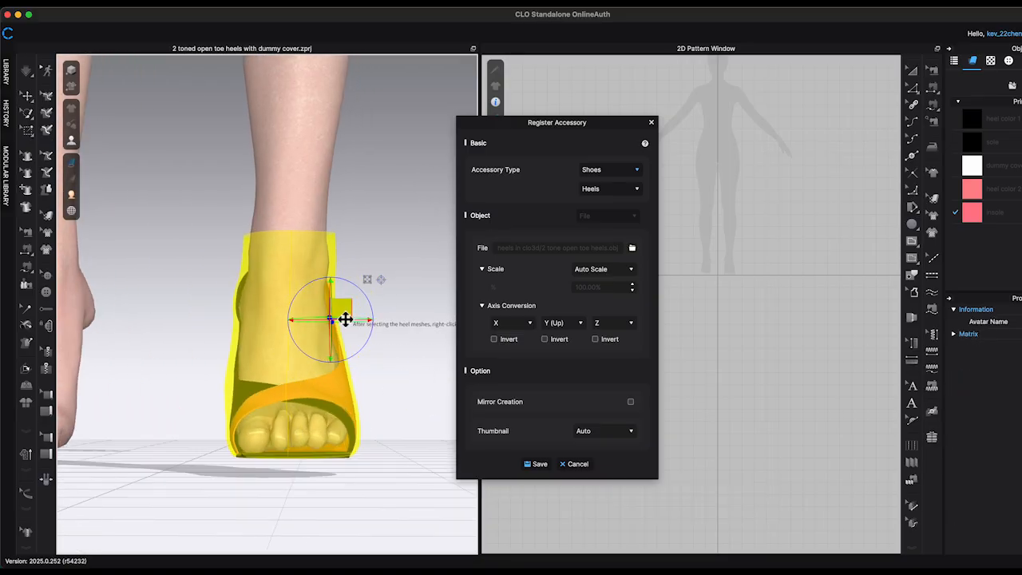
pyautogui.moveTo(345, 319); pyautogui.dragTo(343, 319)
pyautogui.moveTo(343, 320); pyautogui.dragTo(277, 377, button='right')
# Step: Set the material type of the shoe's pink upper and black upper to Leather
pyautogui.click(245, 419)
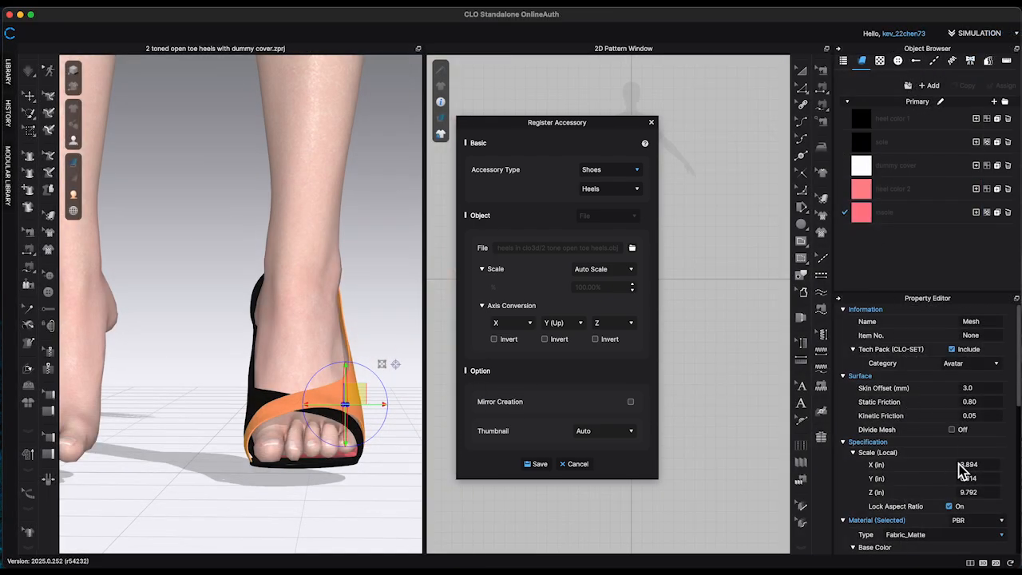
pyautogui.scroll(-5, 984, 445)
pyautogui.click(994, 383)
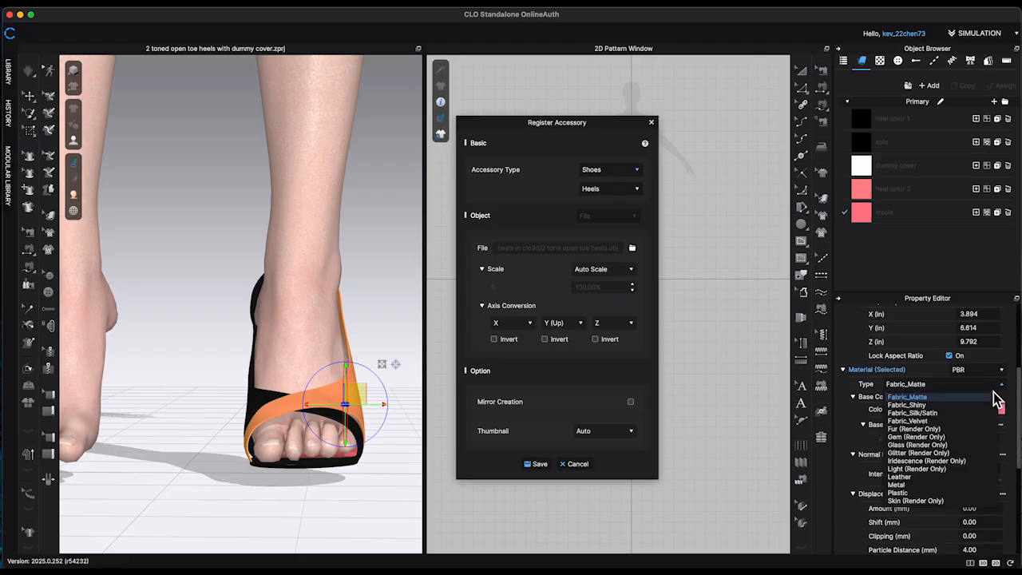
pyautogui.click(908, 477)
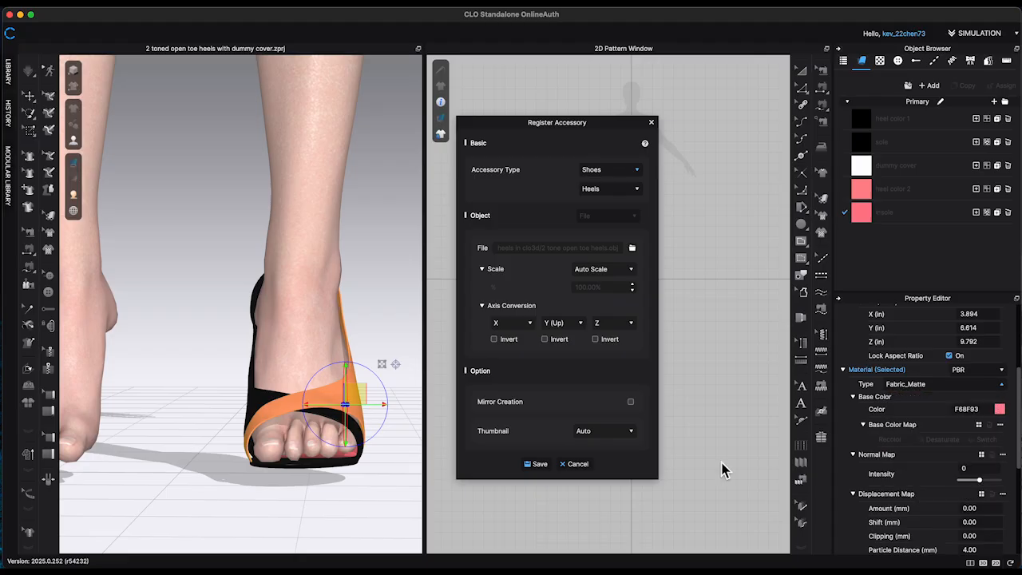
pyautogui.click(260, 399)
pyautogui.click(969, 386)
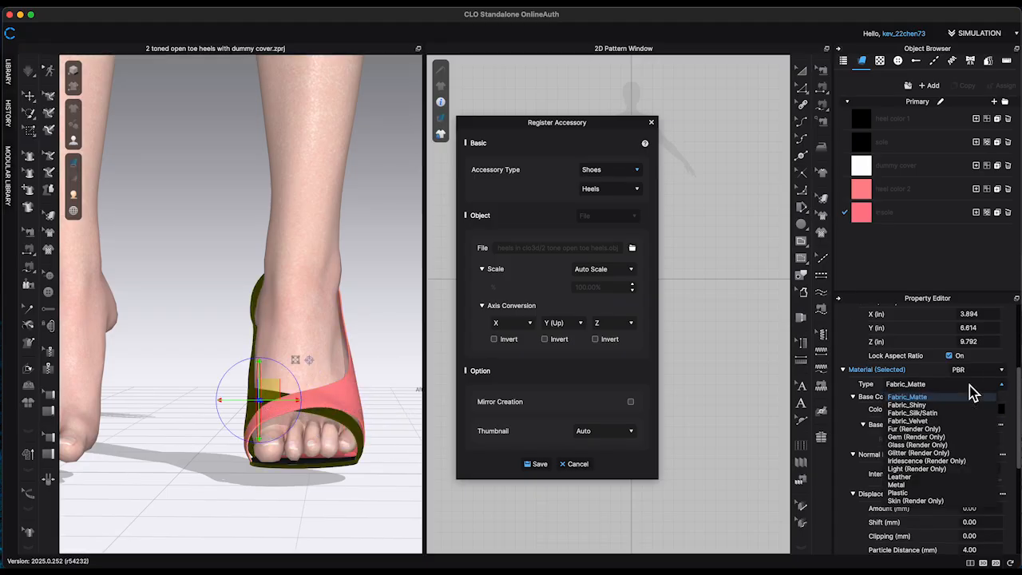
pyautogui.click(911, 477)
# Step: Set the material type of the black sole and stiletto heel to Plastic
pyautogui.moveTo(346, 476); pyautogui.dragTo(310, 479, button='right')
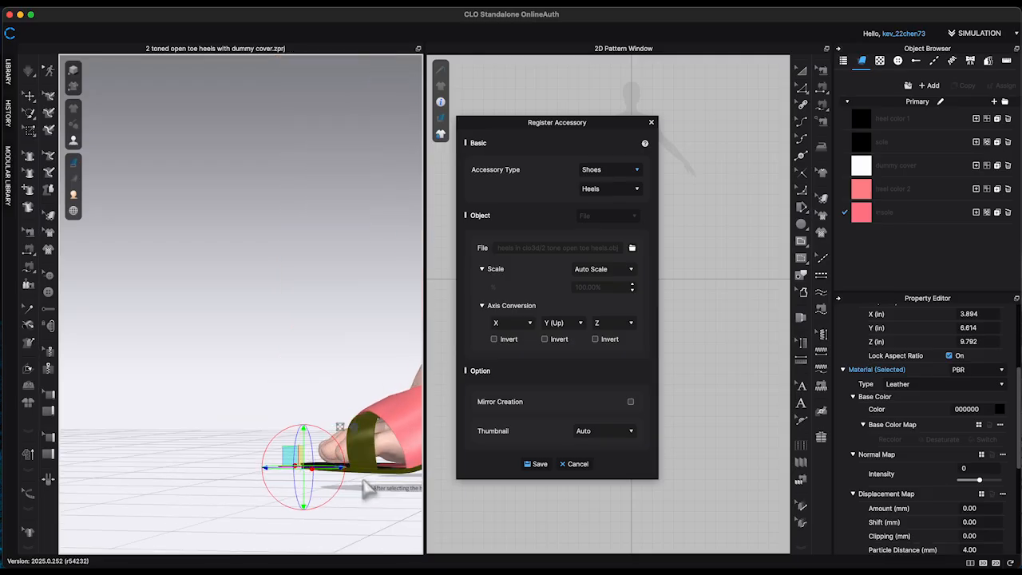
pyautogui.moveTo(365, 482); pyautogui.dragTo(342, 425, button='middle')
pyautogui.click(345, 375)
pyautogui.scroll(-1, 990, 391)
pyautogui.click(996, 385)
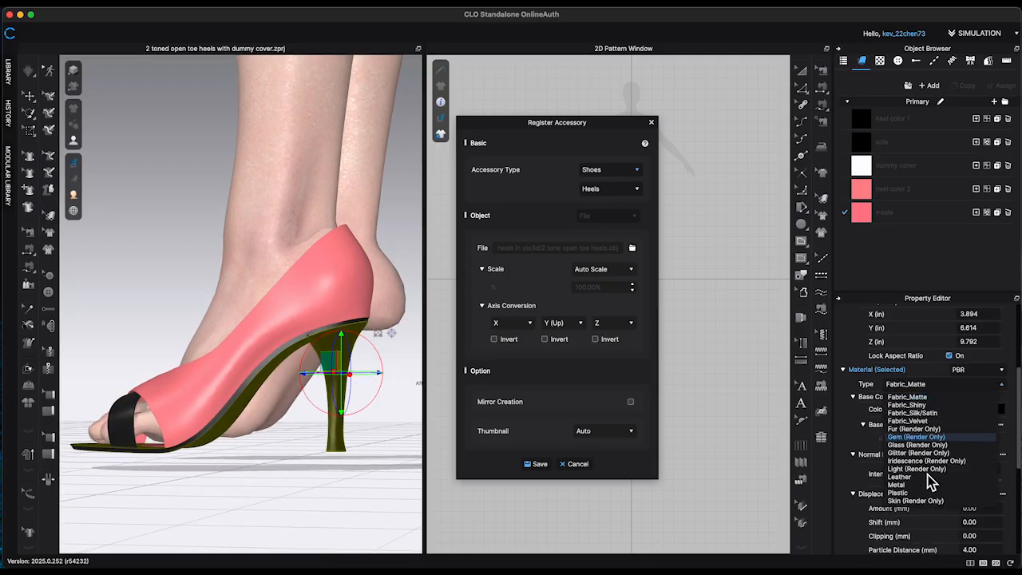
pyautogui.click(915, 494)
# Step: Set the pink insole's material type to Fabric_Silk/Satin and deselect it
pyautogui.moveTo(323, 482); pyautogui.dragTo(356, 495, button='right')
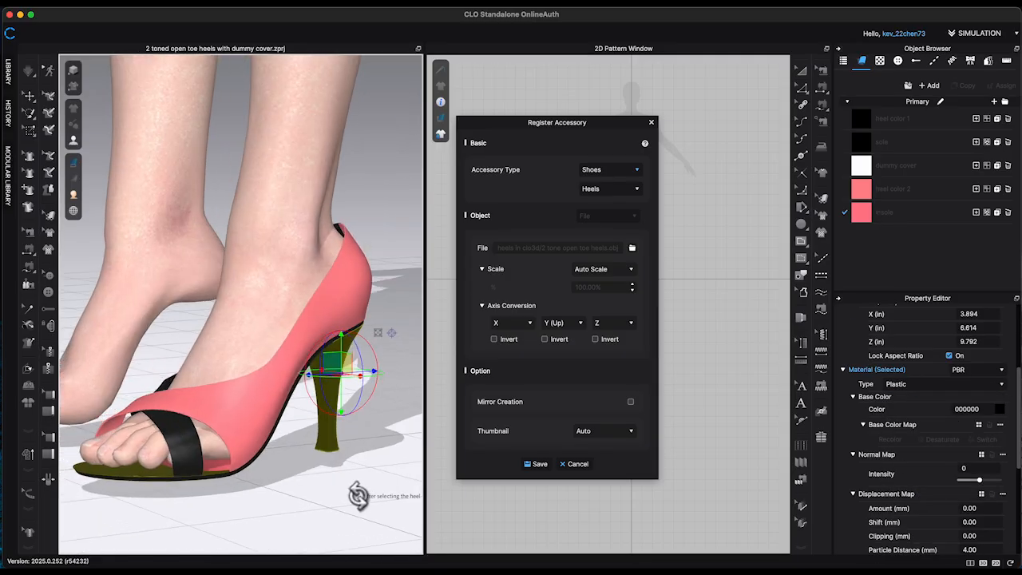
pyautogui.click(220, 468)
pyautogui.click(990, 386)
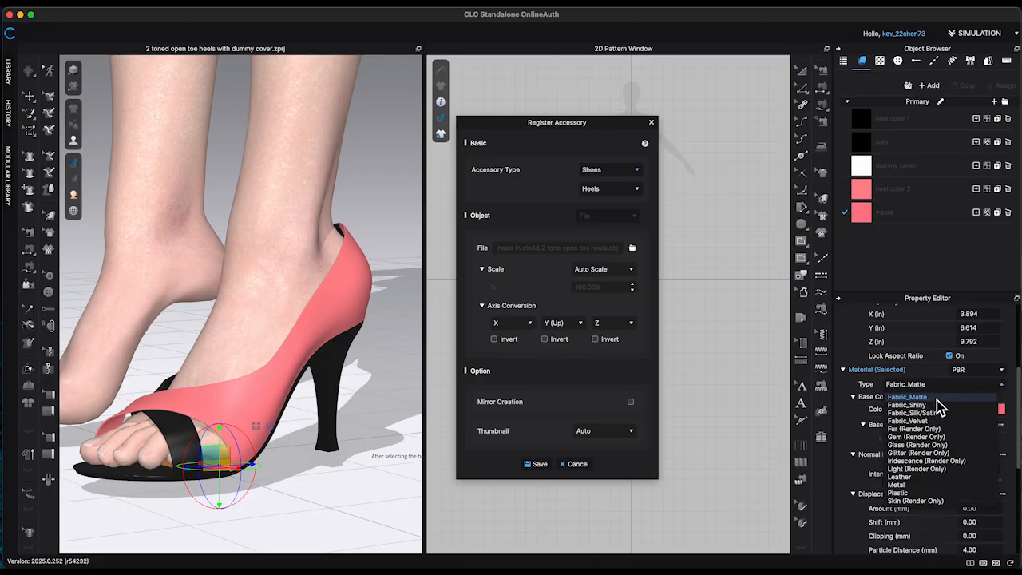
pyautogui.click(933, 413)
pyautogui.click(344, 510)
pyautogui.moveTo(344, 510); pyautogui.dragTo(399, 501, button='right')
# Step: Enable Mirror Creation to generate the matching shoe on the other foot and check the pair from several angles
pyautogui.click(631, 403)
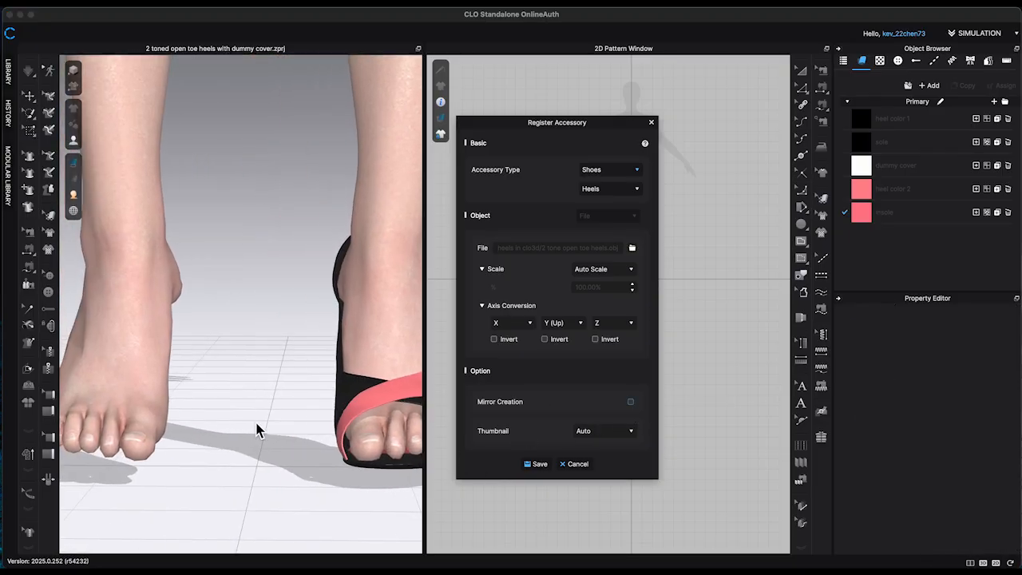
pyautogui.moveTo(256, 435); pyautogui.dragTo(293, 436, button='right')
pyautogui.moveTo(228, 439); pyautogui.dragTo(165, 433, button='right')
pyautogui.scroll(-2, 352, 437)
pyautogui.scroll(-3, 352, 437)
pyautogui.moveTo(345, 479); pyautogui.dragTo(346, 430, button='right')
pyautogui.moveTo(346, 430); pyautogui.dragTo(347, 470, button='middle')
pyautogui.moveTo(347, 471); pyautogui.dragTo(350, 456, button='right')
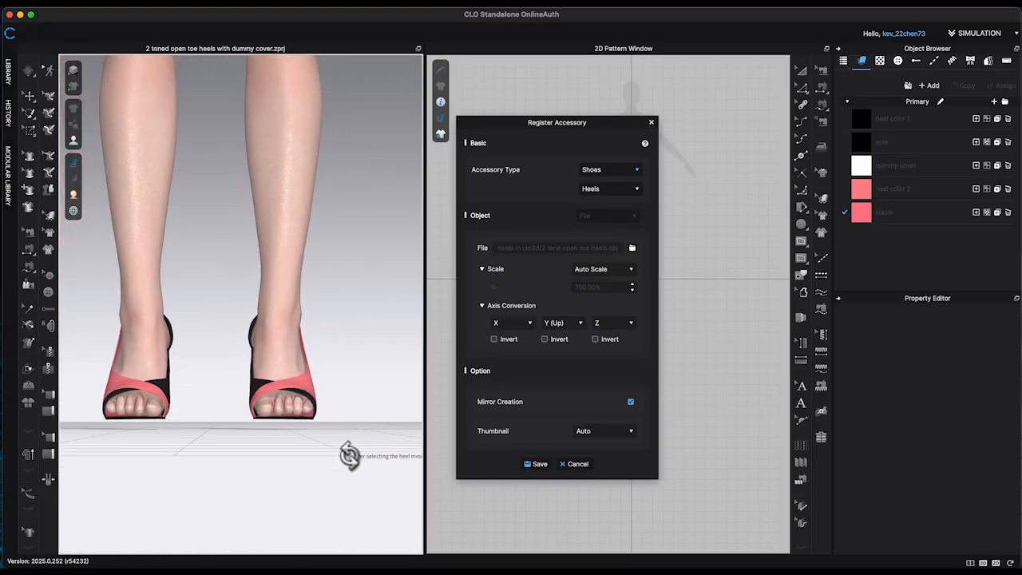
# Step: Save the accessory as "2 toned open toe heels (OBJ)" in the Shoes folder under Documents and close the registration
pyautogui.click(542, 468)
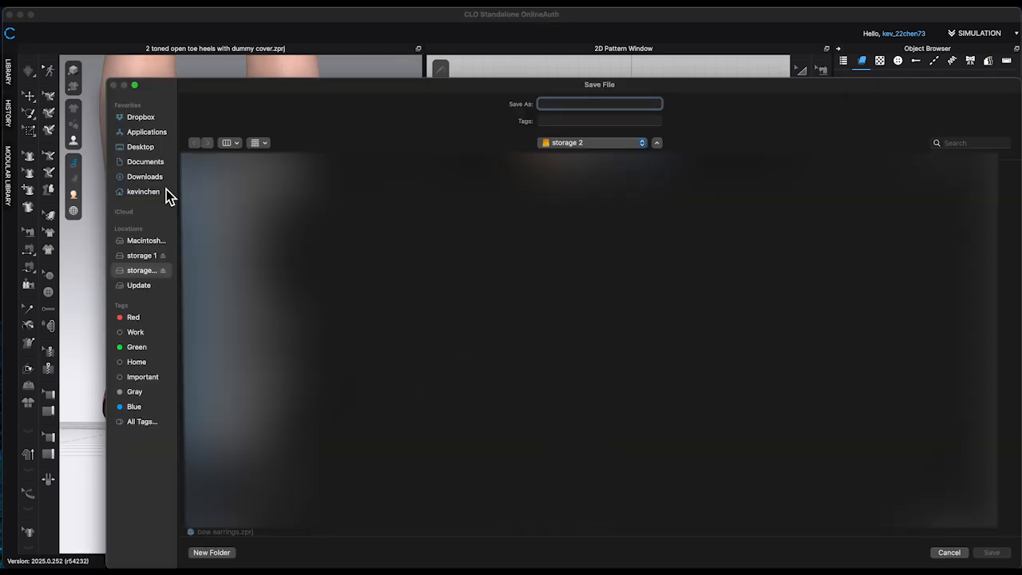
pyautogui.click(146, 162)
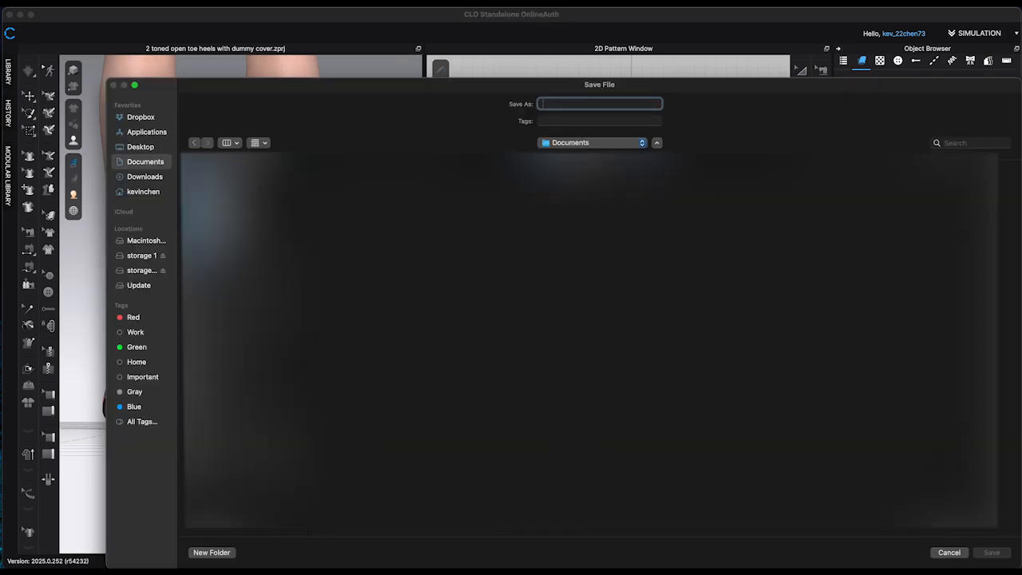
pyautogui.click(576, 180)
pyautogui.click(707, 192)
pyautogui.click(846, 239)
pyautogui.click(615, 107)
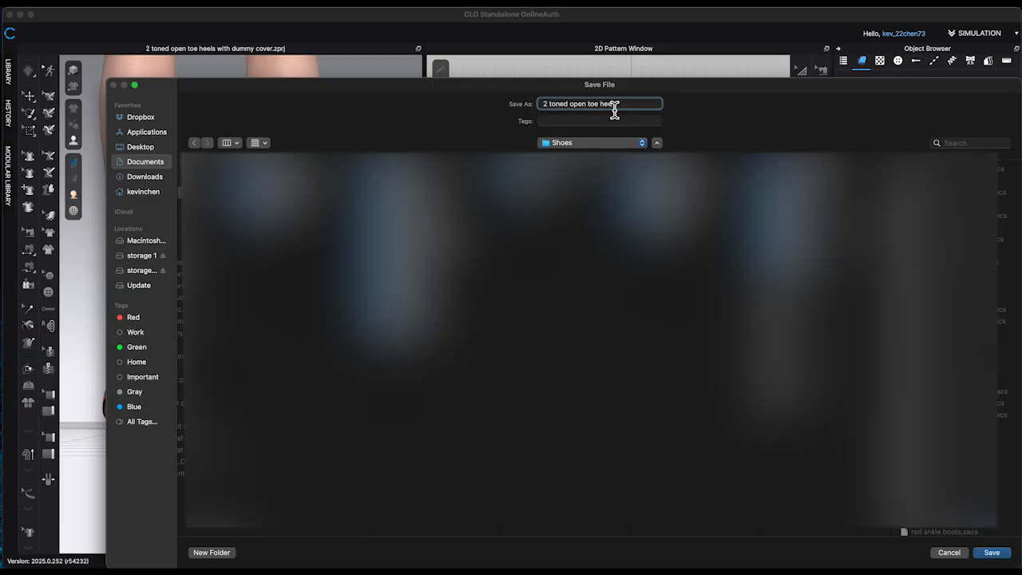
pyautogui.write('( OBJ)')
pyautogui.click(991, 552)
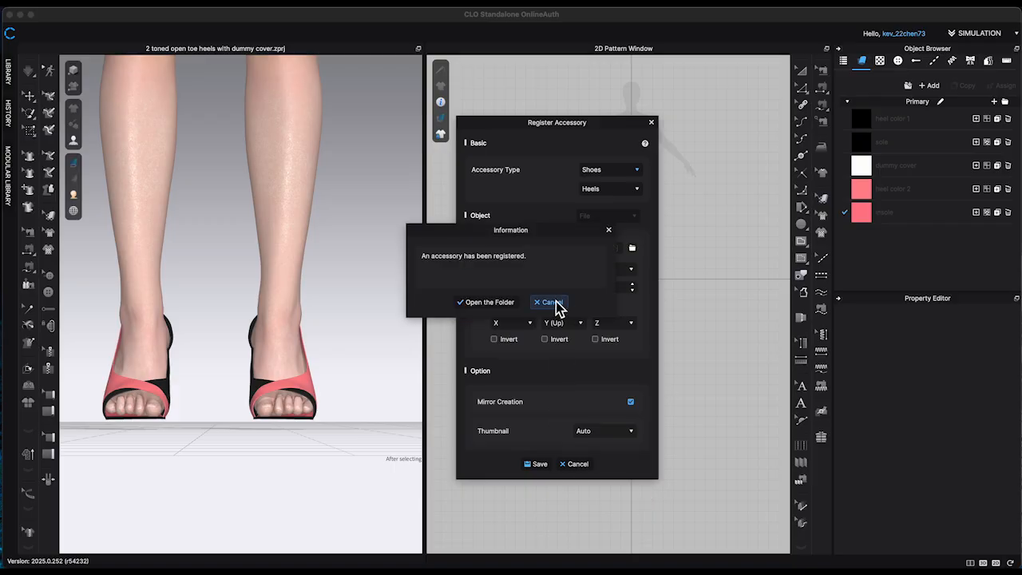
pyautogui.click(556, 305)
pyautogui.click(573, 417)
# Step: Move all avatars and garments down so the heels rest on the ground
pyautogui.rightClick(297, 231)
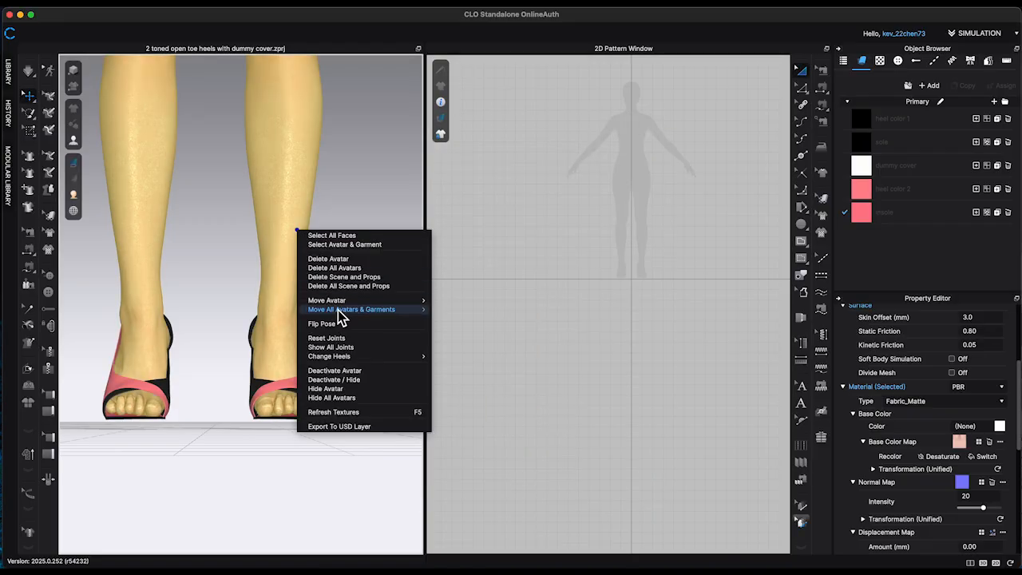
pyautogui.moveTo(367, 309)
pyautogui.click(455, 317)
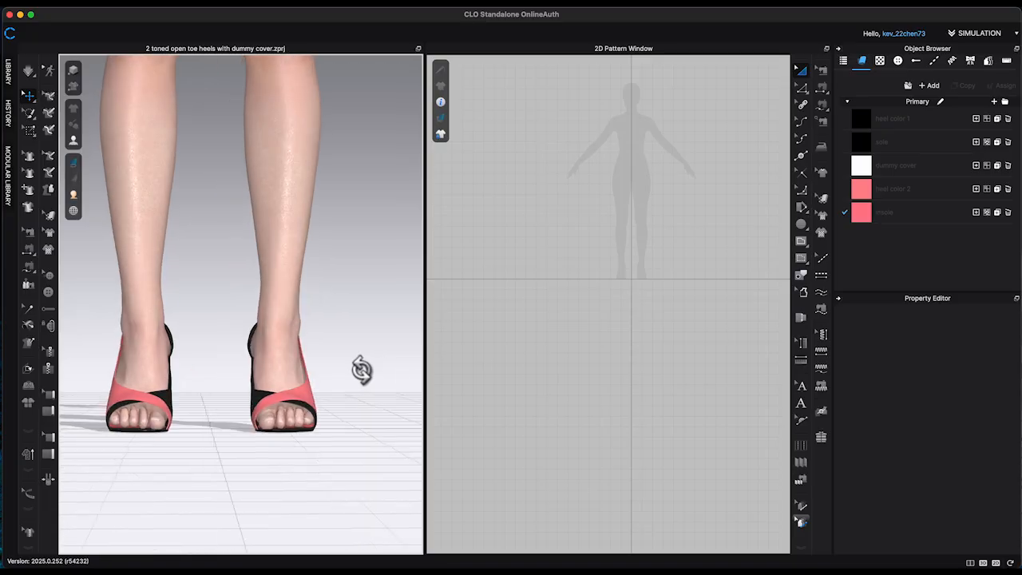
# Step: Apply the FV2_07 pose to the full body of the avatar with Pose Only and Maintain Current Shoe Pose enabled
pyautogui.click(8, 73)
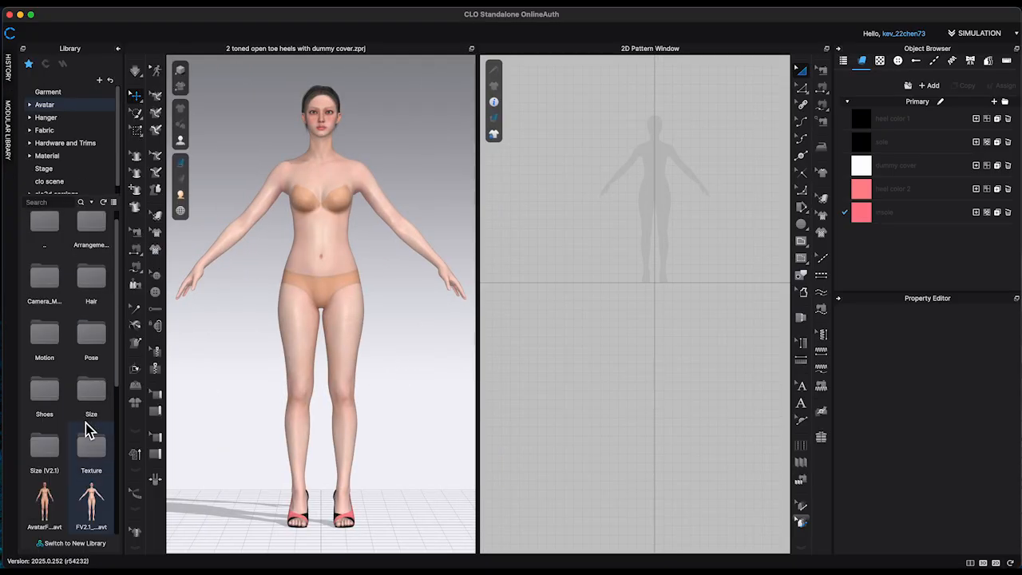
pyautogui.doubleClick(94, 335)
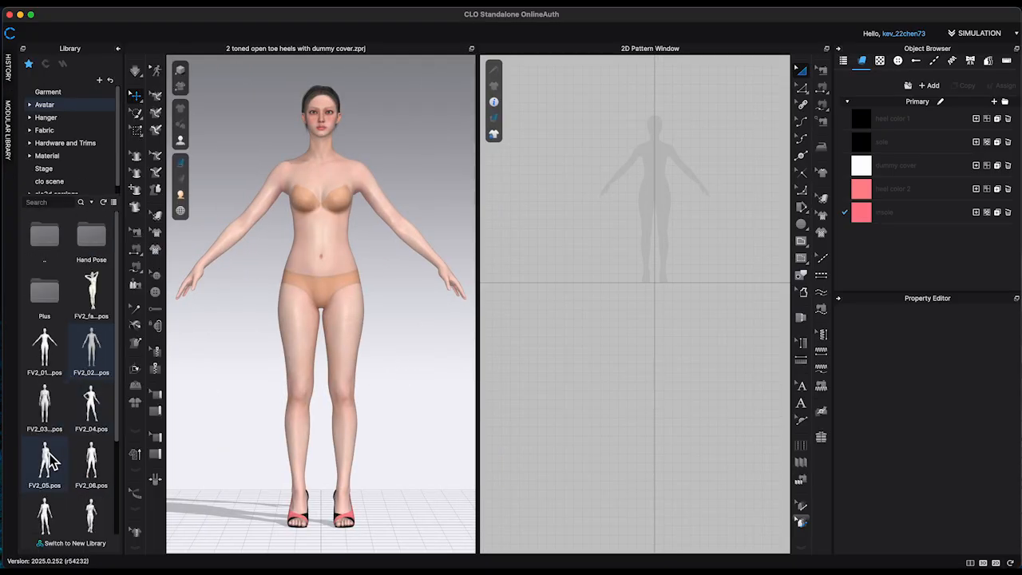
pyautogui.doubleClick(45, 523)
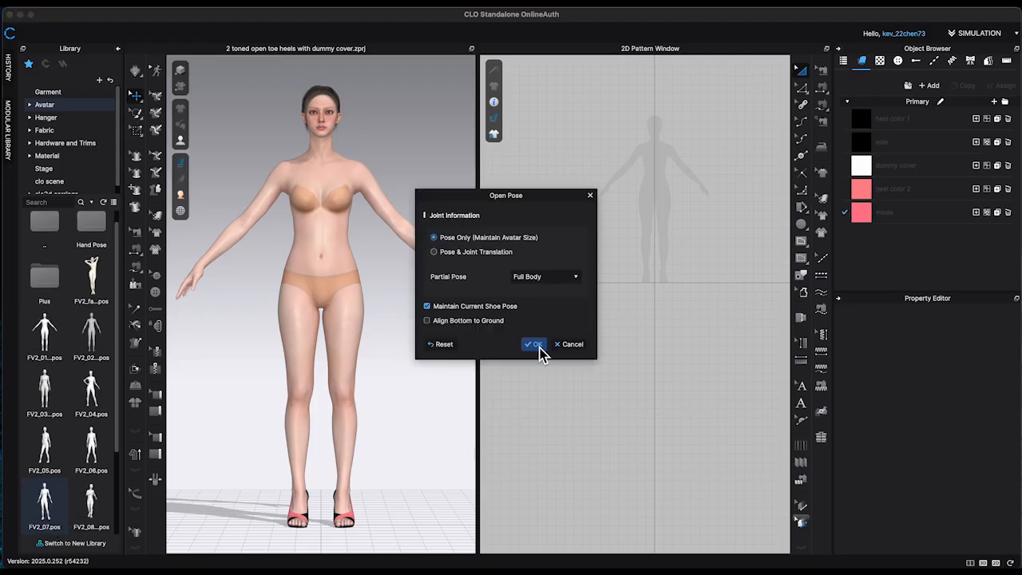
pyautogui.click(536, 344)
pyautogui.moveTo(405, 419); pyautogui.dragTo(358, 416, button='right')
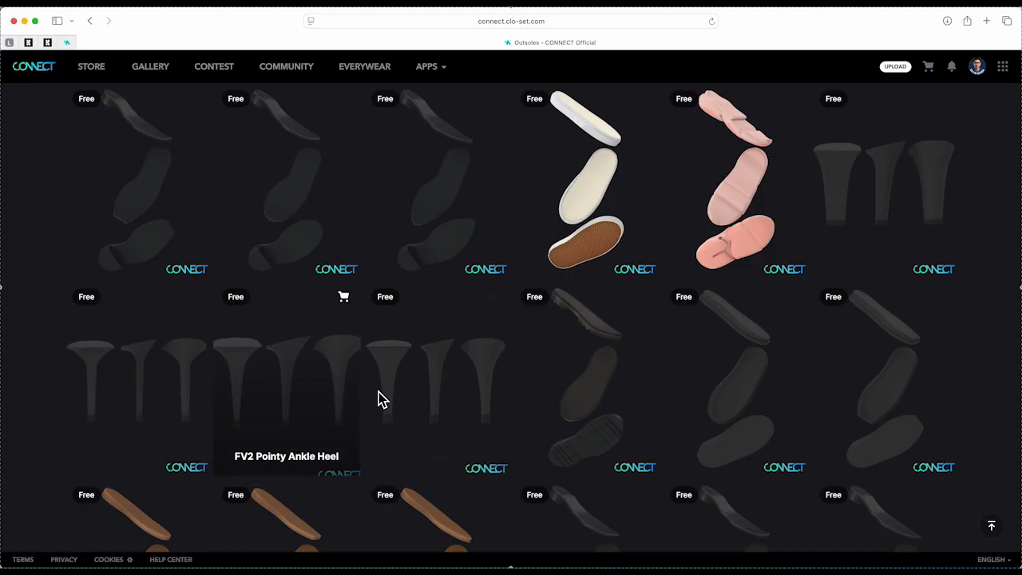
# Step: Switch to the CONNECT store in the browser and add the free FV2 Classic Pump Heel to the cart
pyautogui.click(158, 391)
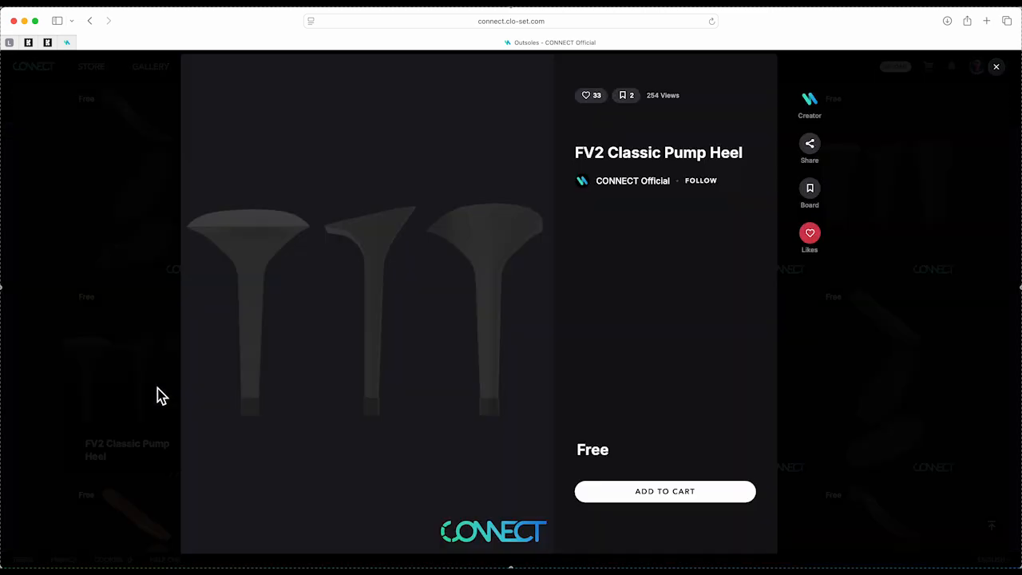
pyautogui.scroll(-3, 665, 343)
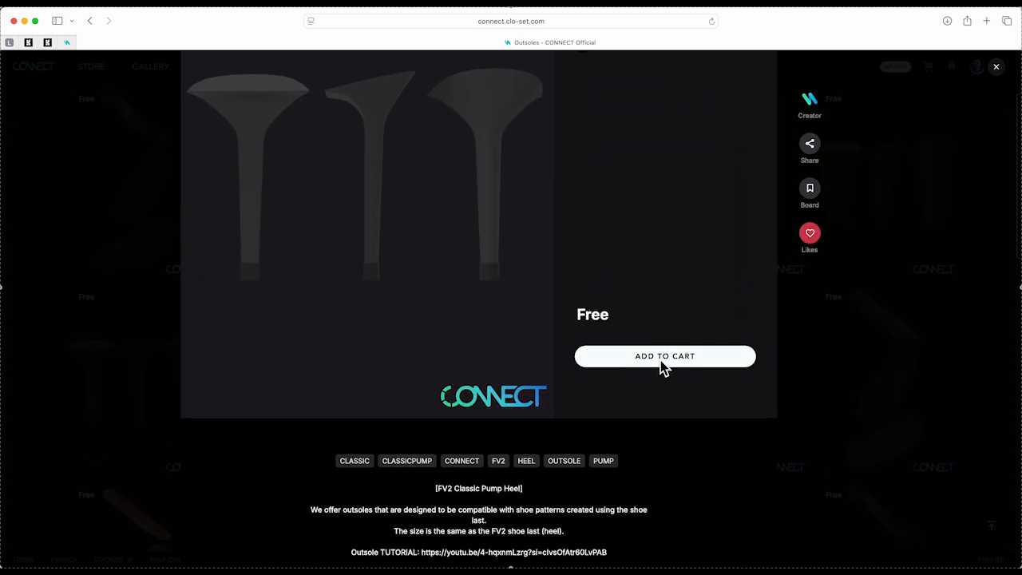
pyautogui.click(661, 363)
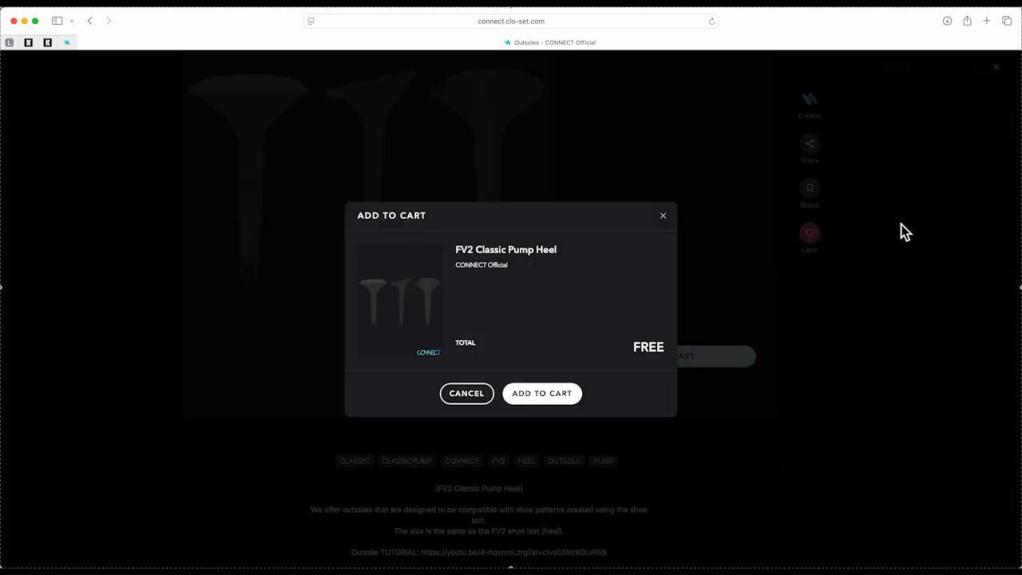
pyautogui.click(554, 395)
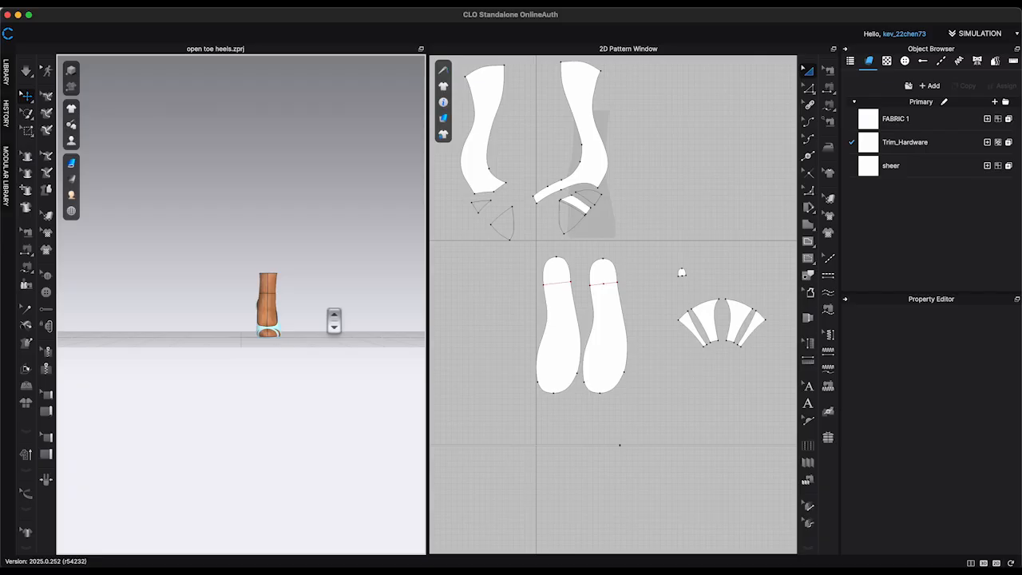
# Step: In the open toe heels project in CLO, load the FV2 Pointy Ankle Heel trim from the CONNECT library and place it at its Original position
pyautogui.moveTo(335, 319); pyautogui.dragTo(359, 333, button='right')
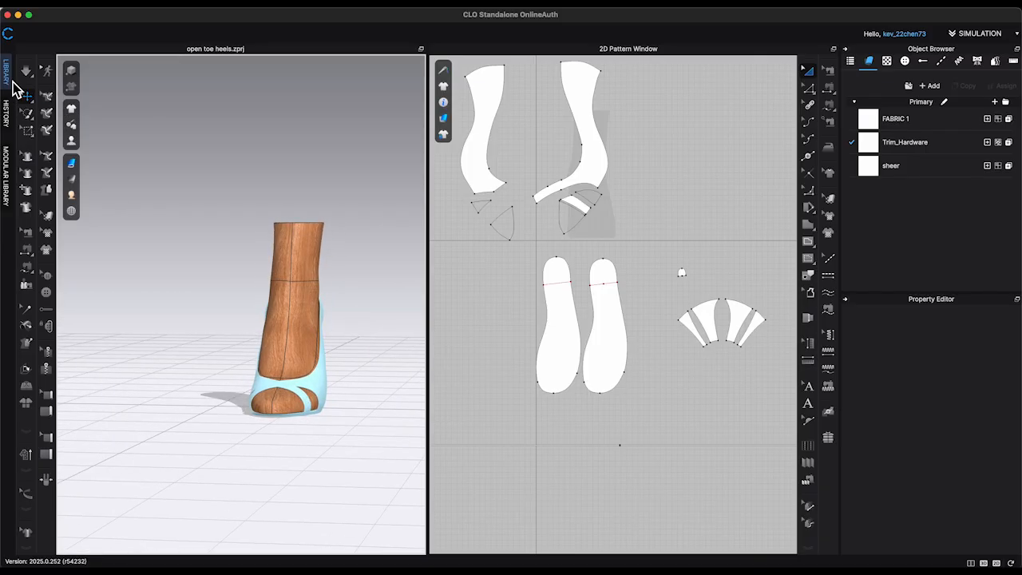
pyautogui.click(12, 86)
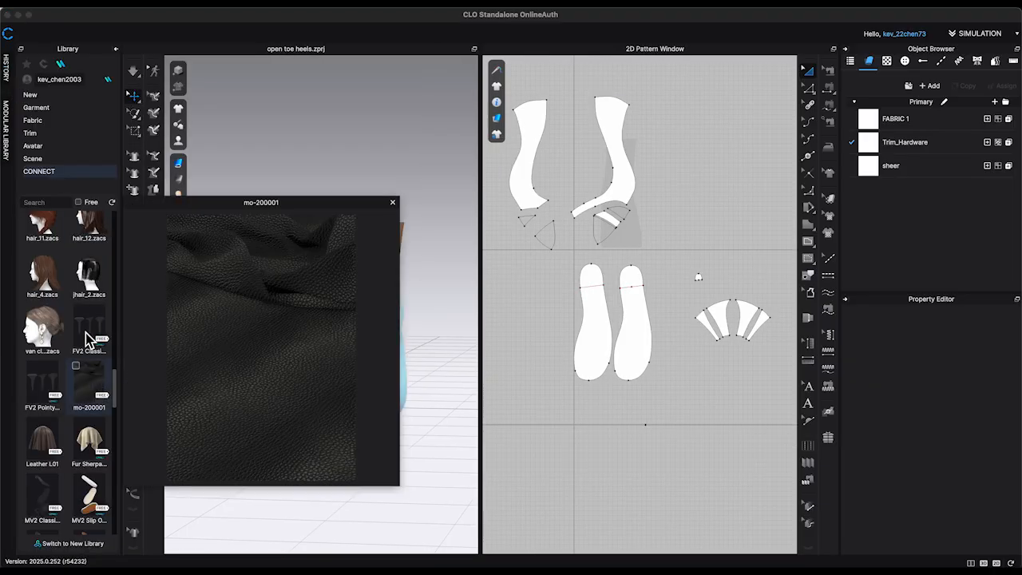
pyautogui.moveTo(87, 339)
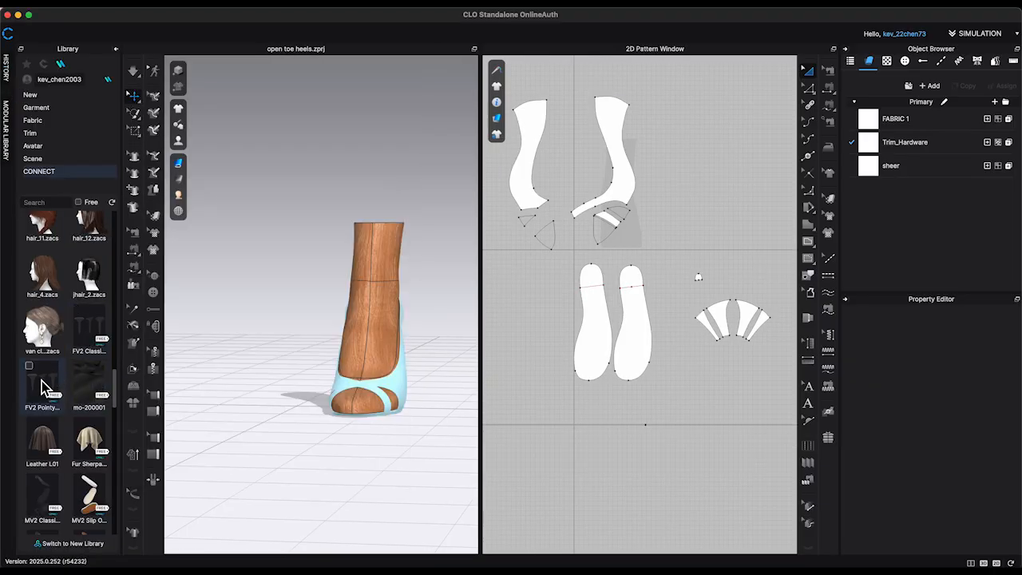
pyautogui.doubleClick(44, 389)
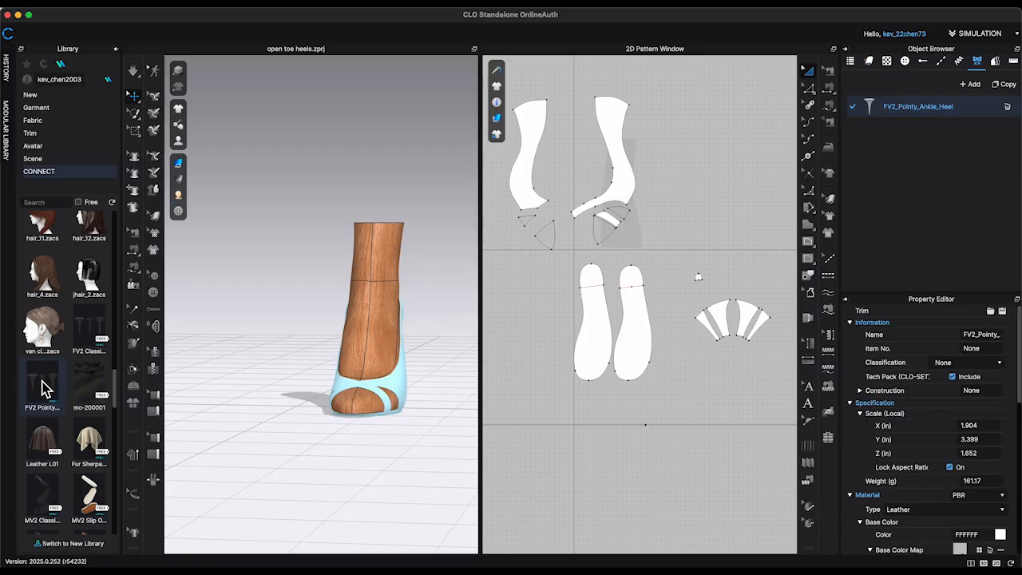
pyautogui.click(115, 49)
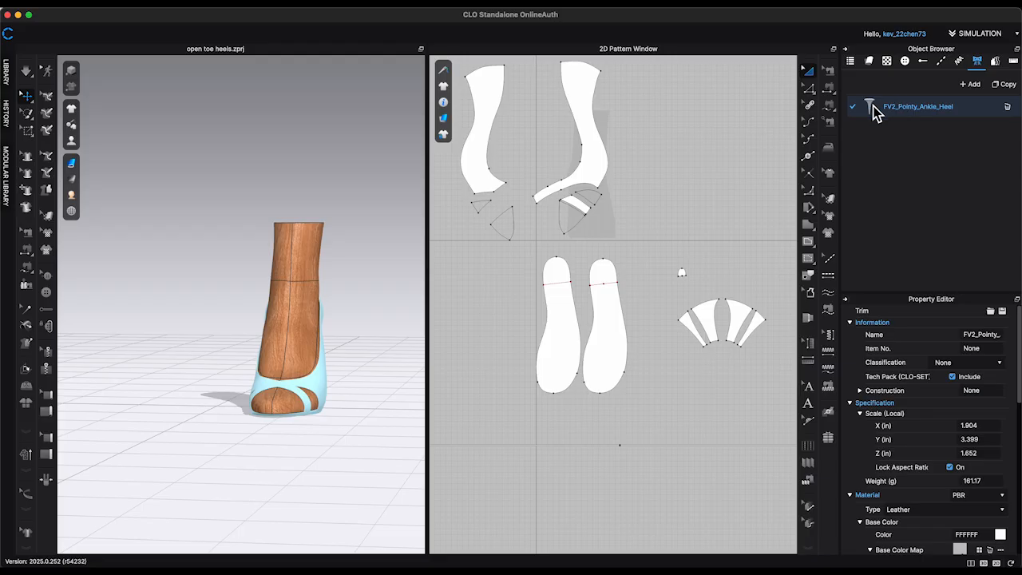
pyautogui.click(371, 346)
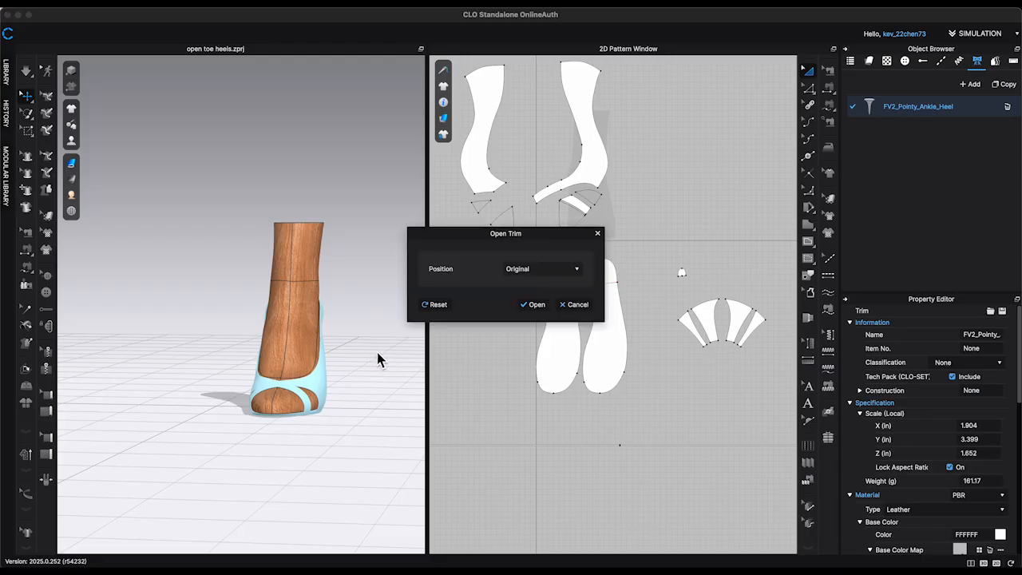
pyautogui.click(535, 305)
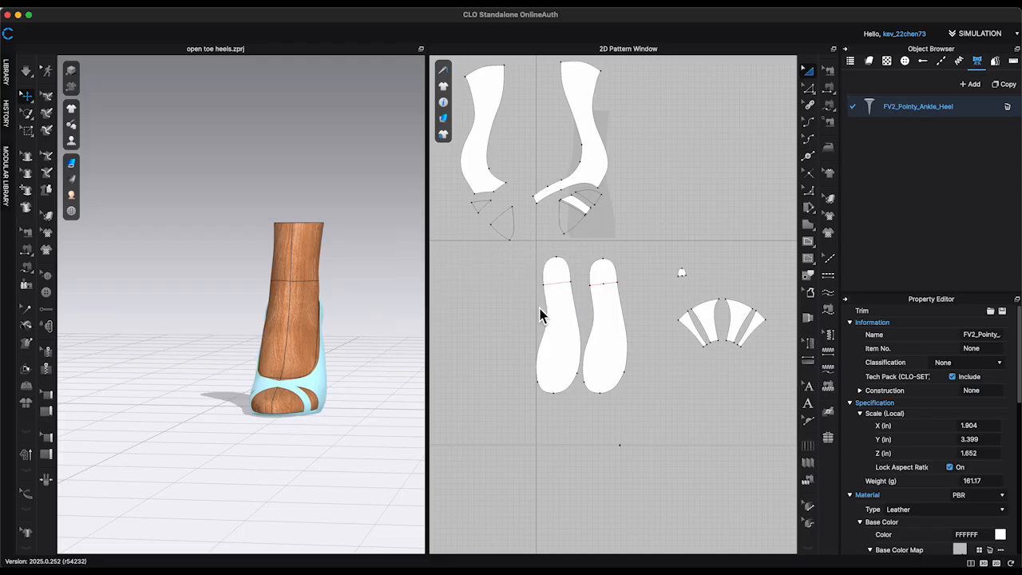
# Step: Delete the old heel's pattern pieces, the four curved panels and the small heel tip, from the 2D patterns
pyautogui.scroll(5, 359, 329)
pyautogui.click(358, 328)
pyautogui.moveTo(358, 328); pyautogui.dragTo(254, 275, button='right')
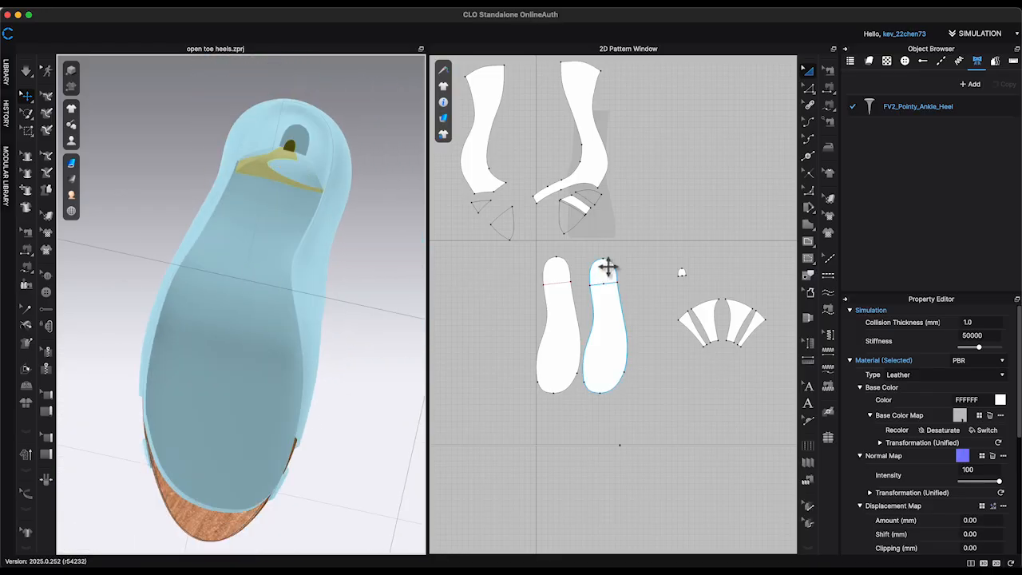
pyautogui.moveTo(654, 263); pyautogui.dragTo(782, 393)
pyautogui.press('Delete')
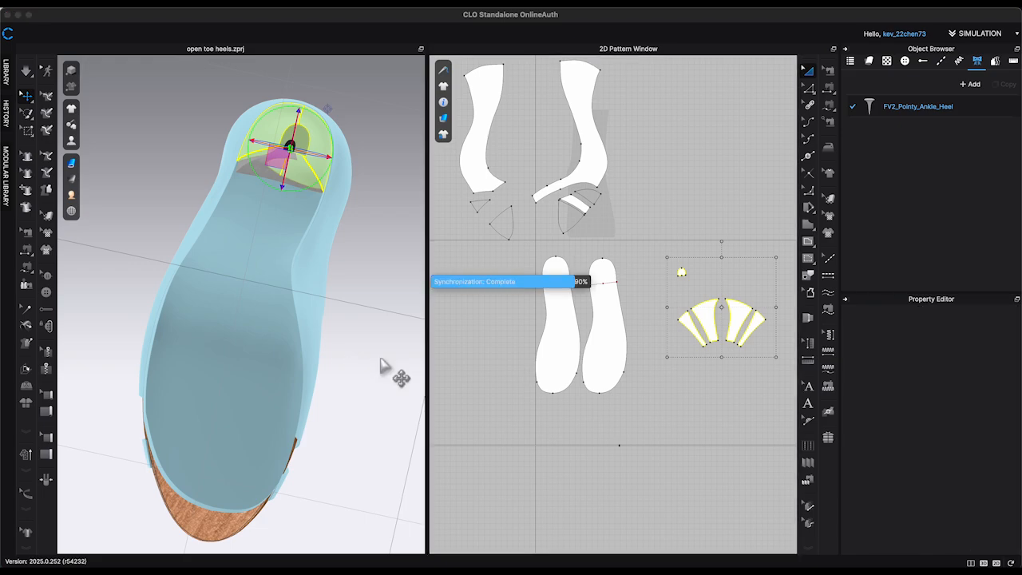
pyautogui.moveTo(388, 364); pyautogui.dragTo(436, 419, button='right')
pyautogui.moveTo(328, 381); pyautogui.dragTo(347, 334, button='middle')
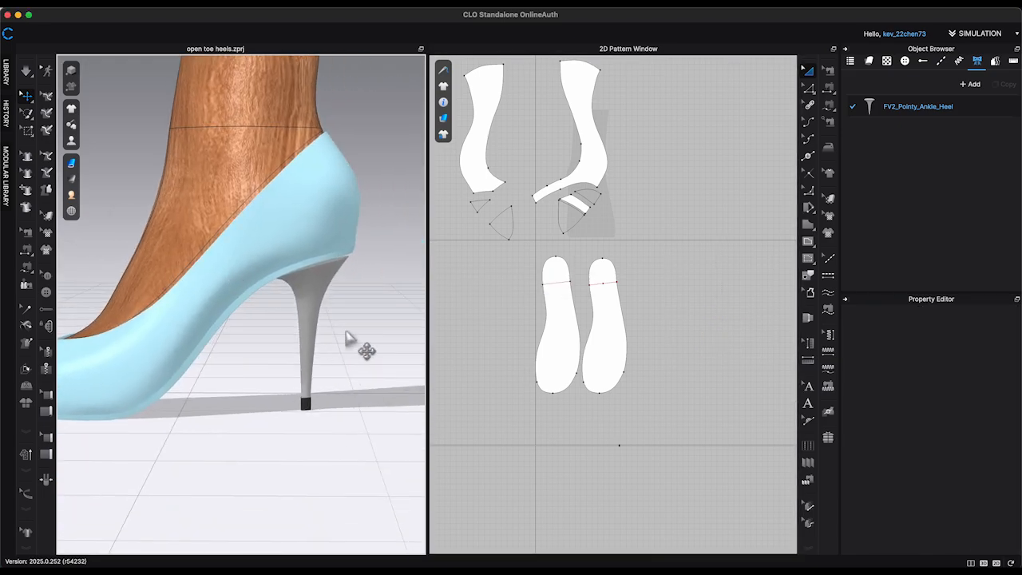
# Step: Select the stiletto heel trim and scale it slightly from the bottom view to fit the heel area of the sole
pyautogui.scroll(2, 346, 334)
pyautogui.click(335, 300)
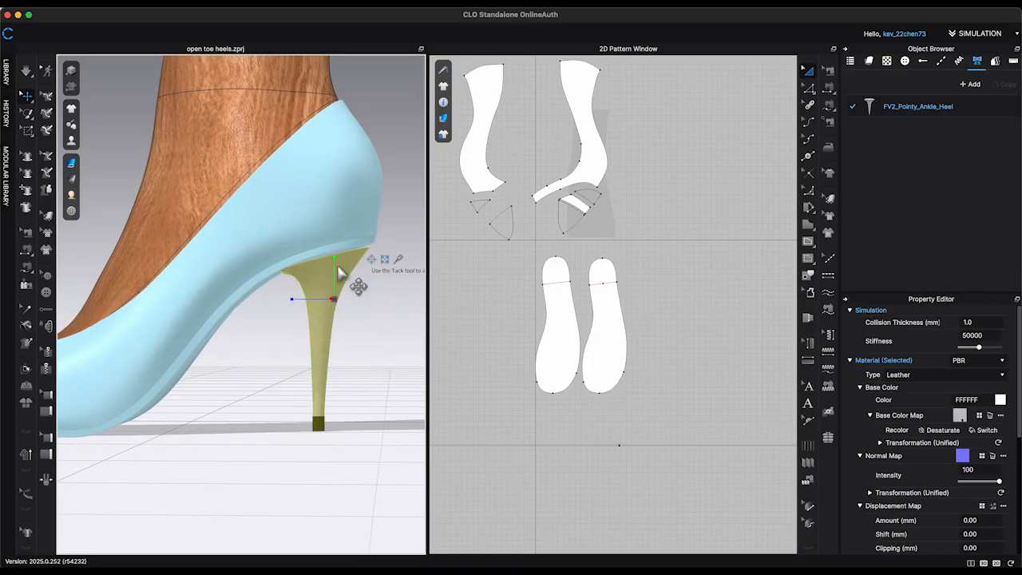
pyautogui.scroll(1, 341, 267)
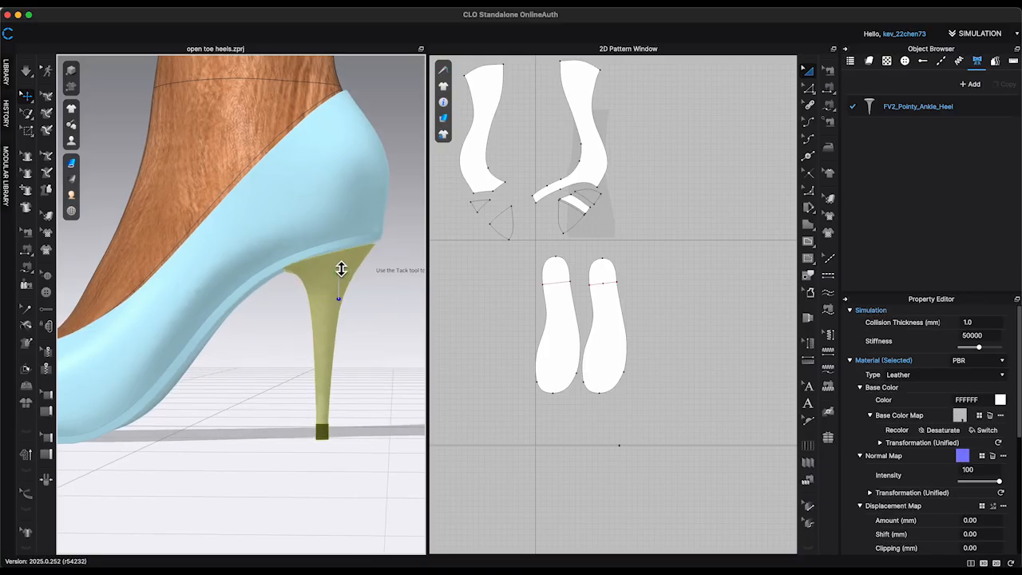
pyautogui.scroll(1, 341, 267)
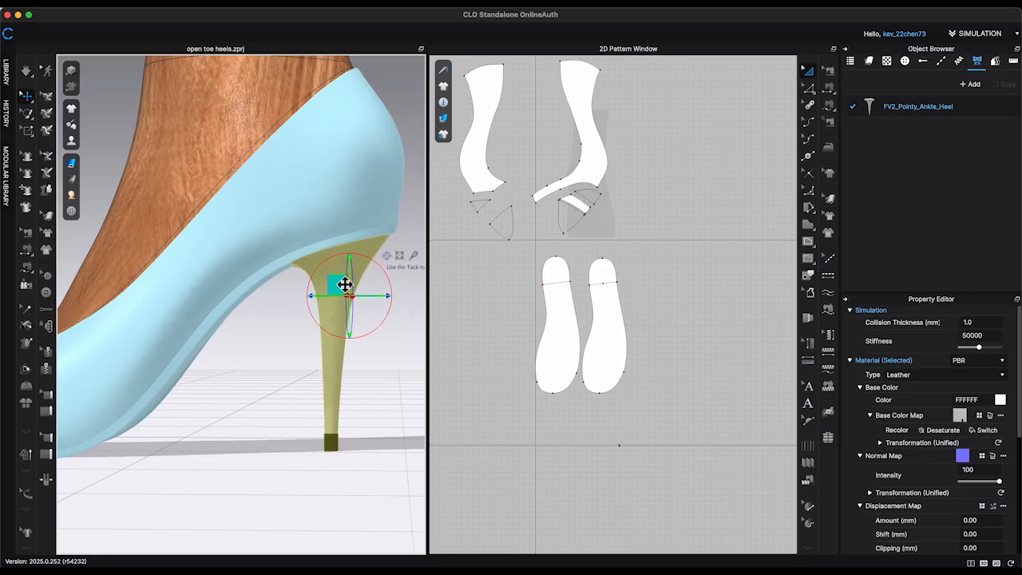
pyautogui.moveTo(344, 285); pyautogui.dragTo(358, 318, button='right')
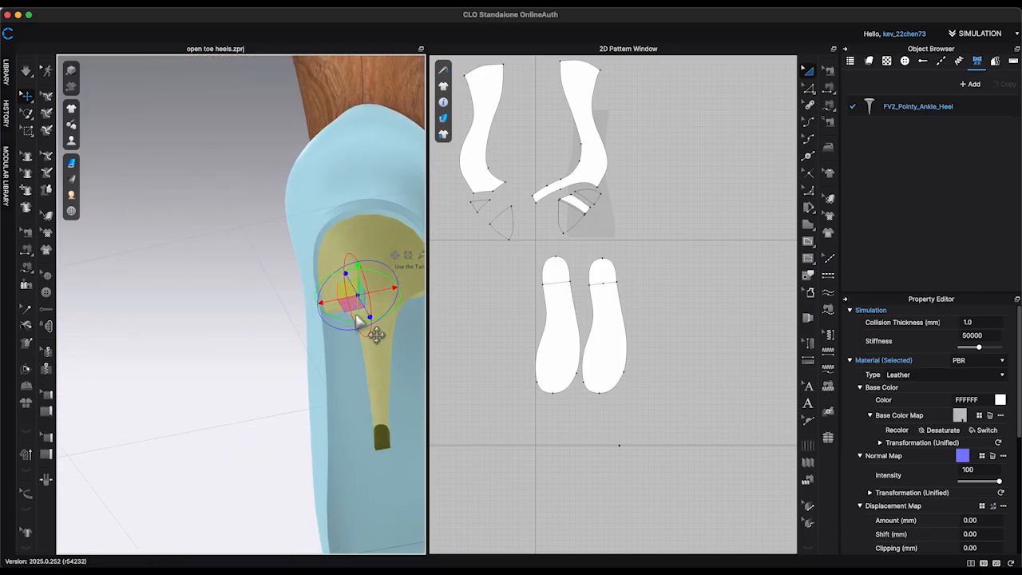
pyautogui.press('0')
pyautogui.scroll(5, 333, 333)
pyautogui.moveTo(399, 448); pyautogui.dragTo(285, 336, button='middle')
pyautogui.scroll(4, 366, 383)
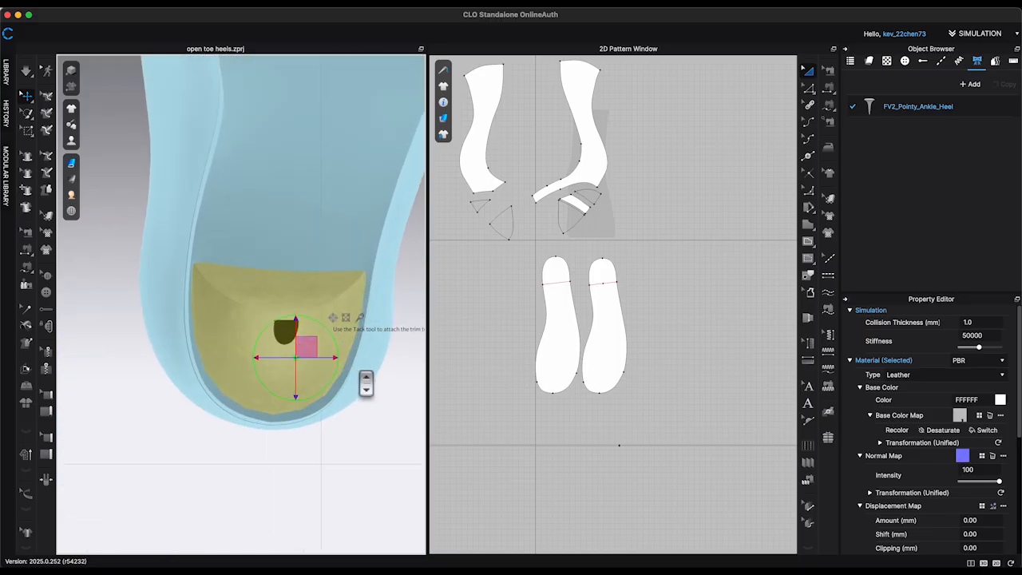
pyautogui.scroll(2, 366, 383)
pyautogui.moveTo(366, 383); pyautogui.dragTo(356, 322, button='middle')
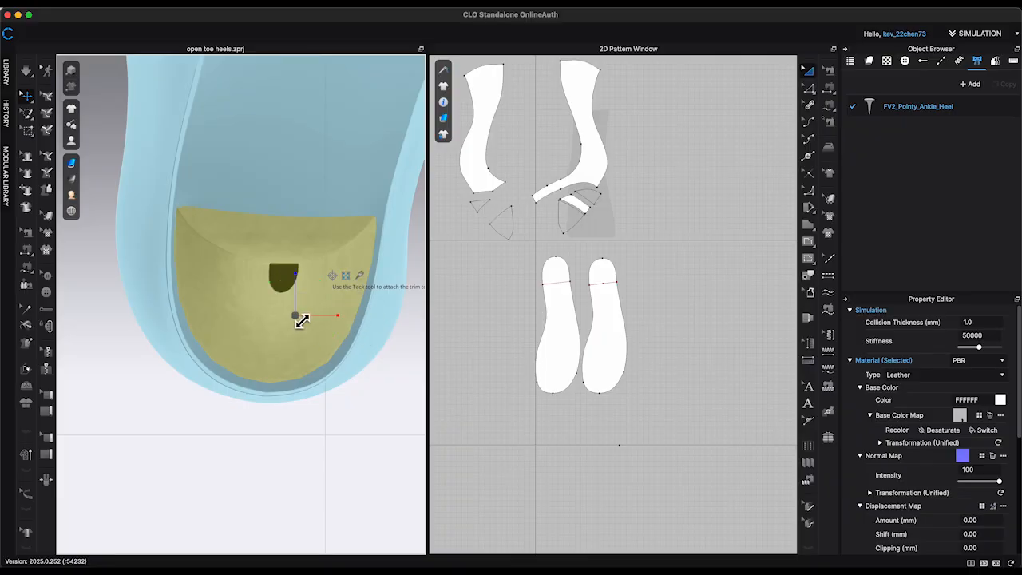
pyautogui.moveTo(302, 321); pyautogui.dragTo(303, 321)
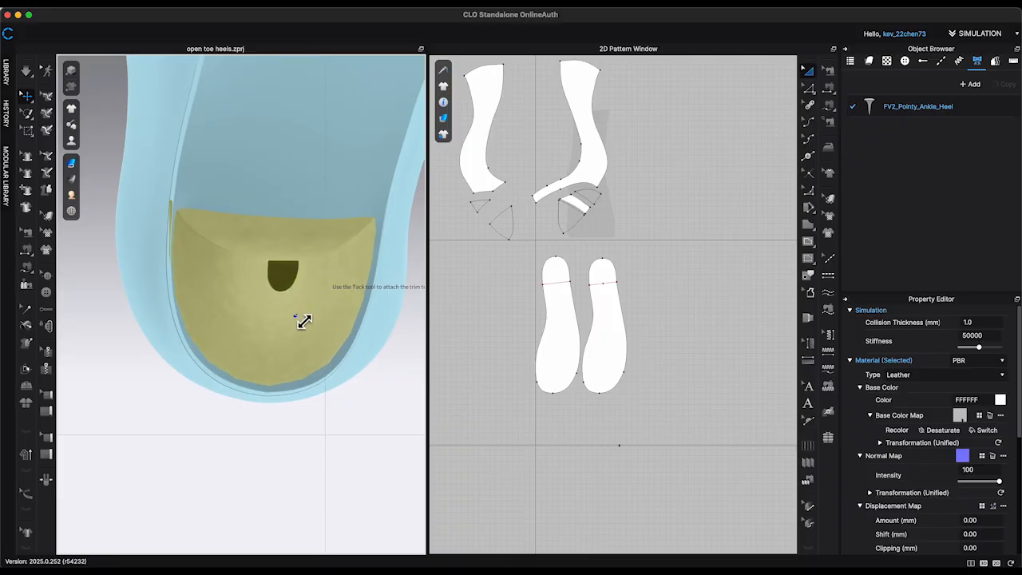
pyautogui.moveTo(337, 312); pyautogui.dragTo(308, 308)
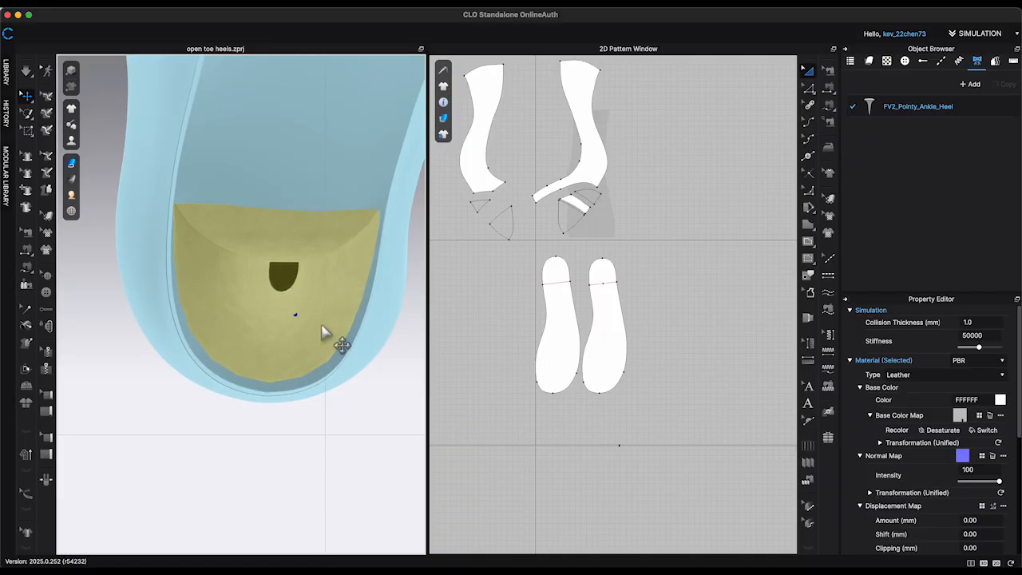
# Step: Try another adjustment of the heel trim under the sole and undo it
pyautogui.click(321, 324)
pyautogui.moveTo(340, 327); pyautogui.dragTo(357, 331, button='right')
pyautogui.moveTo(365, 328); pyautogui.dragTo(349, 335)
pyautogui.click(372, 285)
pyautogui.hotkey('ctrl', 'z')
# Step: Fine-tune the heel trim's scale to follow the rounded back edge of the sole and check the fit from behind
pyautogui.click(286, 299)
pyautogui.moveTo(305, 289); pyautogui.dragTo(335, 327)
pyautogui.scroll(1, 306, 301)
pyautogui.click(340, 272)
pyautogui.scroll(2, 296, 285)
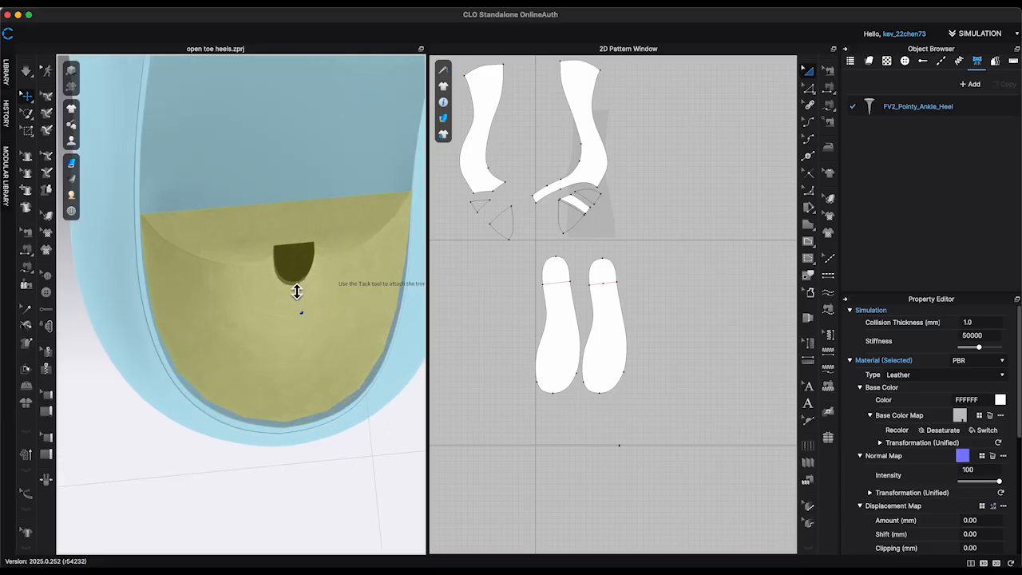
pyautogui.scroll(1, 297, 291)
pyautogui.scroll(-3, 330, 321)
pyautogui.click(334, 323)
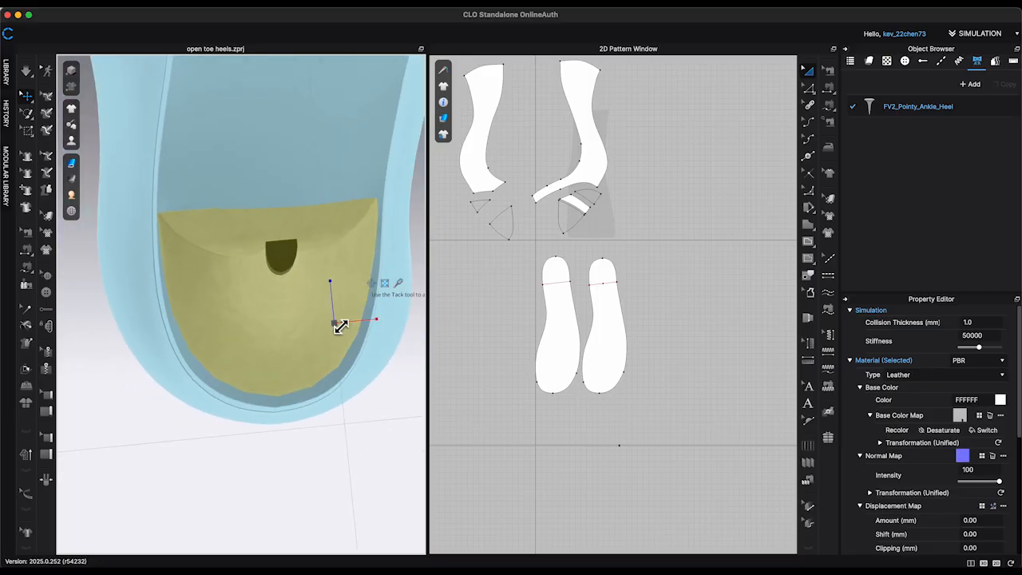
pyautogui.moveTo(340, 327); pyautogui.dragTo(341, 326)
pyautogui.scroll(-10, 355, 340)
pyautogui.moveTo(355, 340)
pyautogui.mouseDown(button='right')
pyautogui.moveTo(297, 365)
pyautogui.moveTo(372, 338)
pyautogui.mouseUp(button='right')
pyautogui.scroll(6, 292, 368)
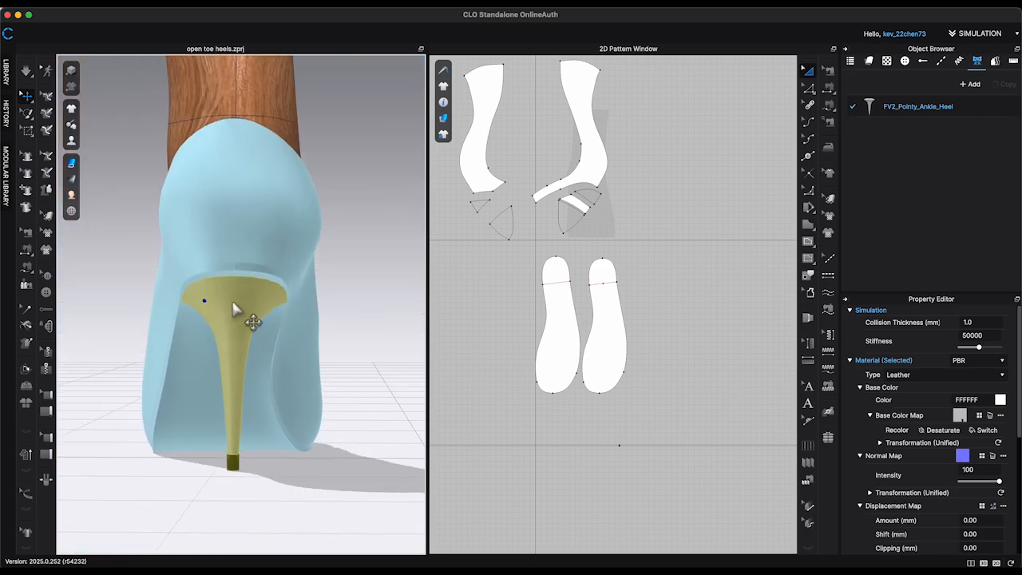
# Step: Move the stiletto heel trim slightly upward, adjusting it from behind and from the side to meet the underside of the sole
pyautogui.click(237, 303)
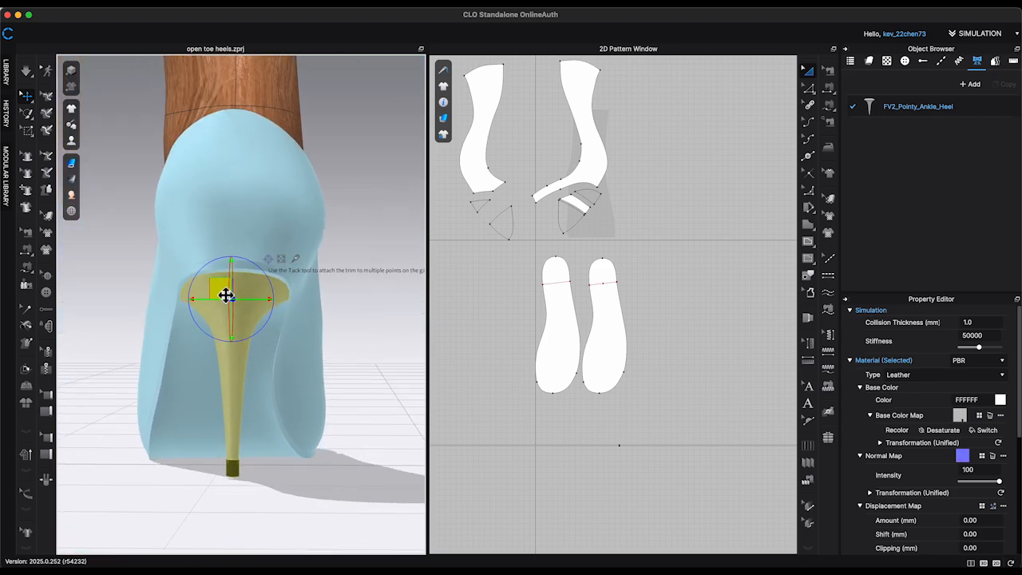
pyautogui.moveTo(227, 292); pyautogui.dragTo(247, 249, button='right')
pyautogui.moveTo(227, 311); pyautogui.dragTo(225, 307)
pyautogui.moveTo(349, 385); pyautogui.dragTo(335, 431, button='right')
pyautogui.moveTo(335, 431); pyautogui.dragTo(382, 370, button='middle')
pyautogui.scroll(3, 381, 370)
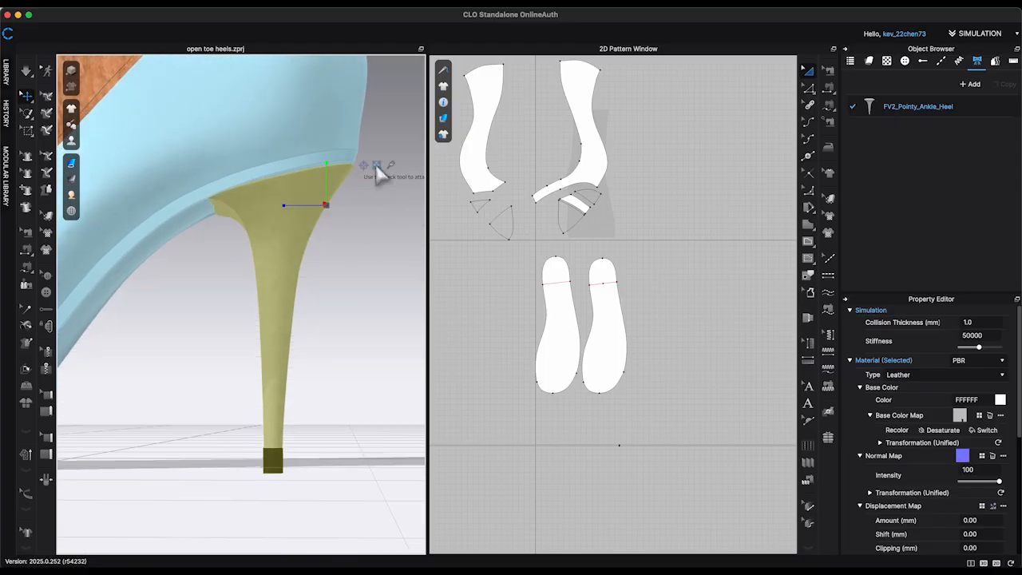
pyautogui.moveTo(318, 200); pyautogui.dragTo(317, 193)
pyautogui.moveTo(364, 276); pyautogui.dragTo(297, 268, button='right')
# Step: Examine the heel trim's fit against the rounded back outline of the sole from the bottom view
pyautogui.press('0')
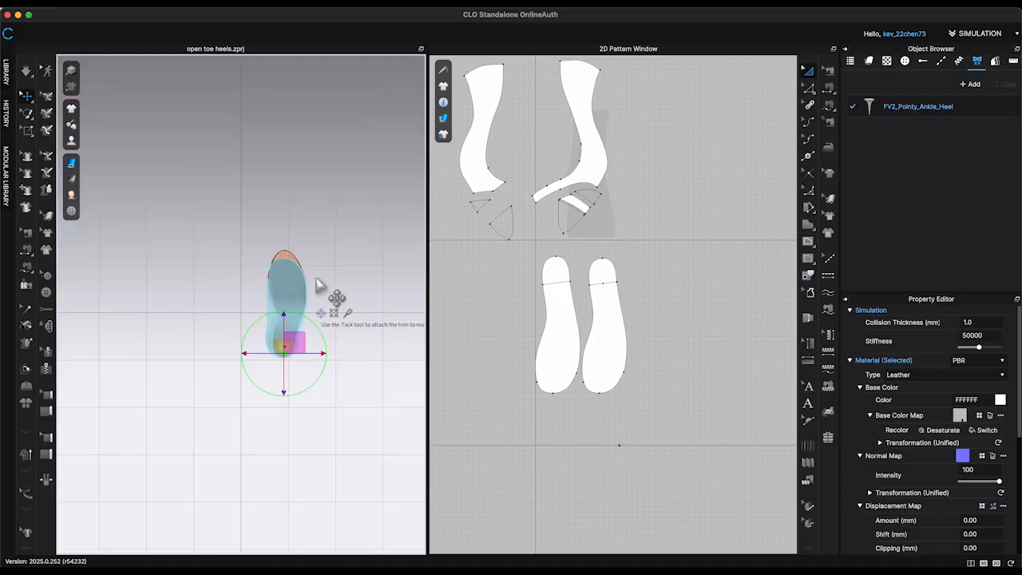
pyautogui.click(338, 287)
pyautogui.scroll(5, 337, 286)
pyautogui.moveTo(310, 434); pyautogui.dragTo(336, 372, button='middle')
pyautogui.scroll(3, 336, 369)
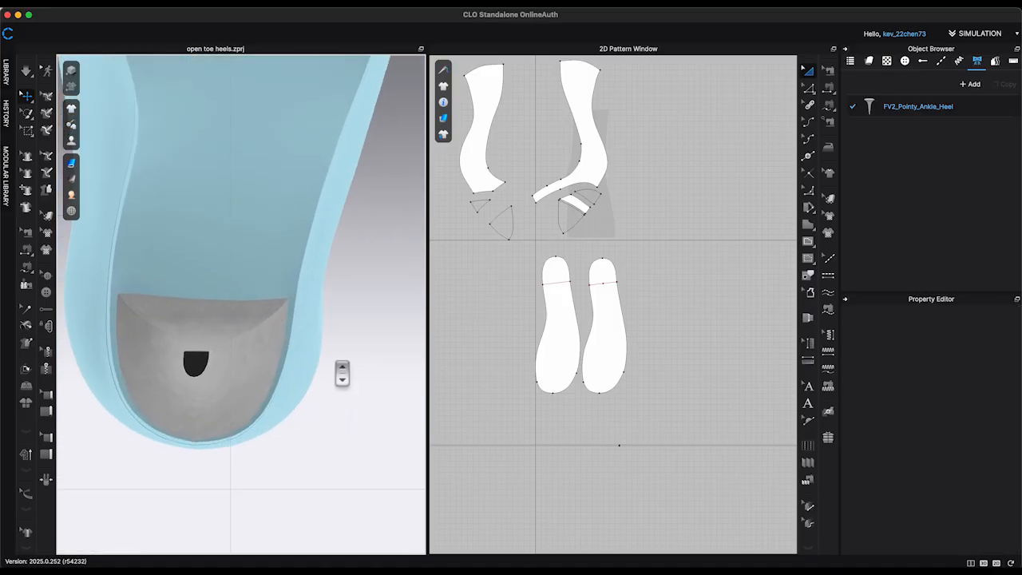
pyautogui.click(264, 351)
pyautogui.click(327, 307)
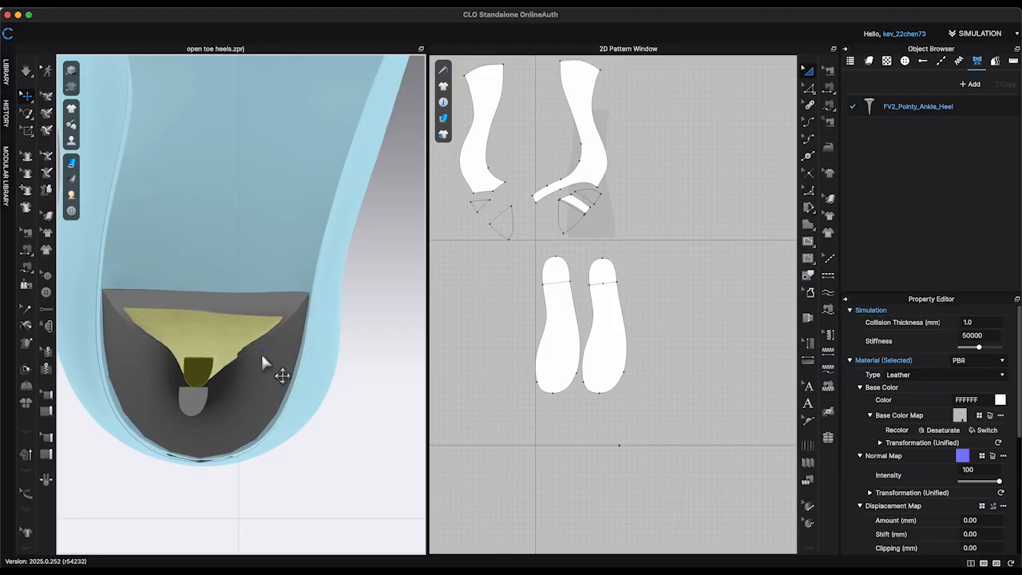
pyautogui.click(261, 351)
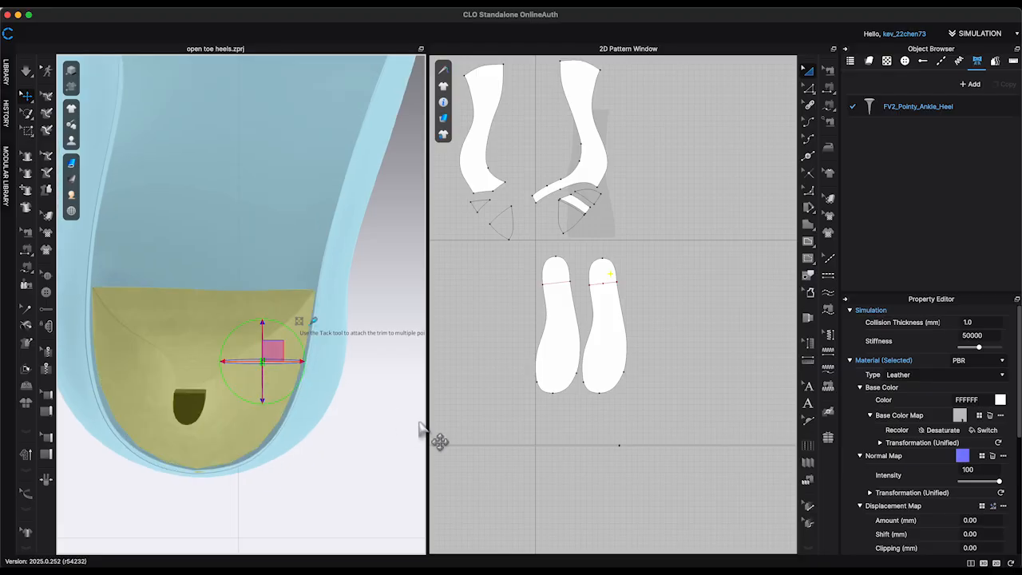
# Step: Rotate the heel trim slightly in side view and nudge it to follow the slope of the sole
pyautogui.scroll(-15, 362, 426)
pyautogui.click(352, 305)
pyautogui.moveTo(351, 305); pyautogui.dragTo(296, 375, button='right')
pyautogui.scroll(3, 296, 374)
pyautogui.scroll(10, 296, 375)
pyautogui.click(349, 226)
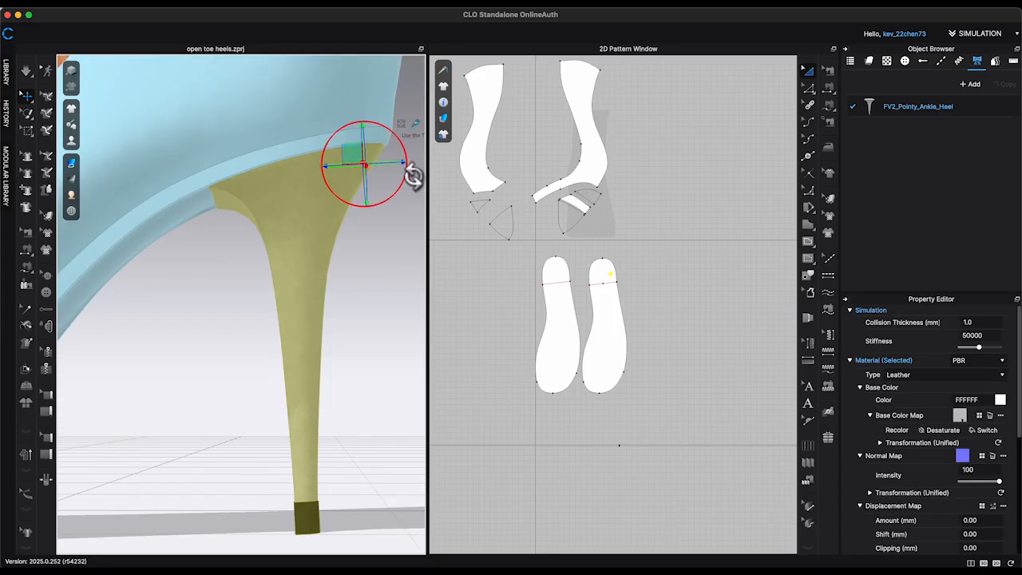
pyautogui.moveTo(412, 159); pyautogui.dragTo(416, 159)
pyautogui.scroll(2, 409, 159)
pyautogui.scroll(-5, 378, 171)
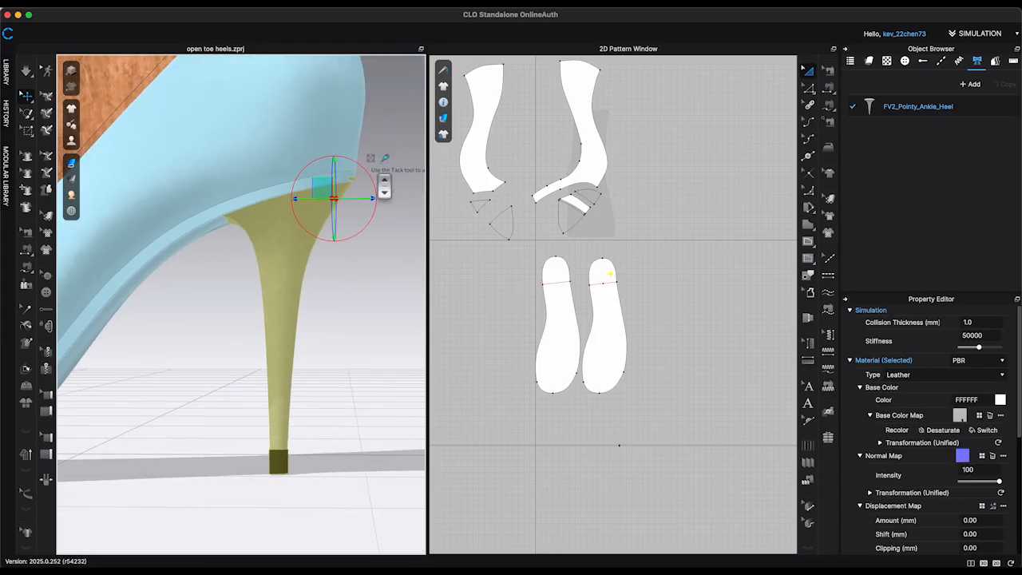
pyautogui.scroll(1, 376, 177)
pyautogui.moveTo(333, 187); pyautogui.dragTo(330, 189)
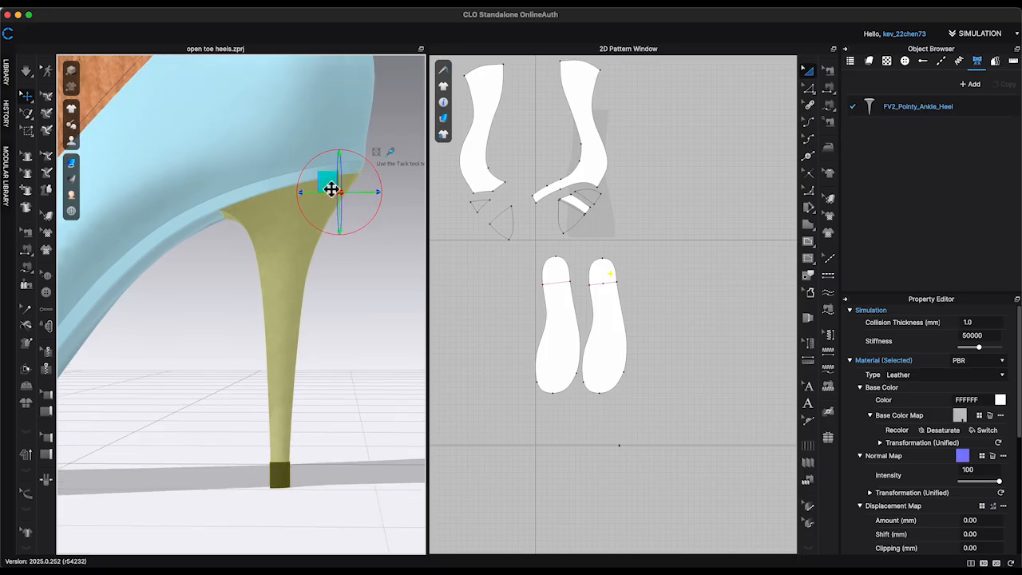
pyautogui.moveTo(331, 189); pyautogui.dragTo(297, 314, button='right')
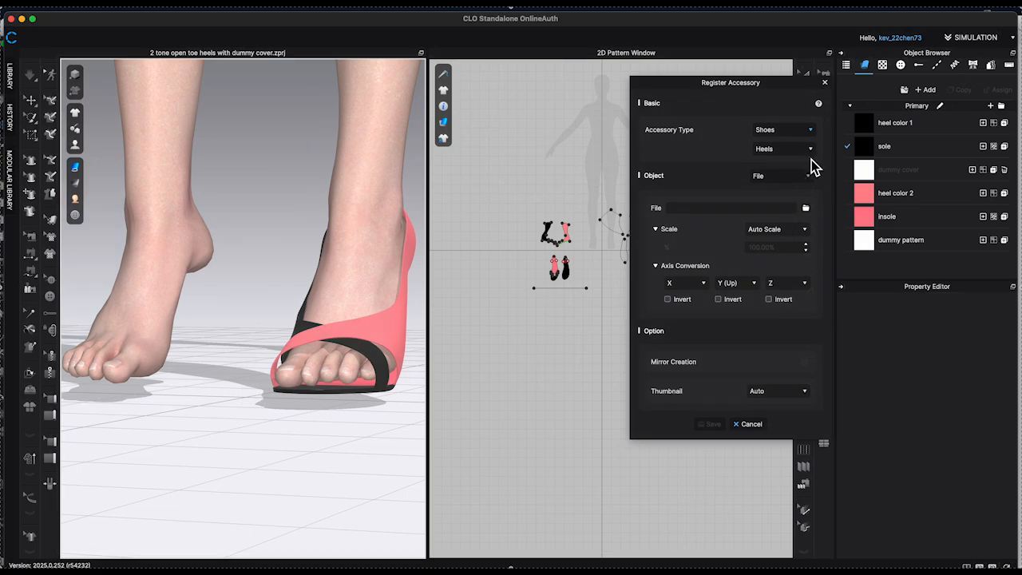
# Step: Set the shoe accessory's object source to Patterns with all patterns selected, and enable Mirror Creation to make the second shoe
pyautogui.click(805, 176)
pyautogui.click(790, 198)
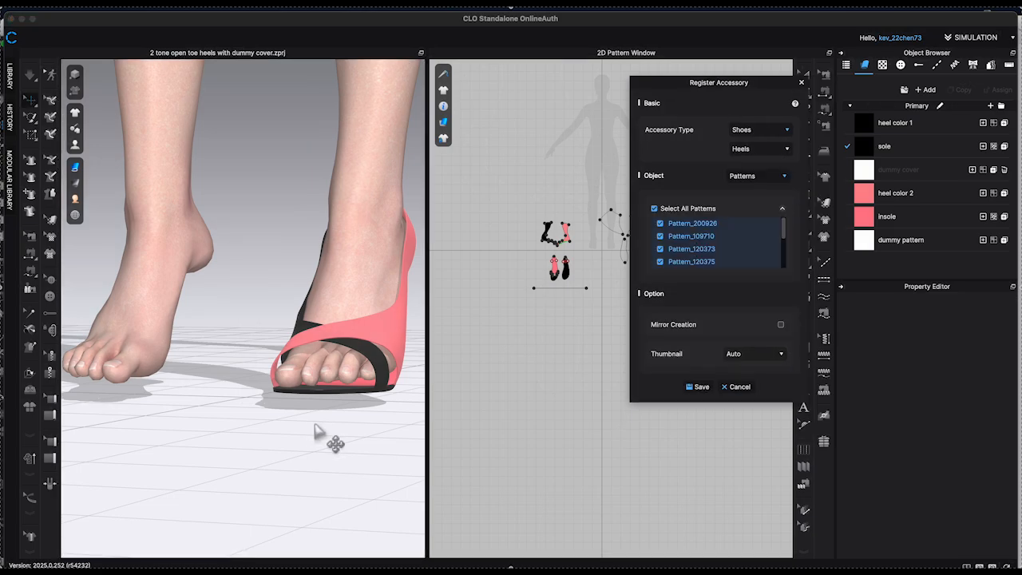
pyautogui.moveTo(328, 432); pyautogui.dragTo(305, 423, button='right')
pyautogui.click(781, 324)
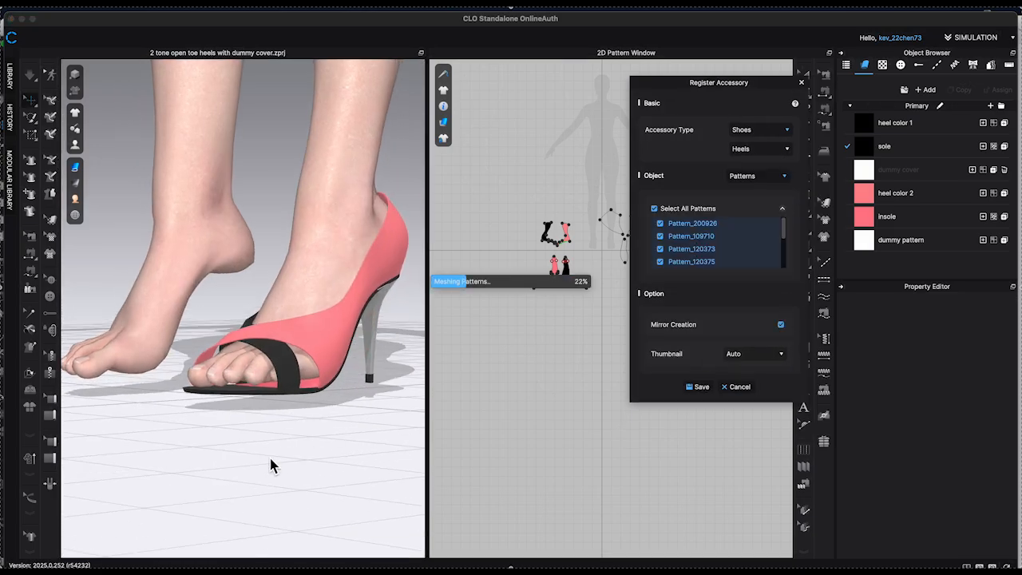
# Step: Set the material base color of both the mirrored and the original heel trim to black
pyautogui.moveTo(269, 463); pyautogui.dragTo(264, 321, button='right')
pyautogui.click(161, 294)
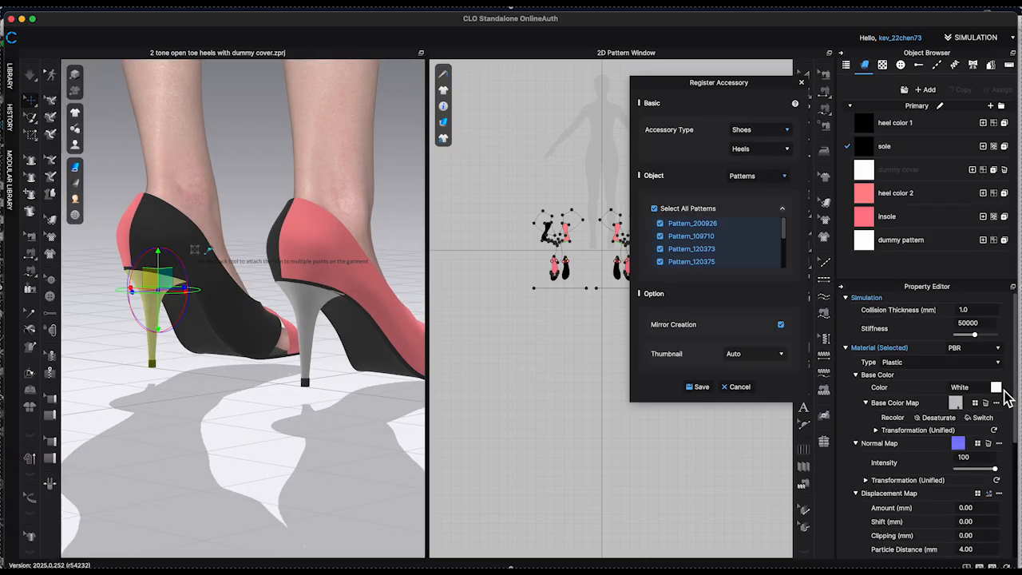
pyautogui.click(995, 387)
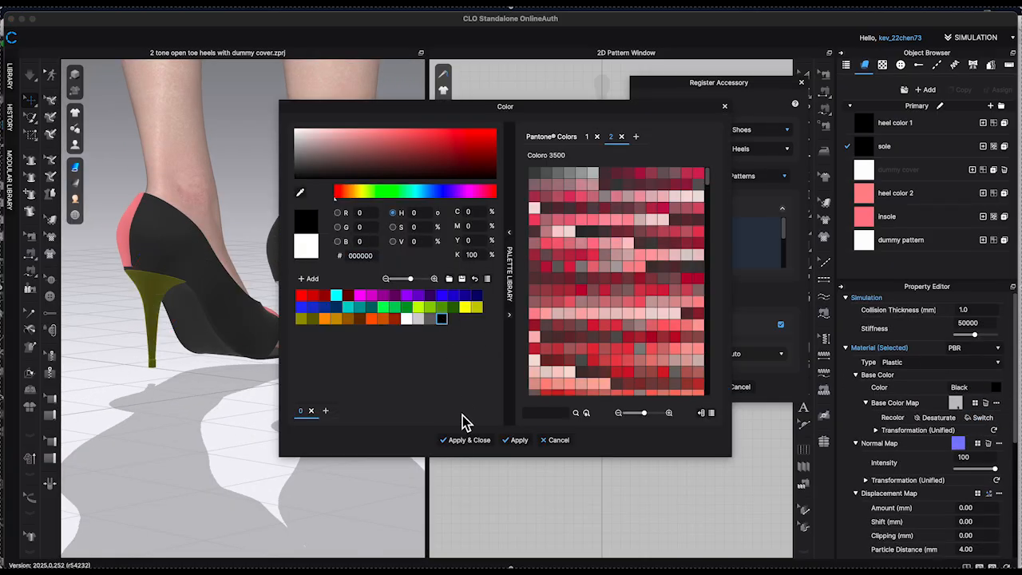
pyautogui.click(467, 440)
pyautogui.click(303, 331)
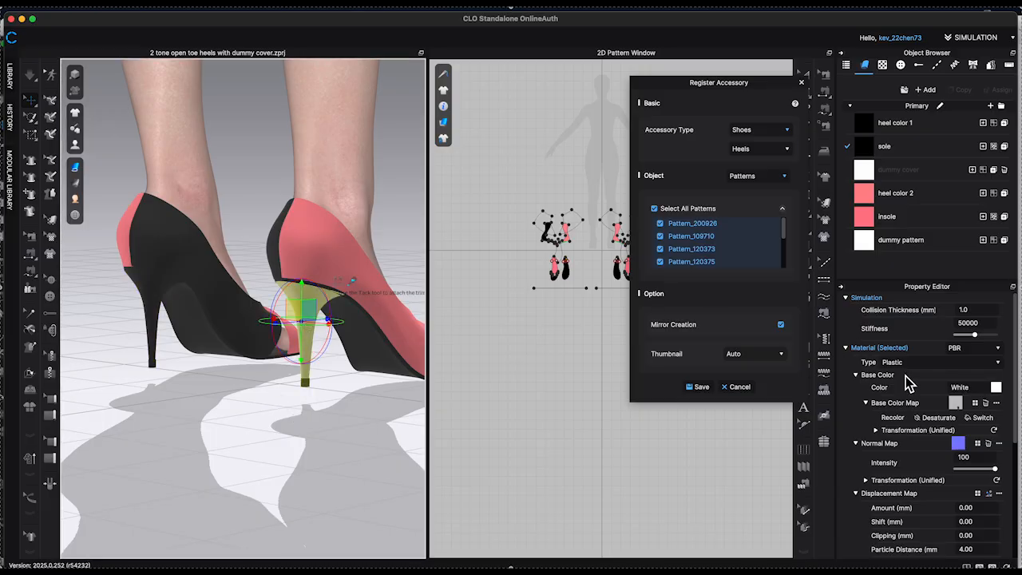
pyautogui.click(996, 388)
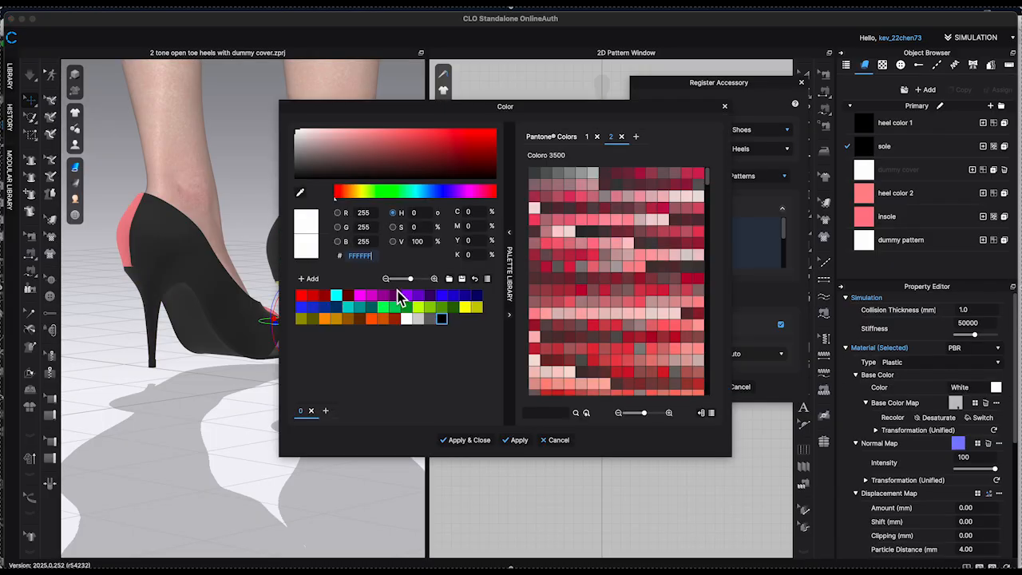
pyautogui.click(443, 319)
pyautogui.click(481, 444)
pyautogui.moveTo(335, 452); pyautogui.dragTo(413, 459, button='right')
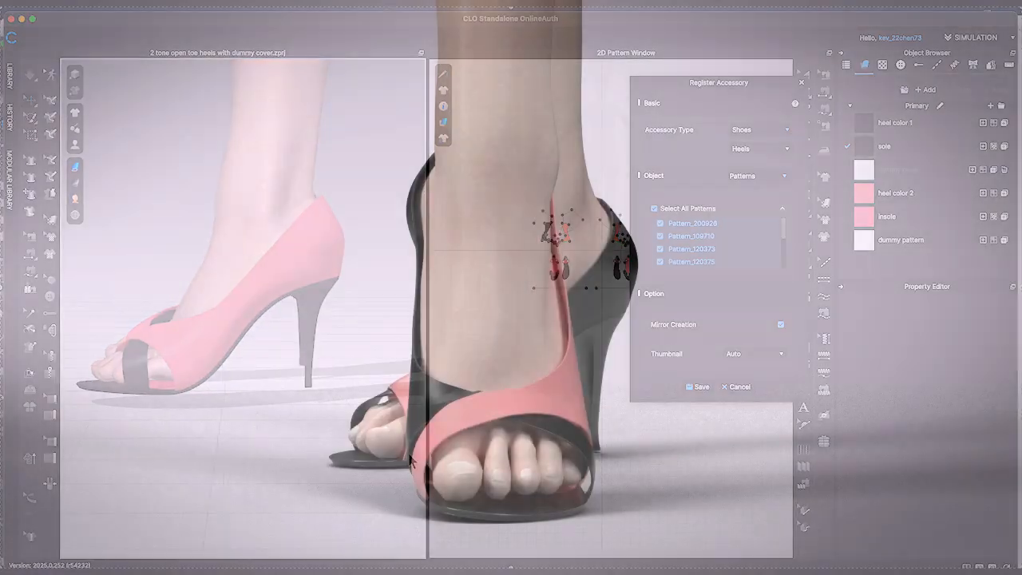